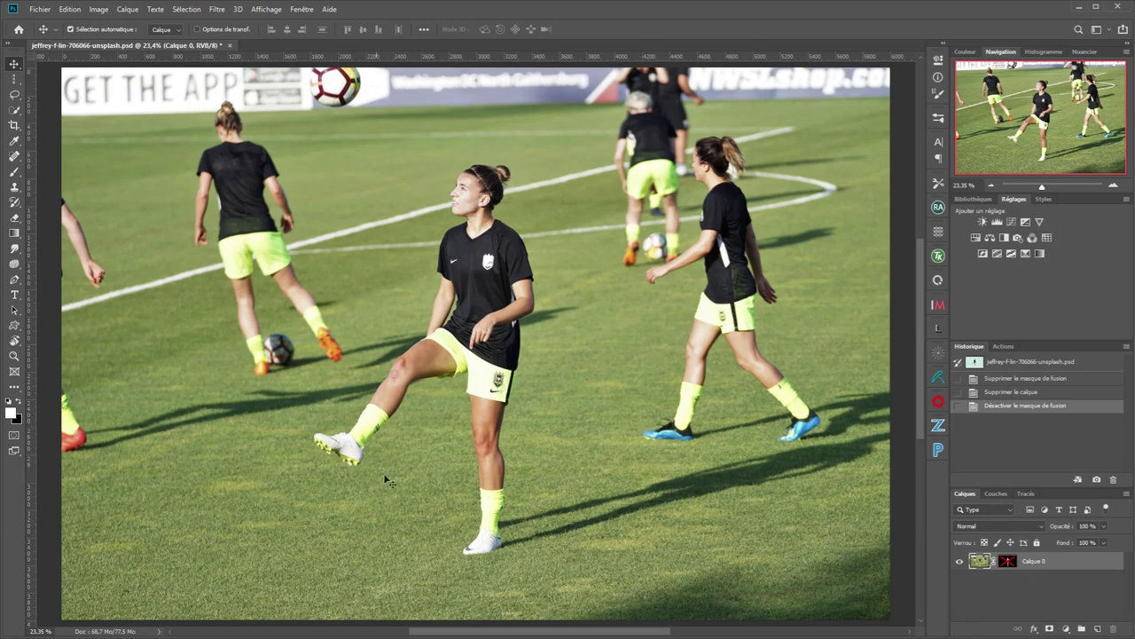
Re-enable the layer mask on Calque 0 and add a solid colour fill layer beneath the cut-out player
{"action": "left_click", "coordinate": [1012, 562], "text": "shift"}
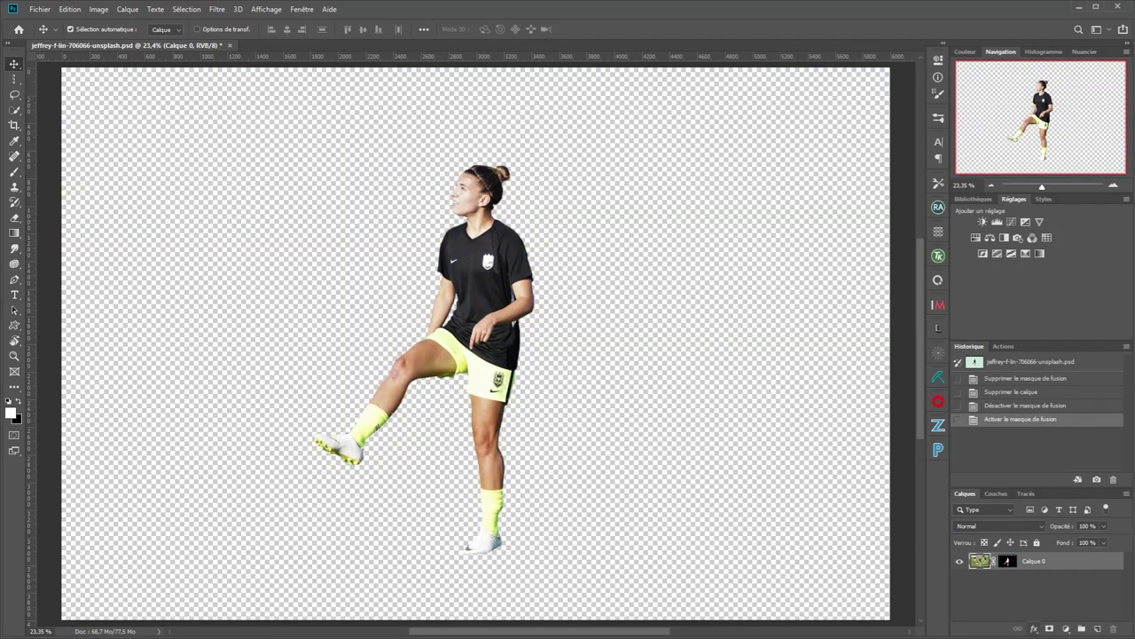
{"action": "left_click", "coordinate": [1066, 629]}
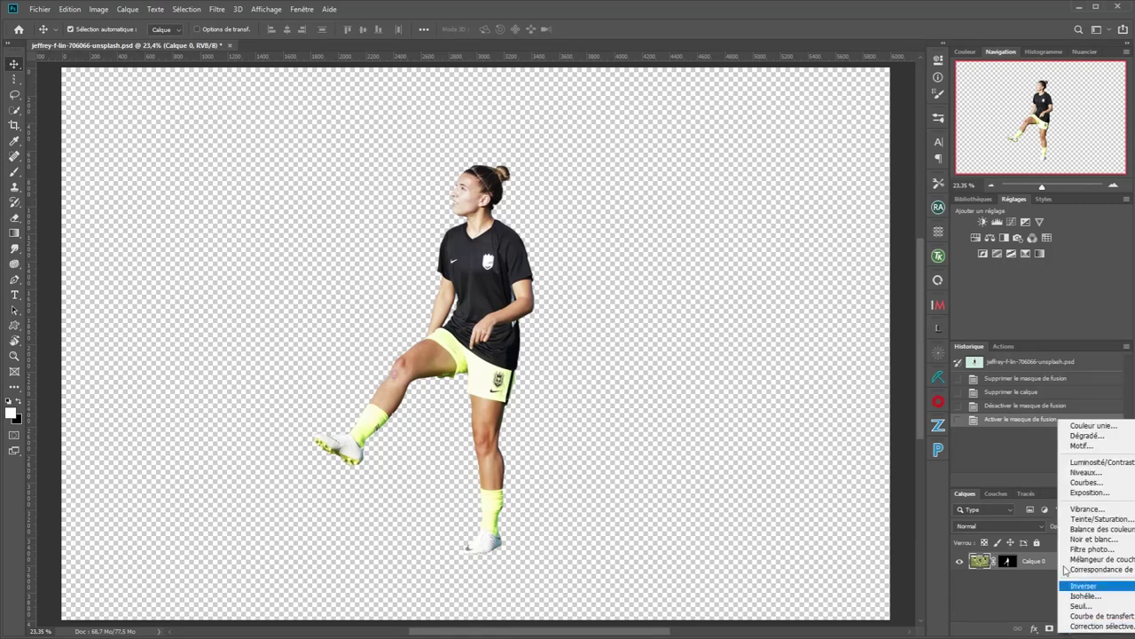
{"action": "left_click", "coordinate": [1069, 425]}
{"action": "left_click", "coordinate": [745, 145]}
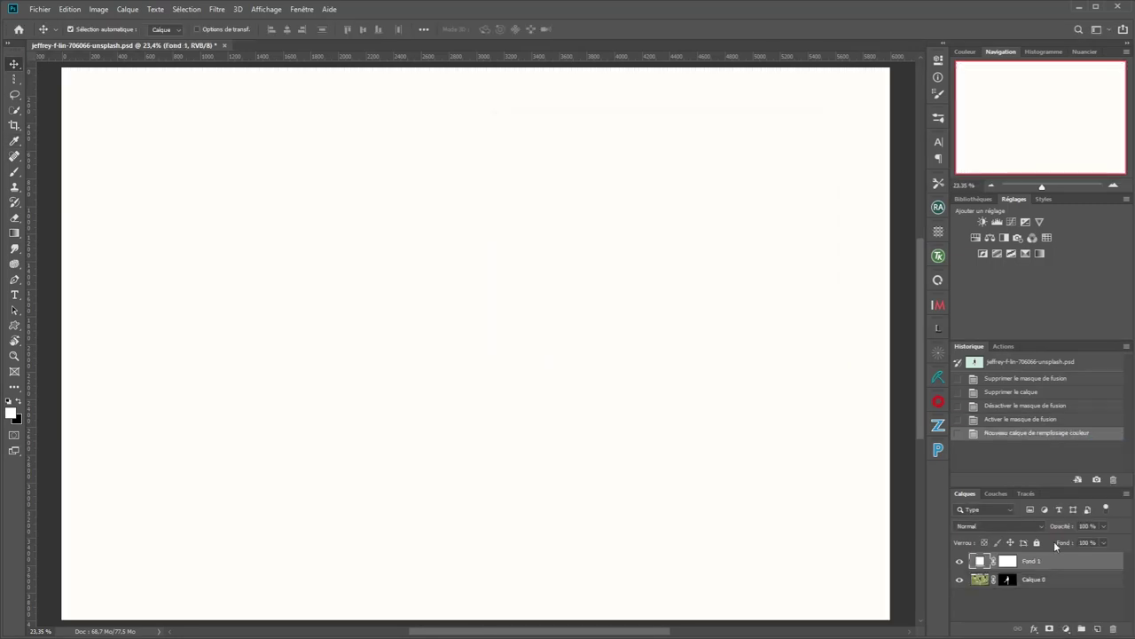
{"action": "left_click_drag", "start_coordinate": [1049, 566], "coordinate": [986, 582]}
Recolour the fill layer to blue 6ea0cc by sampling the player's knee and entering -180 for the hue
{"action": "double_click", "coordinate": [982, 580]}
{"action": "left_click", "coordinate": [404, 364]}
{"action": "left_click", "coordinate": [720, 234]}
{"action": "type", "text": "-180"}
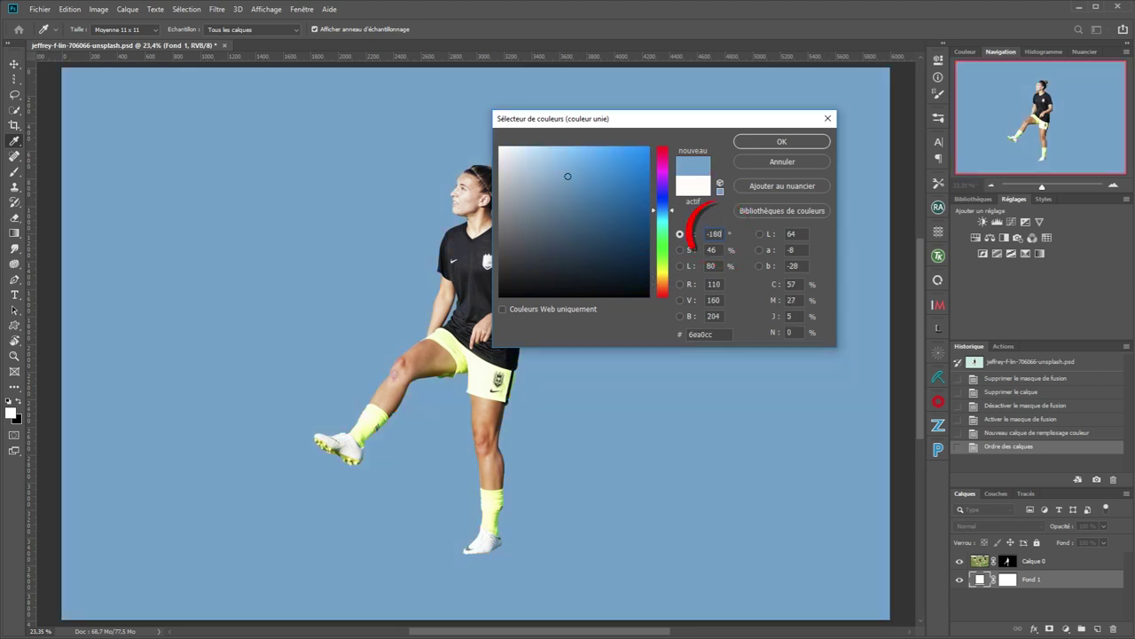
{"action": "left_click", "coordinate": [790, 141]}
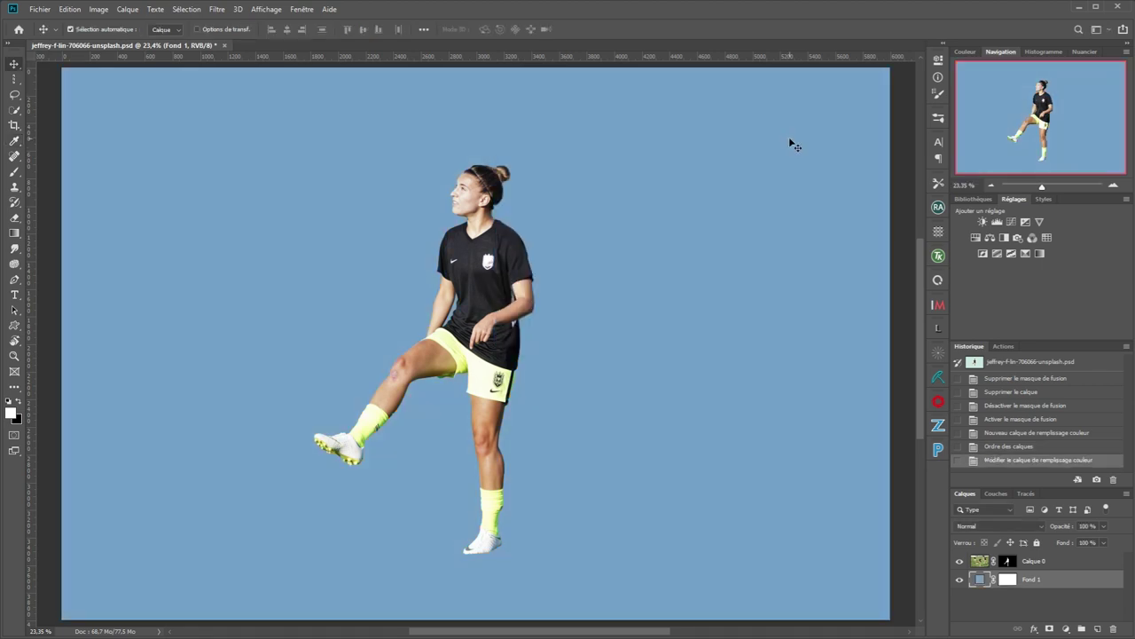
Duplicate the masked layer Calque 0, hiding the original, and apply the layer mask on the copy
{"action": "left_click", "coordinate": [979, 561]}
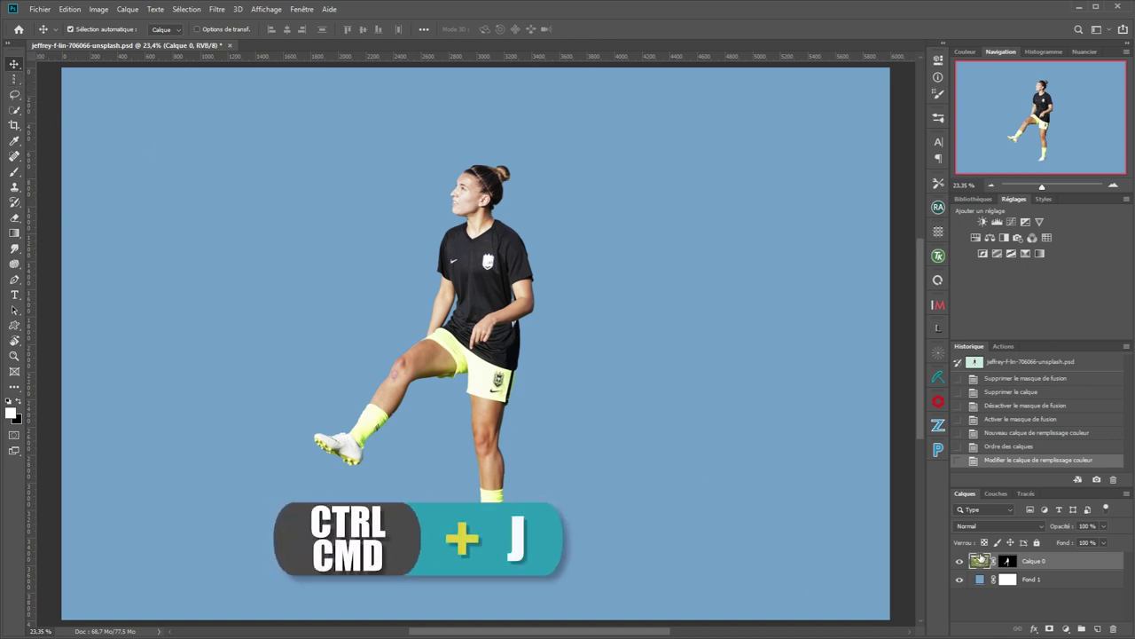
{"action": "key", "text": "ctrl+j"}
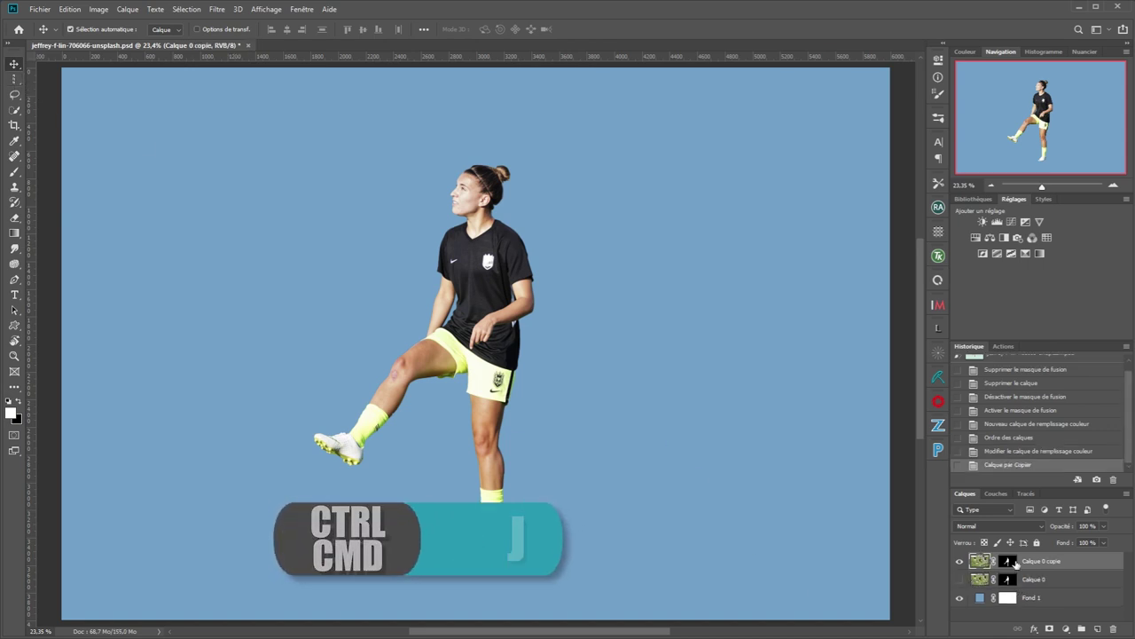
{"action": "right_click", "coordinate": [1009, 562]}
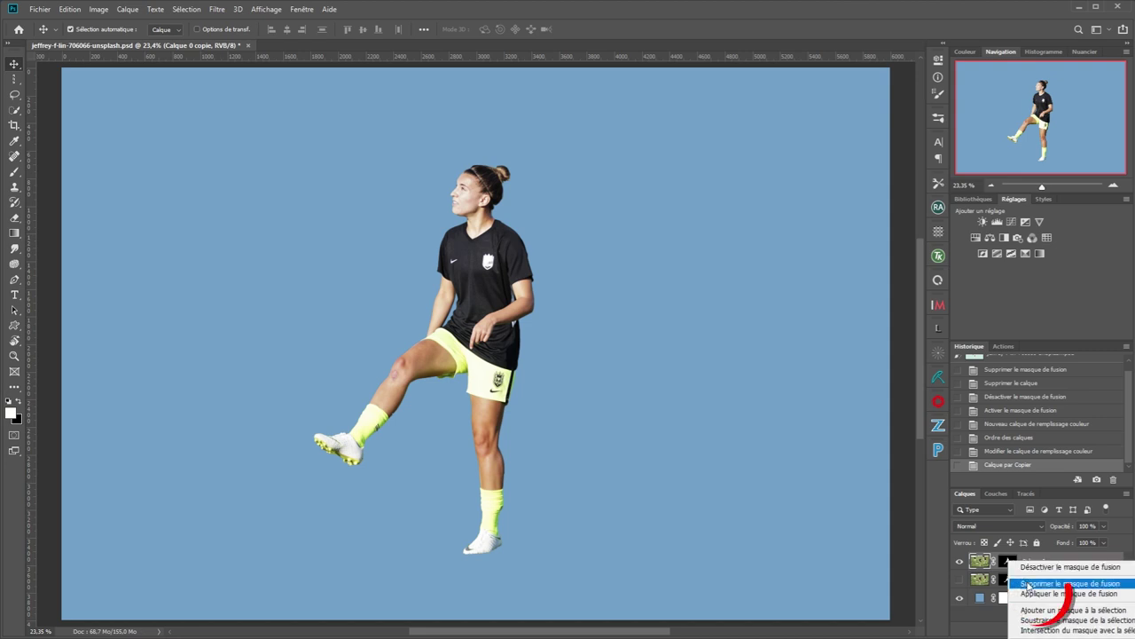
{"action": "left_click", "coordinate": [1031, 594]}
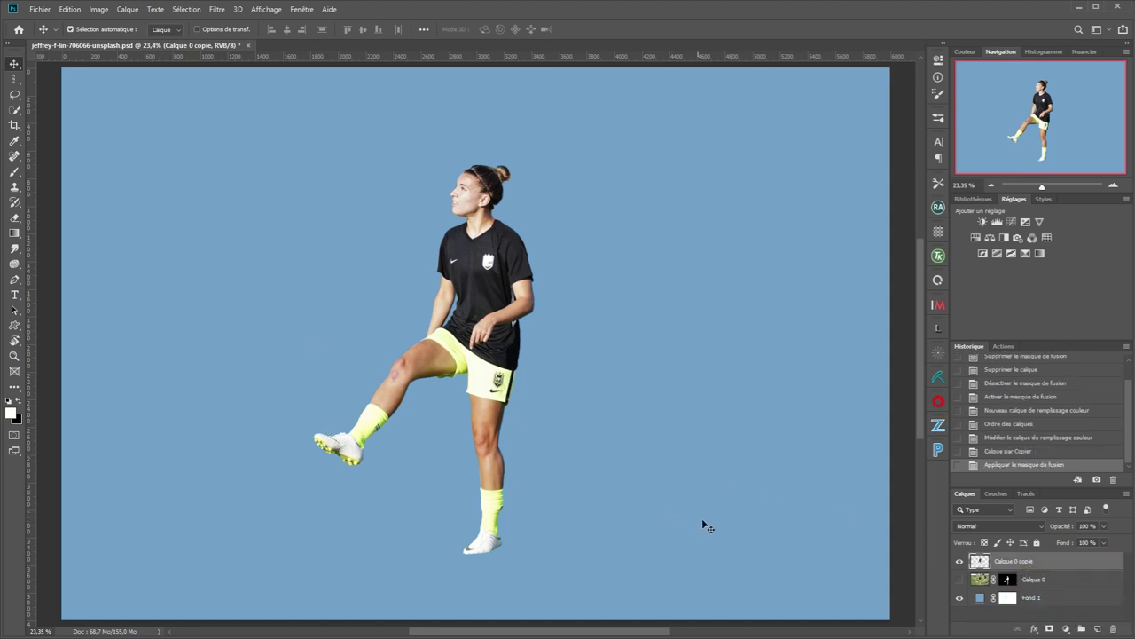
Copy a single-column selection through the player's body at about X 3090 px to a new layer and hide Calque 0 copie
{"action": "left_click", "coordinate": [15, 82]}
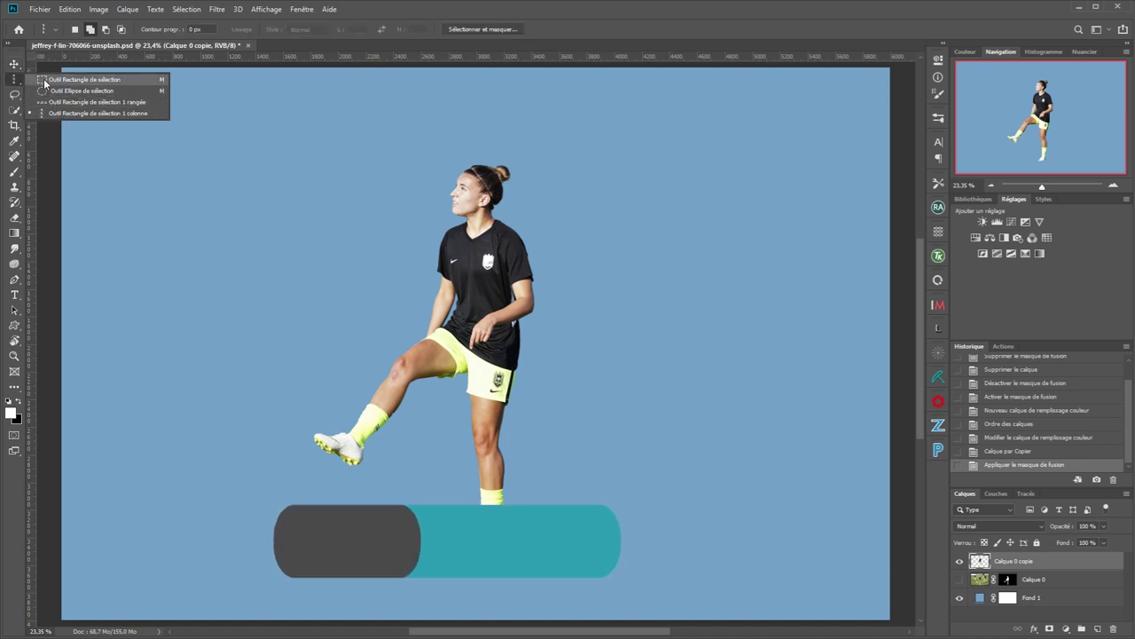
{"action": "left_click", "coordinate": [64, 112]}
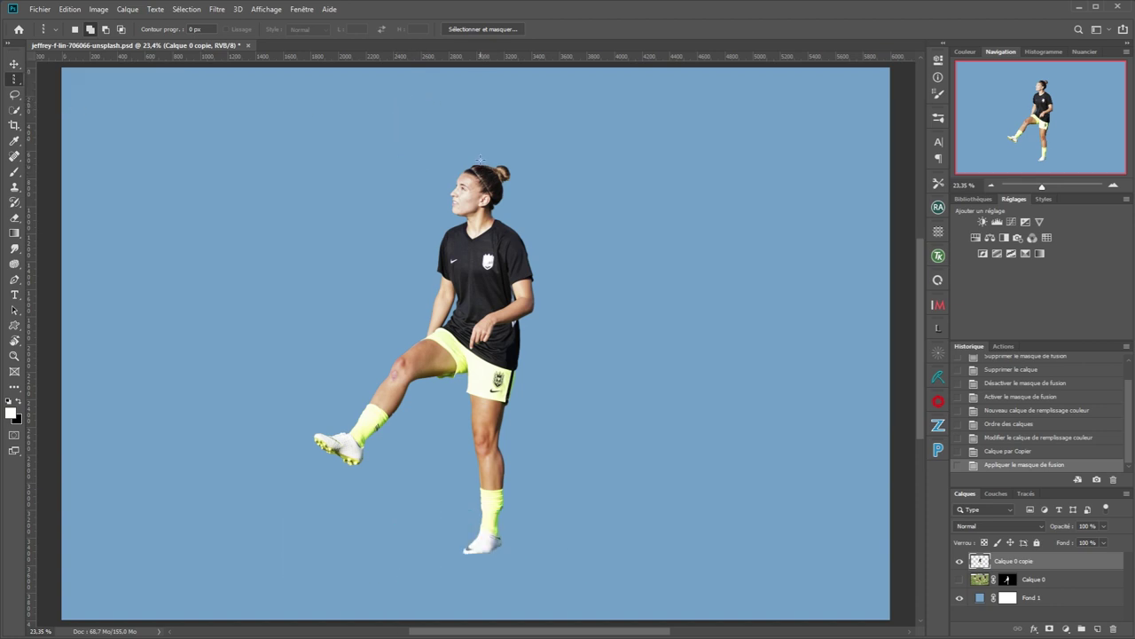
{"action": "mouse_move", "coordinate": [481, 159]}
{"action": "left_mouse_down"}
{"action": "mouse_move", "coordinate": [515, 146]}
{"action": "mouse_move", "coordinate": [459, 138]}
{"action": "mouse_move", "coordinate": [488, 149]}
{"action": "left_mouse_up"}
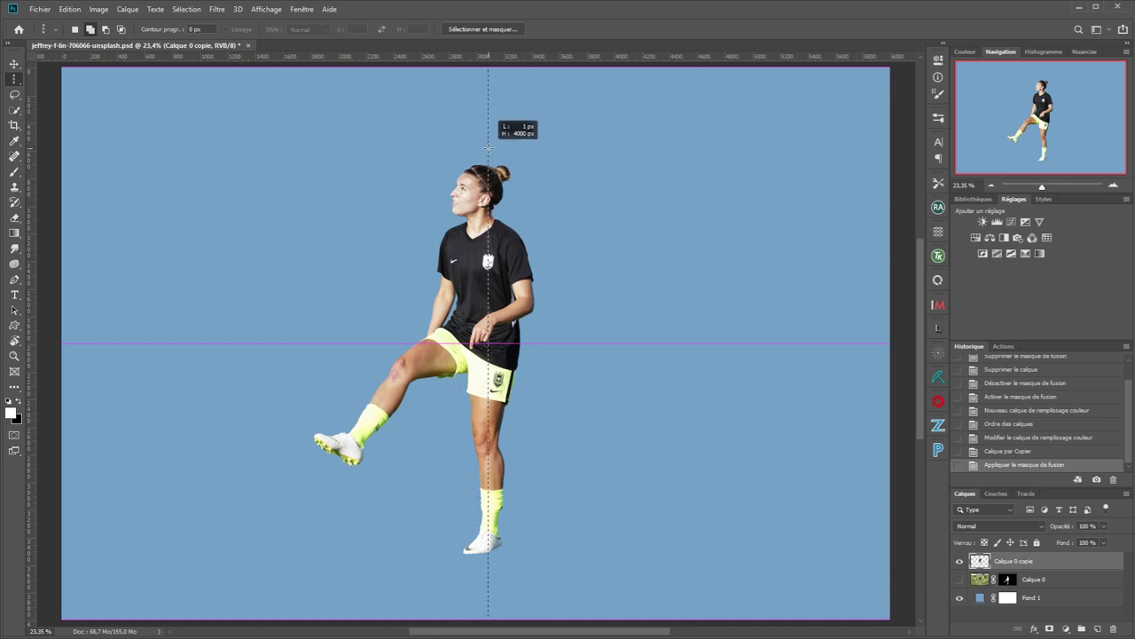
{"action": "left_click_drag", "start_coordinate": [488, 149], "coordinate": [489, 146]}
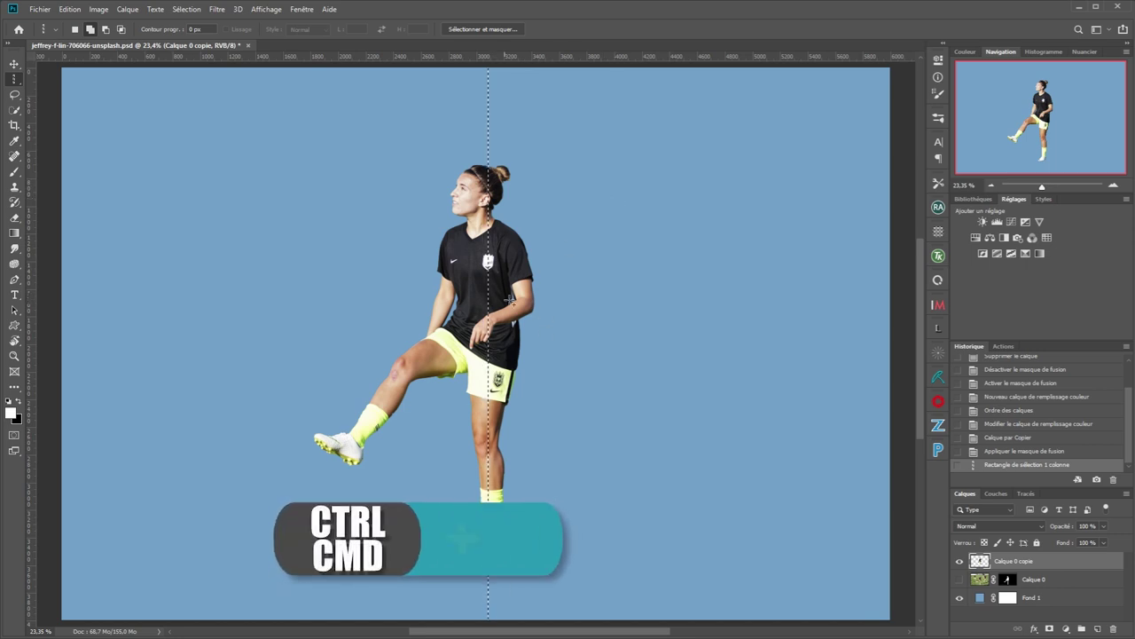
{"action": "key", "text": "ctrl+j"}
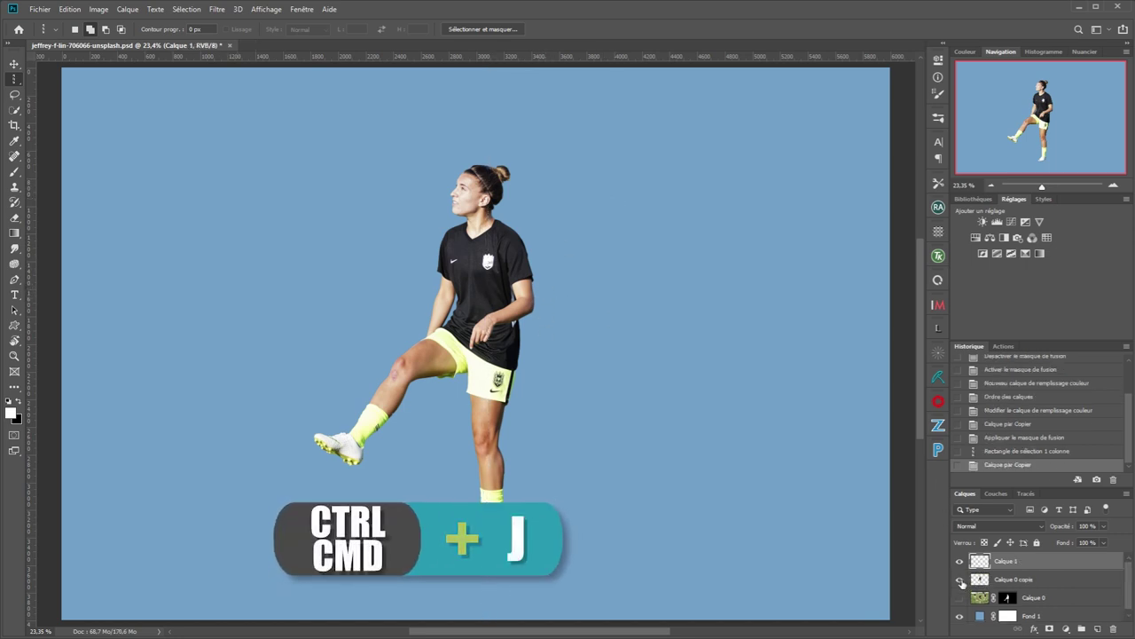
{"action": "left_click", "coordinate": [959, 580]}
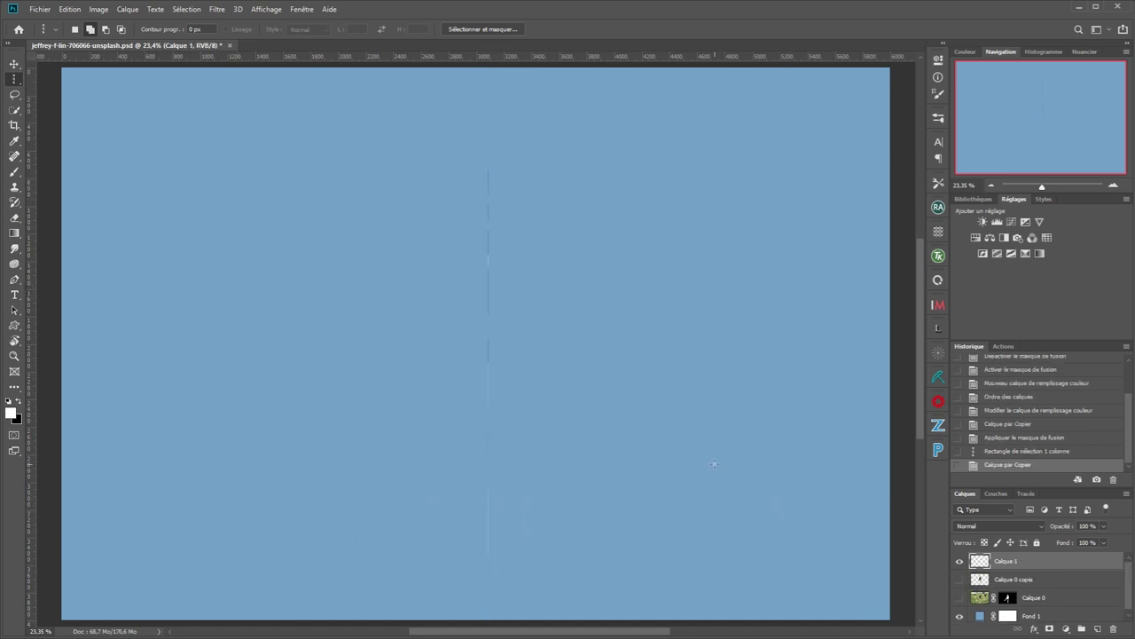
Stretch the one-pixel column horizontally with Free Transform until its colour stripes span the full width of the canvas
{"action": "key", "text": "ctrl+t"}
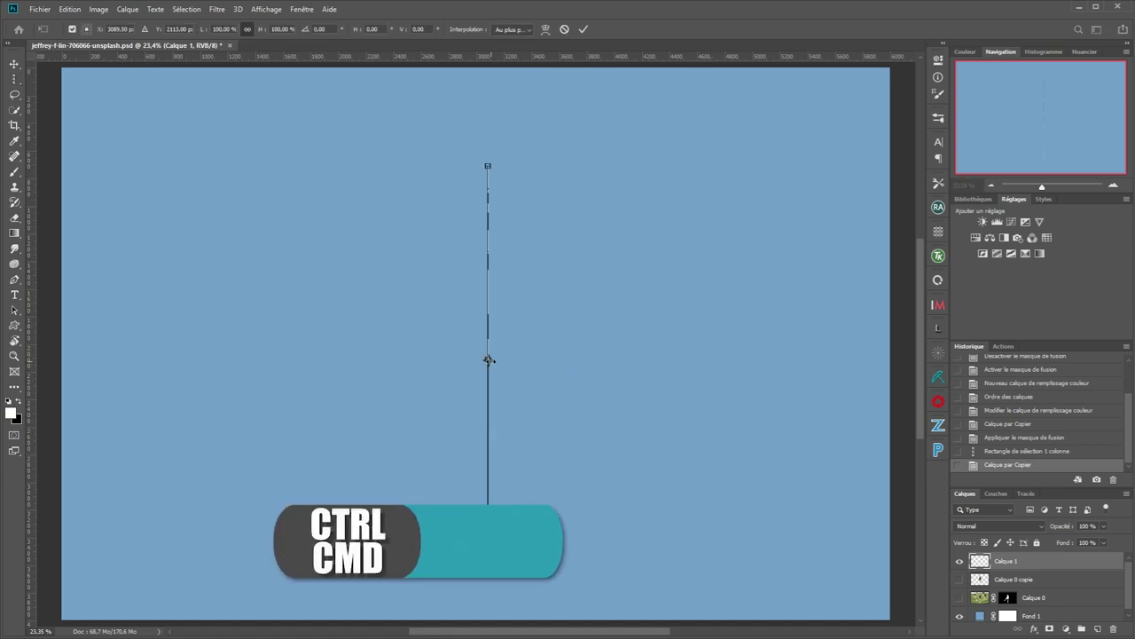
{"action": "left_click_drag", "start_coordinate": [488, 359], "coordinate": [844, 359]}
{"action": "left_click_drag", "start_coordinate": [695, 631], "coordinate": [532, 632]}
{"action": "scroll", "coordinate": [621, 496], "scroll_direction": "down", "scroll_amount": 8}
{"action": "left_click_drag", "start_coordinate": [781, 412], "coordinate": [532, 405]}
{"action": "key", "text": "Return"}
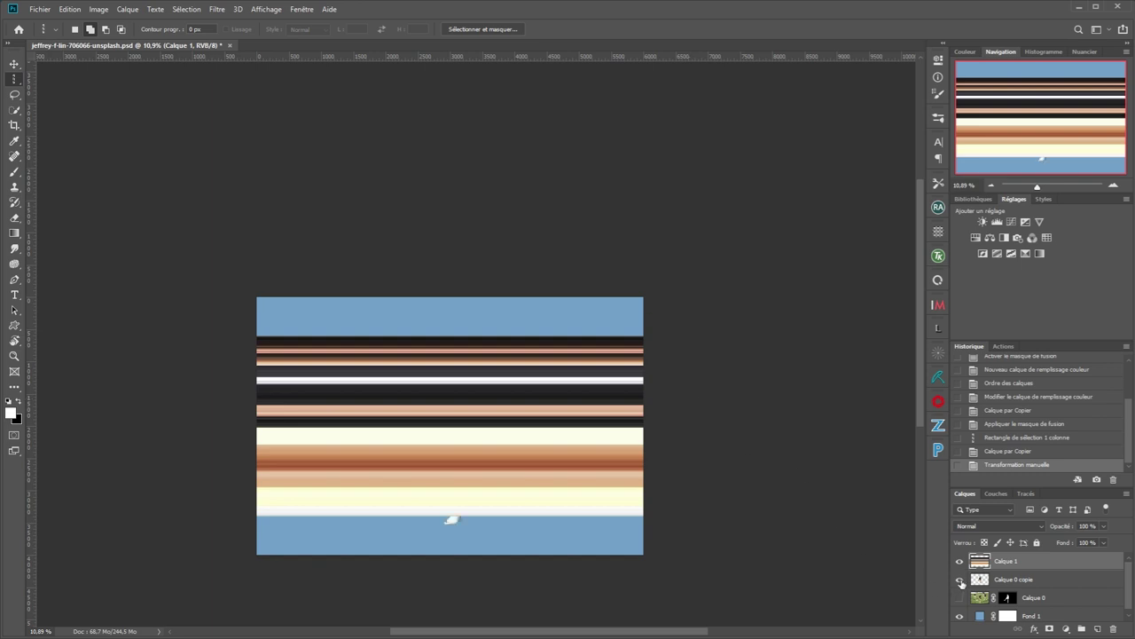
Show the player again with the stripes layer beneath, and shift the stripes right so they start behind her body, aligned head to foot
{"action": "left_click_drag", "start_coordinate": [984, 565], "coordinate": [983, 582]}
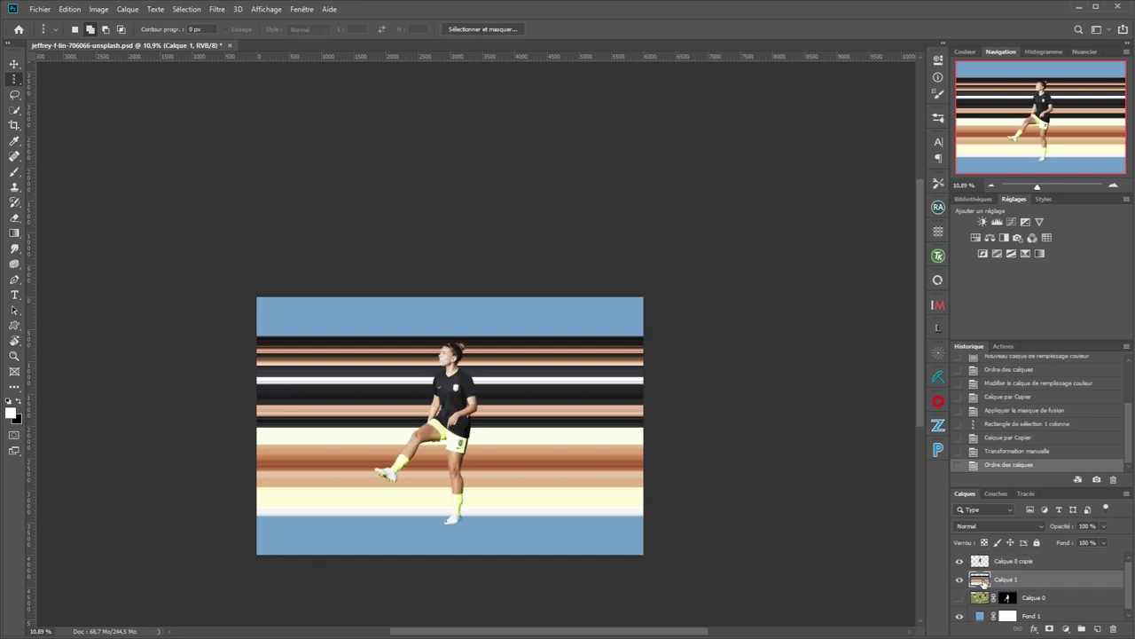
{"action": "scroll", "coordinate": [454, 497], "scroll_direction": "up", "scroll_amount": 1}
{"action": "key", "text": "v"}
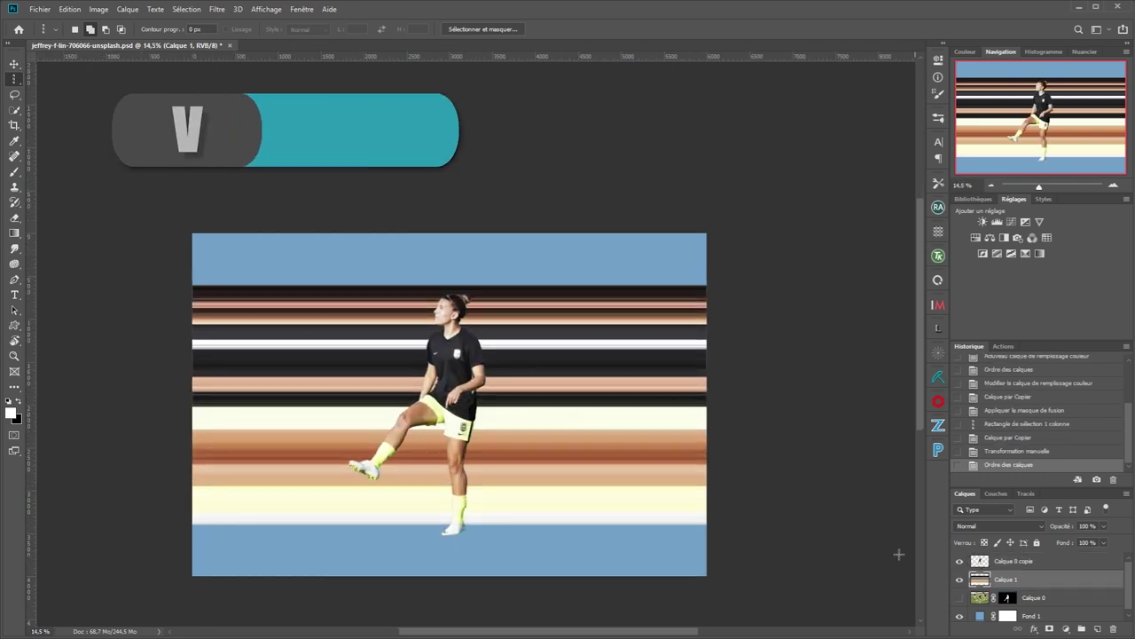
{"action": "left_click_drag", "start_coordinate": [593, 472], "coordinate": [857, 435]}
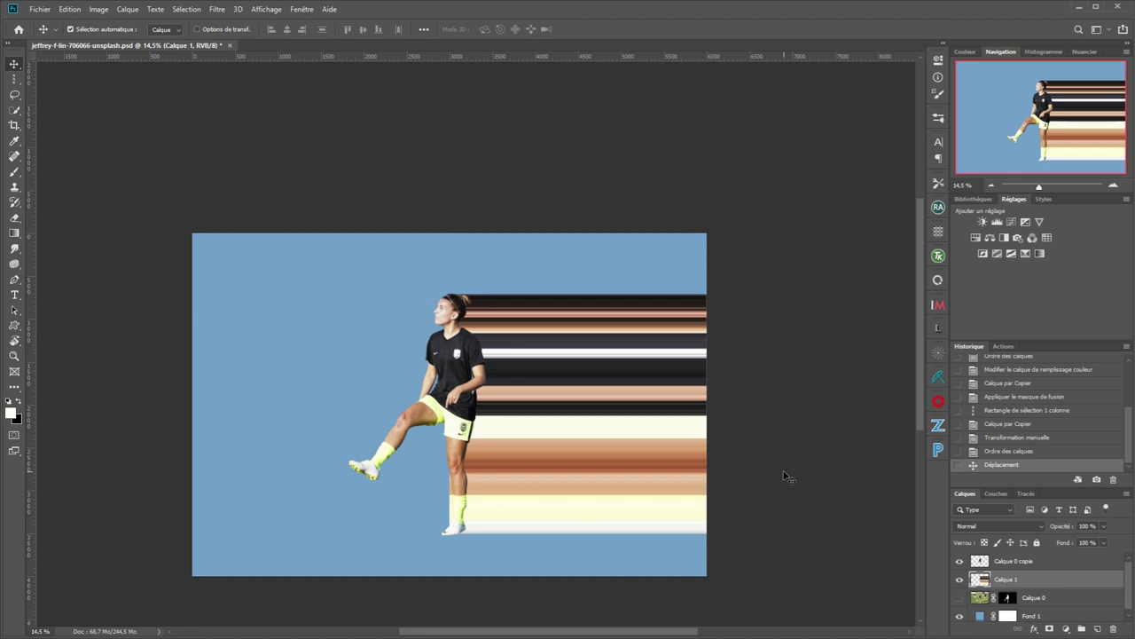
{"action": "left_click_drag", "start_coordinate": [611, 446], "coordinate": [617, 440]}
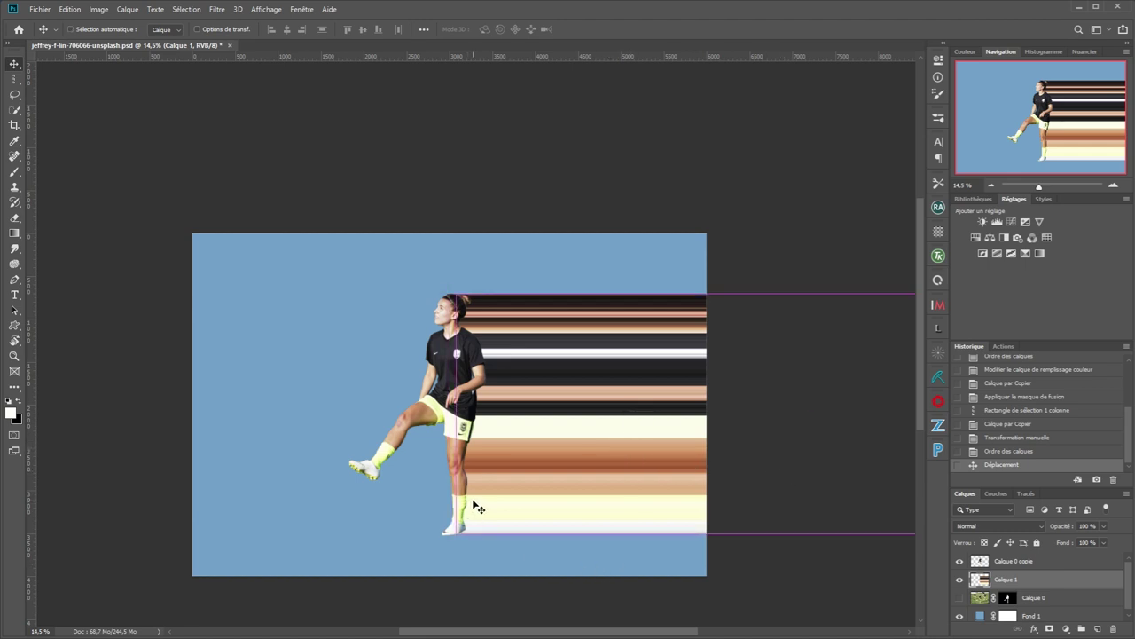
Move the player and stripes layers together toward the left side of the canvas and slightly up
{"action": "scroll", "coordinate": [476, 510], "scroll_direction": "up", "scroll_amount": 2}
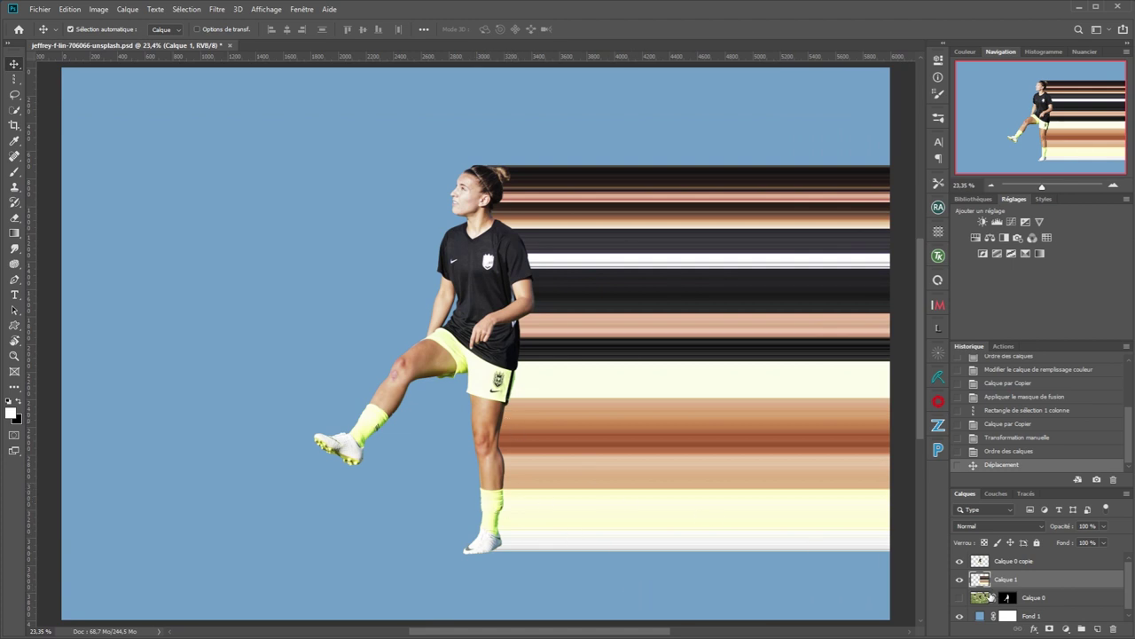
{"action": "left_click", "coordinate": [1027, 561], "text": "shift"}
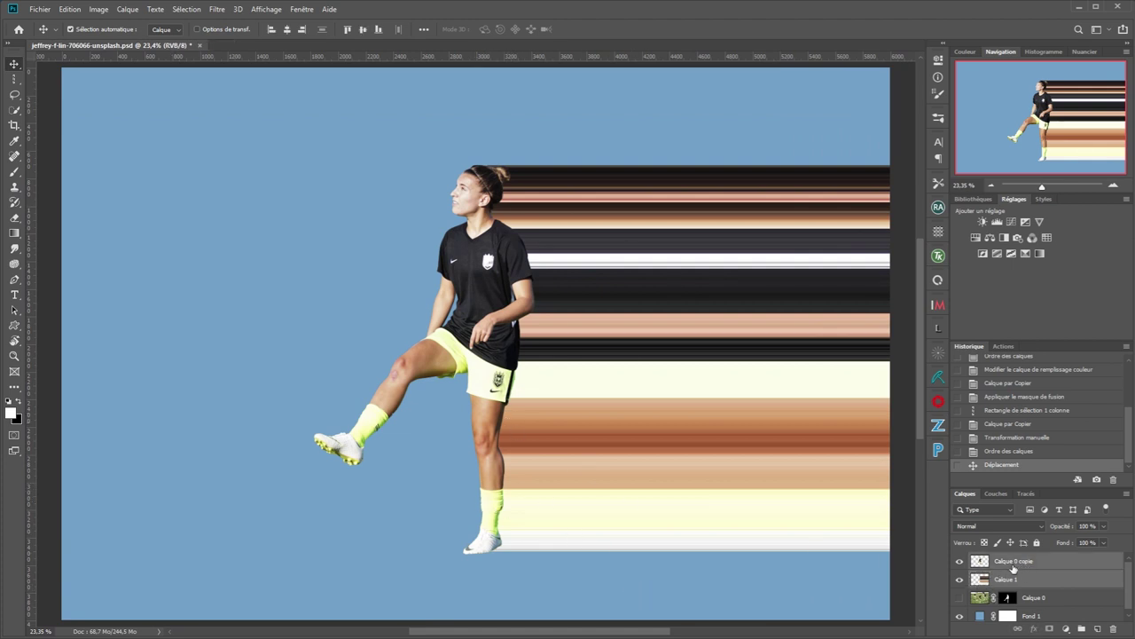
{"action": "left_click_drag", "start_coordinate": [517, 375], "coordinate": [298, 342]}
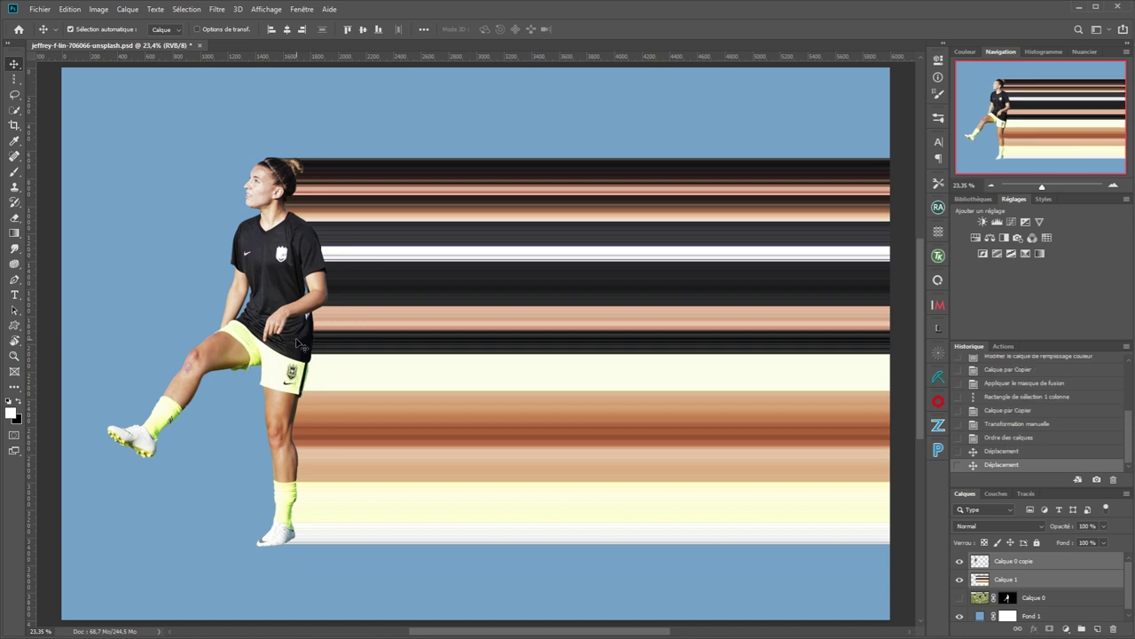
Convert the stripes layer Calque 1 into a smart object
{"action": "left_click", "coordinate": [1029, 582]}
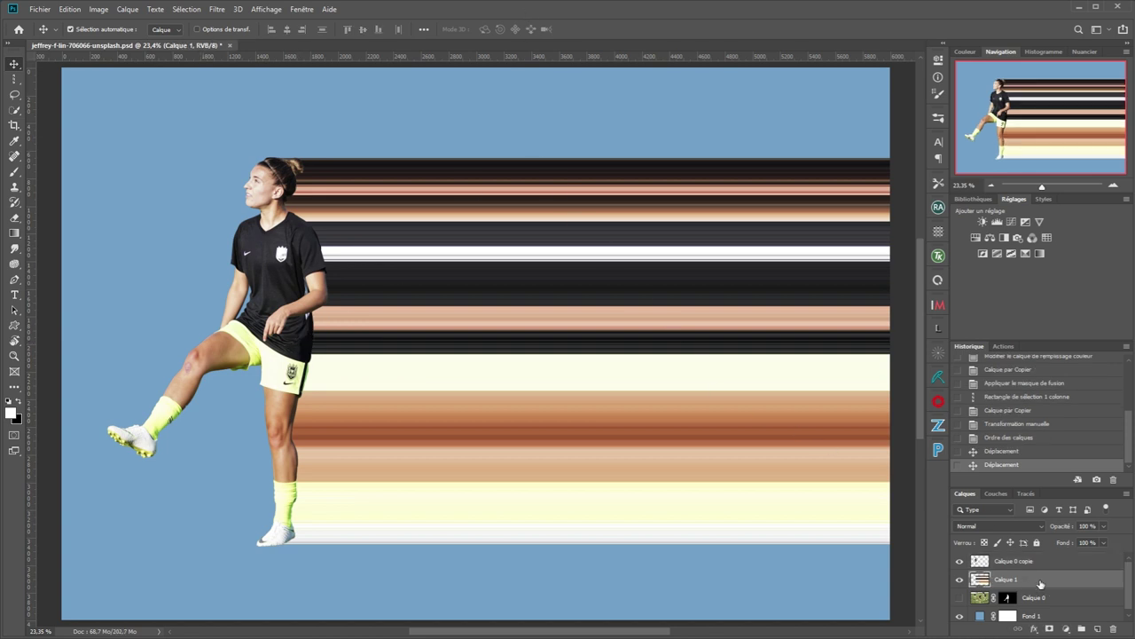
{"action": "right_click", "coordinate": [1038, 583]}
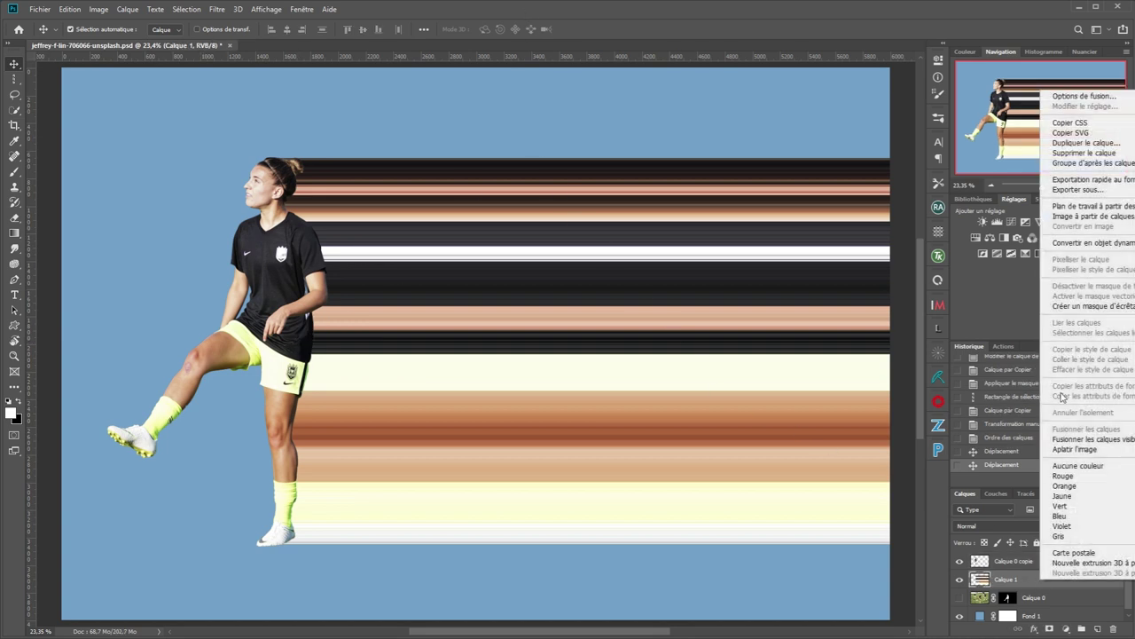
{"action": "left_click", "coordinate": [1074, 242]}
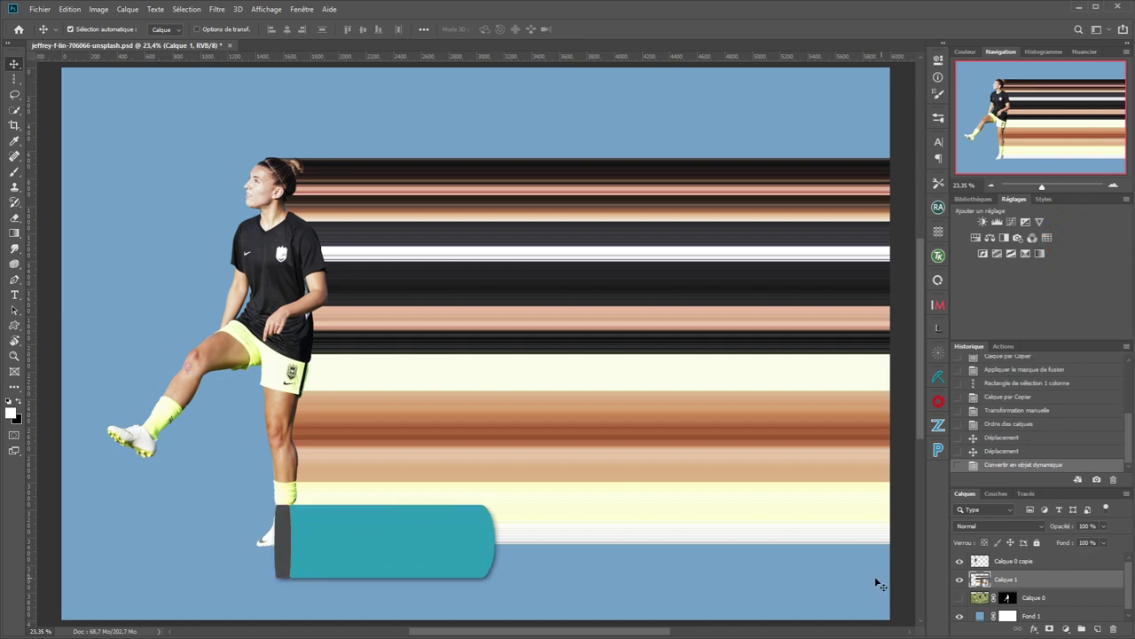
Warp the stripes layer, pulling its upper-right corner and that corner's side handle above the canvas so the bands curve upward
{"action": "key", "text": "ctrl+t"}
{"action": "scroll", "coordinate": [620, 426], "scroll_direction": "down", "scroll_amount": 1}
{"action": "scroll", "coordinate": [687, 427], "scroll_direction": "down", "scroll_amount": 1}
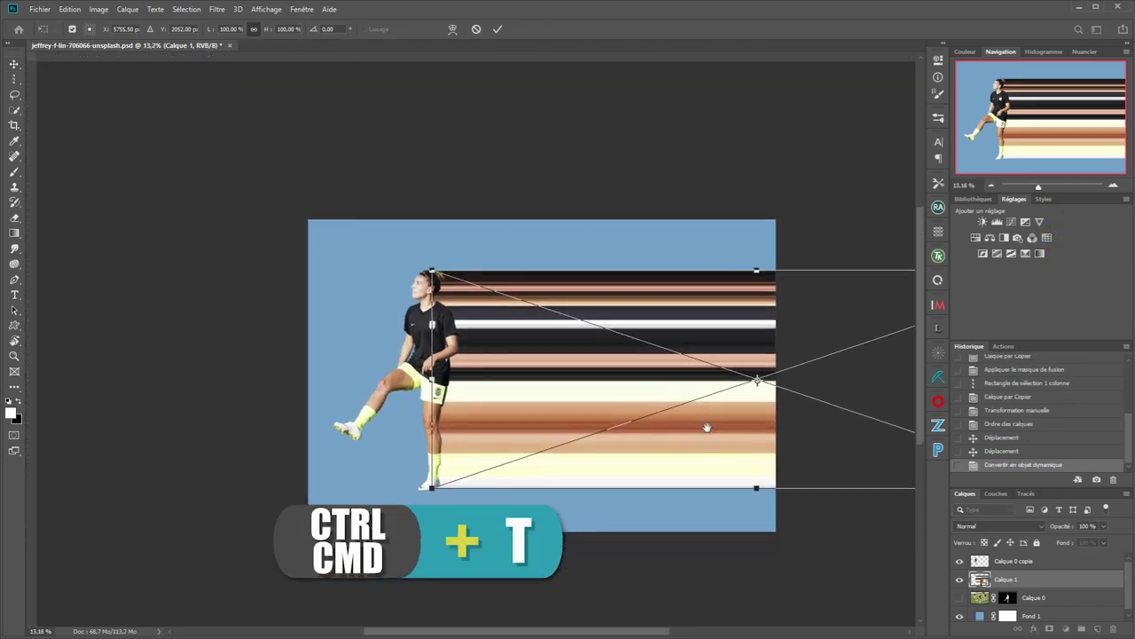
{"action": "left_click_drag", "start_coordinate": [704, 428], "coordinate": [527, 438]}
{"action": "right_click", "coordinate": [526, 441]}
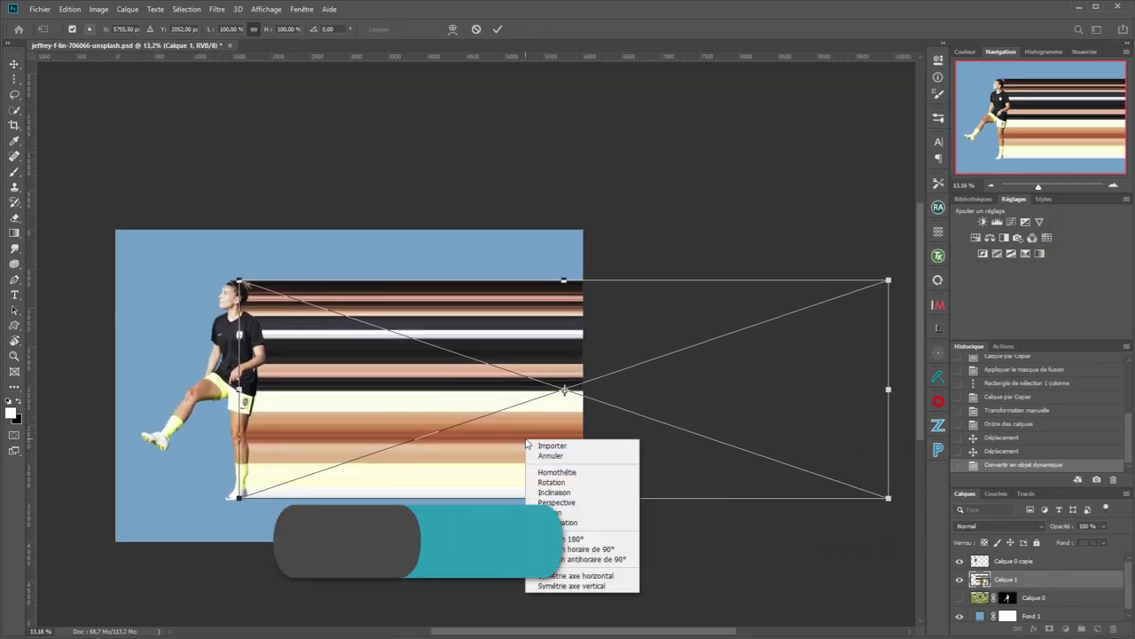
{"action": "left_click", "coordinate": [558, 523]}
{"action": "left_click_drag", "start_coordinate": [891, 284], "coordinate": [267, 85]}
{"action": "left_click_drag", "start_coordinate": [891, 500], "coordinate": [882, 456]}
{"action": "left_click_drag", "start_coordinate": [890, 355], "coordinate": [391, 84]}
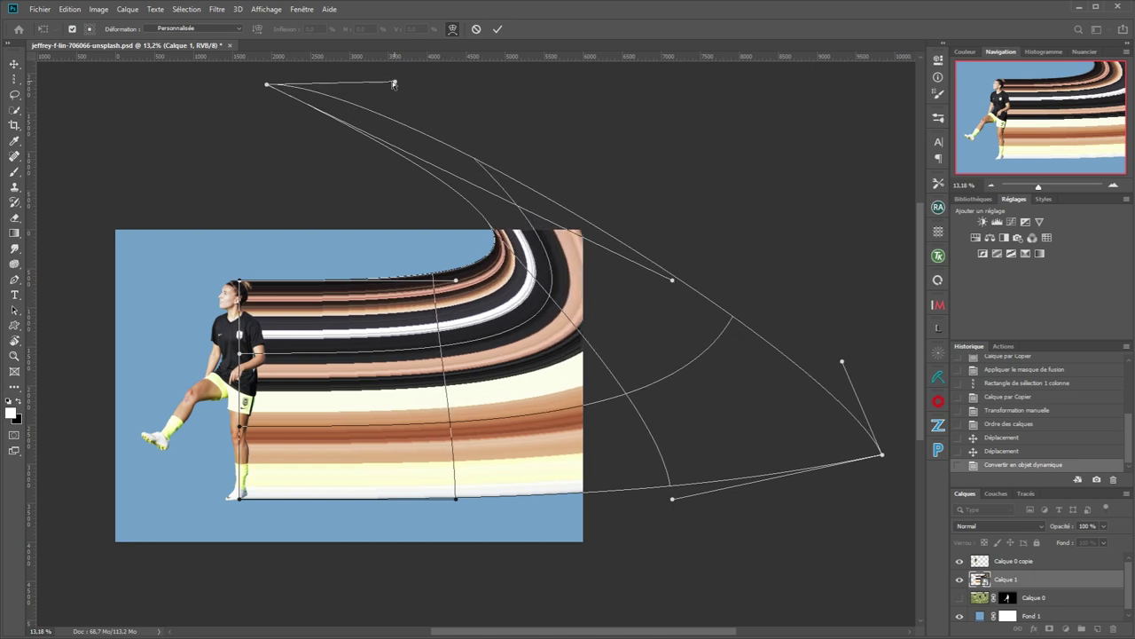
Tighten the warp's inner bend and bring its lower-right corner and handles above the canvas so the stripes sweep up together
{"action": "left_click_drag", "start_coordinate": [269, 86], "coordinate": [317, 96]}
{"action": "left_click_drag", "start_coordinate": [673, 282], "coordinate": [353, 208]}
{"action": "left_click_drag", "start_coordinate": [882, 455], "coordinate": [531, 156]}
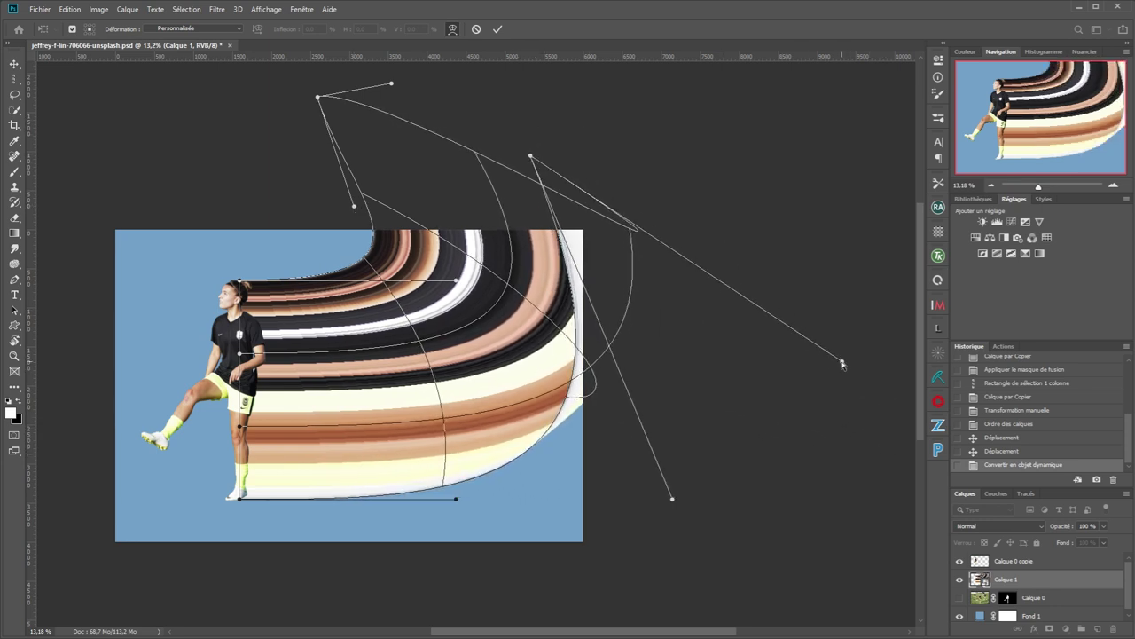
{"action": "left_click_drag", "start_coordinate": [843, 363], "coordinate": [511, 130]}
{"action": "left_click_drag", "start_coordinate": [672, 498], "coordinate": [577, 371]}
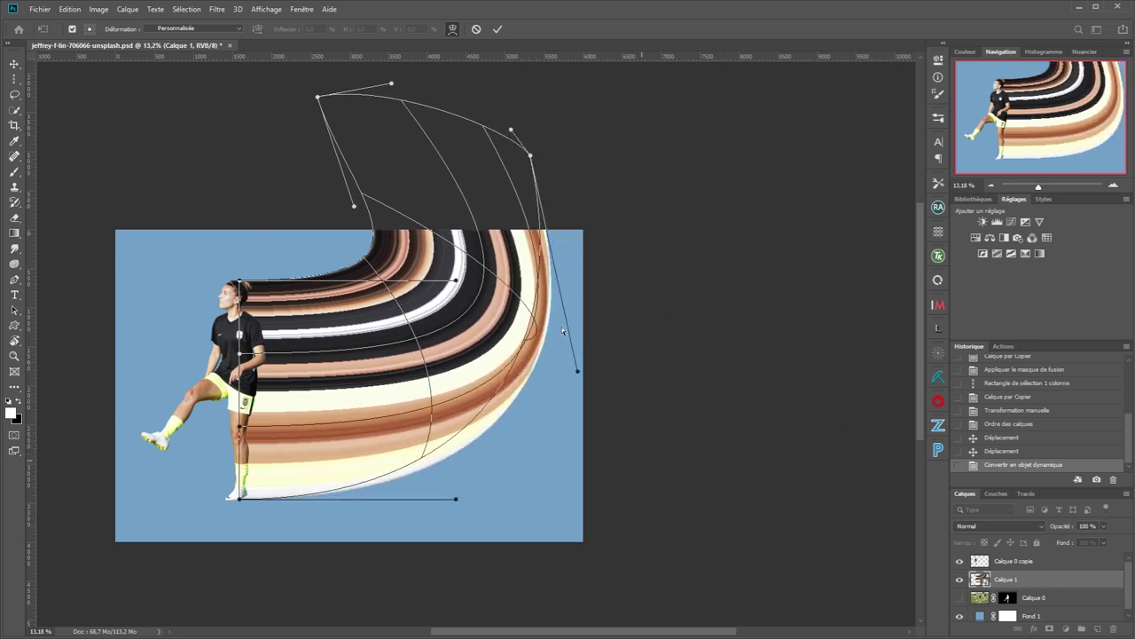
Adjust the warp's lower-right corner and the handle shaping the bottom edge so the outer bands follow a wide, smooth upward curve
{"action": "left_click_drag", "start_coordinate": [563, 330], "coordinate": [489, 216]}
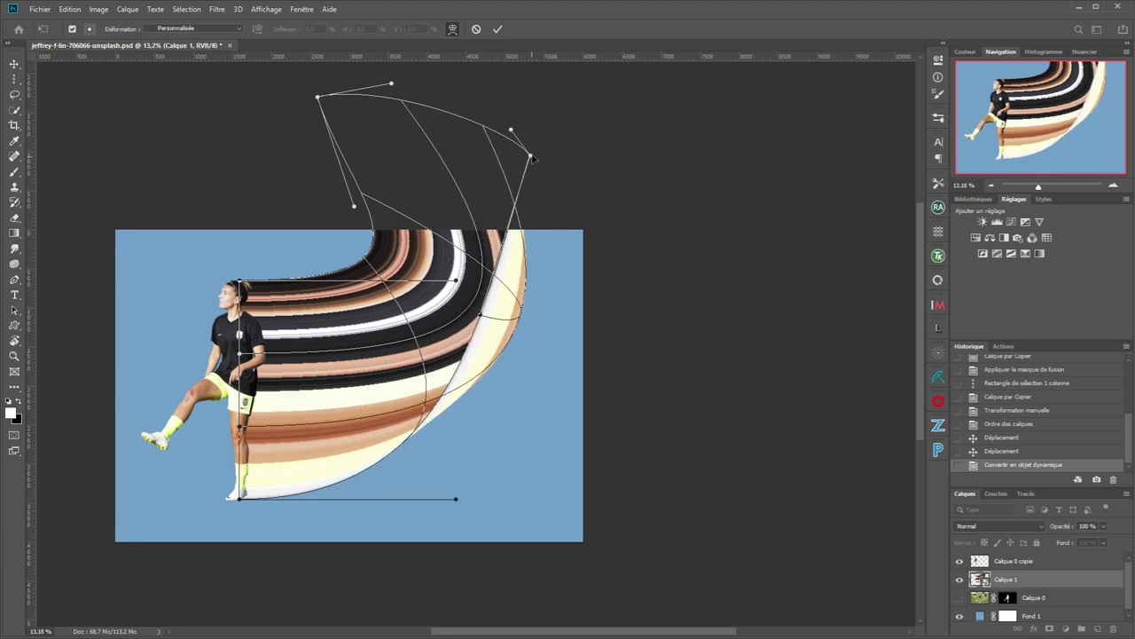
{"action": "left_click_drag", "start_coordinate": [530, 156], "coordinate": [665, 186]}
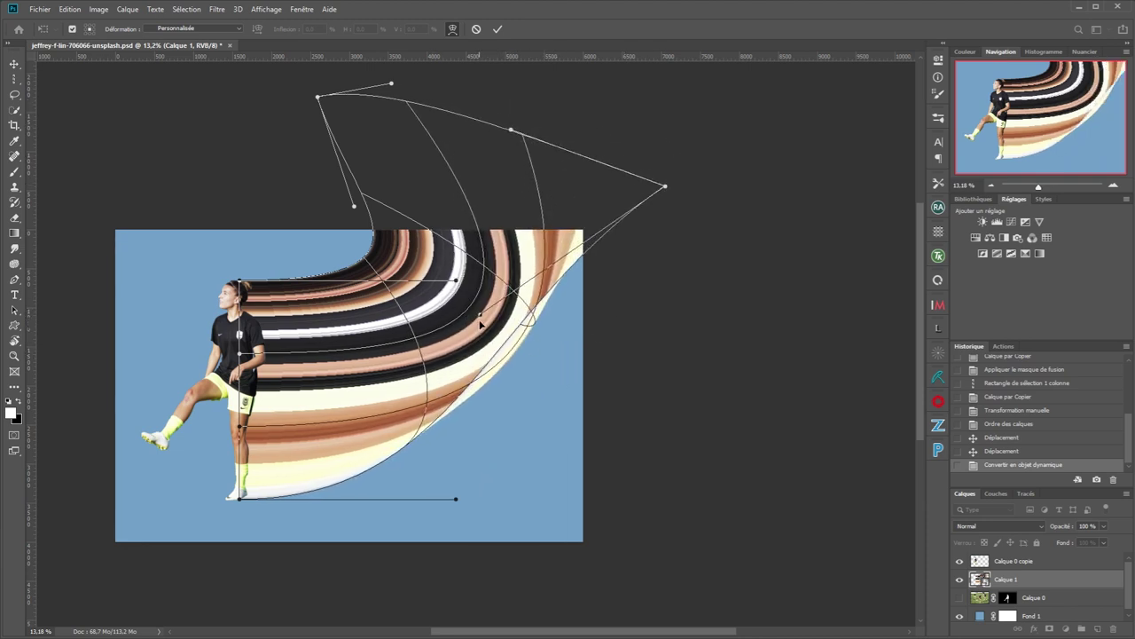
{"action": "left_click_drag", "start_coordinate": [480, 324], "coordinate": [563, 378]}
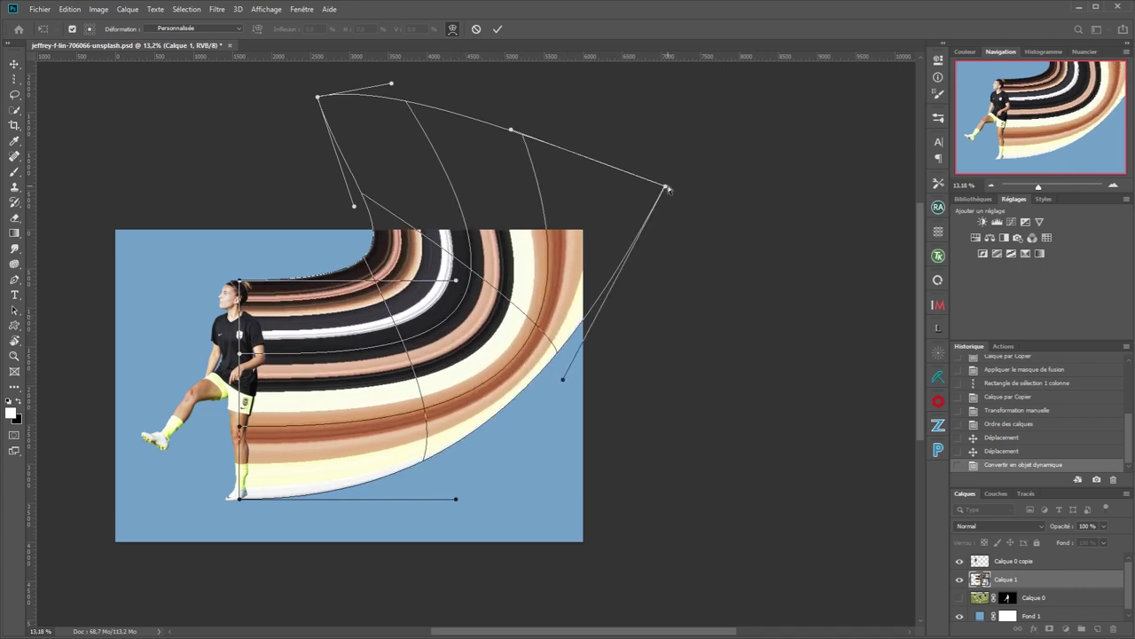
{"action": "left_click_drag", "start_coordinate": [668, 189], "coordinate": [542, 118]}
{"action": "scroll", "coordinate": [278, 287], "scroll_direction": "up", "scroll_amount": 2}
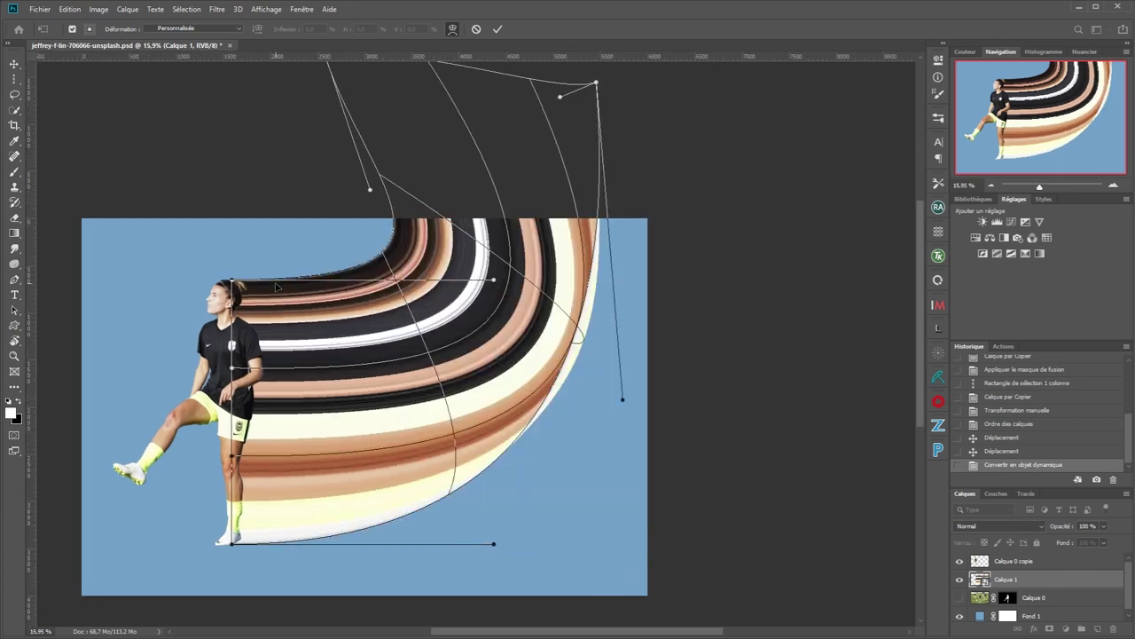
{"action": "left_click_drag", "start_coordinate": [347, 362], "coordinate": [491, 332]}
{"action": "scroll", "coordinate": [494, 341], "scroll_direction": "up", "scroll_amount": 1}
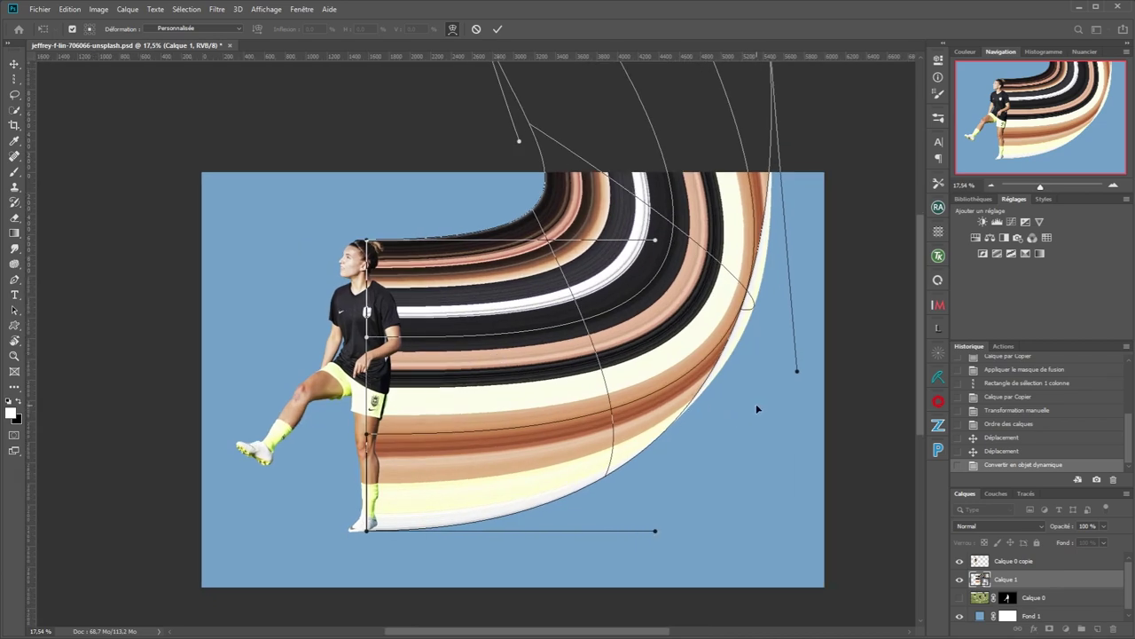
{"action": "left_click_drag", "start_coordinate": [800, 374], "coordinate": [778, 413]}
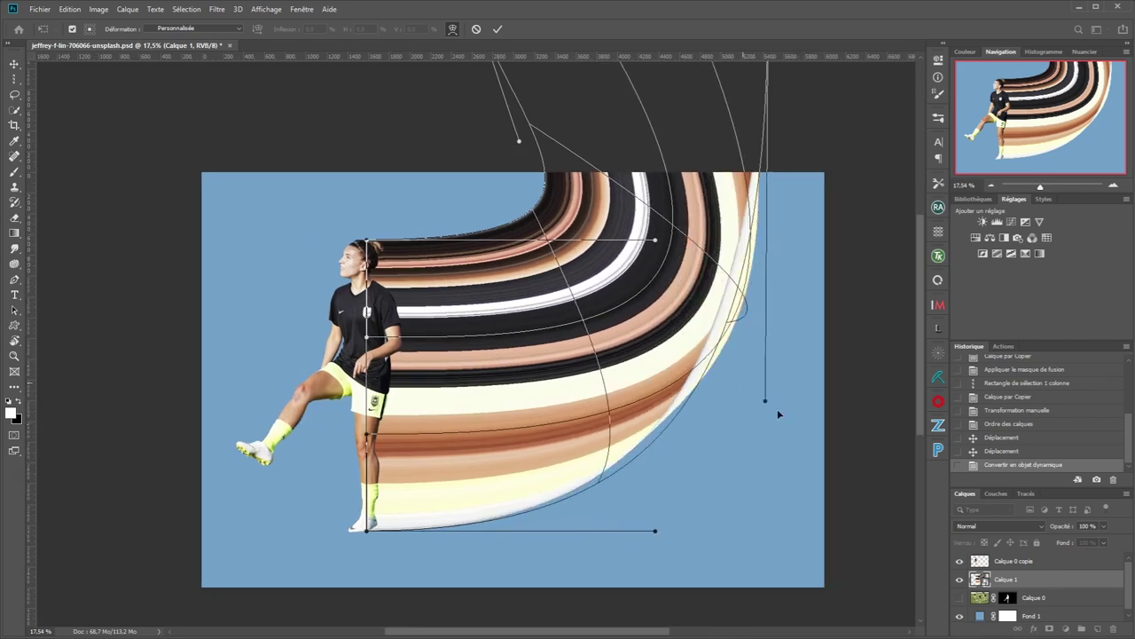
Pull the warp's lower-right corner across to the upper left so the ribbon folds over itself, and apply the warp
{"action": "scroll", "coordinate": [723, 408], "scroll_direction": "down", "scroll_amount": 2}
{"action": "scroll", "coordinate": [722, 406], "scroll_direction": "down", "scroll_amount": 2}
{"action": "scroll", "coordinate": [704, 401], "scroll_direction": "up", "scroll_amount": 2}
{"action": "left_click_drag", "start_coordinate": [746, 126], "coordinate": [418, 182]}
{"action": "left_click_drag", "start_coordinate": [601, 288], "coordinate": [631, 324]}
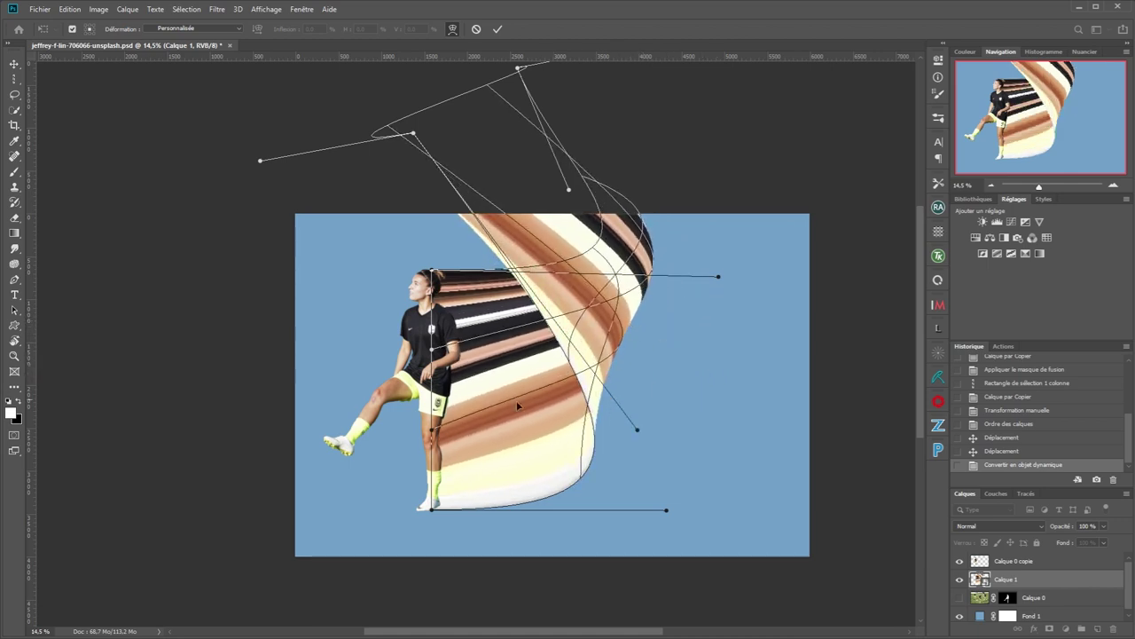
{"action": "left_click", "coordinate": [498, 29]}
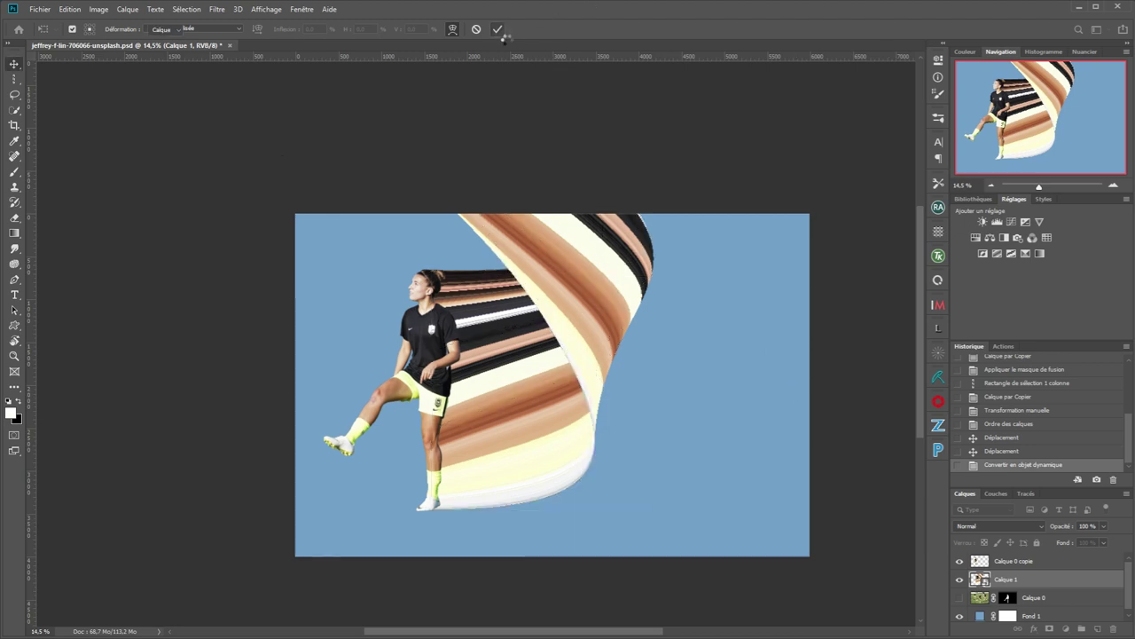
Move the player and stripes layers together slightly to the right, and hide and reshow the player layer to check the stripes
{"action": "left_click", "coordinate": [1007, 562], "text": "shift"}
{"action": "left_click_drag", "start_coordinate": [523, 432], "coordinate": [572, 423]}
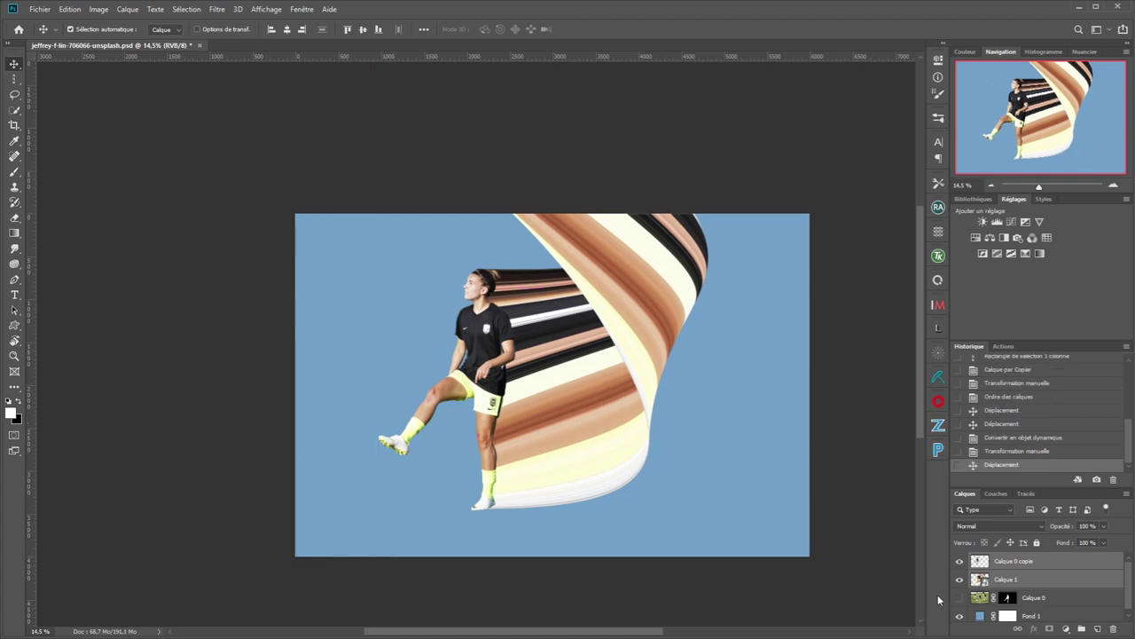
{"action": "left_click", "coordinate": [960, 565]}
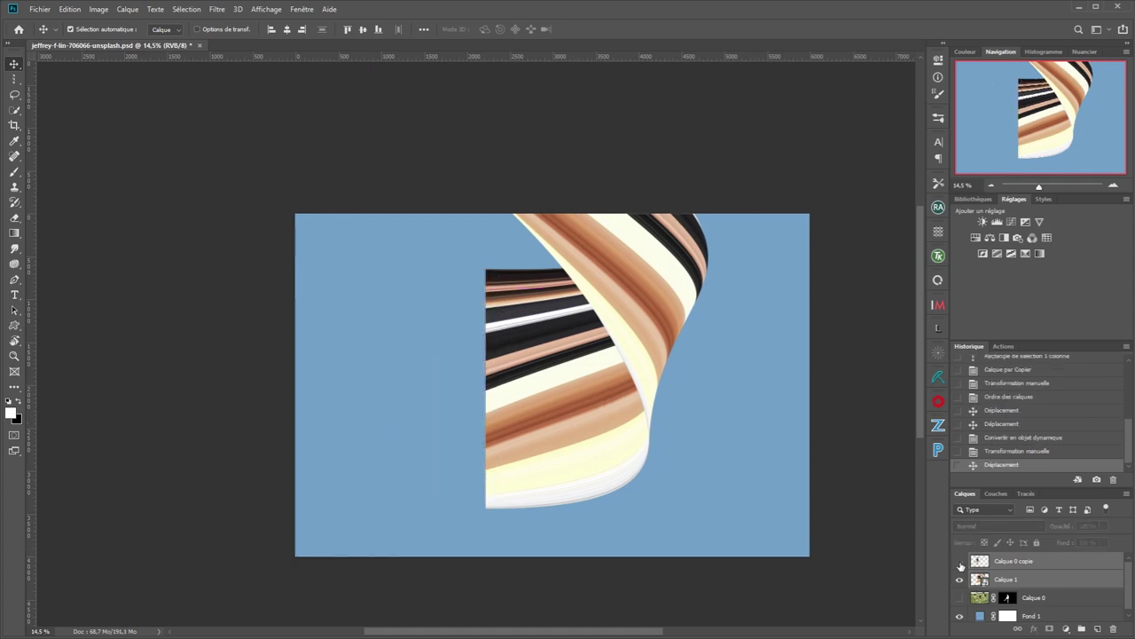
{"action": "left_click", "coordinate": [960, 565]}
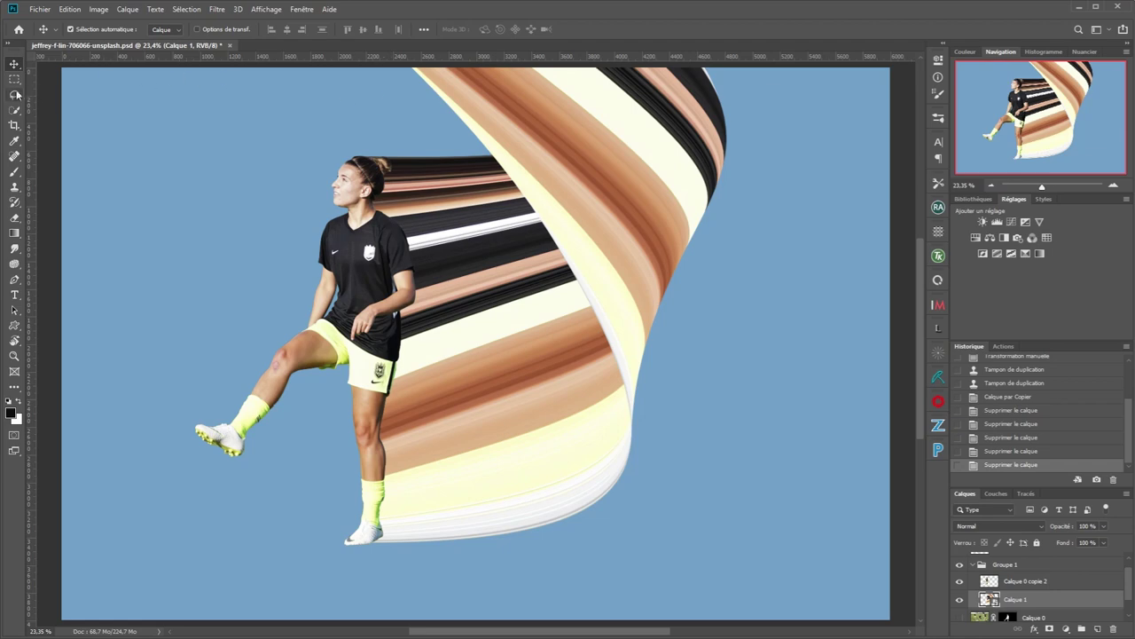
Lasso the inner stripes between the player and the fold, tracing the fold's edge precisely, and show the rulers
{"action": "left_click", "coordinate": [15, 94]}
{"action": "scroll", "coordinate": [533, 159], "scroll_direction": "up", "scroll_amount": 5}
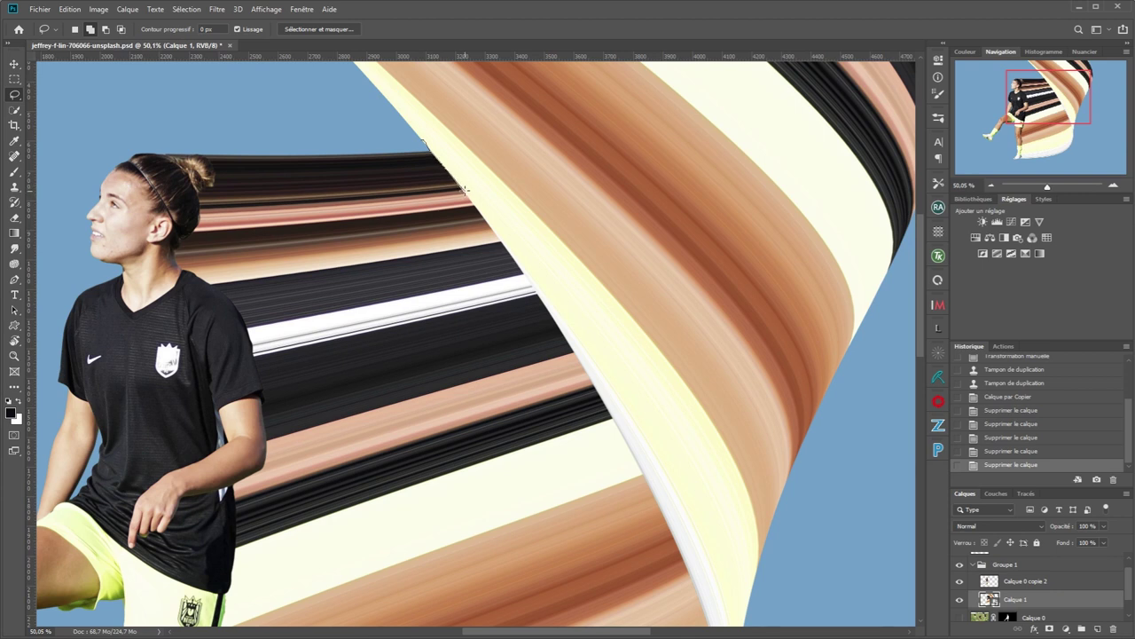
{"action": "left_click_drag", "start_coordinate": [522, 277], "coordinate": [520, 269]}
{"action": "left_click_drag", "start_coordinate": [561, 323], "coordinate": [566, 338]}
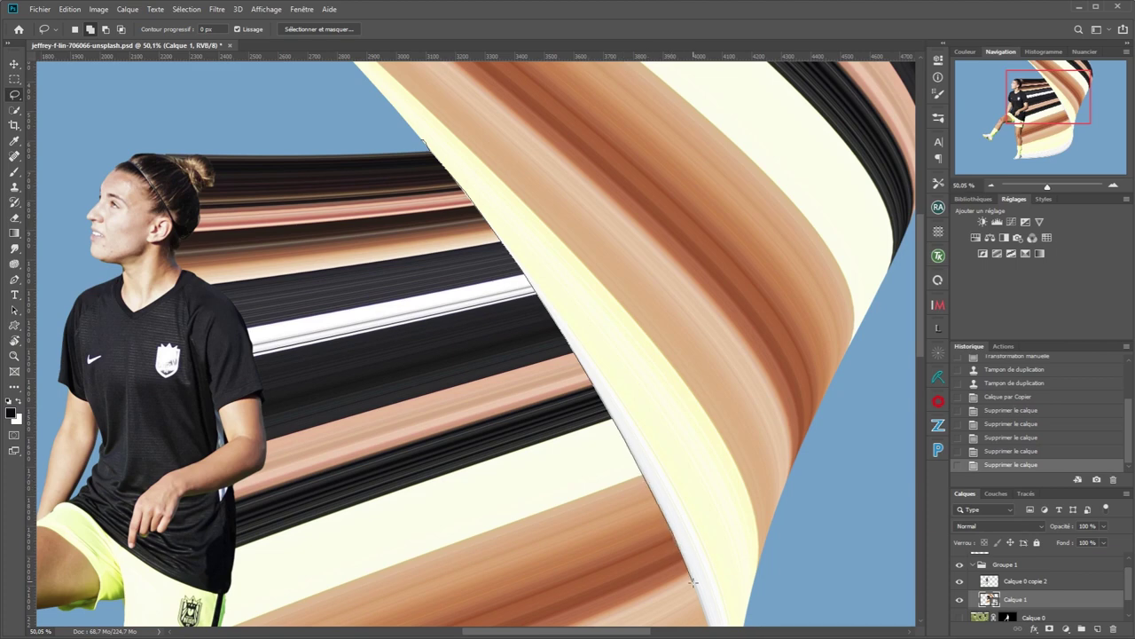
{"action": "mouse_move", "coordinate": [705, 615]}
{"action": "left_mouse_down"}
{"action": "mouse_move", "coordinate": [680, 519]}
{"action": "mouse_move", "coordinate": [653, 241]}
{"action": "mouse_move", "coordinate": [633, 226]}
{"action": "left_mouse_up"}
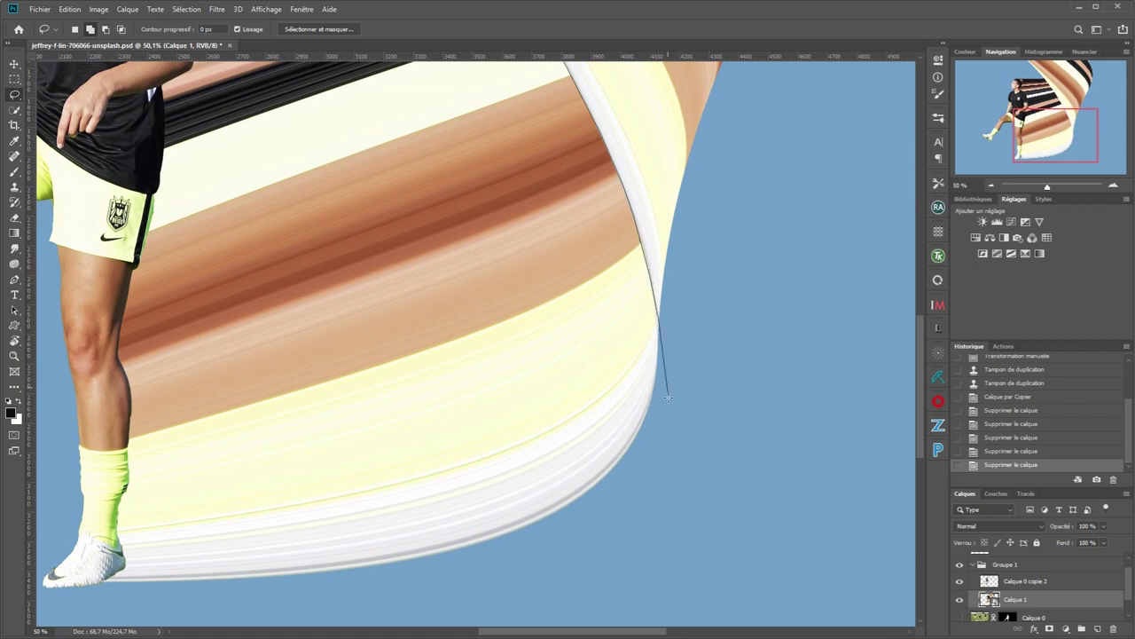
{"action": "mouse_move", "coordinate": [668, 405]}
{"action": "left_mouse_down"}
{"action": "mouse_move", "coordinate": [690, 556]}
{"action": "mouse_move", "coordinate": [405, 600]}
{"action": "mouse_move", "coordinate": [86, 622]}
{"action": "mouse_move", "coordinate": [74, 614]}
{"action": "mouse_move", "coordinate": [73, 158]}
{"action": "mouse_move", "coordinate": [122, 259]}
{"action": "mouse_move", "coordinate": [175, 575]}
{"action": "mouse_move", "coordinate": [179, 415]}
{"action": "mouse_move", "coordinate": [163, 354]}
{"action": "left_mouse_up"}
{"action": "scroll", "coordinate": [176, 581], "scroll_direction": "down", "scroll_amount": 1}
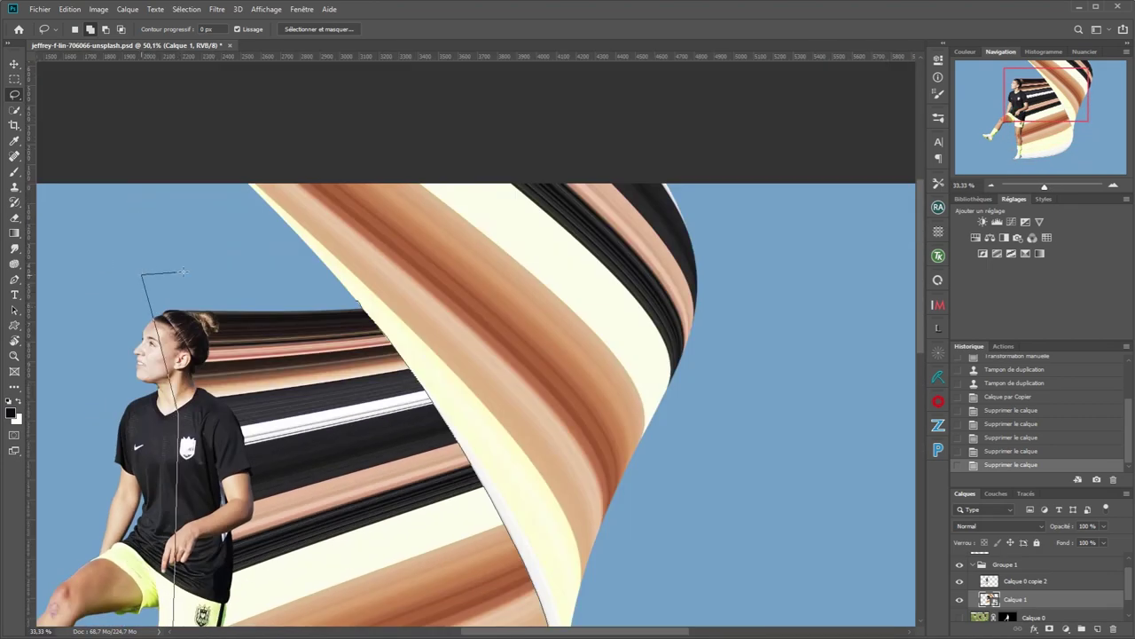
{"action": "left_click", "coordinate": [264, 291], "text": "alt"}
{"action": "scroll", "coordinate": [266, 297], "scroll_direction": "down", "scroll_amount": 1}
{"action": "left_click_drag", "start_coordinate": [385, 422], "coordinate": [530, 272]}
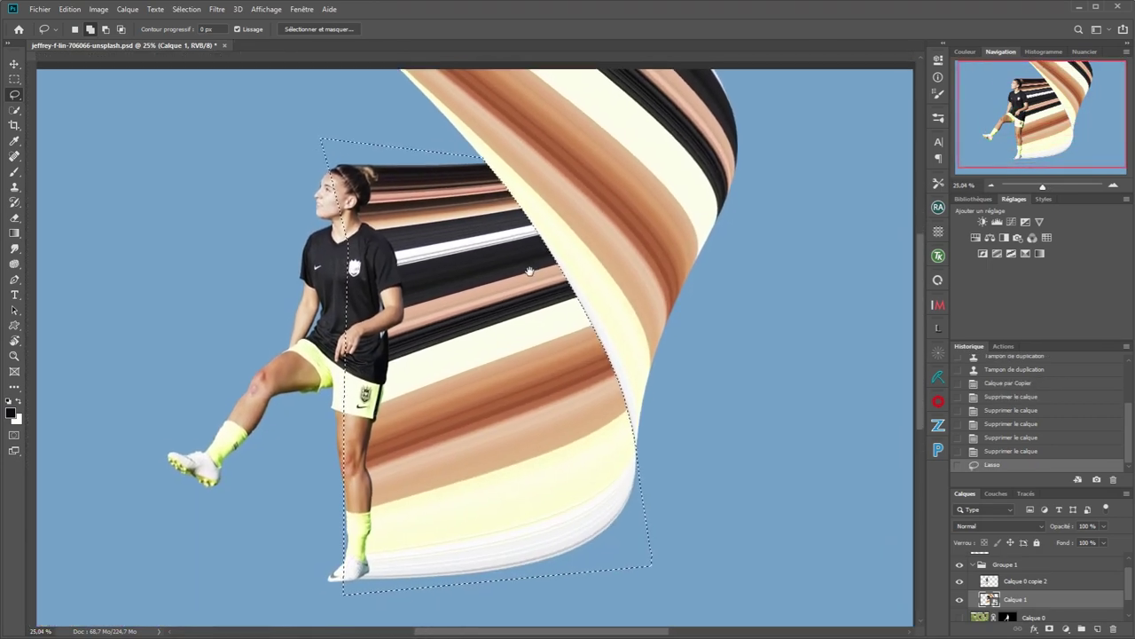
{"action": "key", "text": "ctrl+r"}
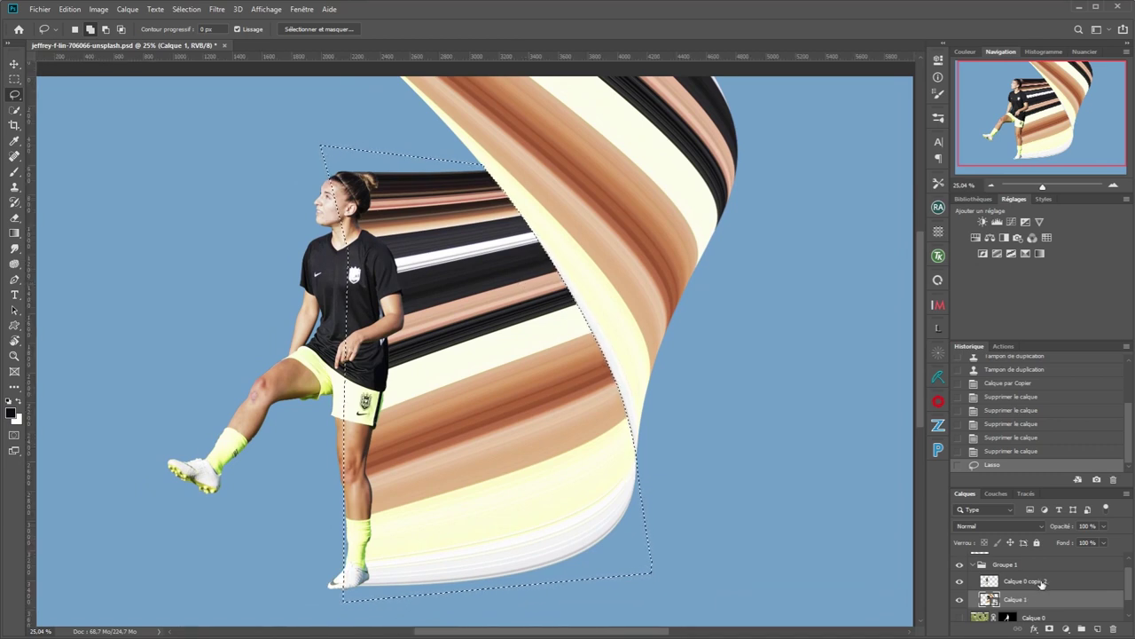
Add a new layer above Calque 1, clip it to the stripes and set its blending mode to Produit
{"action": "left_click", "coordinate": [1097, 629]}
{"action": "left_click", "coordinate": [993, 607], "text": "alt"}
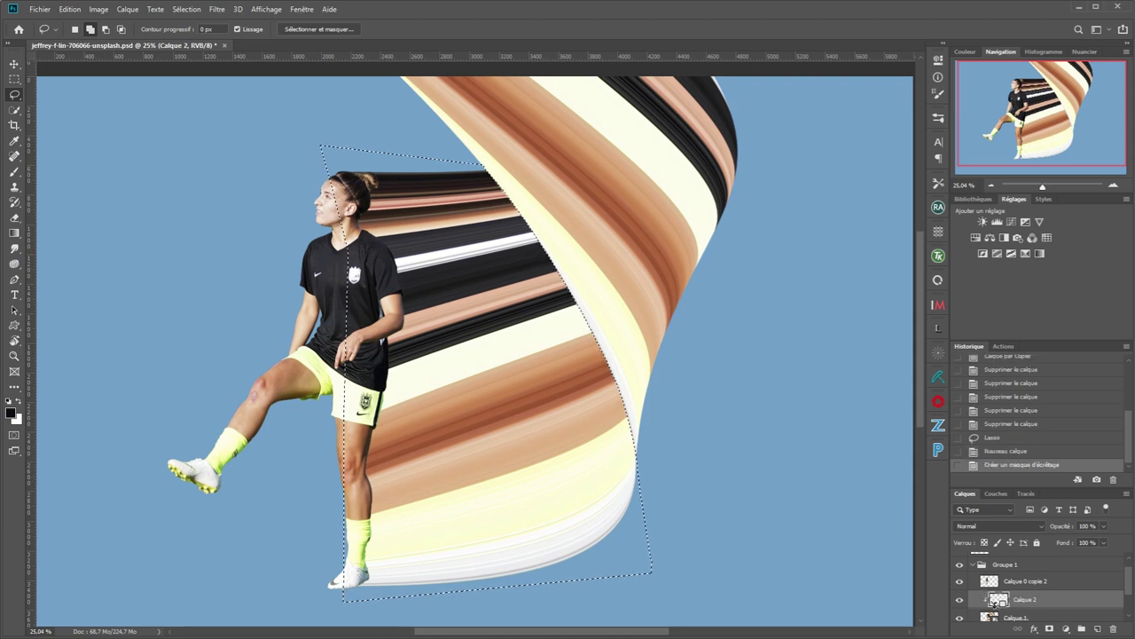
{"action": "left_click", "coordinate": [998, 526]}
{"action": "left_click", "coordinate": [997, 564]}
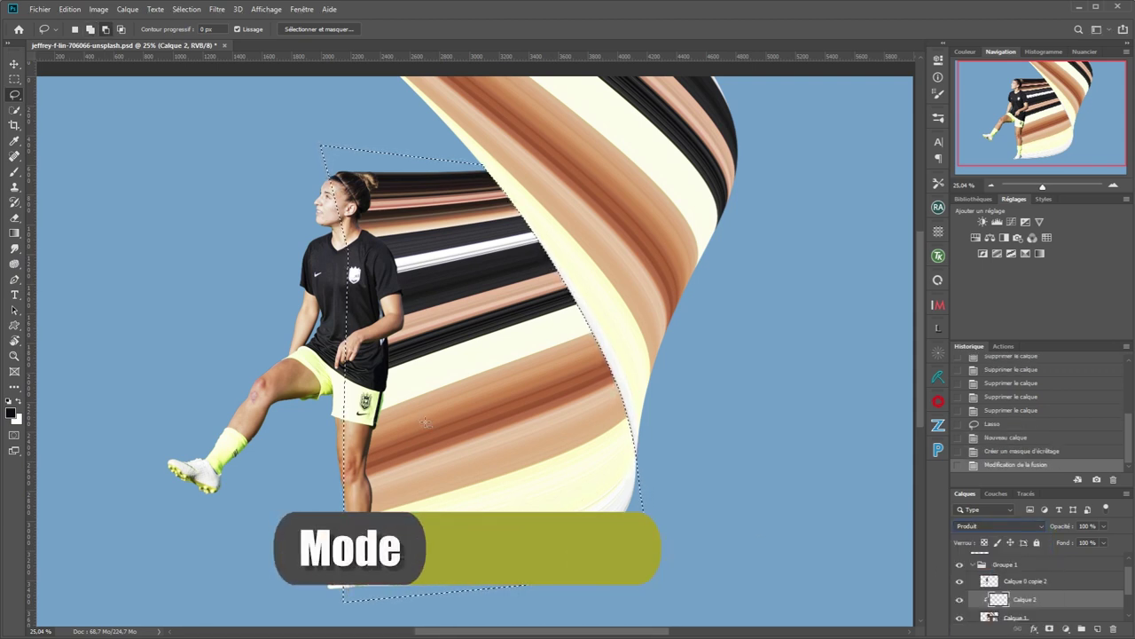
Paint a shadow on the stripes along the player's back with a 373 px soft brush at 32% opacity in a sampled brown
{"action": "right_click", "coordinate": [640, 287]}
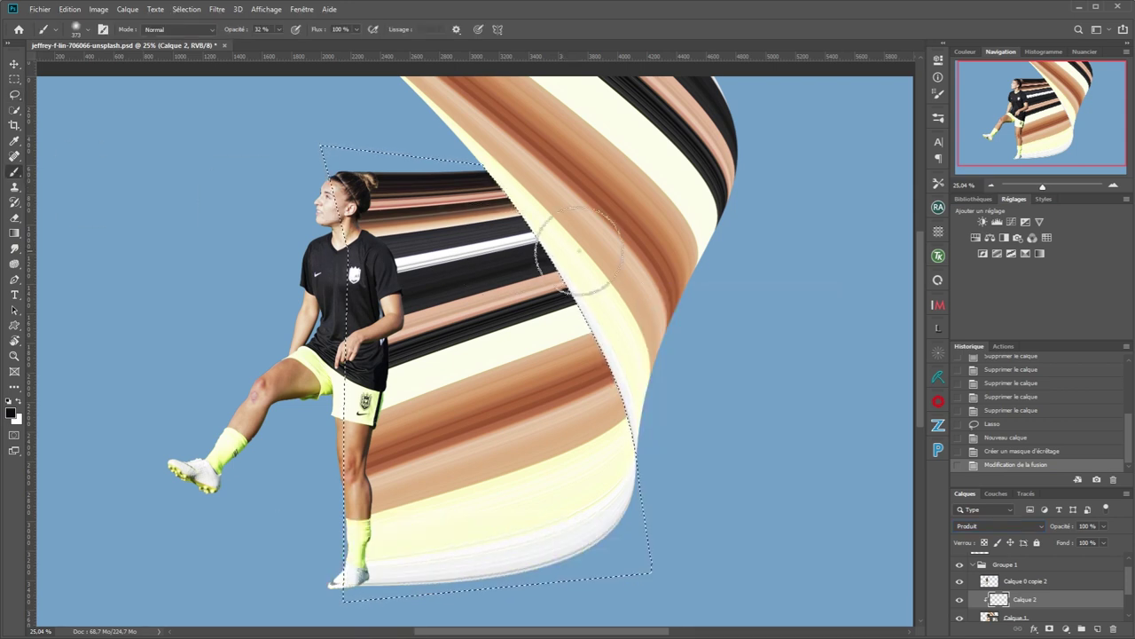
{"action": "left_click", "coordinate": [364, 436], "text": "alt"}
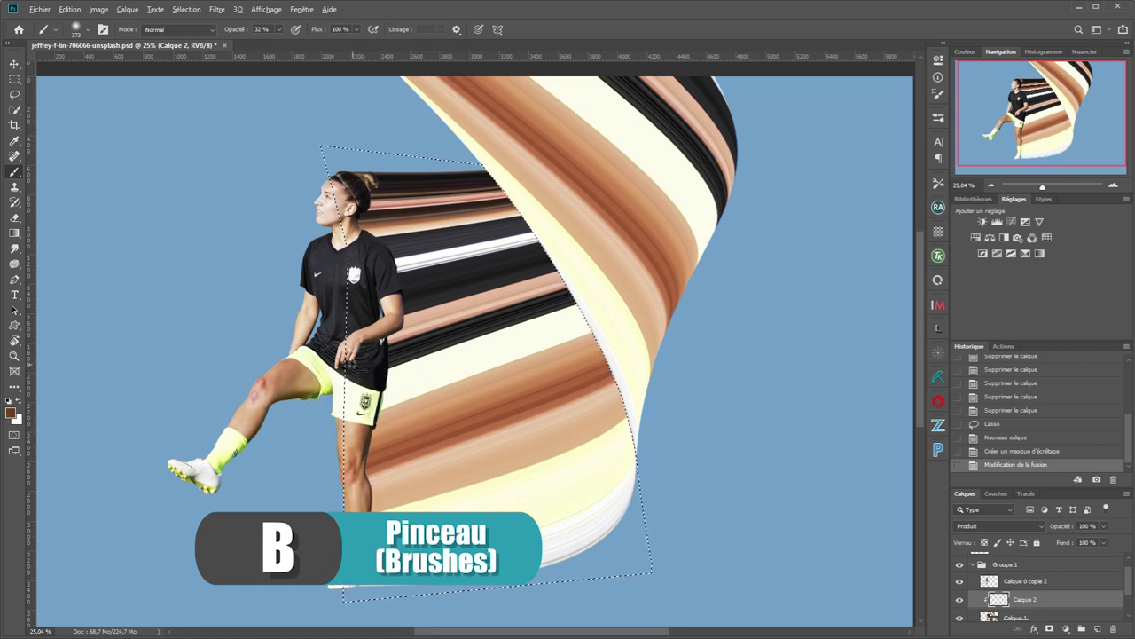
{"action": "mouse_move", "coordinate": [342, 176]}
{"action": "left_mouse_down"}
{"action": "mouse_move", "coordinate": [378, 258]}
{"action": "mouse_move", "coordinate": [367, 275]}
{"action": "mouse_move", "coordinate": [358, 175]}
{"action": "mouse_move", "coordinate": [394, 338]}
{"action": "mouse_move", "coordinate": [326, 496]}
{"action": "mouse_move", "coordinate": [344, 487]}
{"action": "mouse_move", "coordinate": [340, 536]}
{"action": "left_mouse_up"}
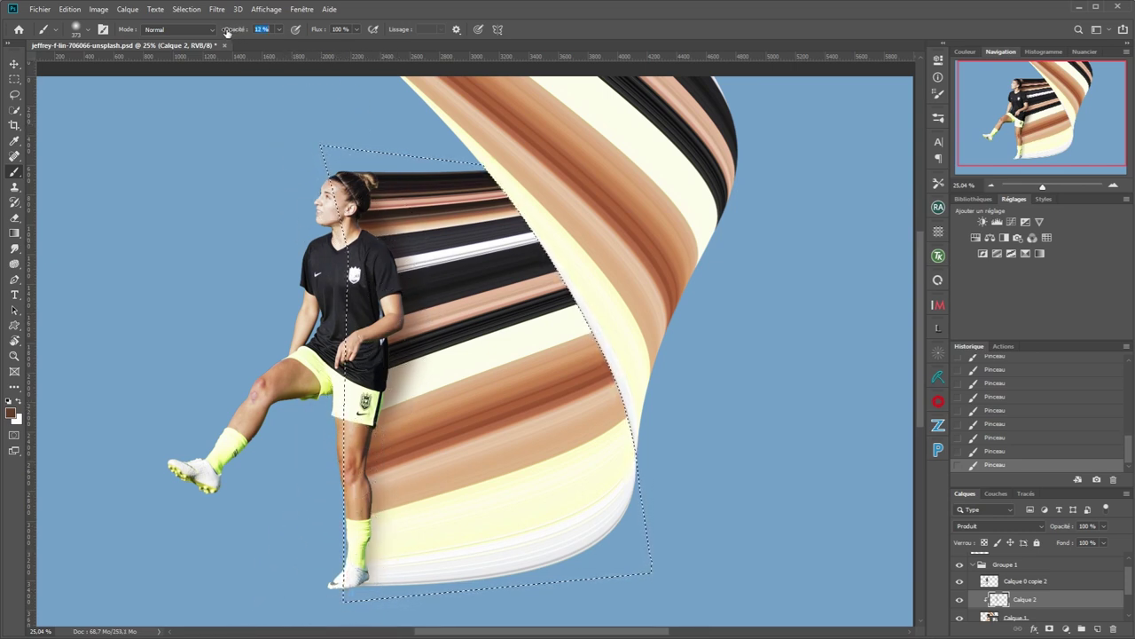
Shade the inner stripes along the fold with a soft brush enlarged to 860 px at 12% opacity
{"action": "left_click_drag", "start_coordinate": [227, 34], "coordinate": [228, 33]}
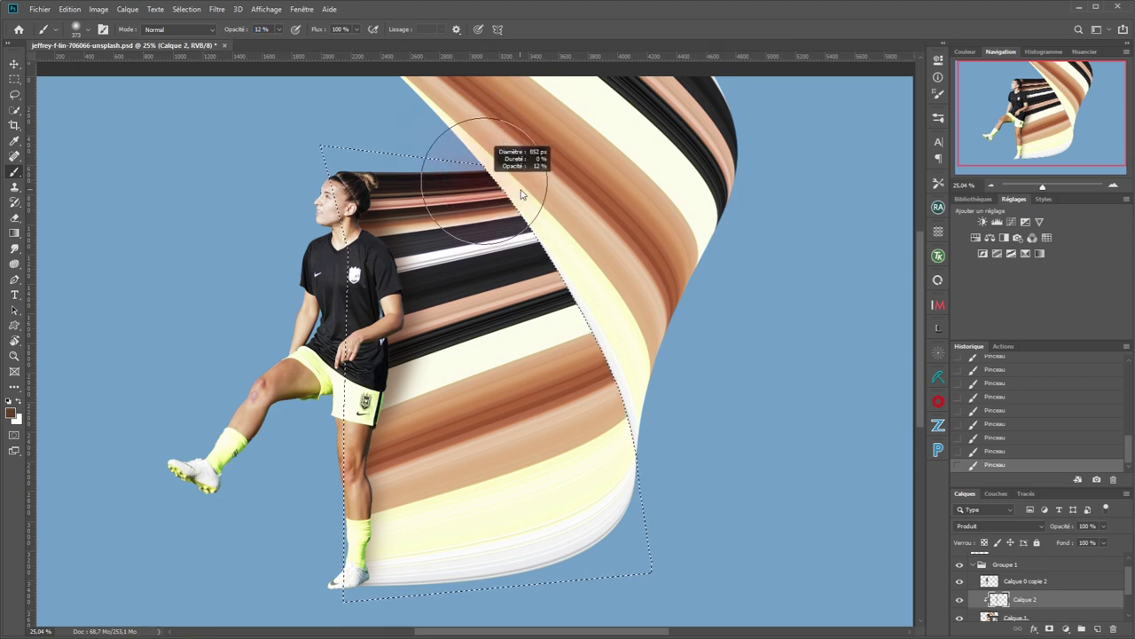
{"action": "left_click_drag", "start_coordinate": [522, 193], "coordinate": [523, 194]}
{"action": "left_click_drag", "start_coordinate": [571, 257], "coordinate": [622, 484]}
{"action": "left_click_drag", "start_coordinate": [631, 208], "coordinate": [597, 585]}
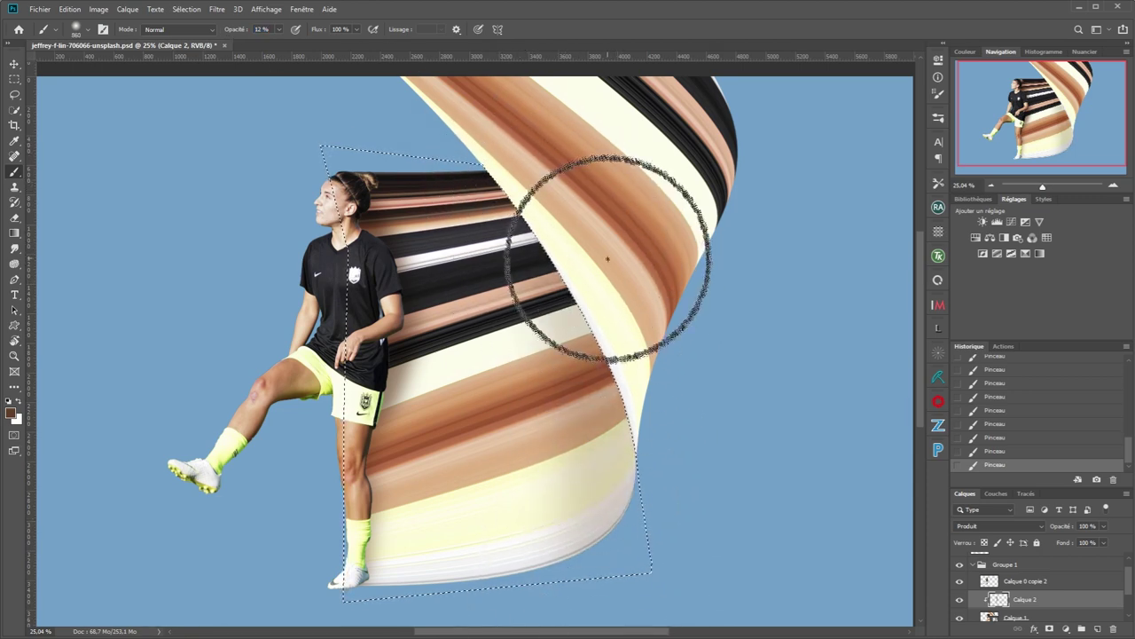
{"action": "left_click_drag", "start_coordinate": [608, 259], "coordinate": [564, 534]}
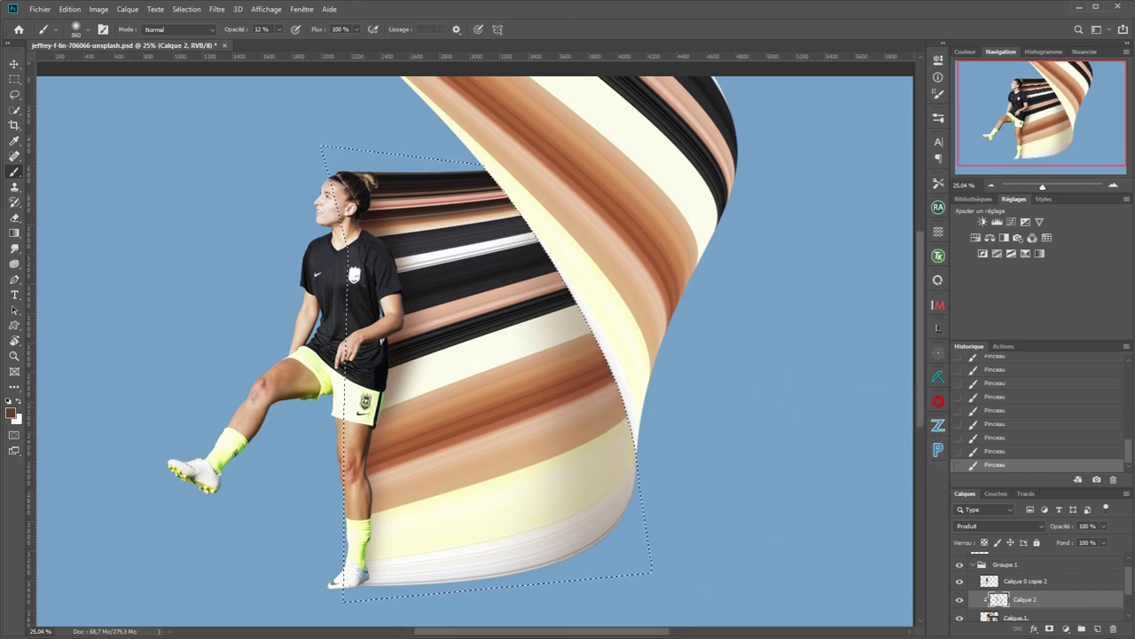
Add a new layer clipped to the stripes above the shadow layer and prepare a 558 px soft brush in near-white
{"action": "left_click", "coordinate": [1098, 629]}
{"action": "left_click", "coordinate": [992, 604], "text": "alt"}
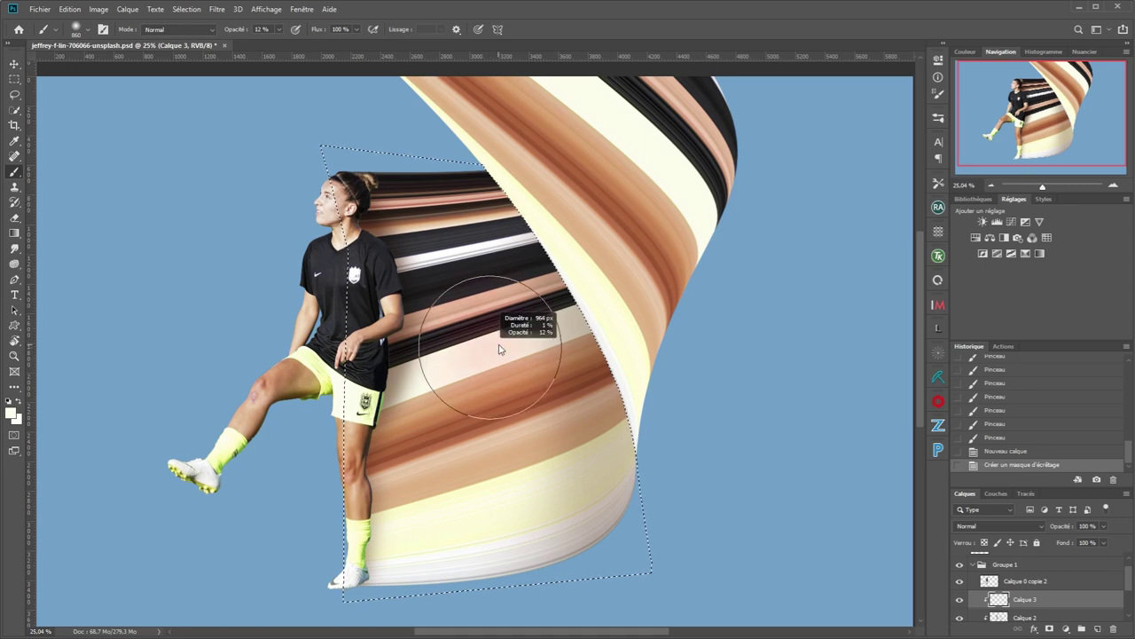
{"action": "left_click_drag", "start_coordinate": [486, 355], "coordinate": [456, 376]}
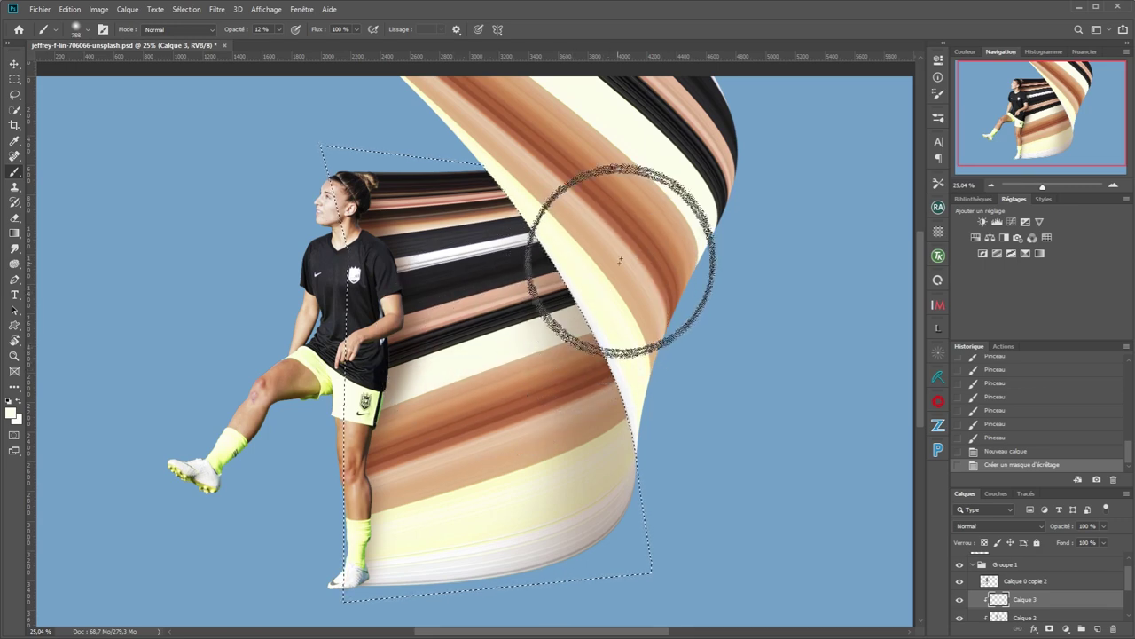
{"action": "mouse_move", "coordinate": [668, 202]}
{"action": "left_mouse_down"}
{"action": "mouse_move", "coordinate": [631, 202]}
{"action": "mouse_move", "coordinate": [642, 202]}
{"action": "left_mouse_up"}
{"action": "left_click_drag", "start_coordinate": [651, 157], "coordinate": [630, 171]}
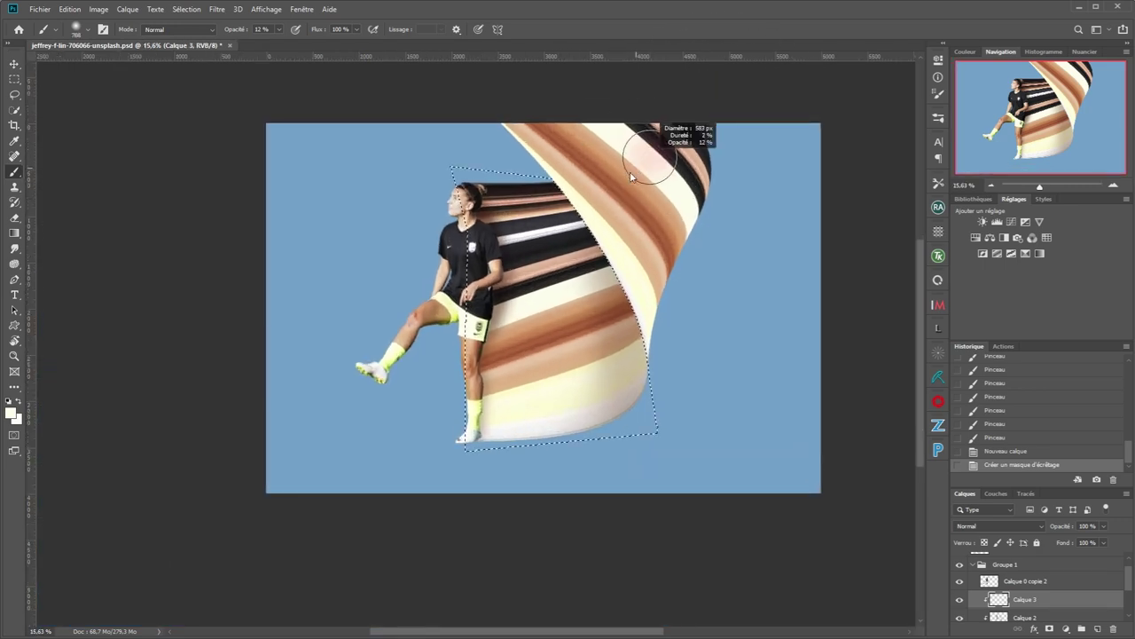
{"action": "mouse_move", "coordinate": [565, 266]}
{"action": "left_mouse_down"}
{"action": "mouse_move", "coordinate": [622, 226]}
{"action": "mouse_move", "coordinate": [558, 249]}
{"action": "mouse_move", "coordinate": [697, 176]}
{"action": "left_mouse_up"}
{"action": "mouse_move", "coordinate": [566, 237]}
{"action": "left_mouse_down"}
{"action": "mouse_move", "coordinate": [697, 175]}
{"action": "mouse_move", "coordinate": [616, 228]}
{"action": "left_mouse_up"}
{"action": "left_click_drag", "start_coordinate": [568, 233], "coordinate": [612, 212]}
{"action": "left_click_drag", "start_coordinate": [567, 232], "coordinate": [614, 206]}
{"action": "mouse_move", "coordinate": [571, 229]}
{"action": "left_mouse_down"}
{"action": "mouse_move", "coordinate": [613, 229]}
{"action": "mouse_move", "coordinate": [697, 160]}
{"action": "left_mouse_up"}
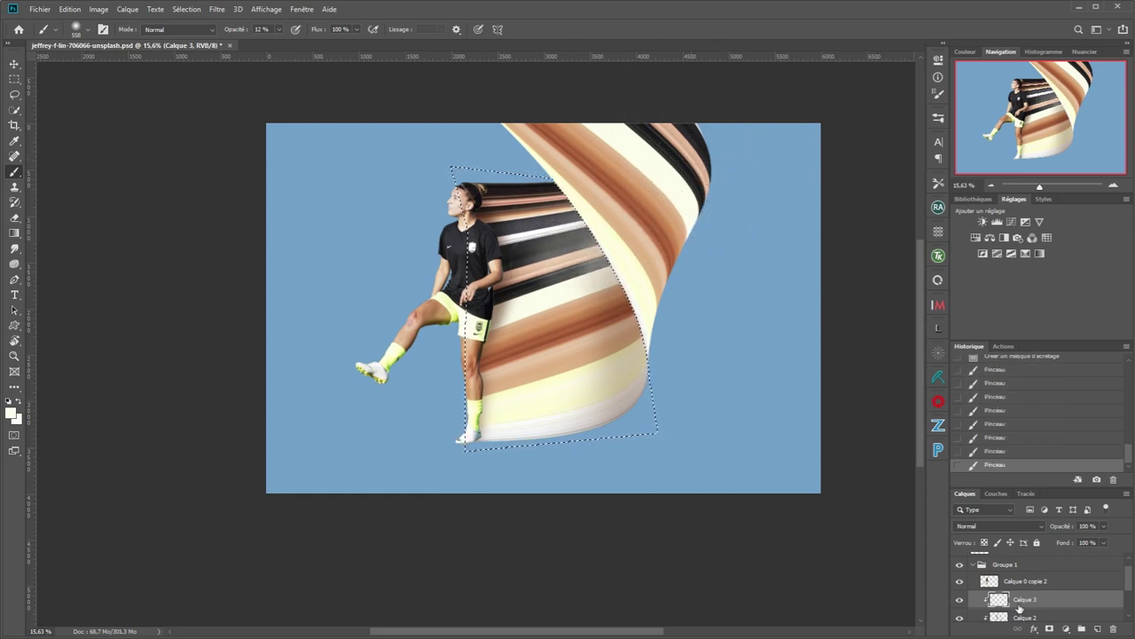
{"action": "left_click_drag", "start_coordinate": [1129, 457], "coordinate": [1128, 448]}
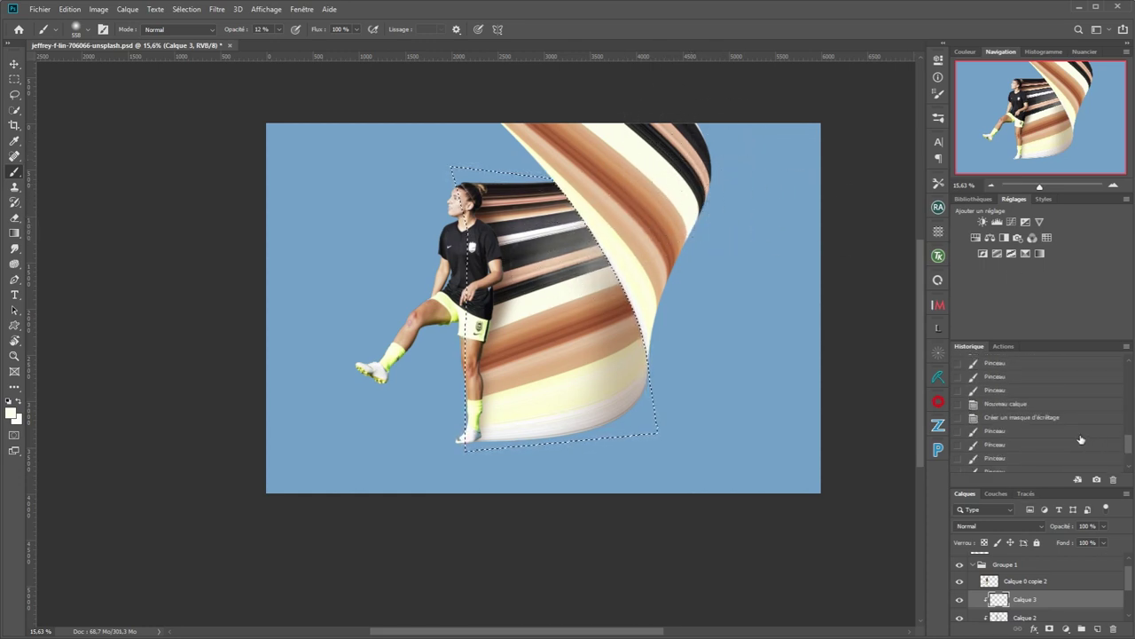
{"action": "left_click", "coordinate": [1003, 406]}
{"action": "left_click", "coordinate": [999, 418]}
Invert the selection and paint soft near-white highlights on the folded outer part of the ribbon at 12% brush opacity
{"action": "scroll", "coordinate": [653, 236], "scroll_direction": "up", "scroll_amount": 2}
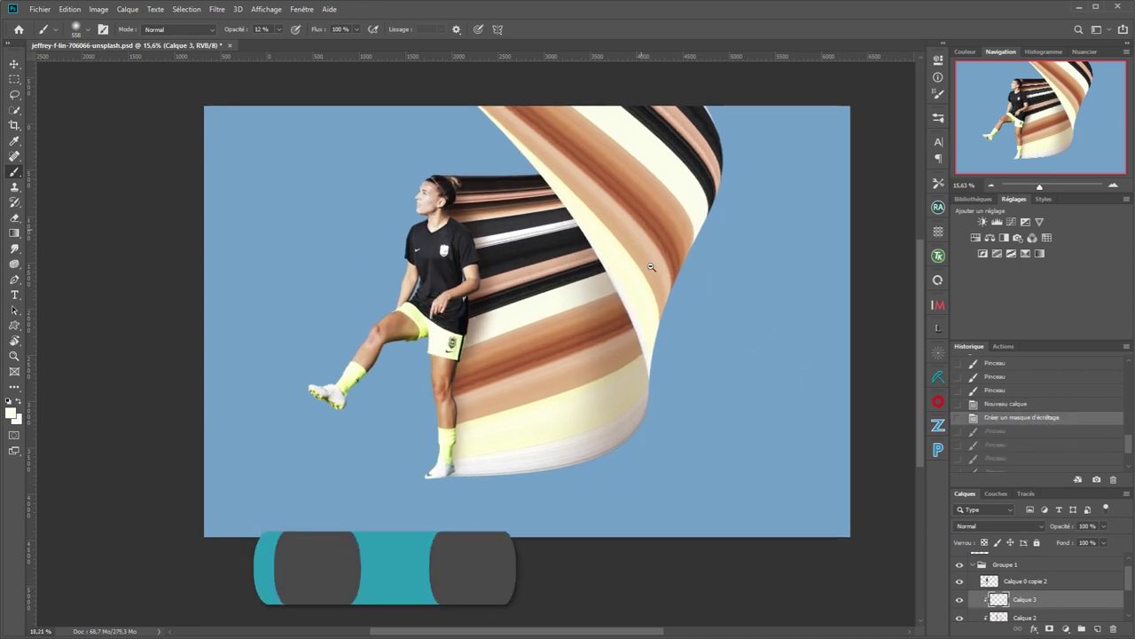
{"action": "scroll", "coordinate": [653, 240], "scroll_direction": "down", "scroll_amount": 1}
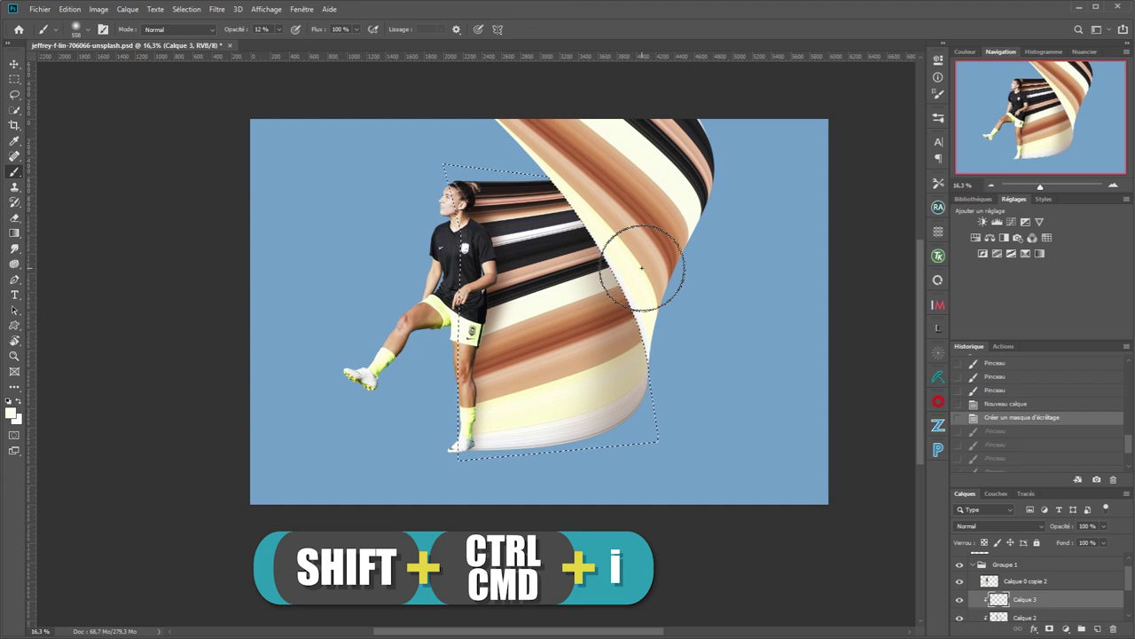
{"action": "key", "text": "shift+ctrl+i"}
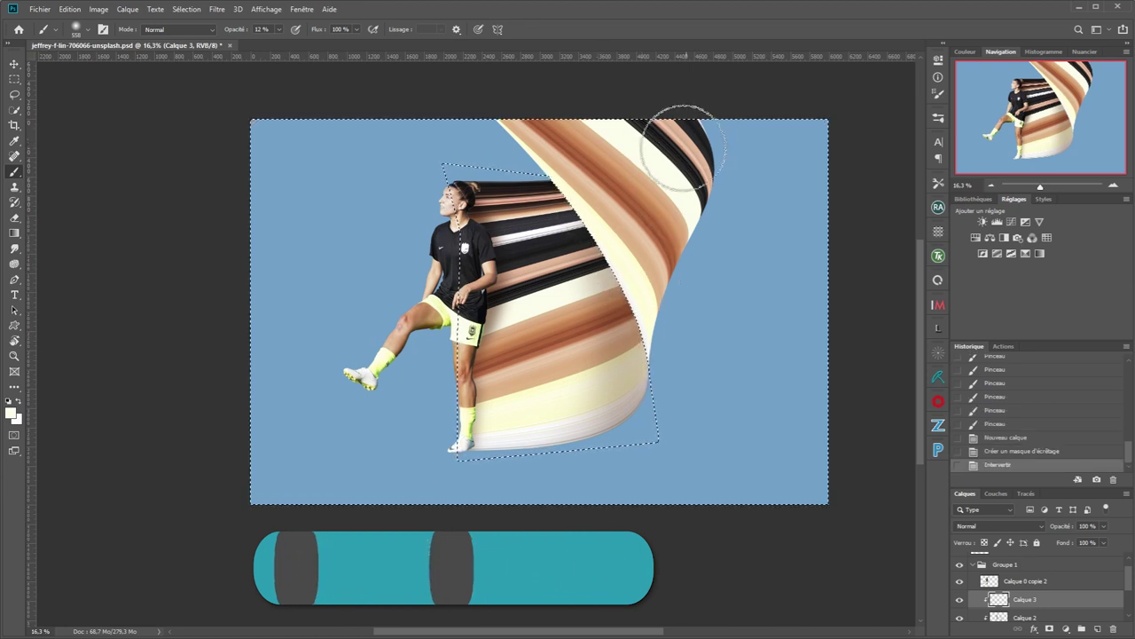
{"action": "left_click_drag", "start_coordinate": [657, 178], "coordinate": [613, 299]}
{"action": "mouse_move", "coordinate": [696, 231]}
{"action": "left_mouse_down"}
{"action": "mouse_move", "coordinate": [562, 315]}
{"action": "mouse_move", "coordinate": [568, 373]}
{"action": "left_mouse_up"}
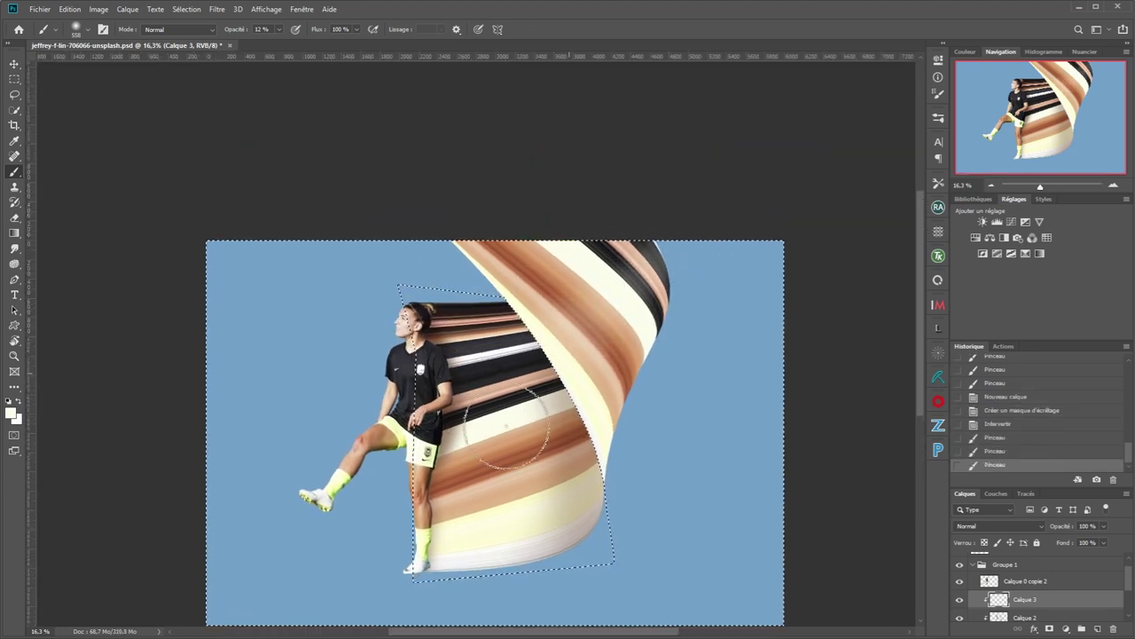
{"action": "left_click_drag", "start_coordinate": [507, 426], "coordinate": [461, 453]}
{"action": "left_click_drag", "start_coordinate": [452, 448], "coordinate": [441, 395]}
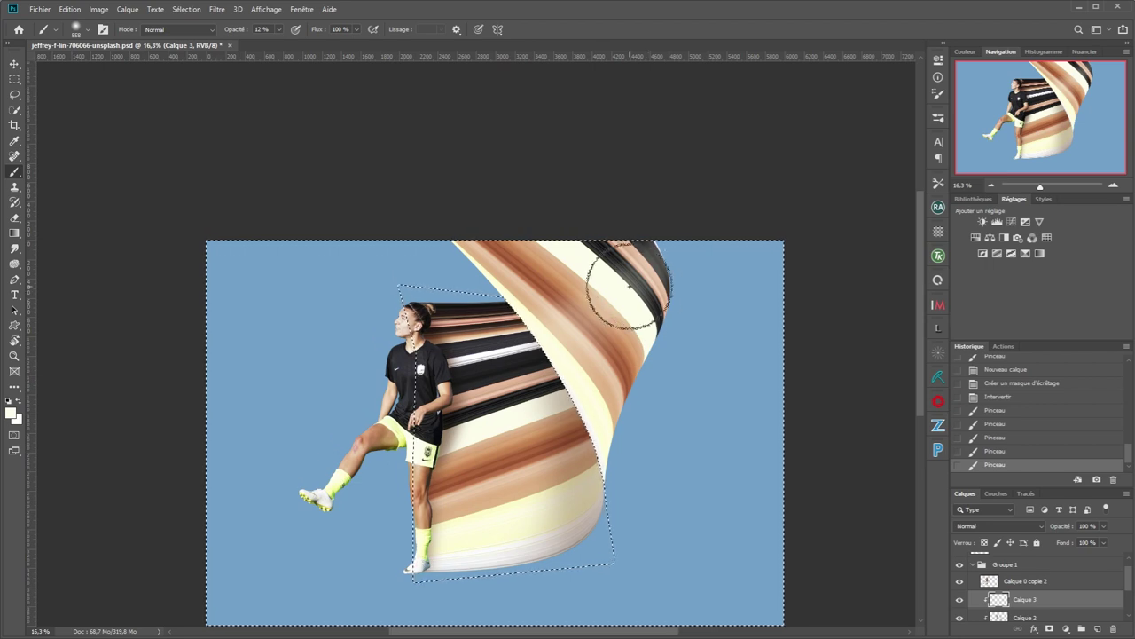
Paint further soft near-white highlights on the folded outer part of the ribbon with the brush reduced to 435 px
{"action": "left_click_drag", "start_coordinate": [621, 292], "coordinate": [611, 292]}
{"action": "left_click_drag", "start_coordinate": [474, 405], "coordinate": [497, 399]}
{"action": "mouse_move", "coordinate": [641, 249]}
{"action": "left_mouse_down"}
{"action": "mouse_move", "coordinate": [652, 275]}
{"action": "mouse_move", "coordinate": [636, 334]}
{"action": "left_mouse_up"}
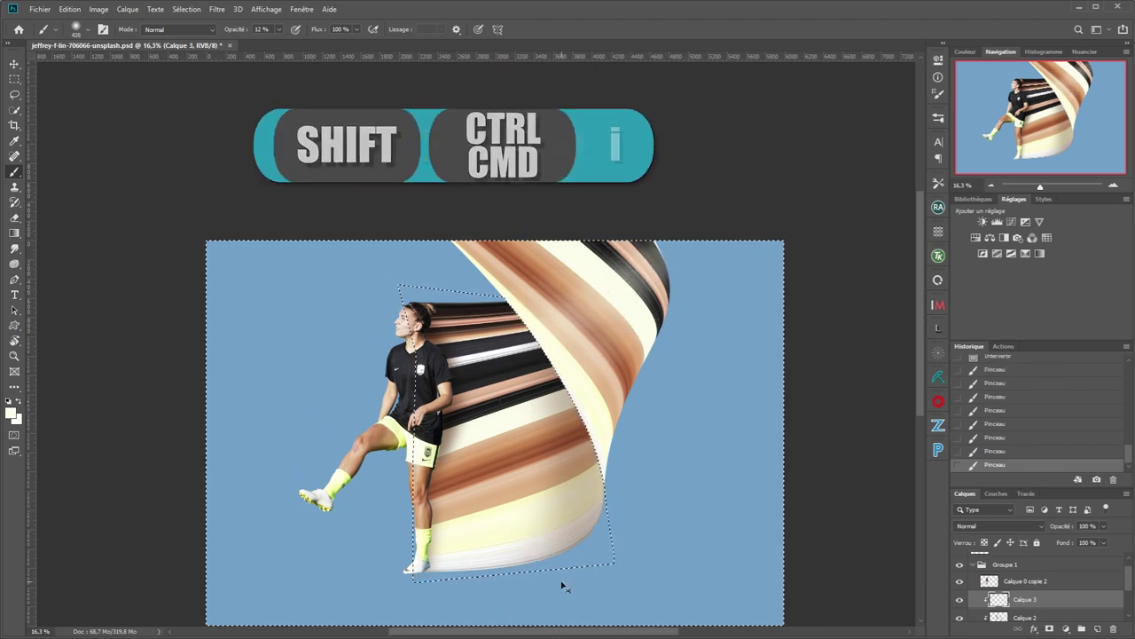
Invert the selection, paint near-white highlights across the ribbon's inner stripes at 12% brush opacity, and deselect
{"action": "key", "text": "ctrl+shift+i"}
{"action": "left_click_drag", "start_coordinate": [524, 393], "coordinate": [453, 499]}
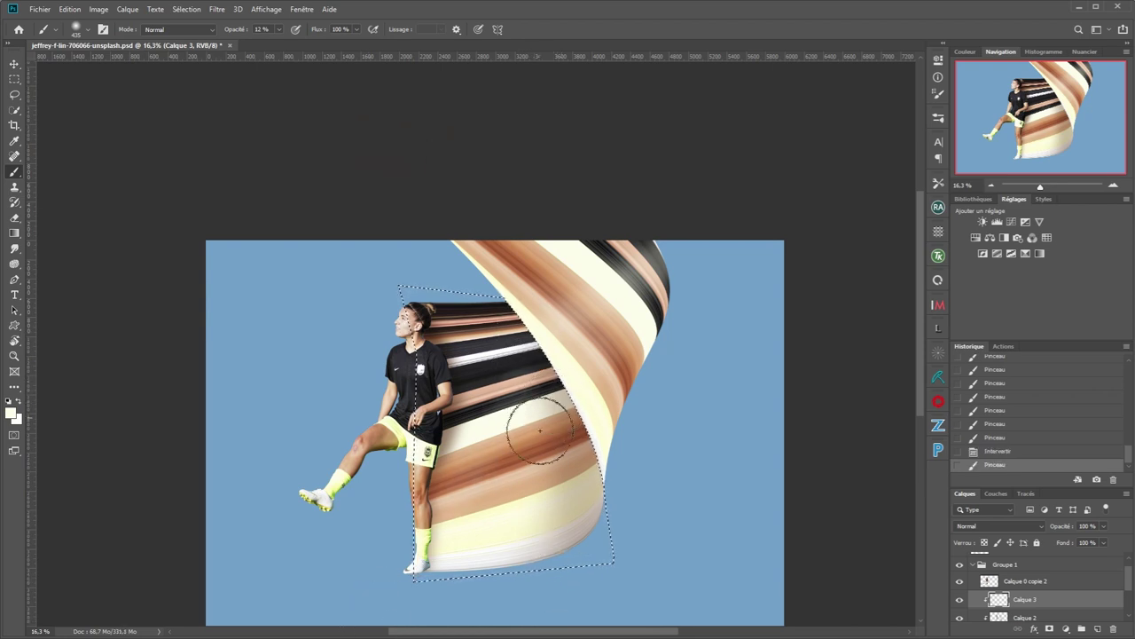
{"action": "left_click_drag", "start_coordinate": [541, 430], "coordinate": [435, 543]}
{"action": "mouse_move", "coordinate": [515, 406]}
{"action": "left_mouse_down"}
{"action": "mouse_move", "coordinate": [353, 594]}
{"action": "mouse_move", "coordinate": [305, 611]}
{"action": "left_mouse_up"}
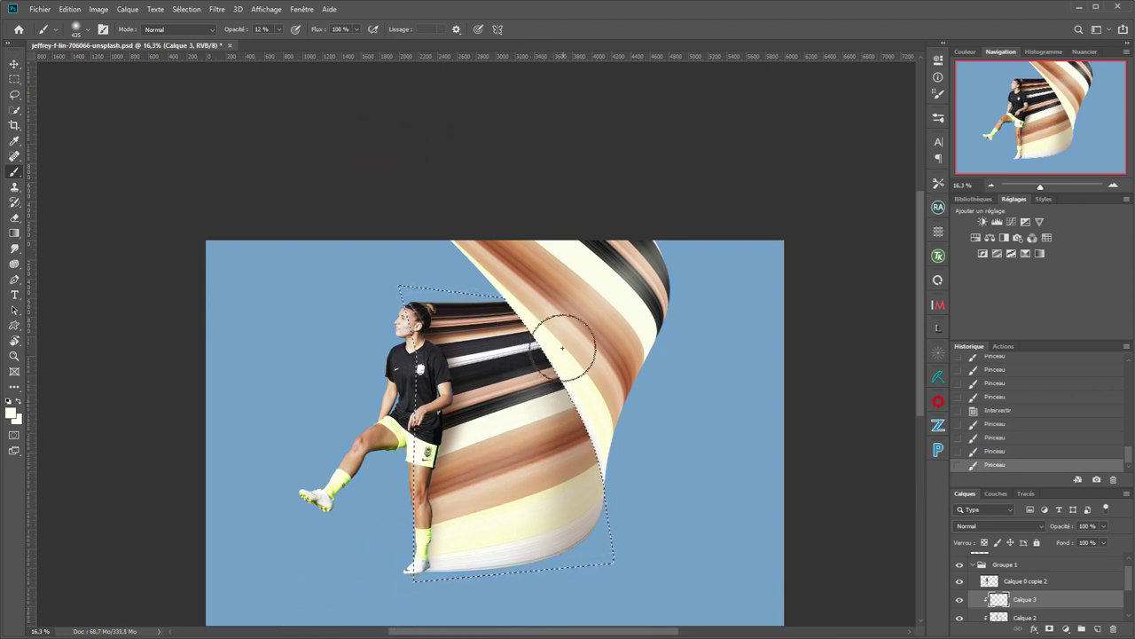
{"action": "left_click_drag", "start_coordinate": [529, 395], "coordinate": [431, 591]}
{"action": "key", "text": "ctrl+d"}
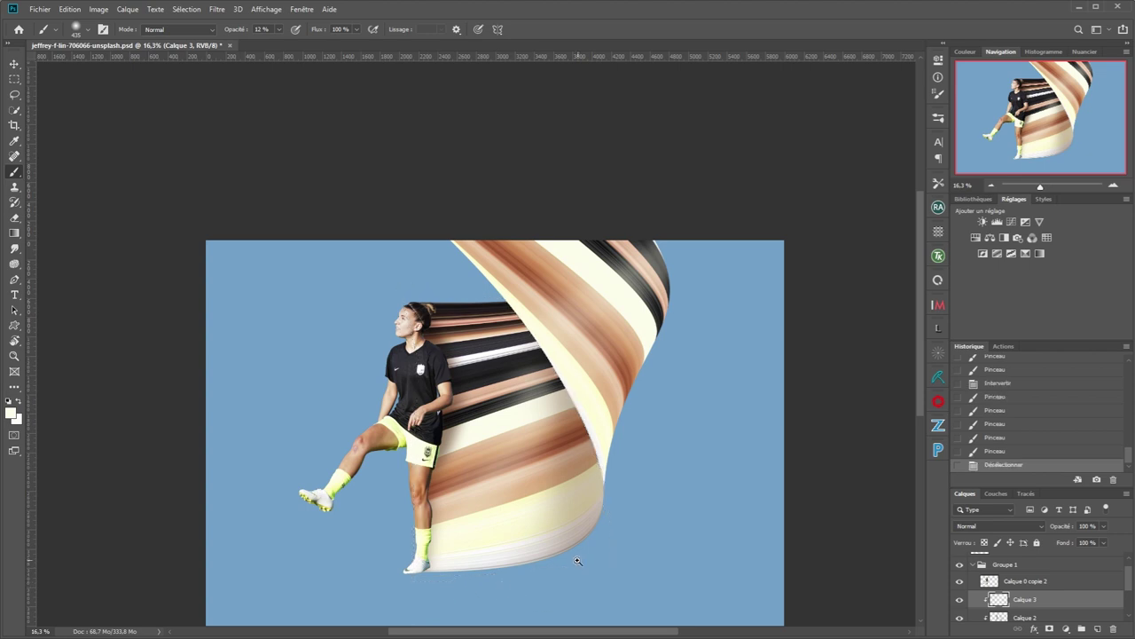
{"action": "key", "text": "ctrl+0"}
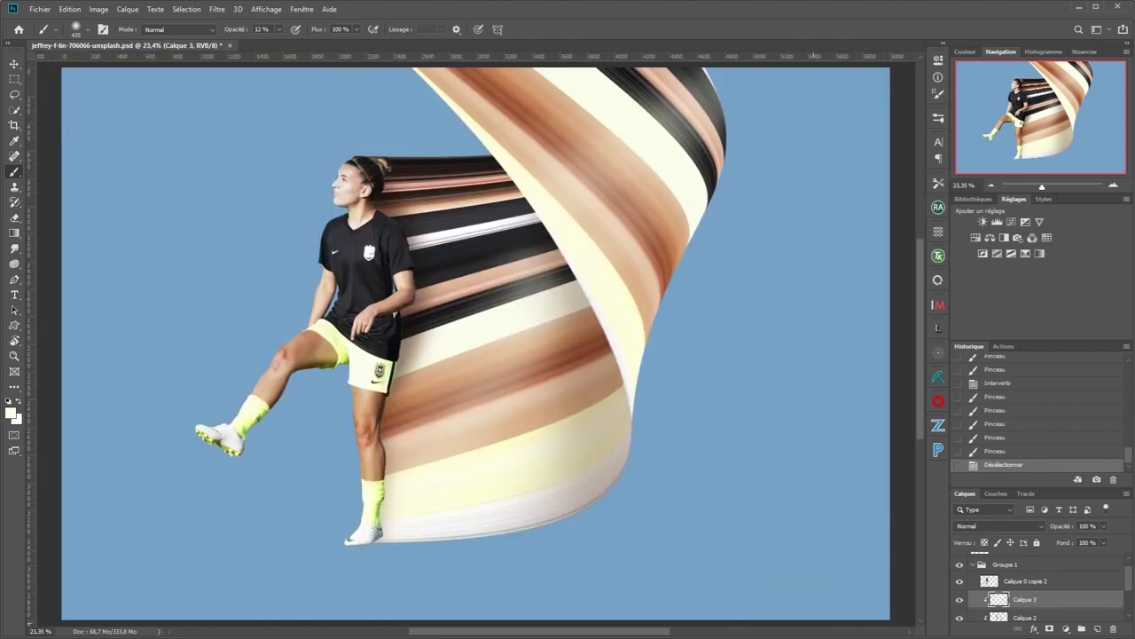
Compare the ribbon with and without its shading by toggling the highlight layer Calque 3 and the shadow layer Calque 2
{"action": "left_click_drag", "start_coordinate": [1126, 582], "coordinate": [1126, 582]}
{"action": "left_click", "coordinate": [973, 568]}
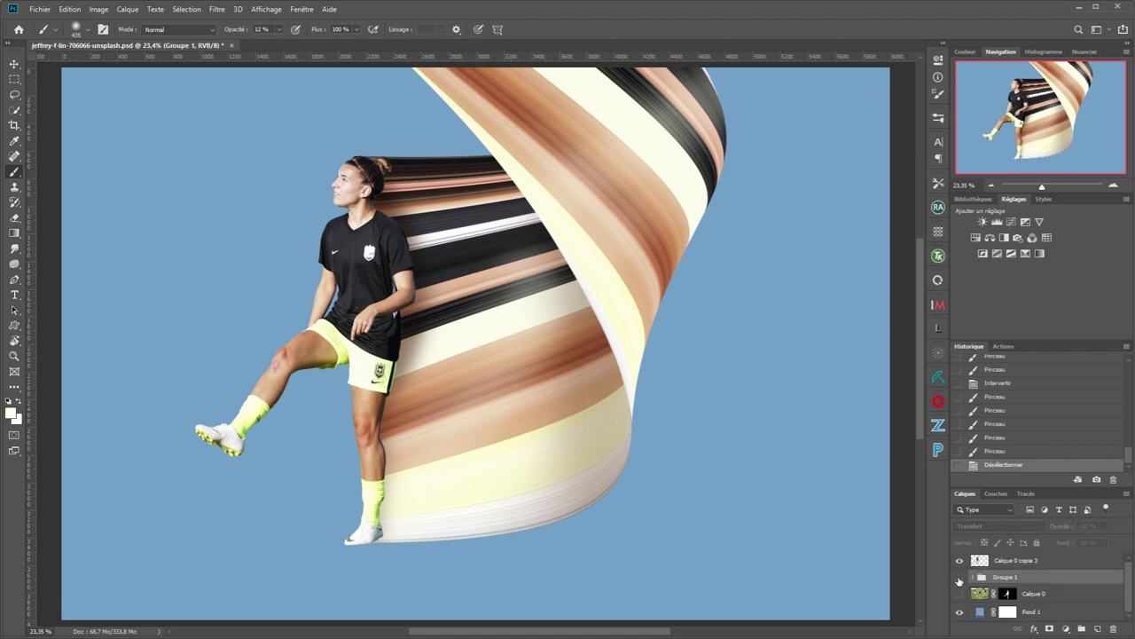
{"action": "left_click", "coordinate": [959, 580]}
{"action": "left_click", "coordinate": [973, 578]}
{"action": "scroll", "coordinate": [978, 591], "scroll_direction": "down", "scroll_amount": 2}
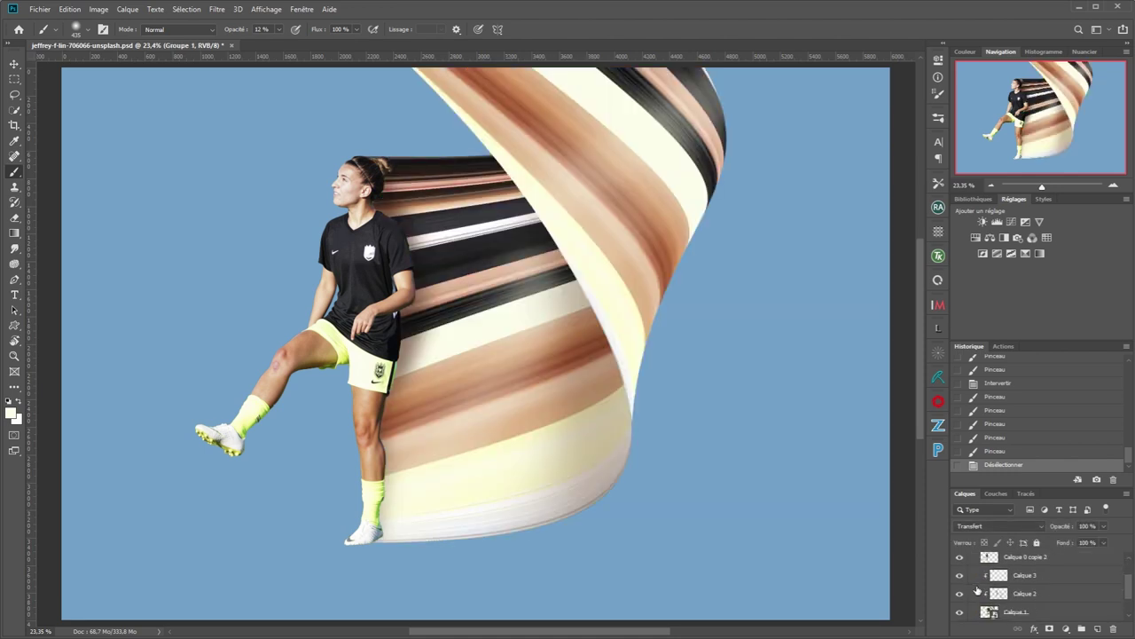
{"action": "left_click", "coordinate": [960, 576]}
{"action": "left_click", "coordinate": [961, 595]}
{"action": "left_click", "coordinate": [961, 595]}
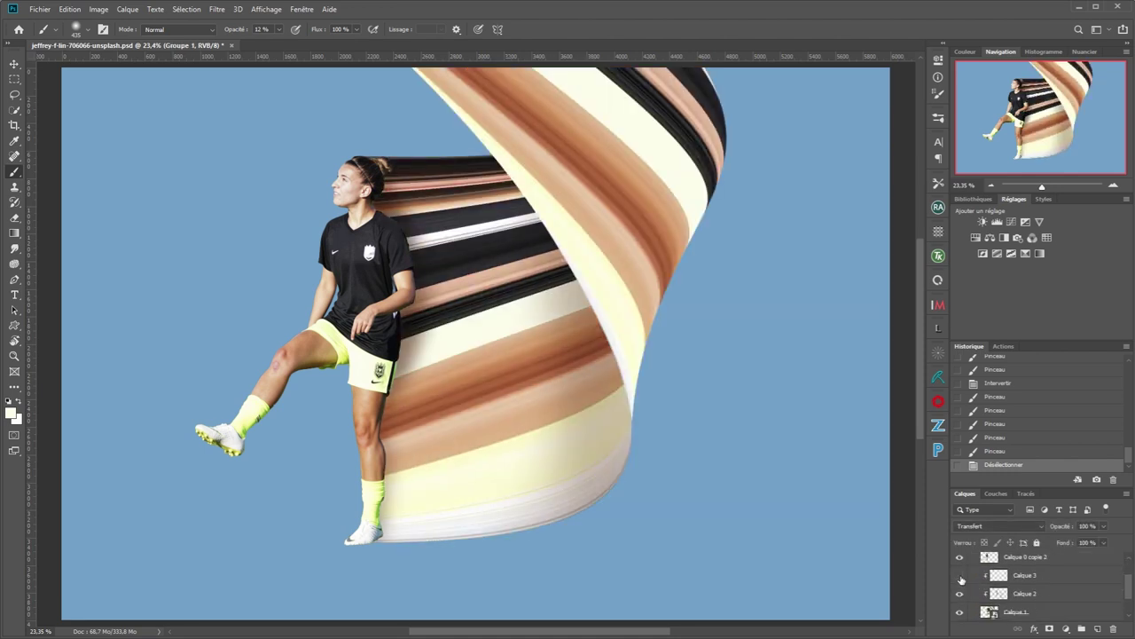
{"action": "left_click", "coordinate": [960, 576]}
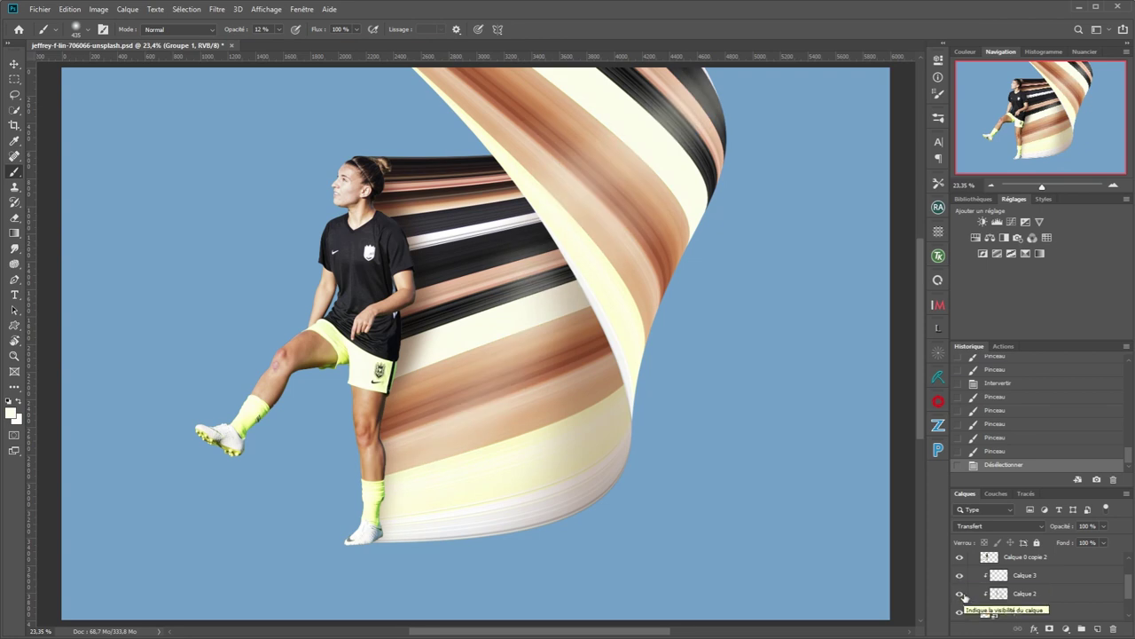
{"action": "left_click", "coordinate": [959, 595]}
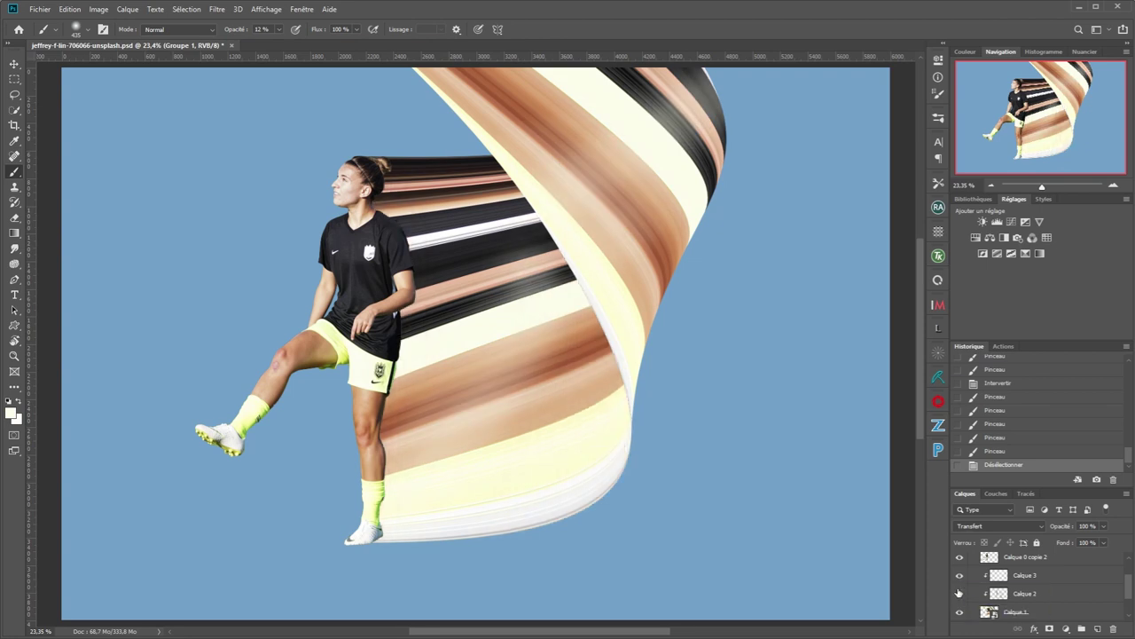
{"action": "left_click", "coordinate": [959, 594]}
{"action": "left_click", "coordinate": [959, 595]}
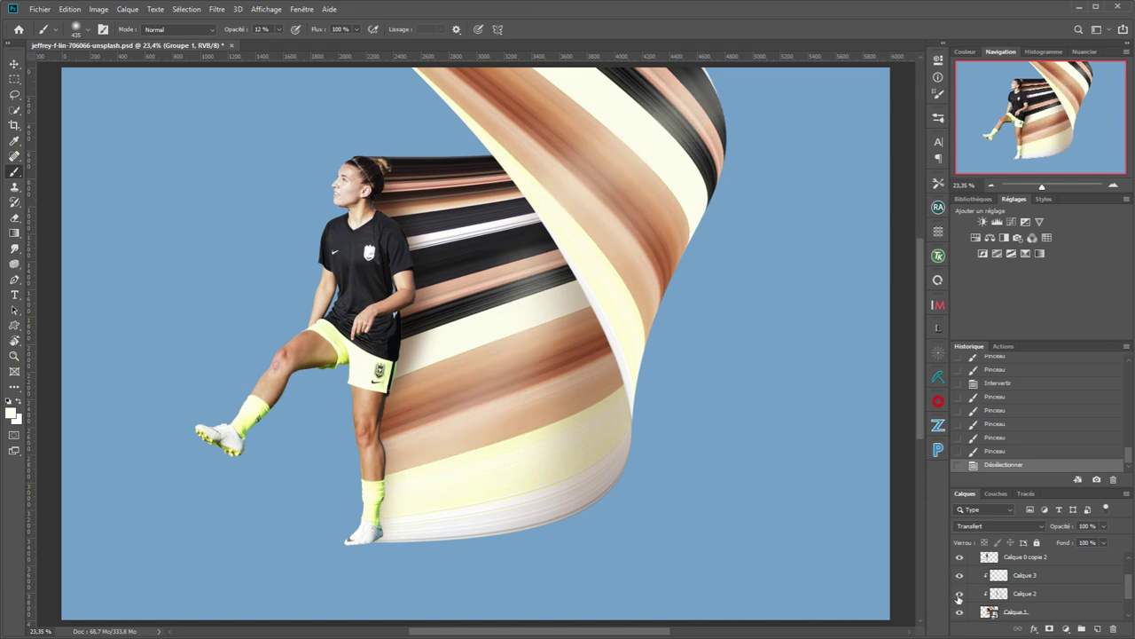
{"action": "left_click", "coordinate": [959, 593]}
{"action": "left_click", "coordinate": [959, 601]}
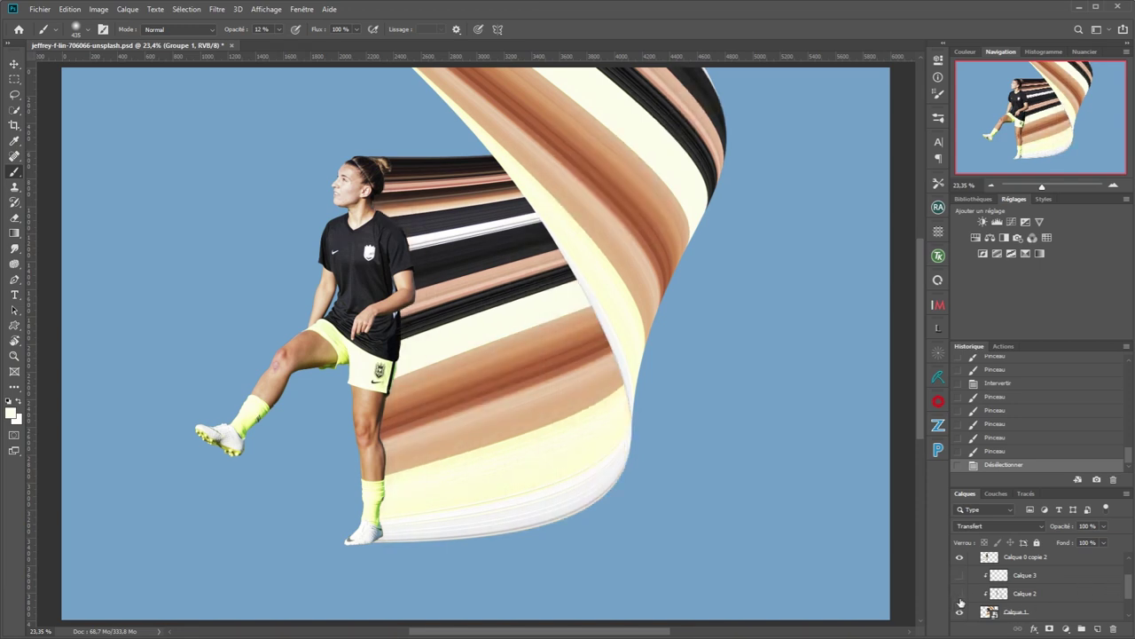
{"action": "left_click", "coordinate": [958, 576]}
{"action": "left_click", "coordinate": [960, 600]}
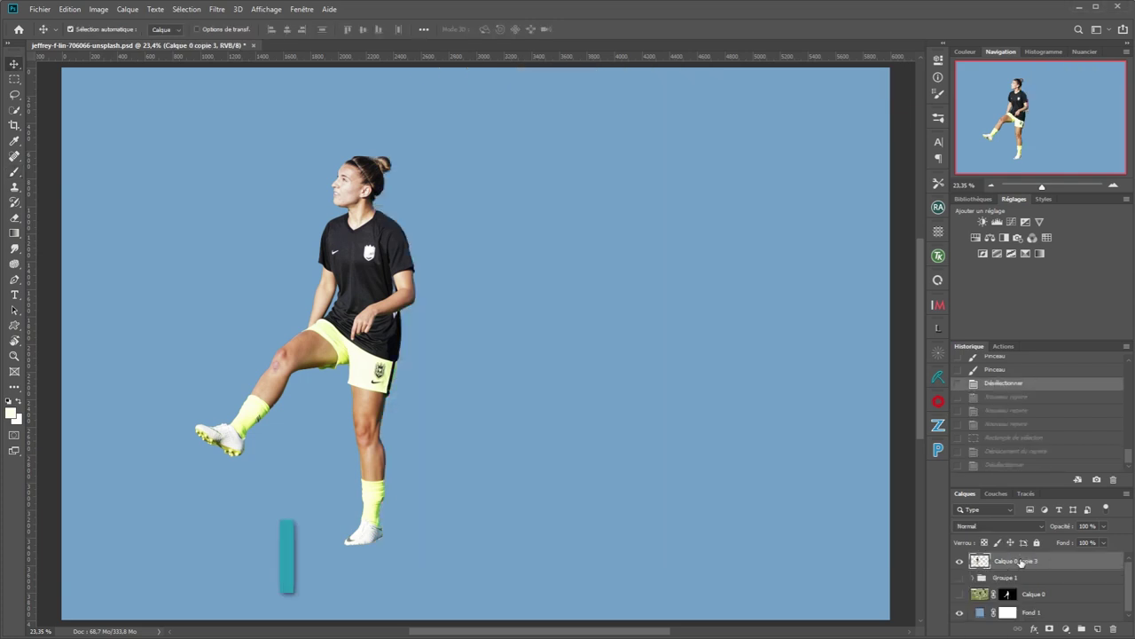
Duplicate the player cut-out layer Calque 0 copie 3 and check that snapping is enabled
{"action": "key", "text": "ctrl+j"}
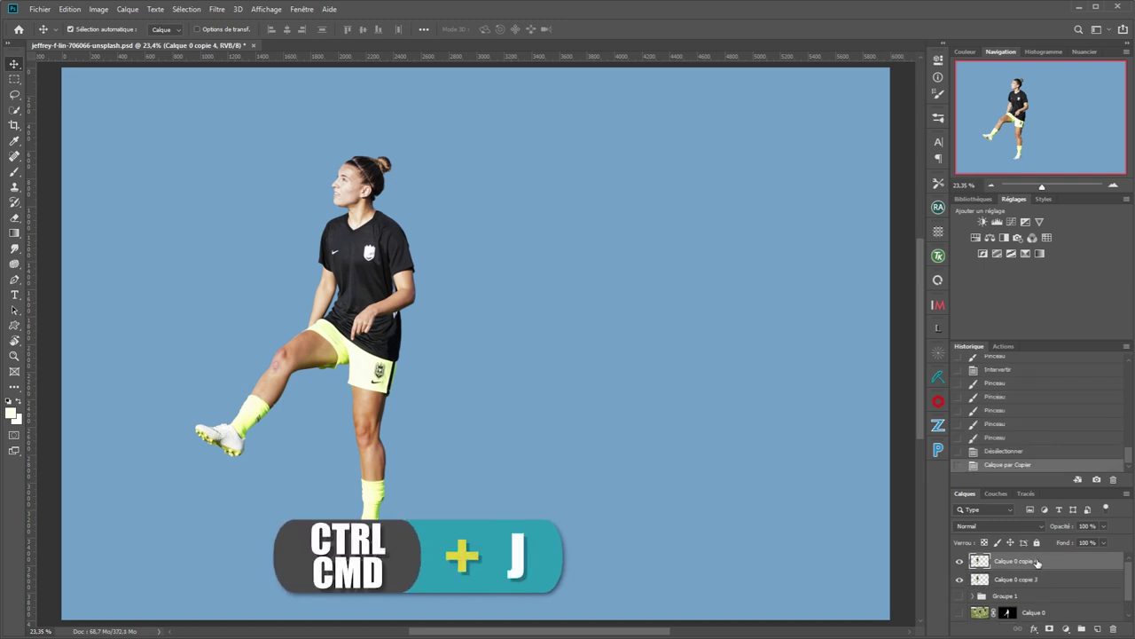
{"action": "left_click", "coordinate": [266, 9]}
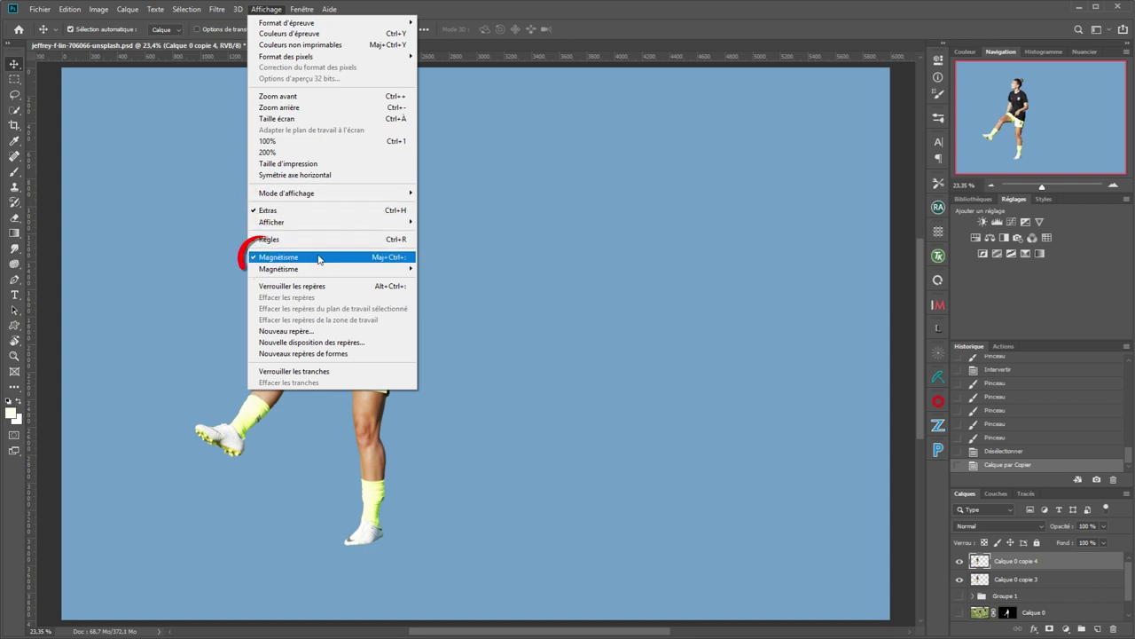
{"action": "left_click", "coordinate": [438, 11]}
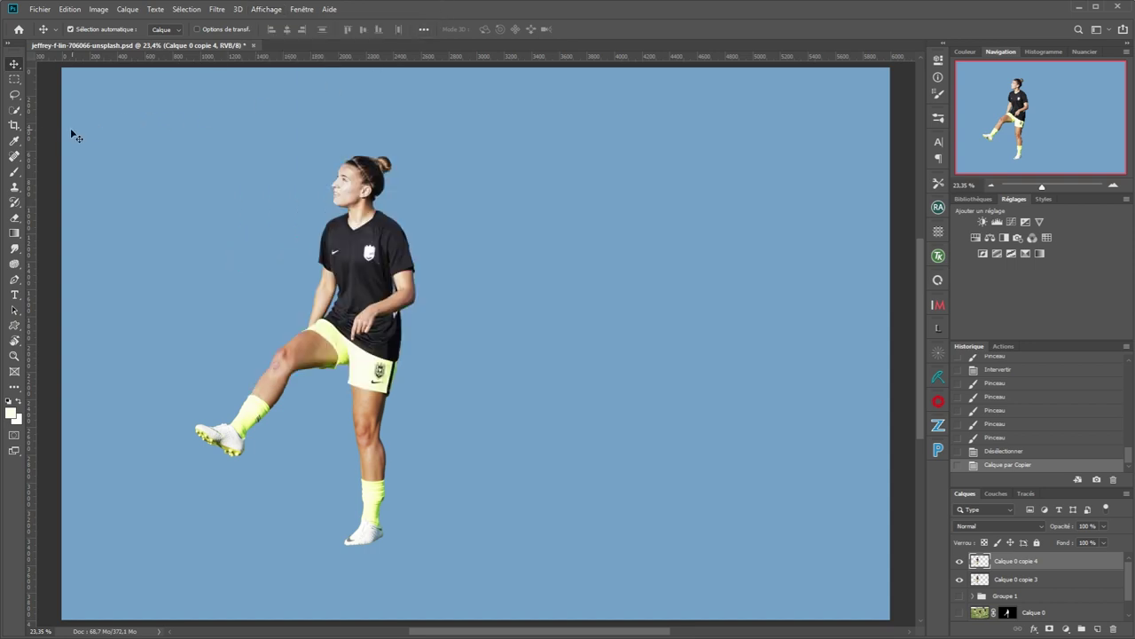
Place a vertical guide just behind the player's back and a horizontal guide under the sole of the raised boot
{"action": "mouse_move", "coordinate": [37, 140]}
{"action": "left_mouse_down"}
{"action": "mouse_move", "coordinate": [393, 168]}
{"action": "mouse_move", "coordinate": [424, 184]}
{"action": "left_mouse_up"}
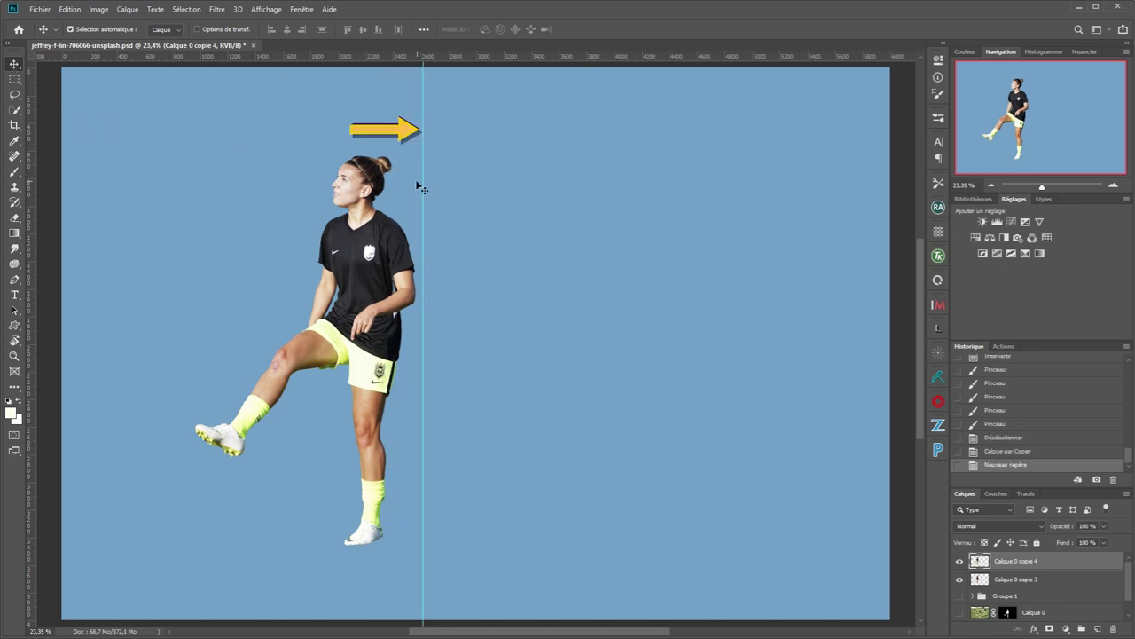
{"action": "scroll", "coordinate": [304, 505], "scroll_direction": "up", "scroll_amount": 12}
{"action": "left_click_drag", "start_coordinate": [305, 390], "coordinate": [475, 477]}
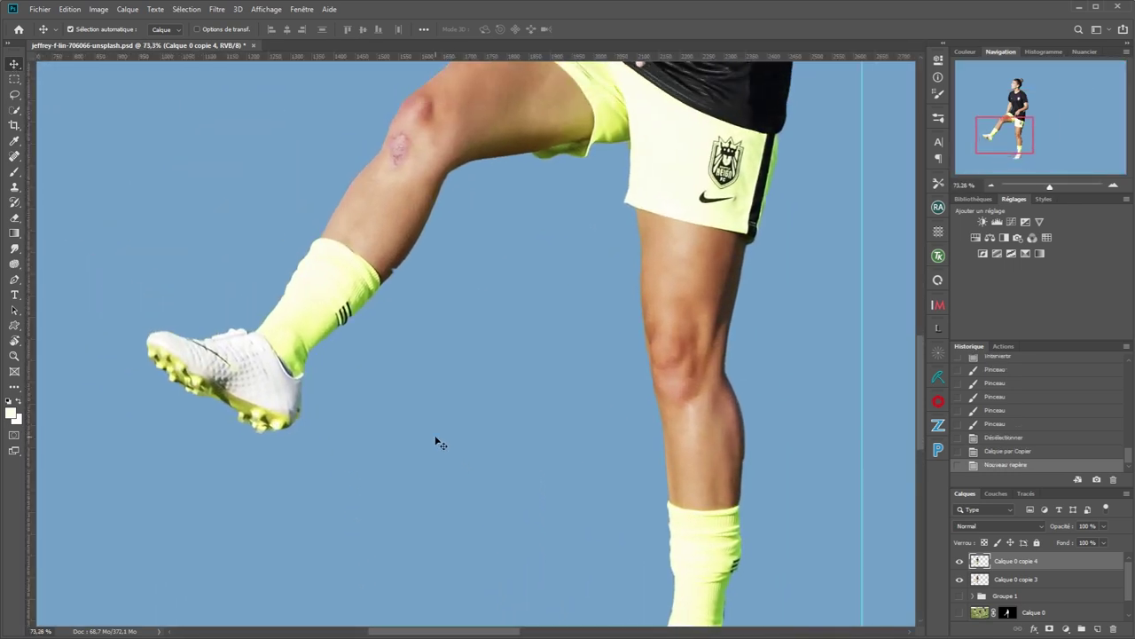
{"action": "scroll", "coordinate": [437, 441], "scroll_direction": "up", "scroll_amount": 2}
{"action": "scroll", "coordinate": [428, 413], "scroll_direction": "down", "scroll_amount": 1}
{"action": "left_click_drag", "start_coordinate": [431, 424], "coordinate": [418, 487]}
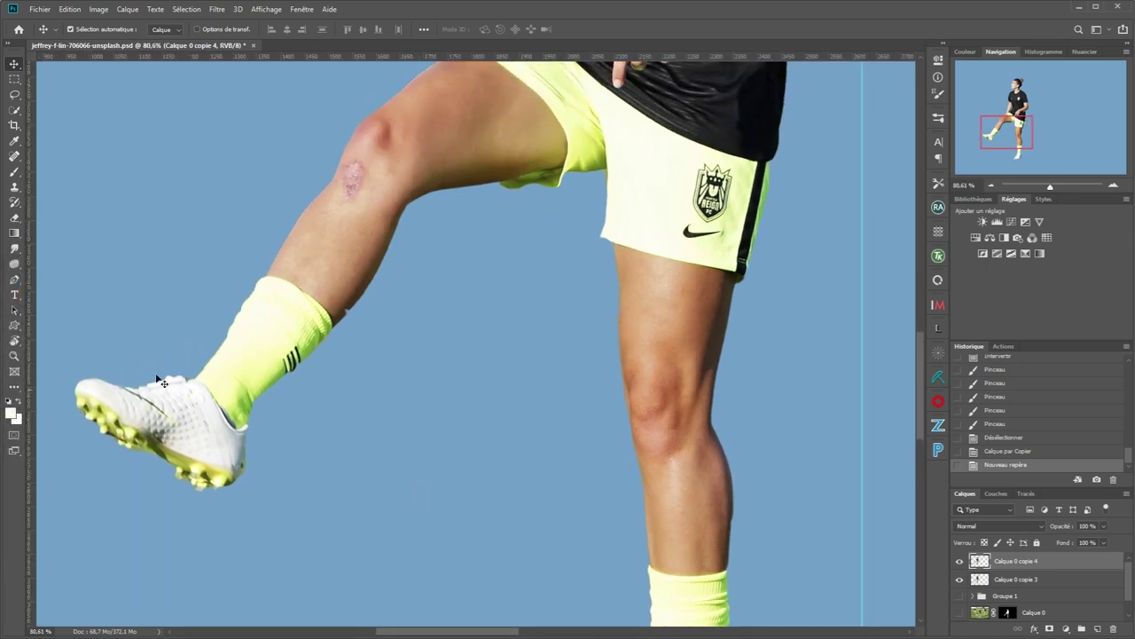
{"action": "mouse_move", "coordinate": [101, 60]}
{"action": "left_mouse_down"}
{"action": "mouse_move", "coordinate": [151, 456]}
{"action": "mouse_move", "coordinate": [145, 485]}
{"action": "left_mouse_up"}
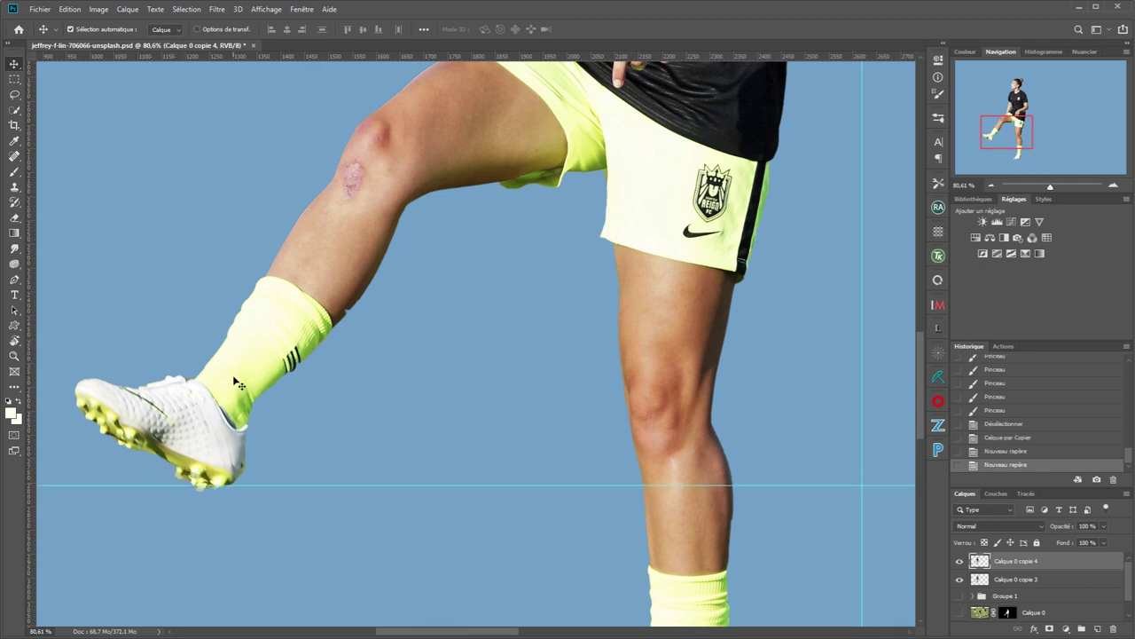
Select a strip about 27 × 145 px of the raised boot's heel, mark its upper edge with a guide, and move it against the vertical guide
{"action": "key", "text": "m"}
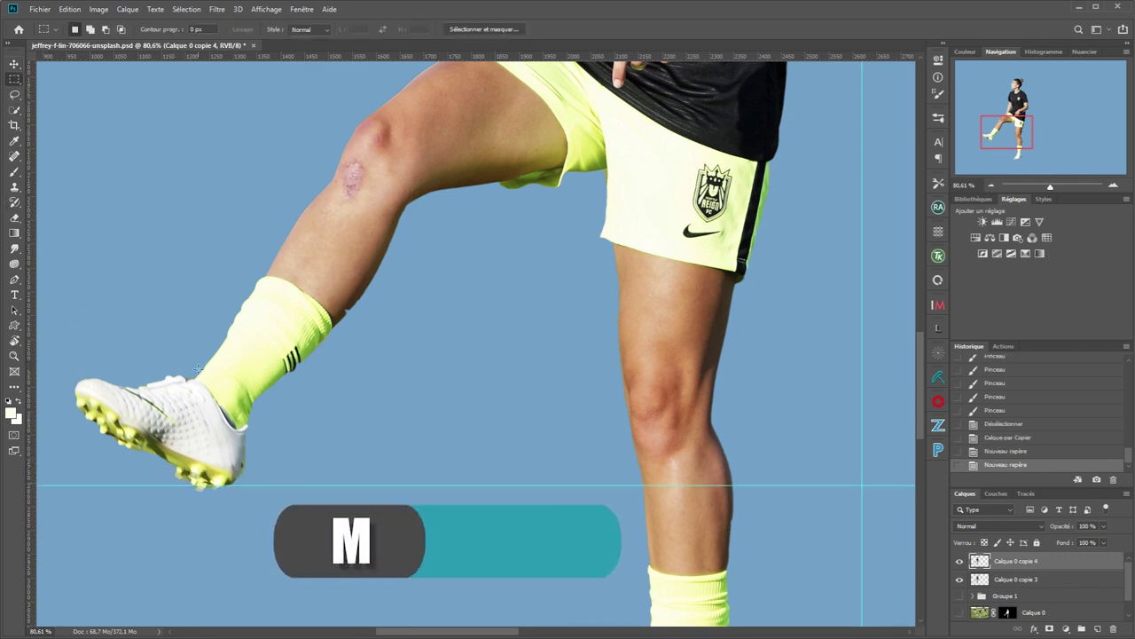
{"action": "left_click_drag", "start_coordinate": [220, 385], "coordinate": [229, 483]}
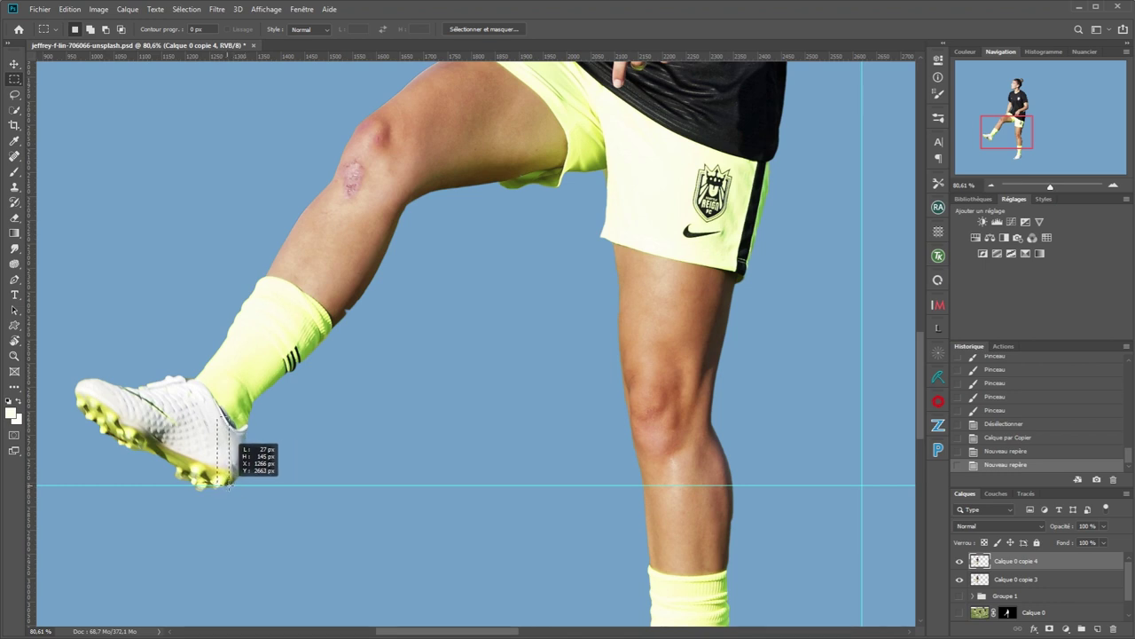
{"action": "left_click_drag", "start_coordinate": [216, 415], "coordinate": [232, 487]}
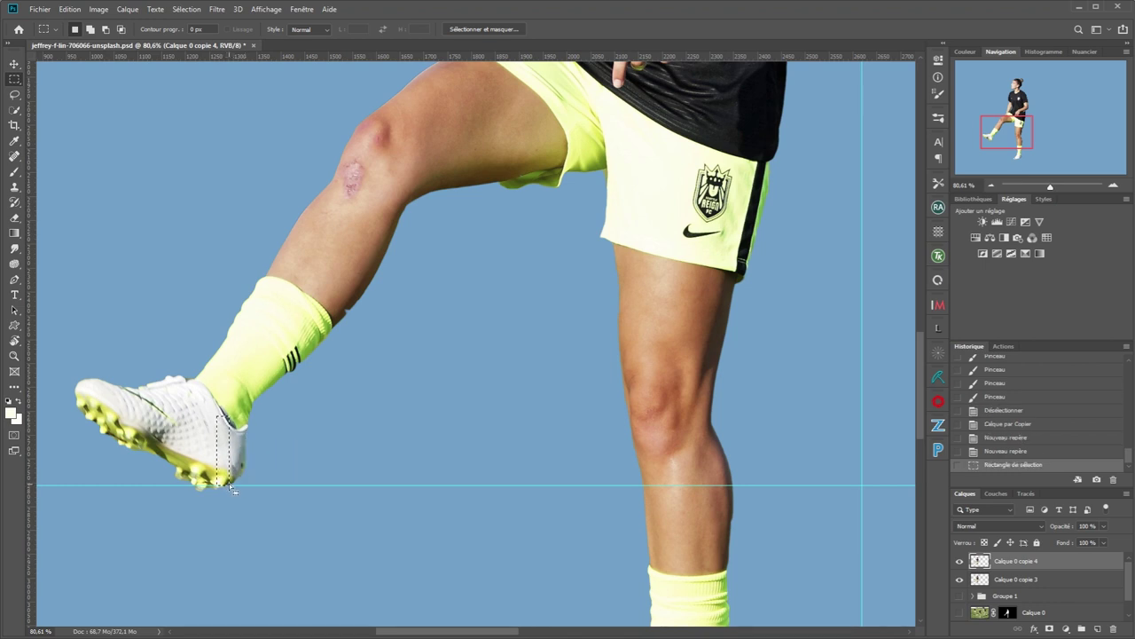
{"action": "left_click_drag", "start_coordinate": [166, 59], "coordinate": [167, 415]}
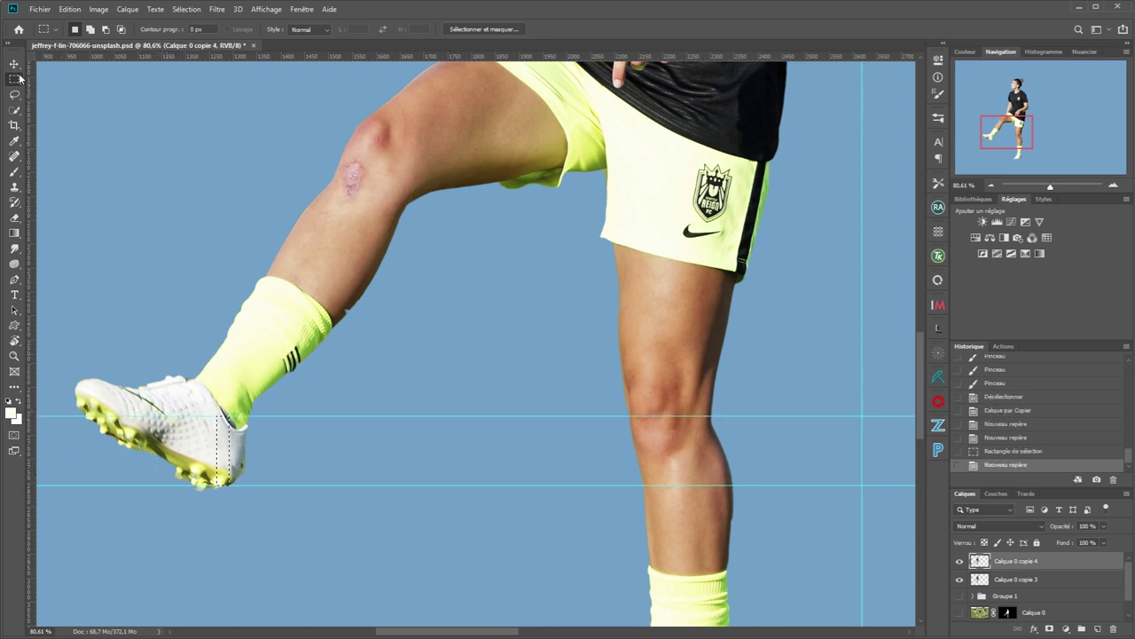
{"action": "key", "text": "v"}
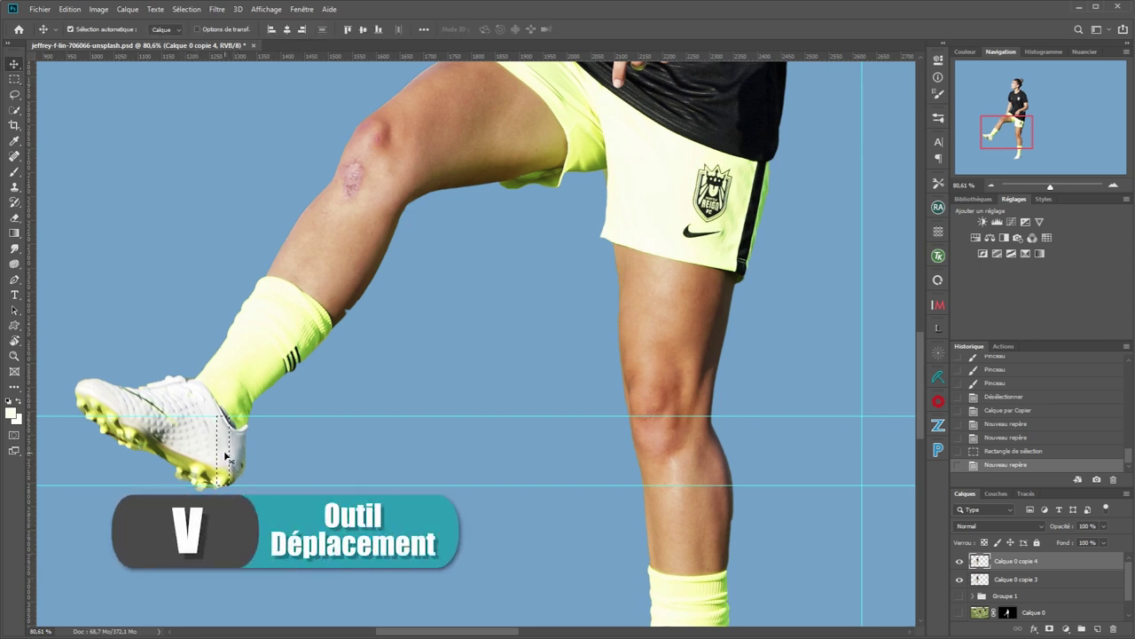
{"action": "left_click_drag", "start_coordinate": [227, 456], "coordinate": [855, 457]}
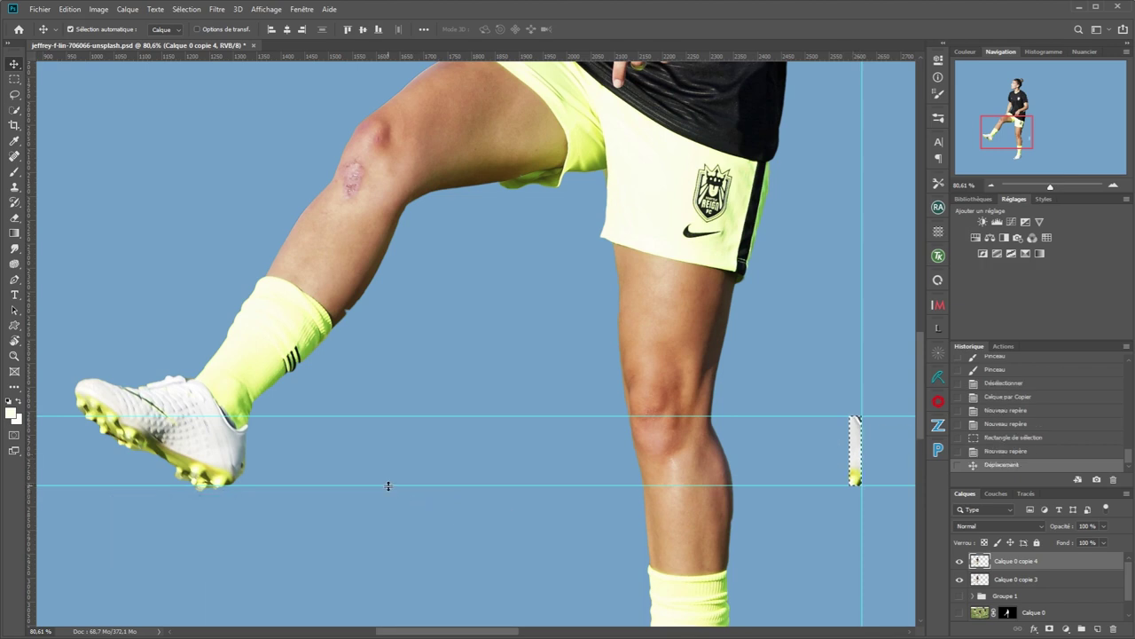
Move the lowest horizontal guide above the heel strip and shift a matching slice of the lower sock on top of the strip column
{"action": "left_click_drag", "start_coordinate": [388, 484], "coordinate": [389, 390]}
{"action": "key", "text": "m"}
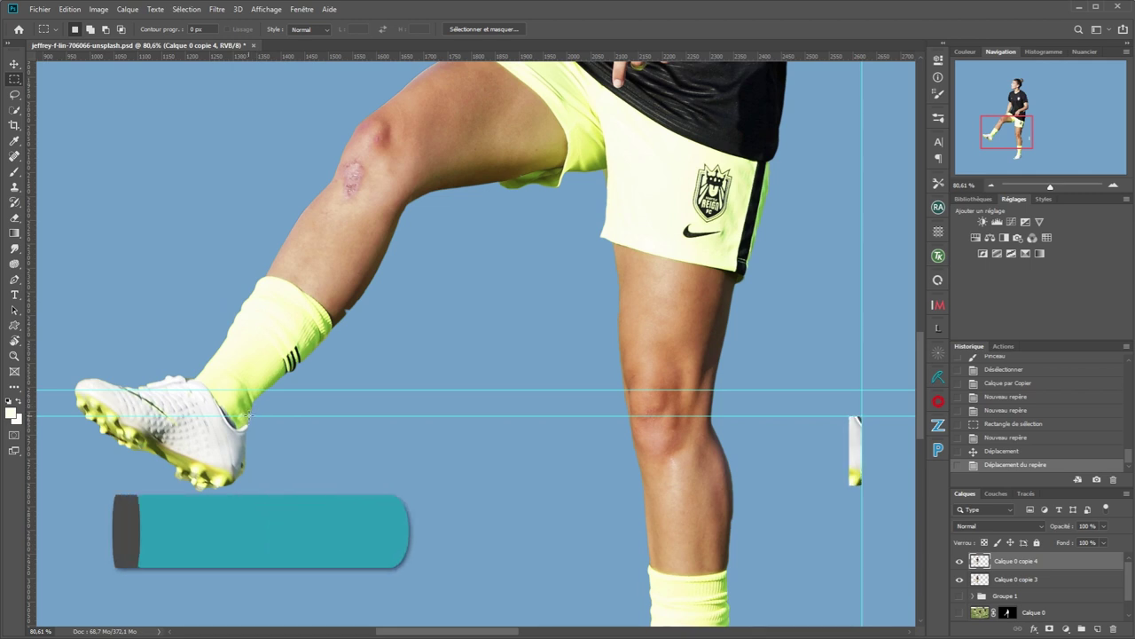
{"action": "left_click_drag", "start_coordinate": [248, 414], "coordinate": [857, 403]}
{"action": "key", "text": "v"}
Raise the lower guide a little past the upper one and stack the next thin sock slice onto the column
{"action": "left_click_drag", "start_coordinate": [384, 415], "coordinate": [387, 374]}
{"action": "key", "text": "m"}
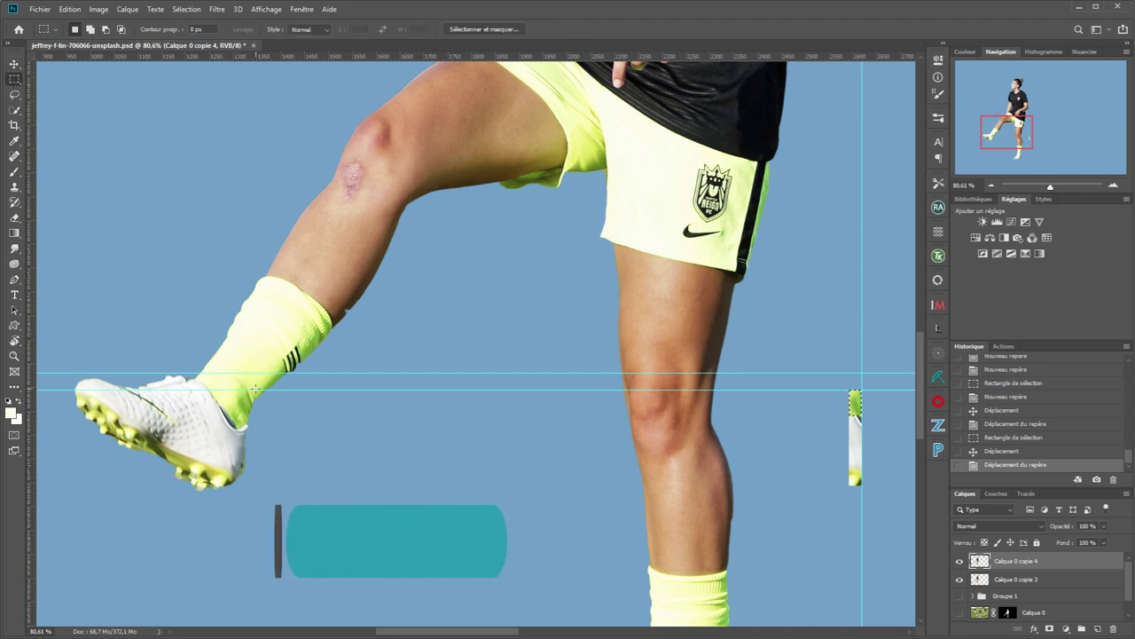
{"action": "left_click_drag", "start_coordinate": [257, 351], "coordinate": [854, 384]}
{"action": "key", "text": "v"}
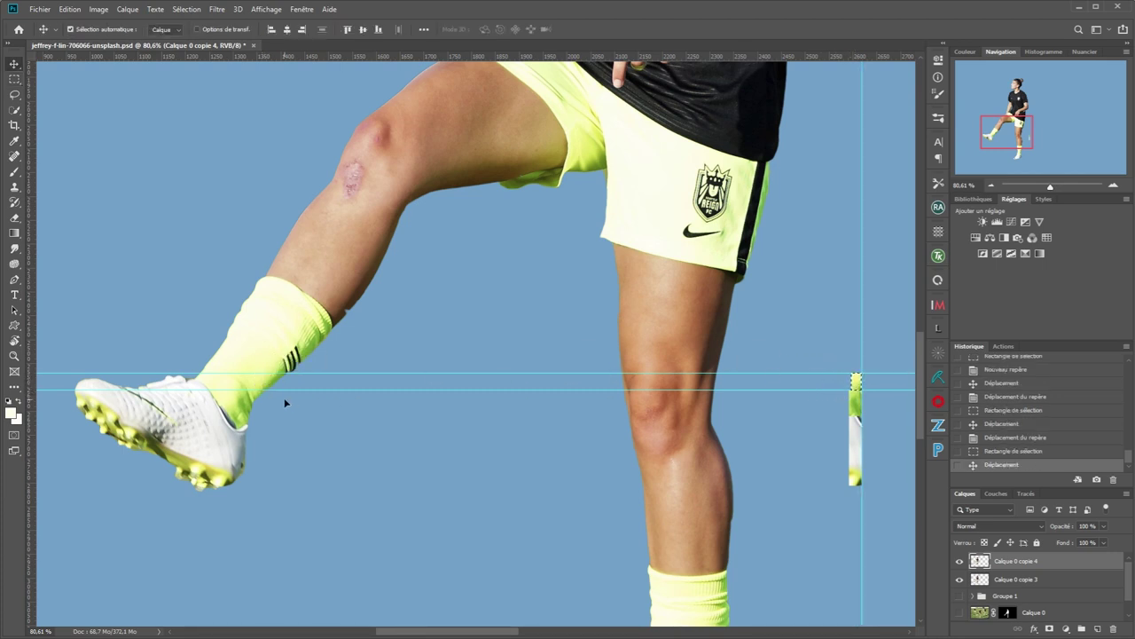
Set the next guide near the back edge of the sock's opening and stack the slice with the black stripes onto the column
{"action": "left_click_drag", "start_coordinate": [310, 390], "coordinate": [311, 329]}
{"action": "left_click", "coordinate": [14, 79]}
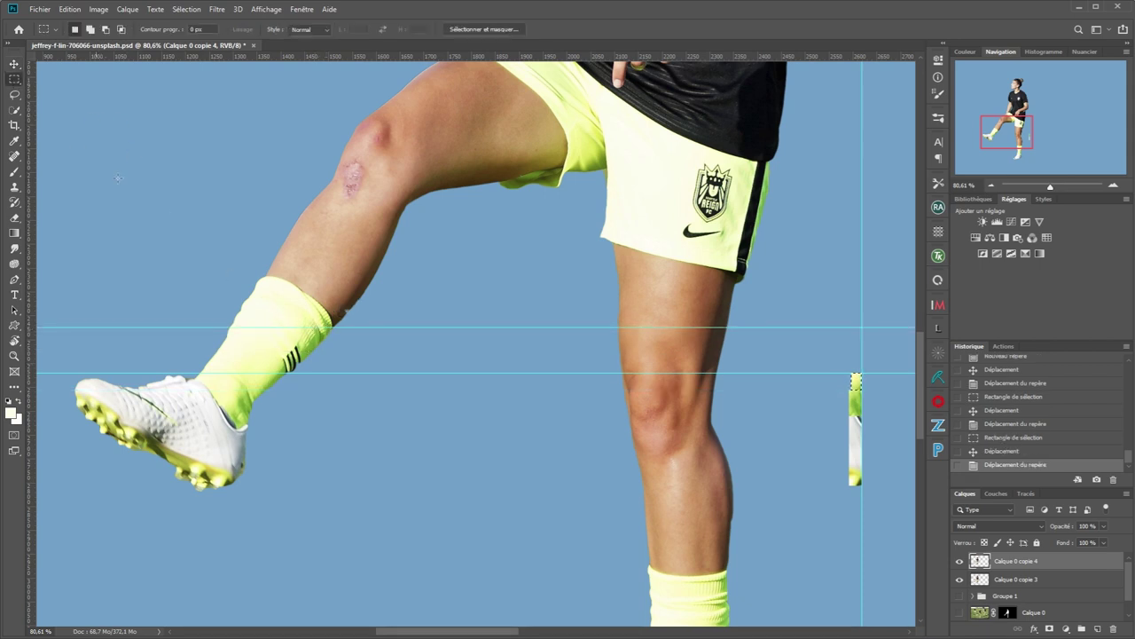
{"action": "left_click_drag", "start_coordinate": [282, 372], "coordinate": [853, 338]}
{"action": "key", "text": "v"}
Raise the lower guide to just below the bent knee and stack a strip of the sock top and shin onto the column
{"action": "left_click_drag", "start_coordinate": [431, 371], "coordinate": [429, 215]}
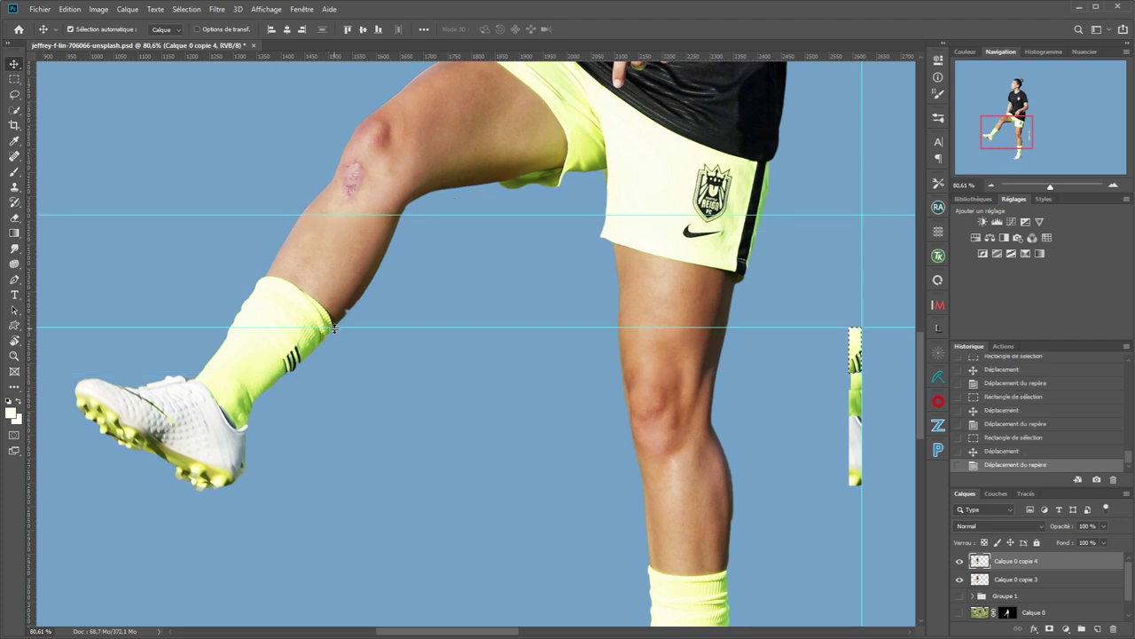
{"action": "key", "text": "m"}
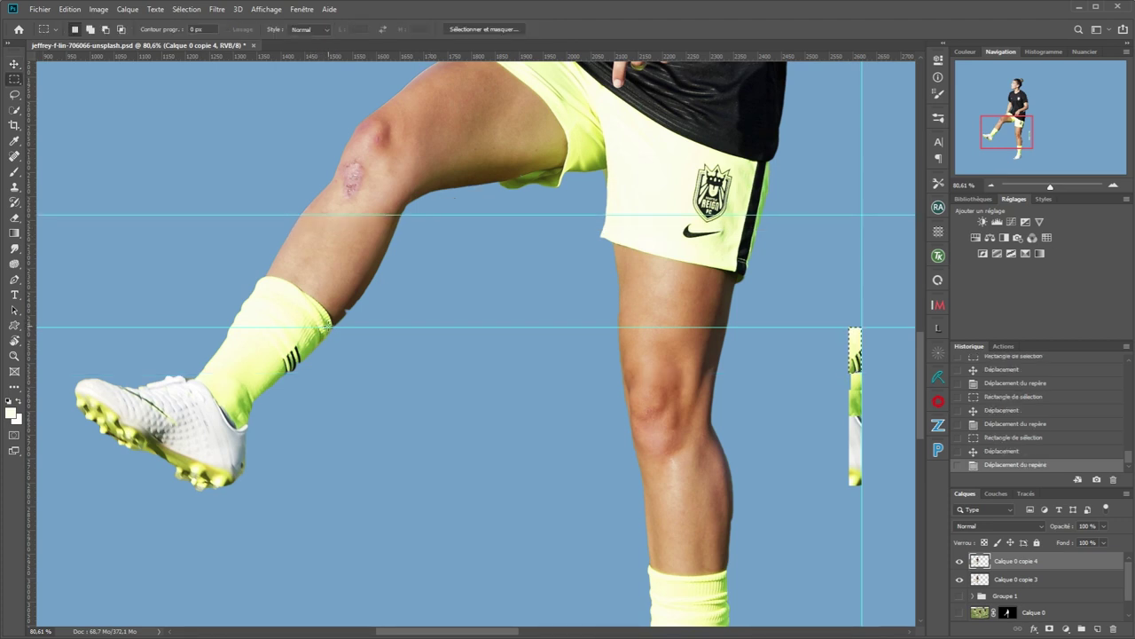
{"action": "left_click_drag", "start_coordinate": [326, 326], "coordinate": [331, 218]}
{"action": "key", "text": "v"}
{"action": "left_click_drag", "start_coordinate": [330, 257], "coordinate": [853, 257]}
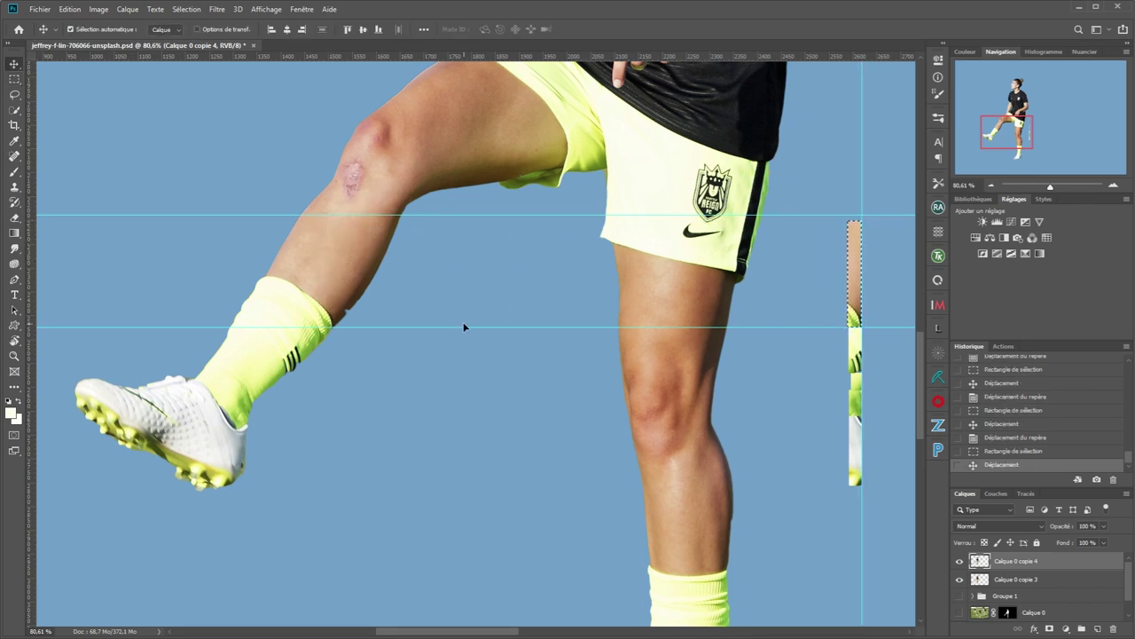
Raise the lower horizontal guide above the other one, to the level just behind the bent knee
{"action": "left_click_drag", "start_coordinate": [463, 327], "coordinate": [487, 188]}
{"action": "left_click_drag", "start_coordinate": [486, 189], "coordinate": [481, 189]}
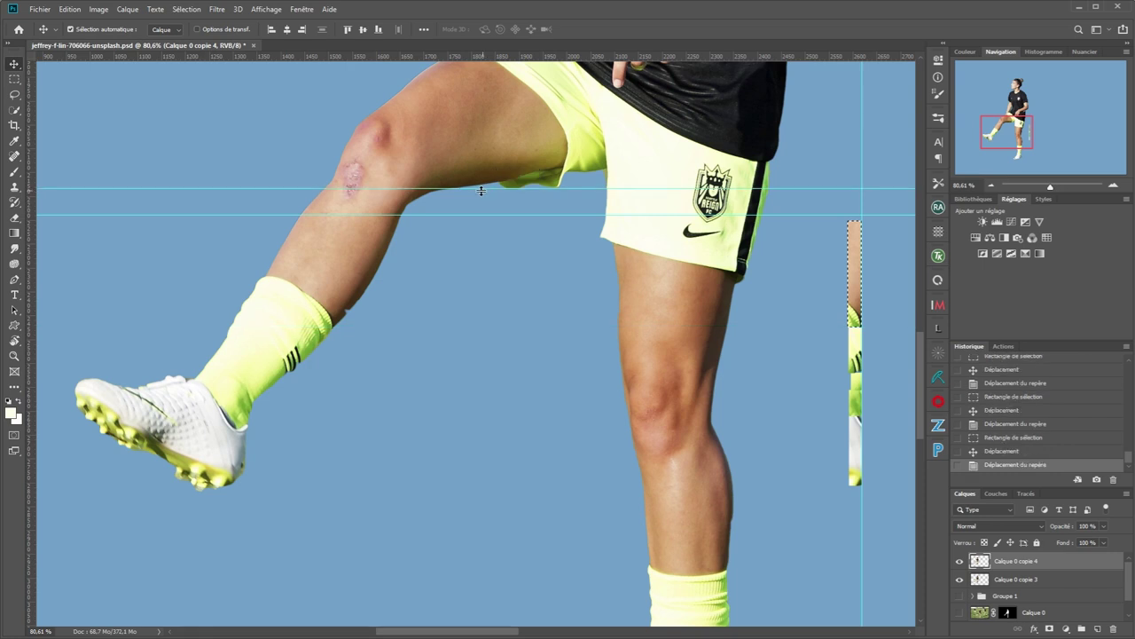
{"action": "key", "text": "m"}
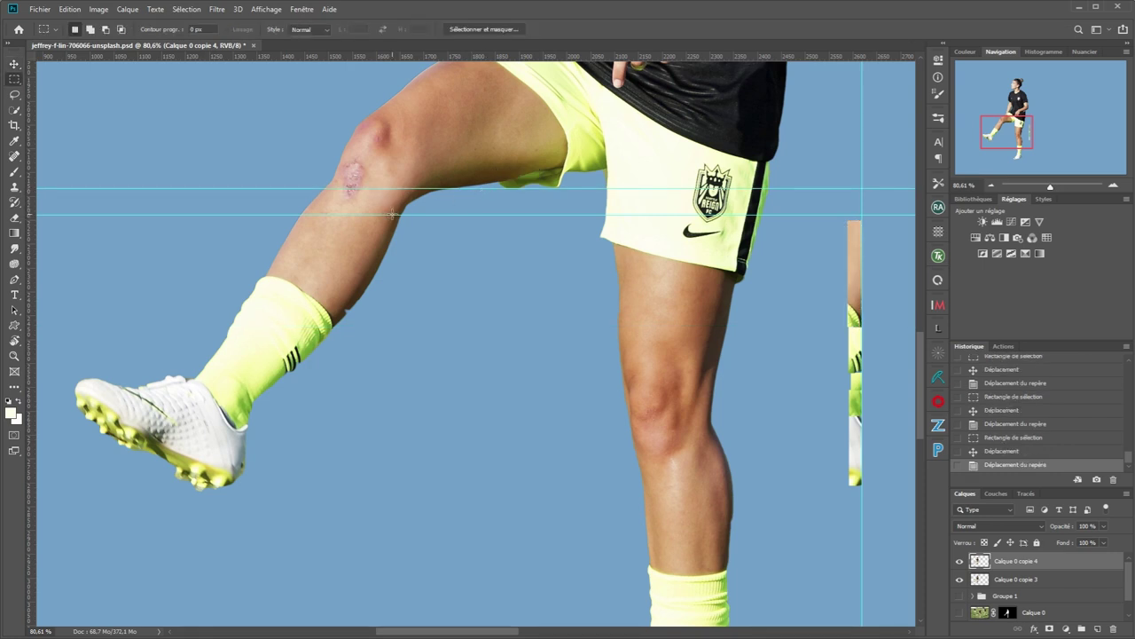
{"action": "left_click_drag", "start_coordinate": [398, 186], "coordinate": [859, 204]}
{"action": "key", "text": "v"}
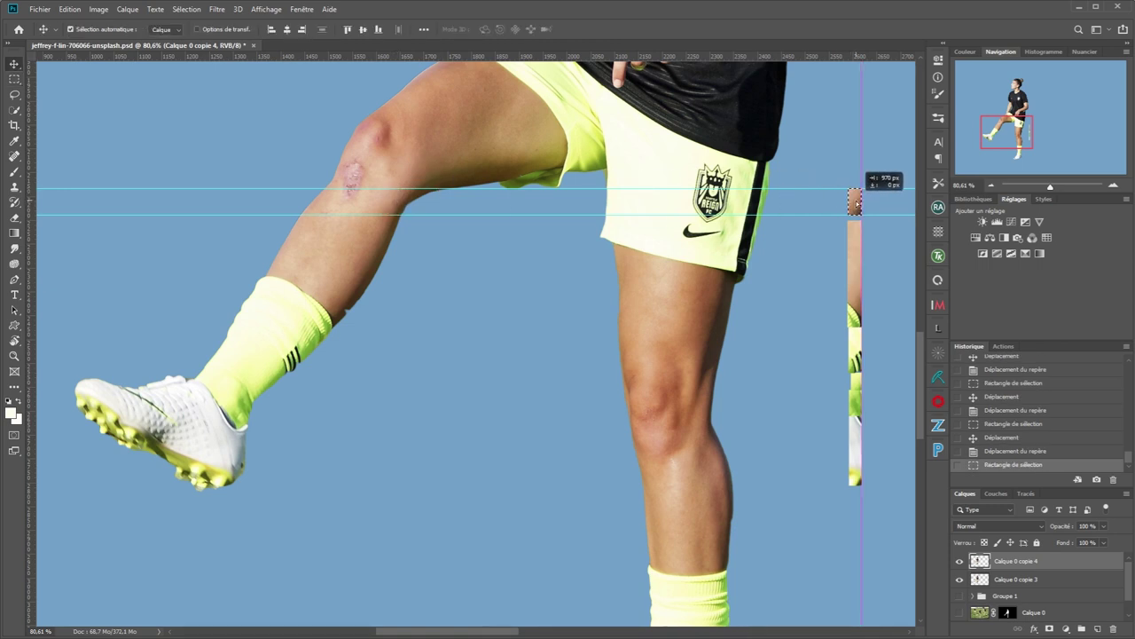
{"action": "left_click_drag", "start_coordinate": [857, 203], "coordinate": [820, 203]}
{"action": "key", "text": "ctrl+z"}
{"action": "key", "text": "ctrl+z"}
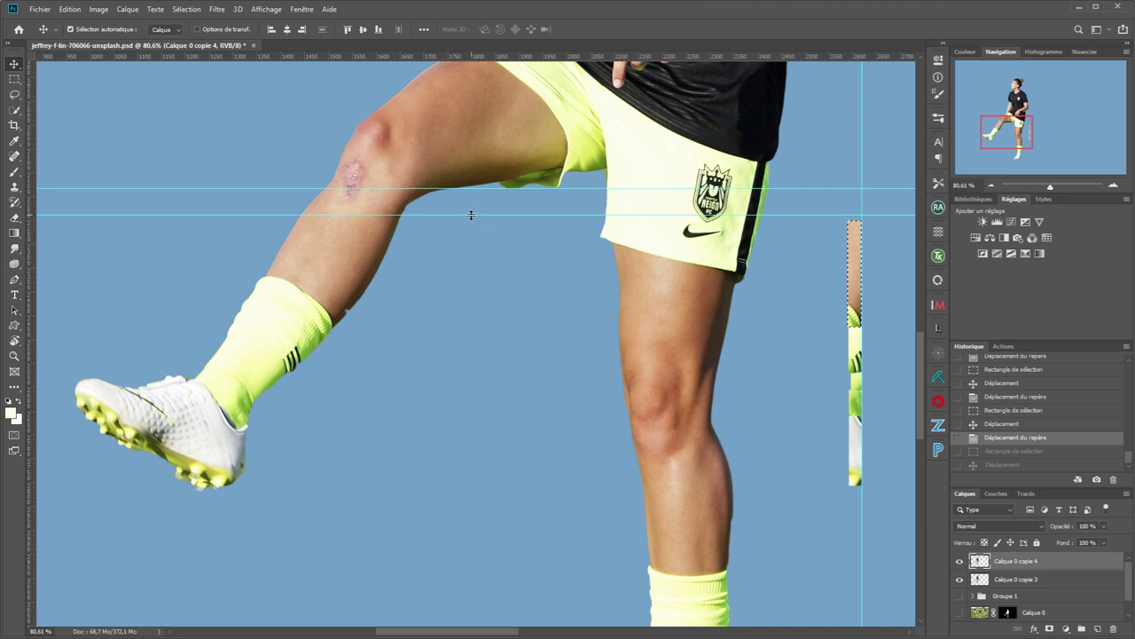
Align the lower guide with the column's top edge, stack the slice below the knee onto it, and hide Calque 0 copie 3
{"action": "left_click_drag", "start_coordinate": [471, 215], "coordinate": [473, 220]}
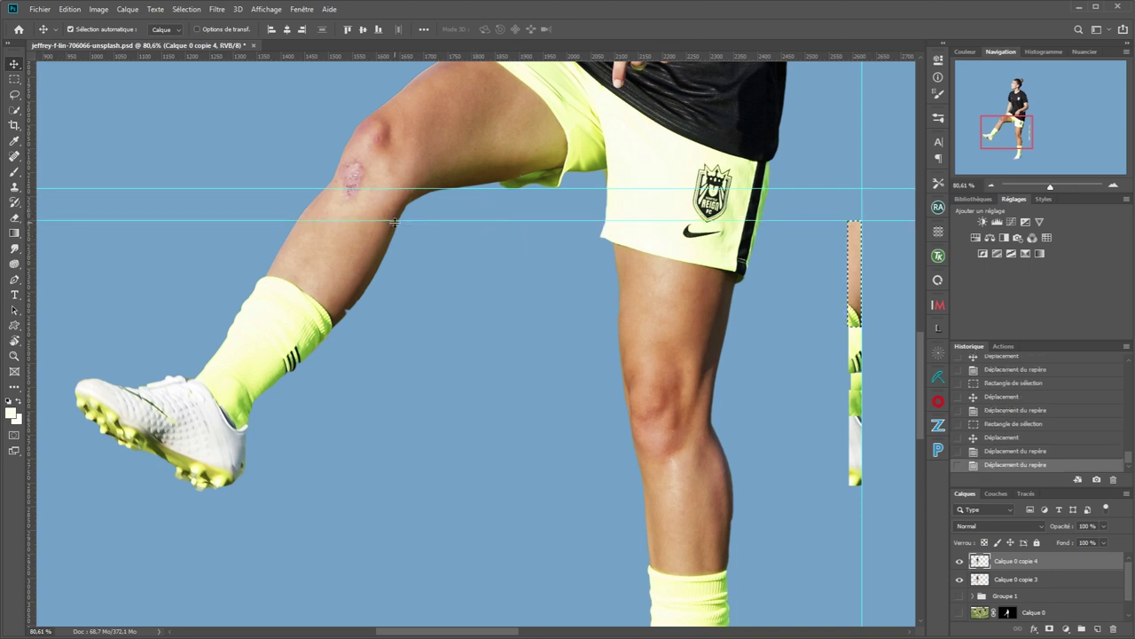
{"action": "key", "text": "m"}
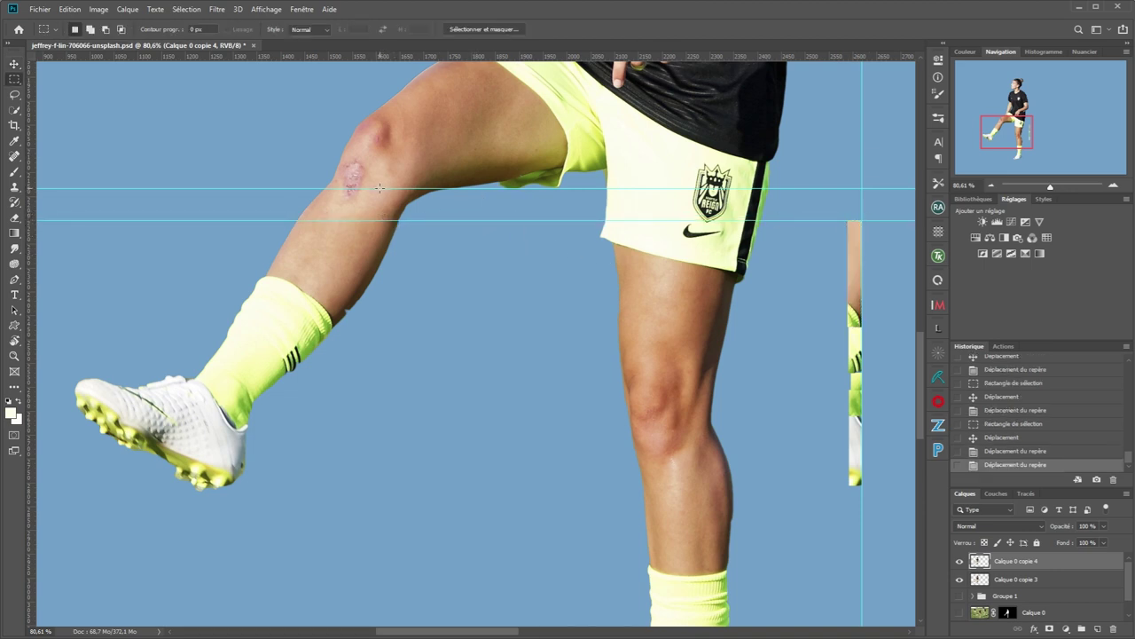
{"action": "left_click_drag", "start_coordinate": [379, 188], "coordinate": [854, 208]}
{"action": "key", "text": "v"}
{"action": "left_click", "coordinate": [960, 579]}
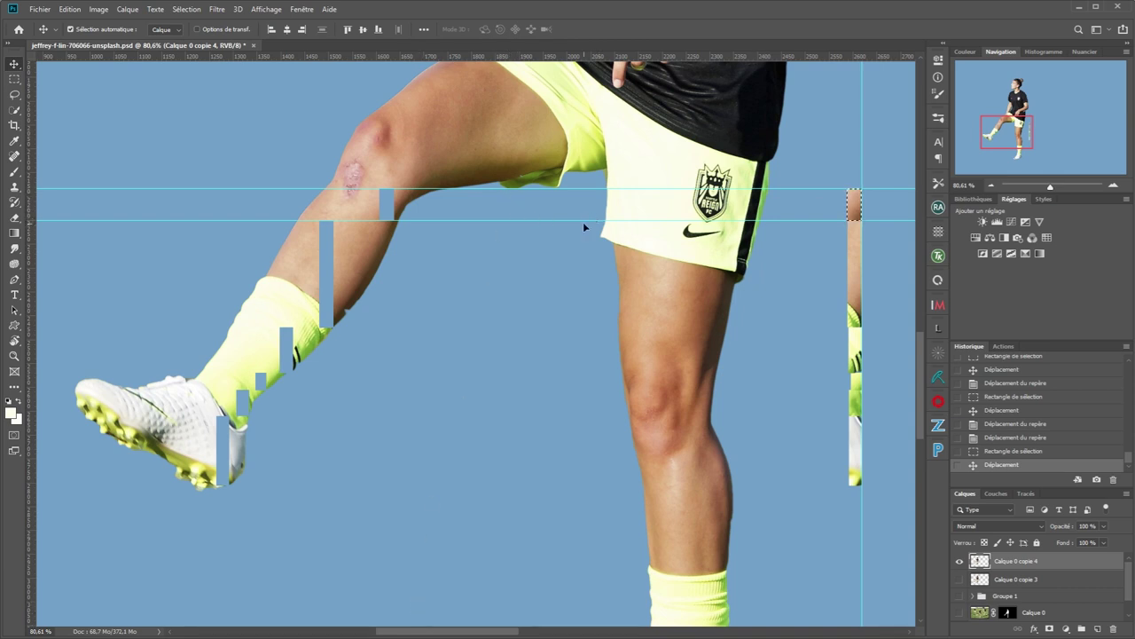
Raise the lower guide to just above the thigh's underside and stack a slice of the raised leg's shorts hem onto the column
{"action": "left_click_drag", "start_coordinate": [581, 221], "coordinate": [571, 157]}
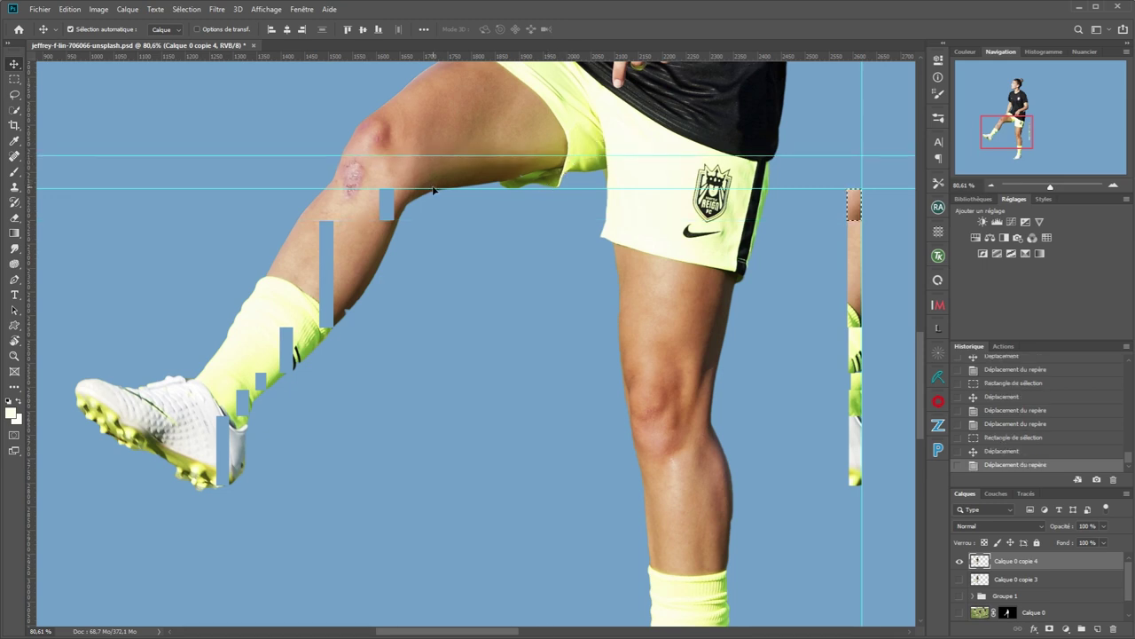
{"action": "key", "text": "m"}
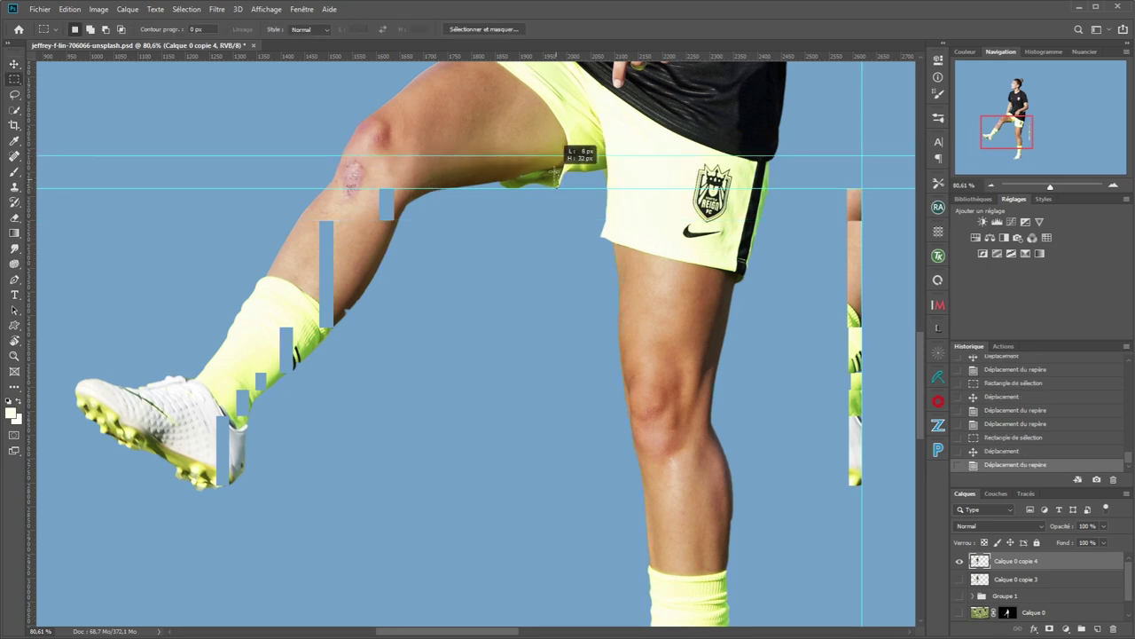
{"action": "left_click_drag", "start_coordinate": [556, 167], "coordinate": [857, 167]}
{"action": "key", "text": "v"}
{"action": "scroll", "coordinate": [809, 182], "scroll_direction": "up", "scroll_amount": 6}
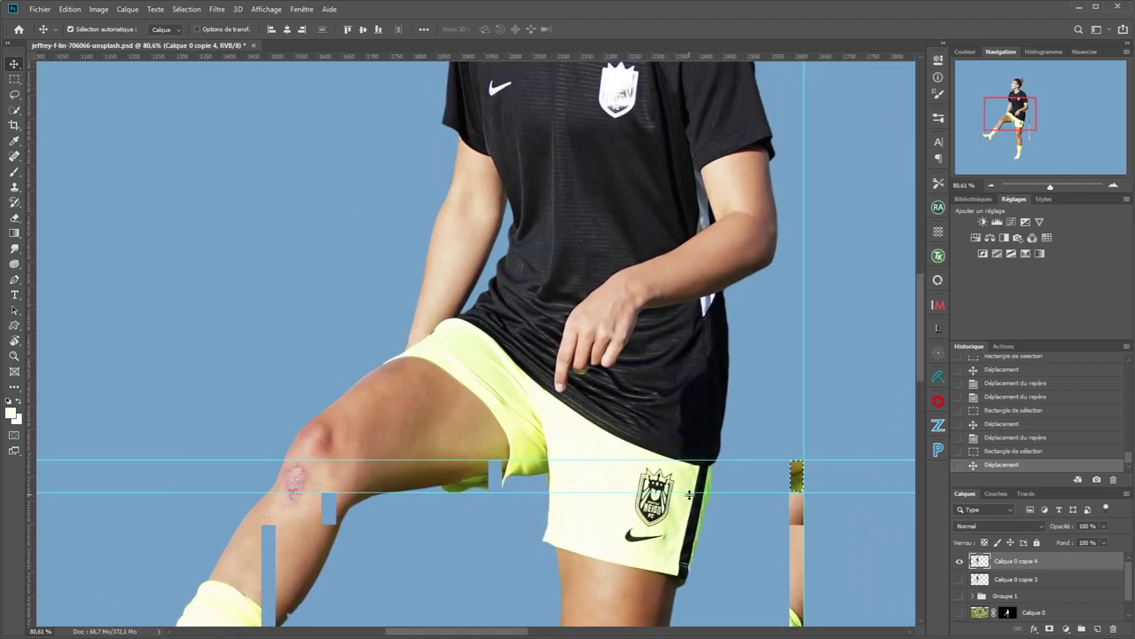
{"action": "left_click_drag", "start_coordinate": [691, 499], "coordinate": [699, 439]}
{"action": "key", "text": "ctrl+z"}
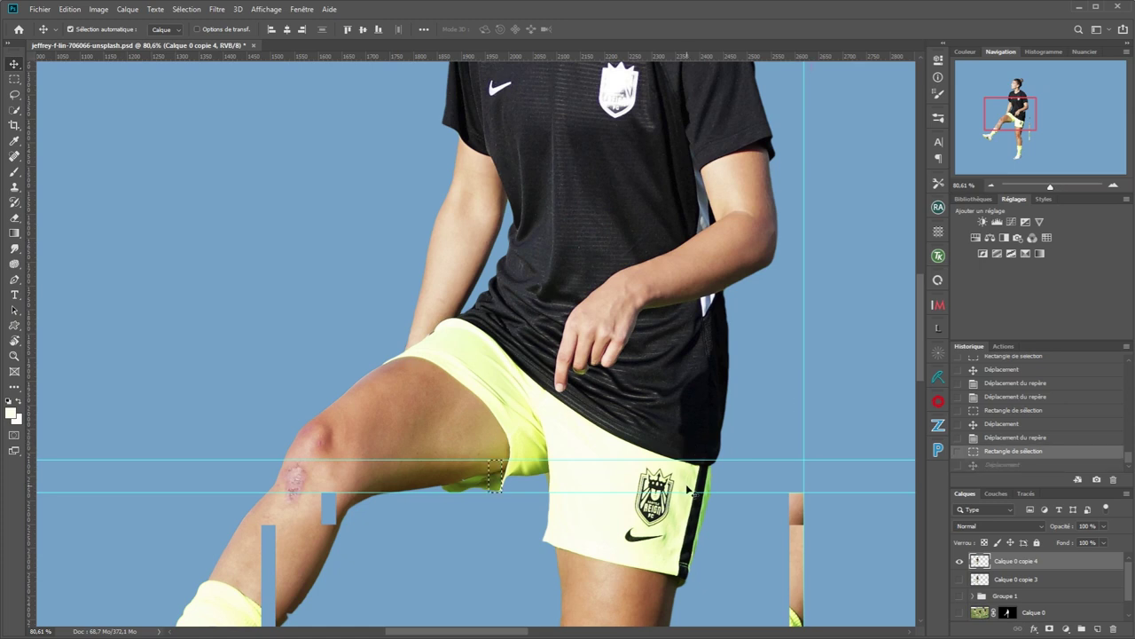
{"action": "left_click_drag", "start_coordinate": [680, 492], "coordinate": [681, 491]}
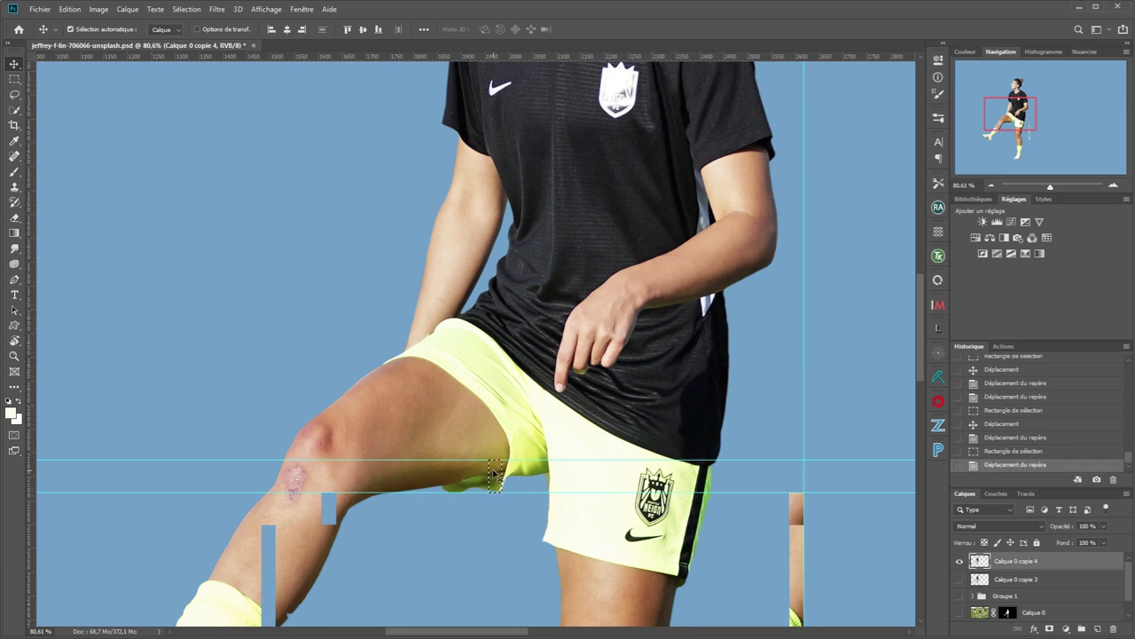
{"action": "left_click_drag", "start_coordinate": [494, 475], "coordinate": [795, 475]}
{"action": "left_click", "coordinate": [740, 492]}
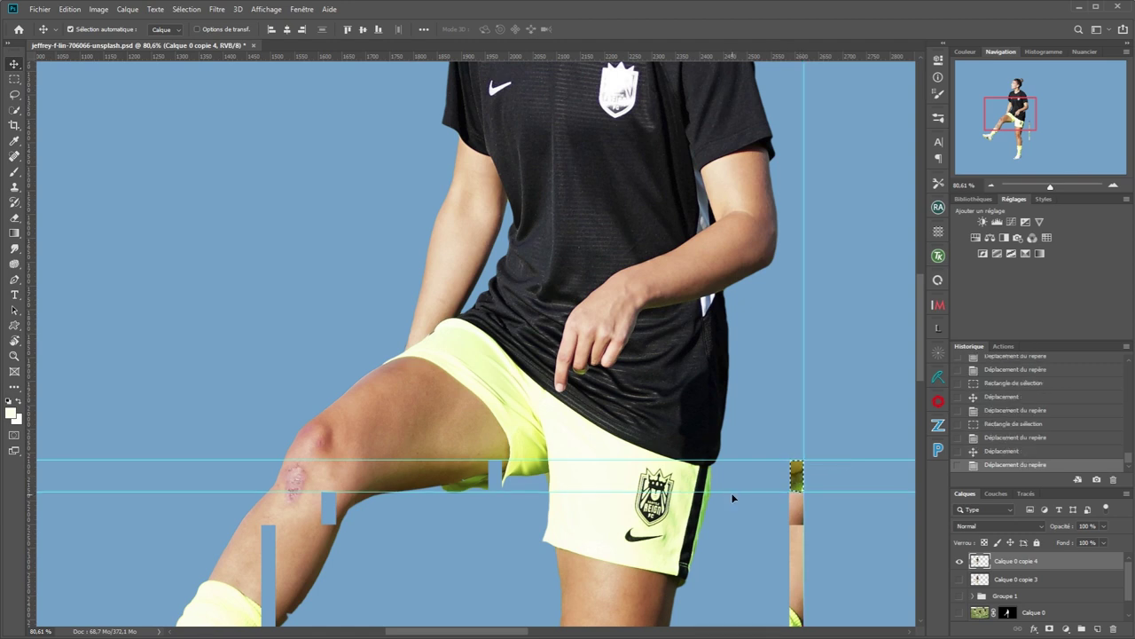
Raise the lower guide to the forearm and stack a slice of the shirt's back edge with the white trim onto the column
{"action": "left_click_drag", "start_coordinate": [730, 493], "coordinate": [711, 288]}
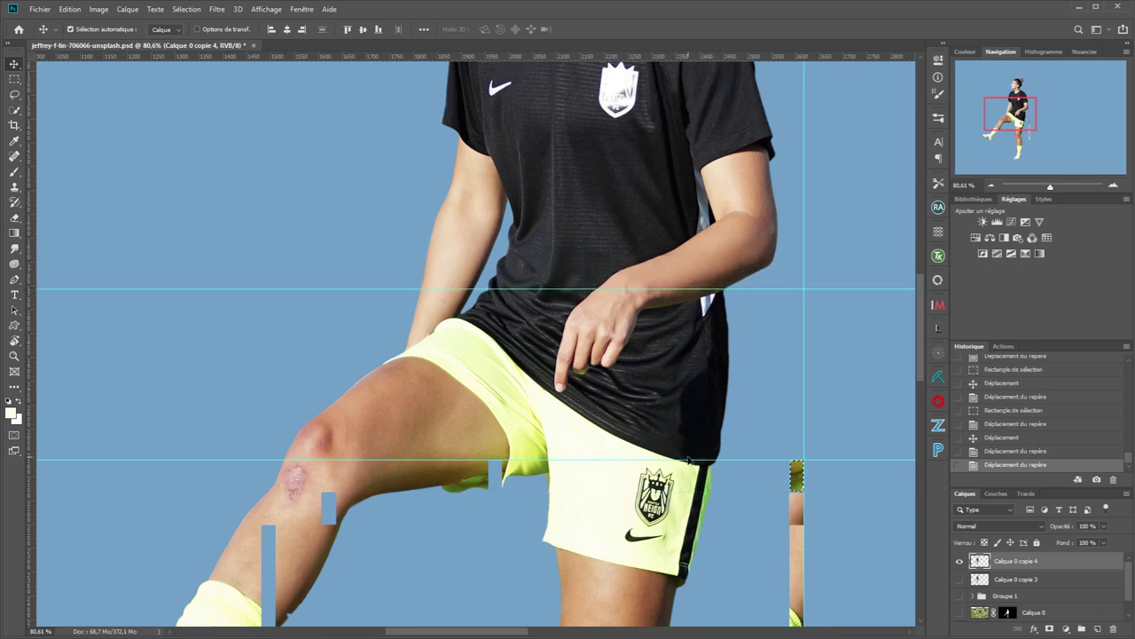
{"action": "key", "text": "m"}
{"action": "left_click_drag", "start_coordinate": [705, 458], "coordinate": [699, 290]}
{"action": "key", "text": "v"}
{"action": "left_click_drag", "start_coordinate": [707, 351], "coordinate": [797, 350]}
Raise the lower guide to the sleeve hem and stack the slice between shirt and elbow, including the forearm, onto the column
{"action": "left_click_drag", "start_coordinate": [736, 460], "coordinate": [747, 141]}
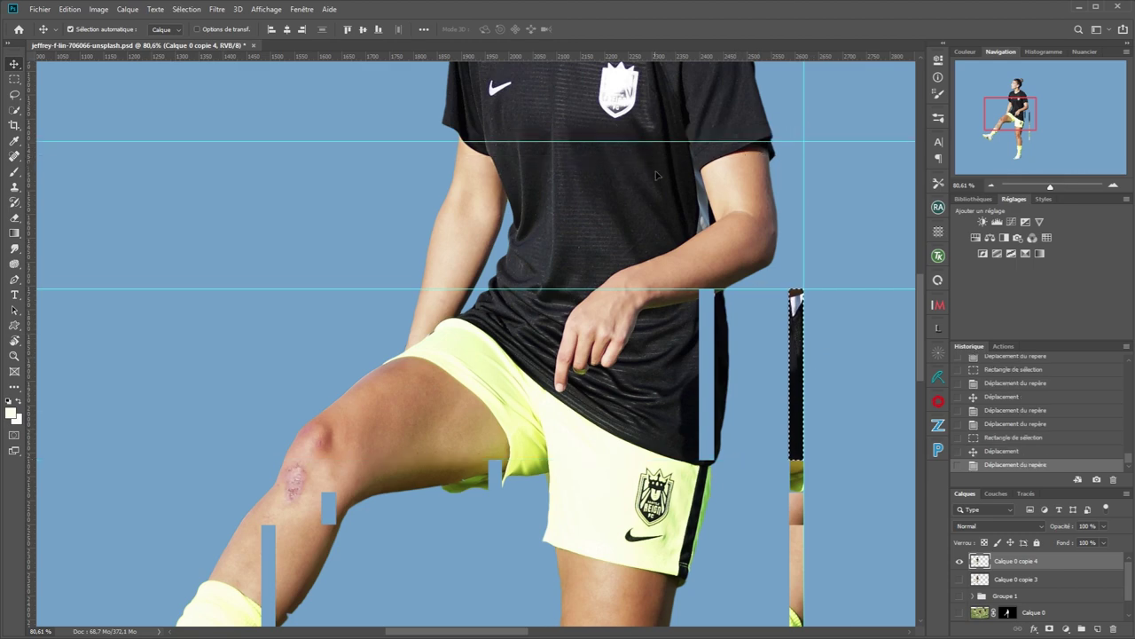
{"action": "key", "text": "m"}
{"action": "left_click_drag", "start_coordinate": [712, 290], "coordinate": [726, 141]}
{"action": "key", "text": "v"}
{"action": "left_click_drag", "start_coordinate": [720, 208], "coordinate": [797, 209]}
Raise the lower guide to the base of the neck and stack a shirt slice through the edge of the chest crest onto the column
{"action": "left_click_drag", "start_coordinate": [679, 232], "coordinate": [630, 510]}
{"action": "left_click_drag", "start_coordinate": [633, 566], "coordinate": [635, 222]}
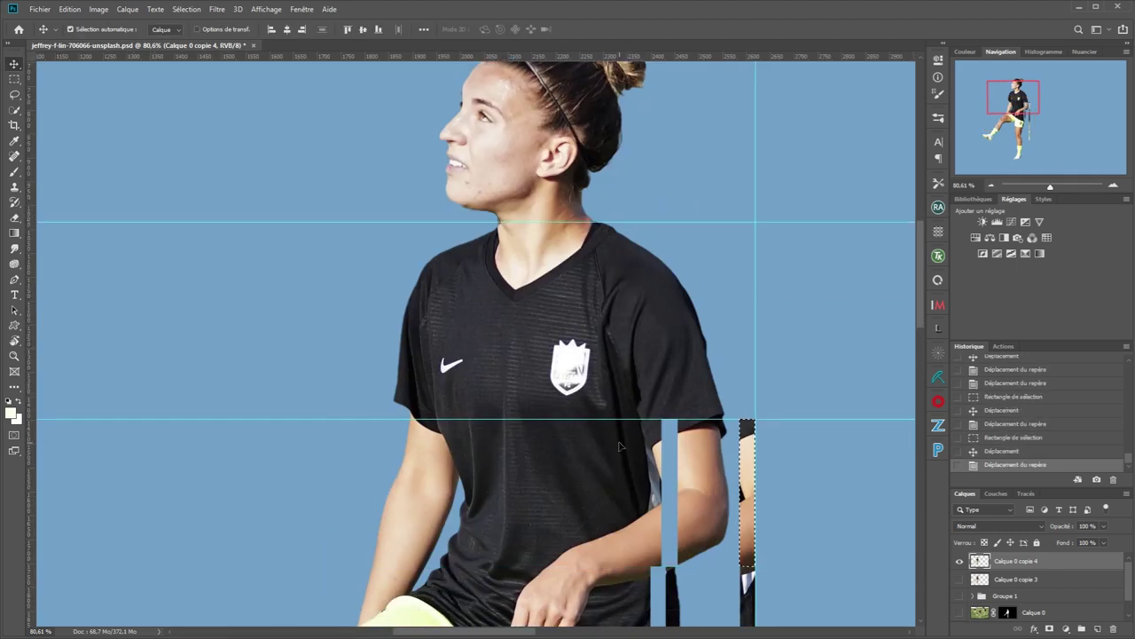
{"action": "key", "text": "m"}
{"action": "left_click_drag", "start_coordinate": [577, 419], "coordinate": [593, 221]}
{"action": "key", "text": "v"}
{"action": "left_click_drag", "start_coordinate": [595, 315], "coordinate": [762, 315]}
Raise the lower guide to the top of the head and stack a slice through the hair, ear and neck onto the column
{"action": "left_click_drag", "start_coordinate": [703, 419], "coordinate": [686, 84]}
{"action": "left_click_drag", "start_coordinate": [660, 124], "coordinate": [649, 299]}
{"action": "left_click_drag", "start_coordinate": [634, 258], "coordinate": [615, 211]}
{"action": "key", "text": "m"}
{"action": "left_click_drag", "start_coordinate": [548, 396], "coordinate": [564, 210]}
{"action": "key", "text": "v"}
{"action": "left_click_drag", "start_coordinate": [557, 284], "coordinate": [738, 282]}
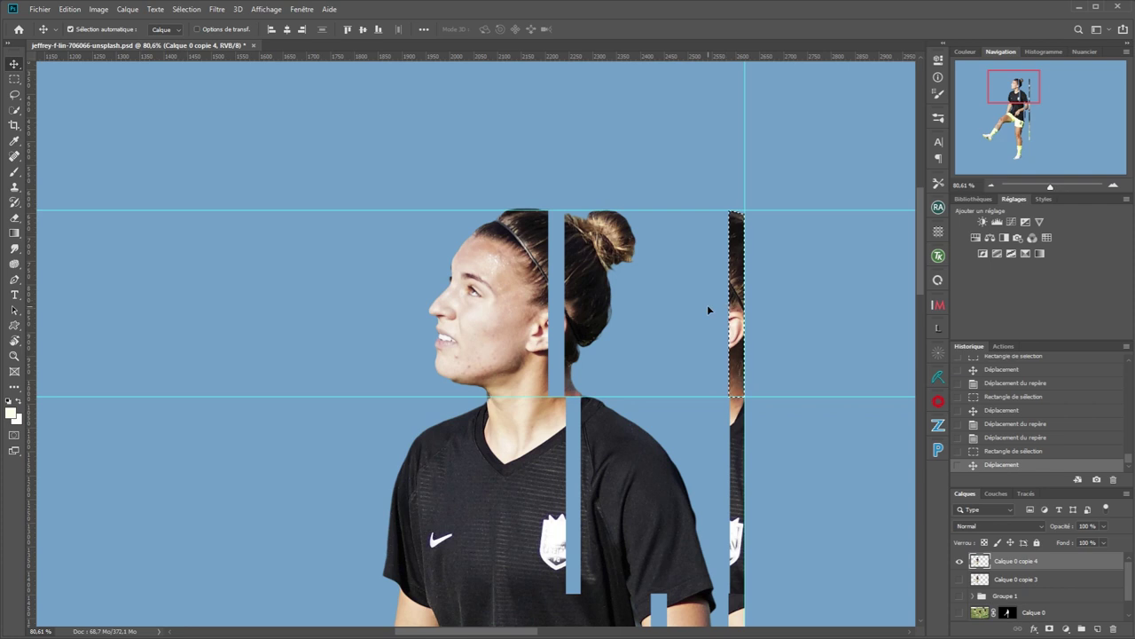
Deselect the head slice and clear all guides from the document
{"action": "key", "text": "ctrl+d"}
{"action": "scroll", "coordinate": [707, 308], "scroll_direction": "down", "scroll_amount": 5}
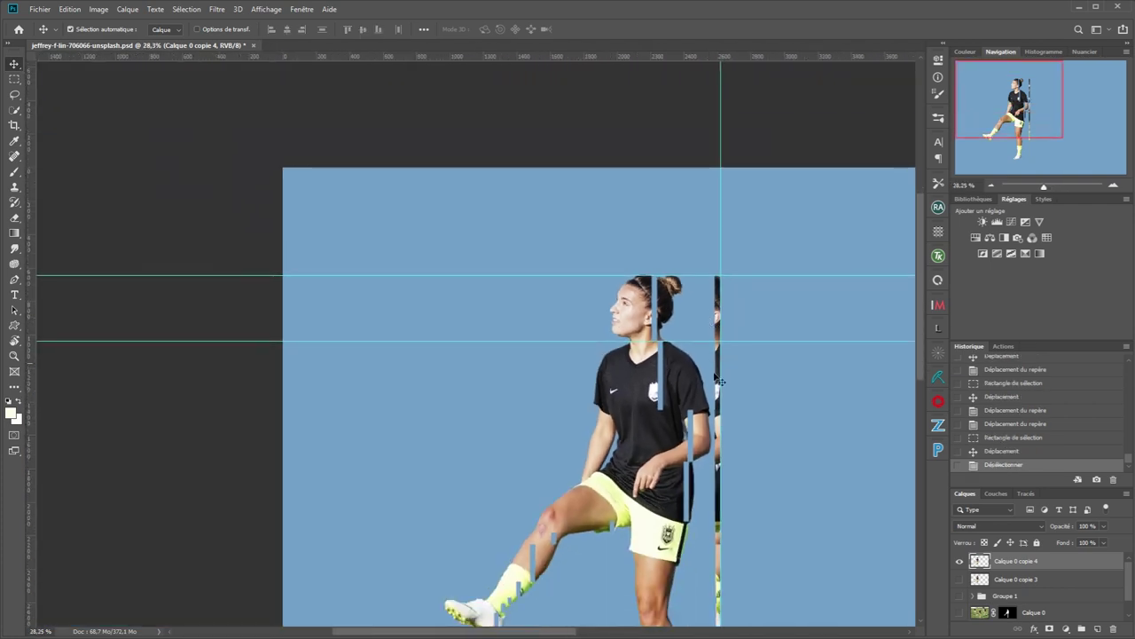
{"action": "left_click_drag", "start_coordinate": [719, 381], "coordinate": [602, 295]}
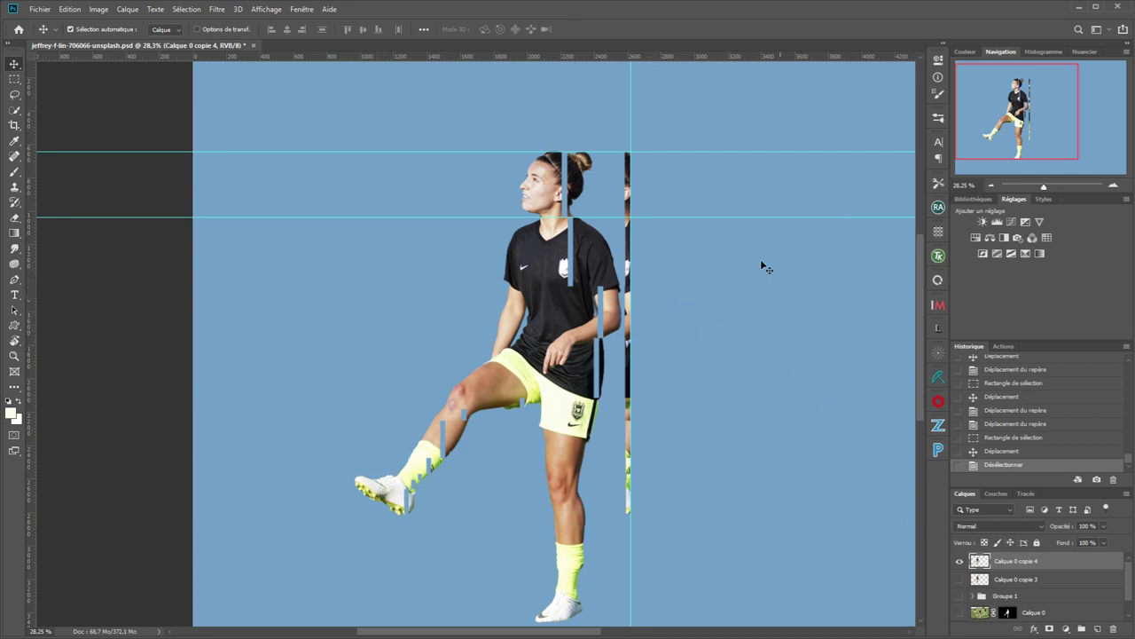
{"action": "scroll", "coordinate": [650, 207], "scroll_direction": "up", "scroll_amount": 3}
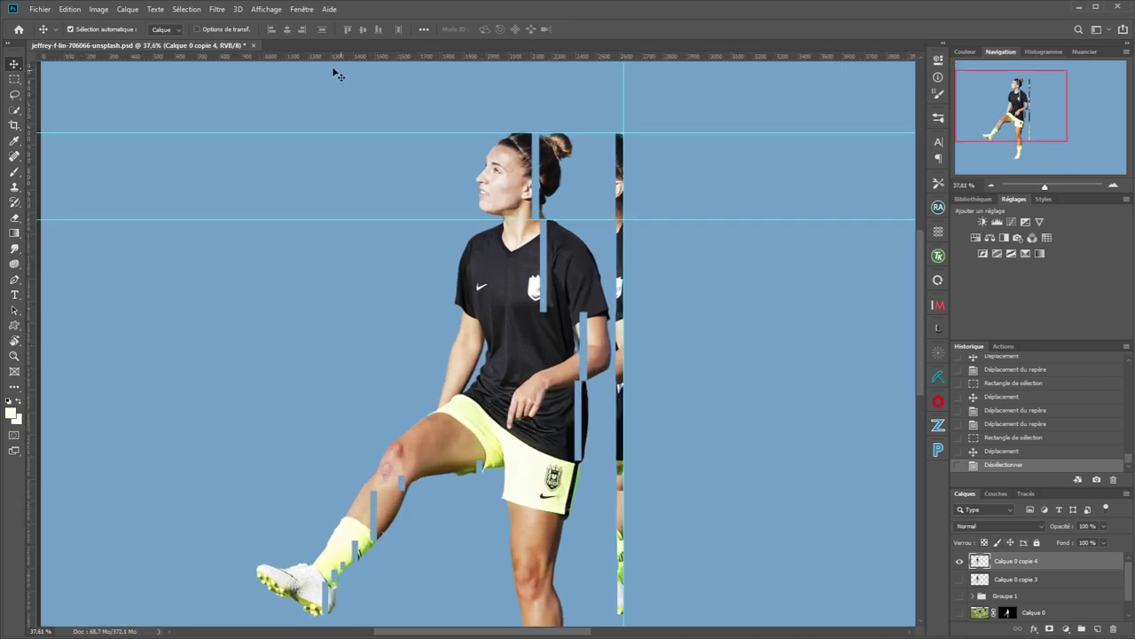
{"action": "left_click", "coordinate": [268, 9]}
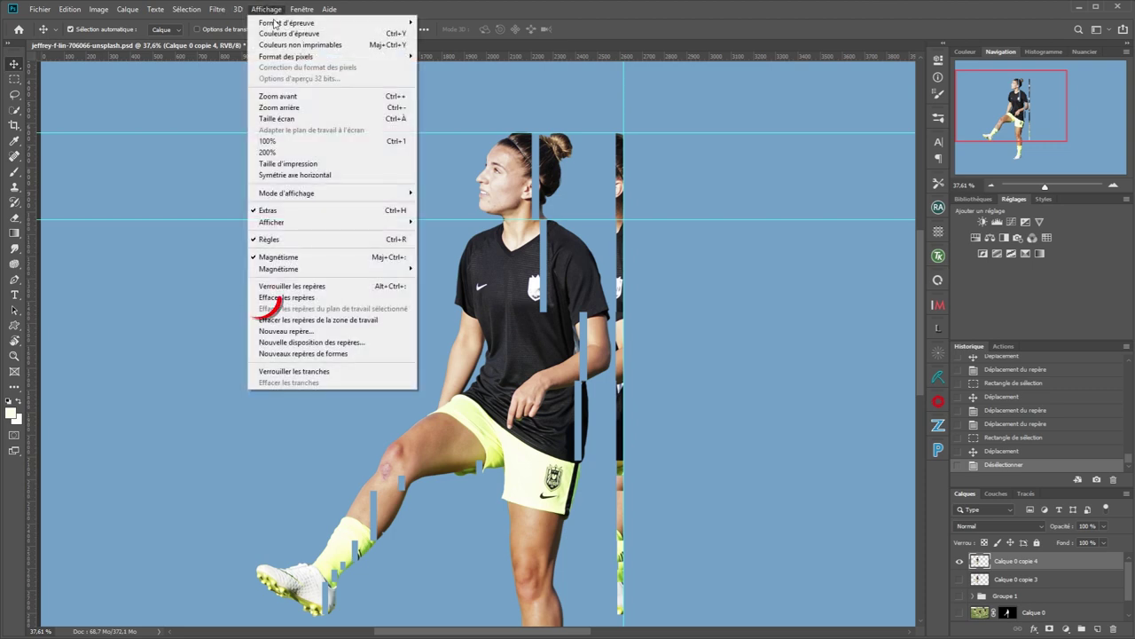
{"action": "left_click", "coordinate": [284, 296]}
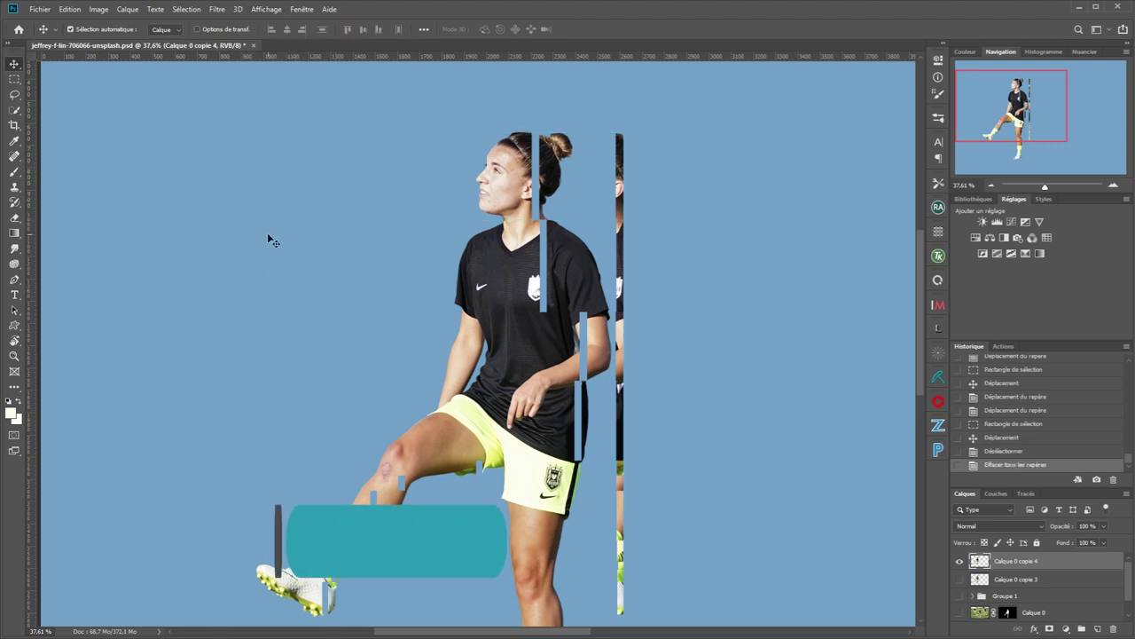
Copy a very narrow vertical strip spanning the column's full height to a new layer and hide Calque 0 copie 4
{"action": "key", "text": "m"}
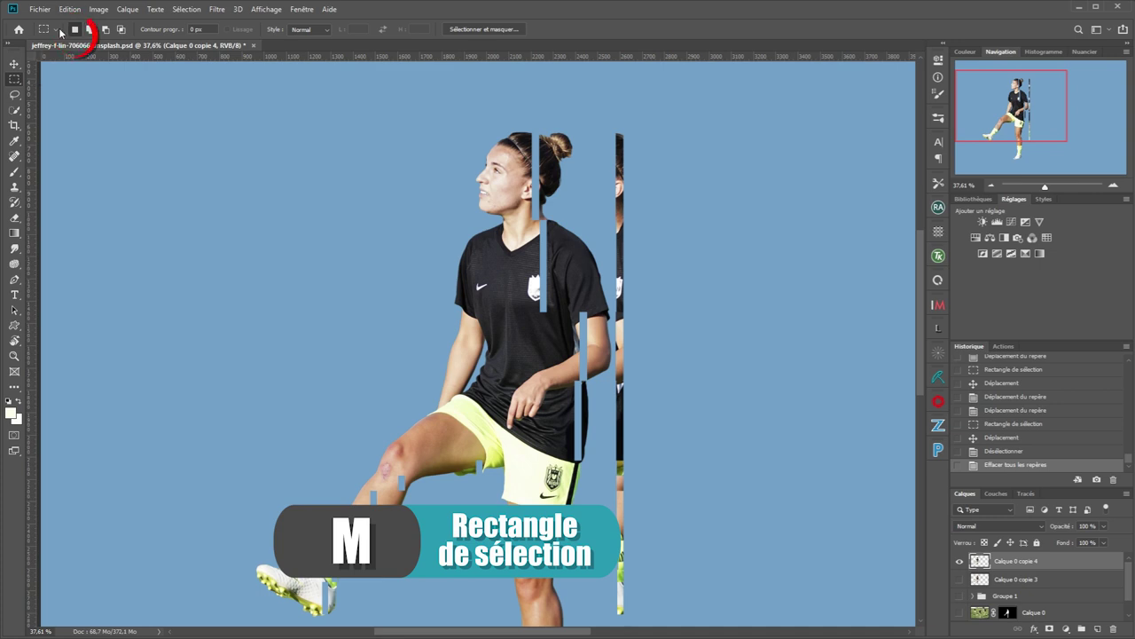
{"action": "scroll", "coordinate": [620, 104], "scroll_direction": "up", "scroll_amount": 2}
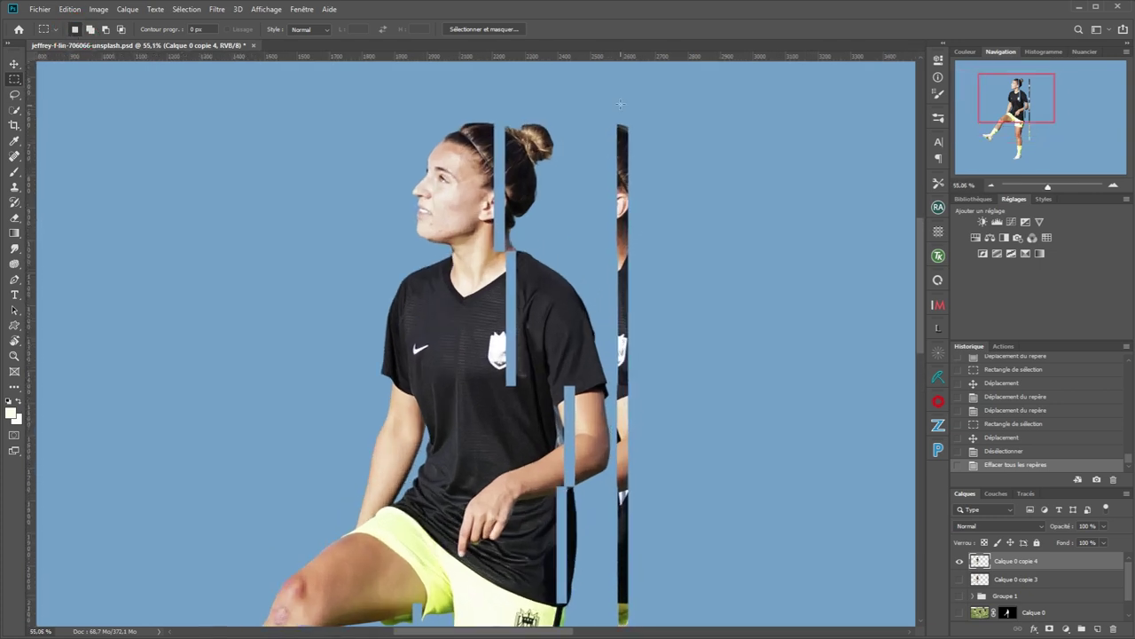
{"action": "left_click_drag", "start_coordinate": [621, 184], "coordinate": [622, 544]}
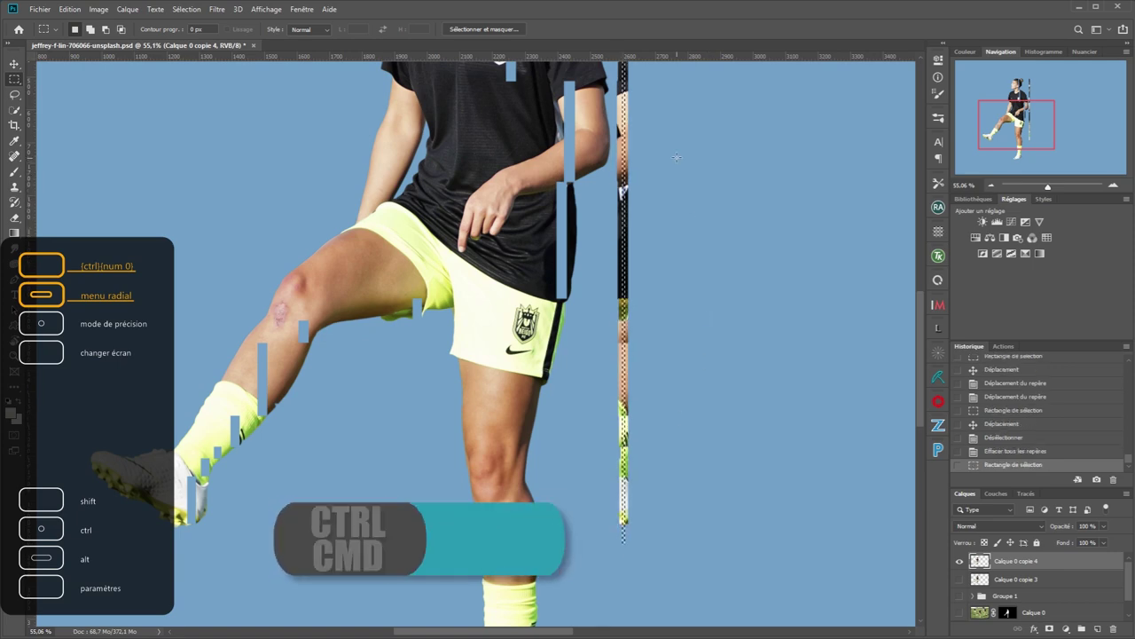
{"action": "left_click_drag", "start_coordinate": [684, 167], "coordinate": [671, 342]}
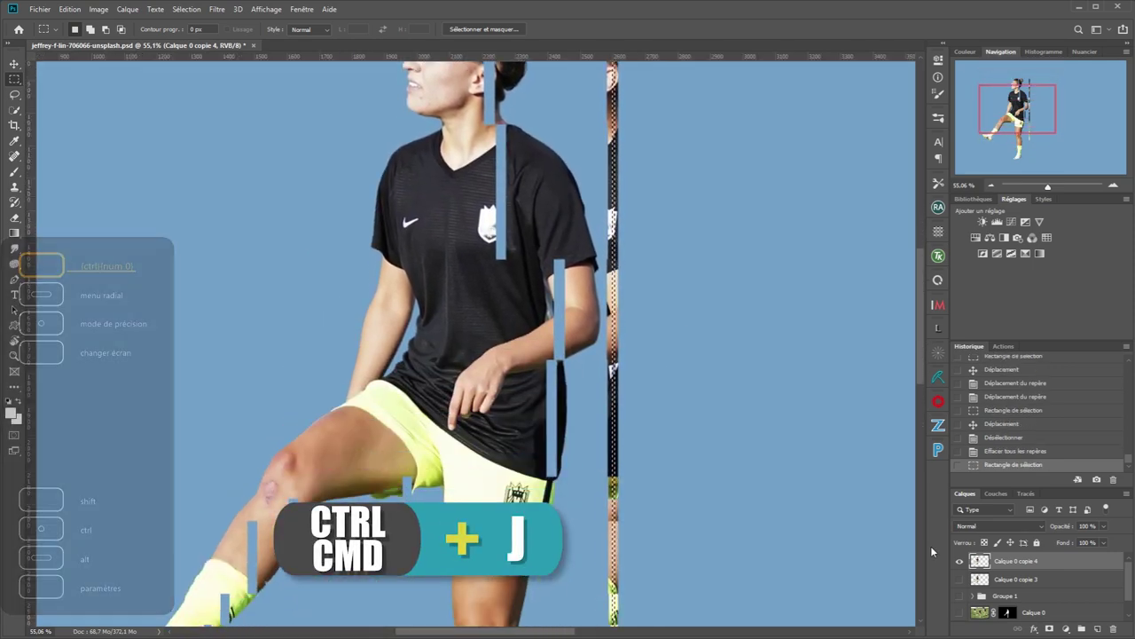
{"action": "key", "text": "ctrl+j"}
{"action": "left_click", "coordinate": [959, 579]}
Stretch the thin strip horizontally with Free Transform into a wide striped band across the canvas
{"action": "scroll", "coordinate": [701, 375], "scroll_direction": "down", "scroll_amount": 3}
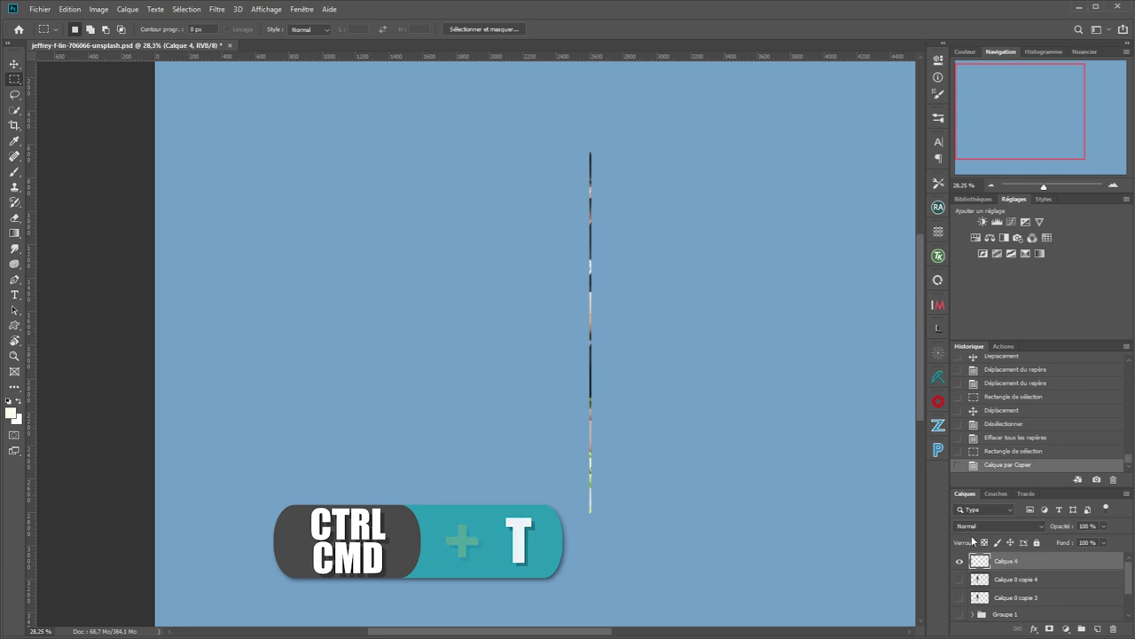
{"action": "key", "text": "ctrl+t"}
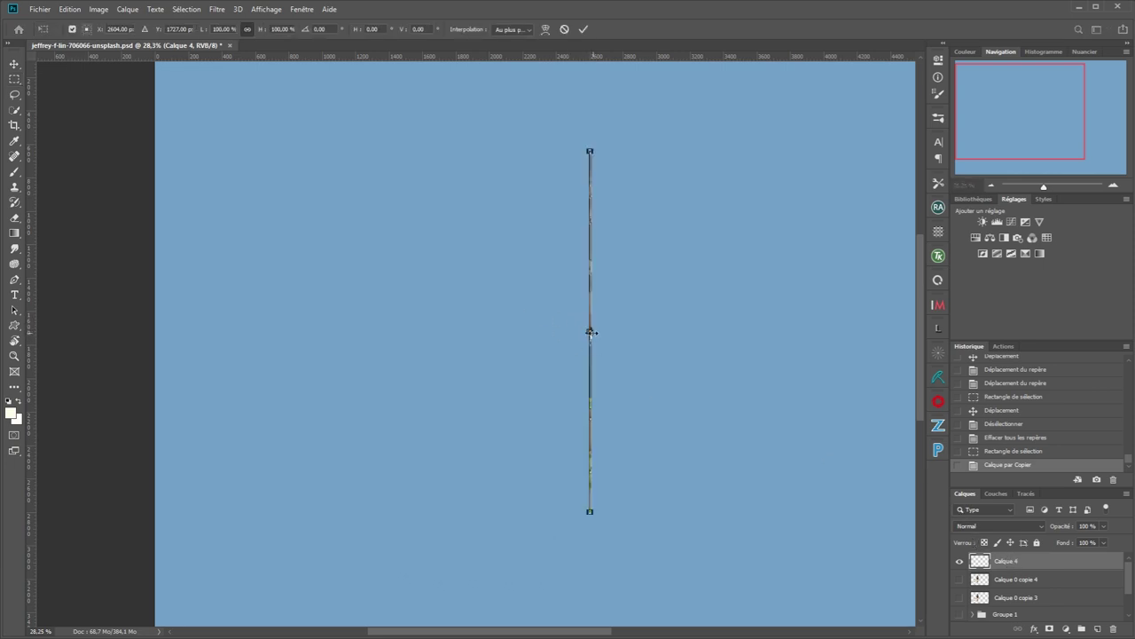
{"action": "left_click_drag", "start_coordinate": [592, 333], "coordinate": [78, 342]}
{"action": "left_click", "coordinate": [581, 30]}
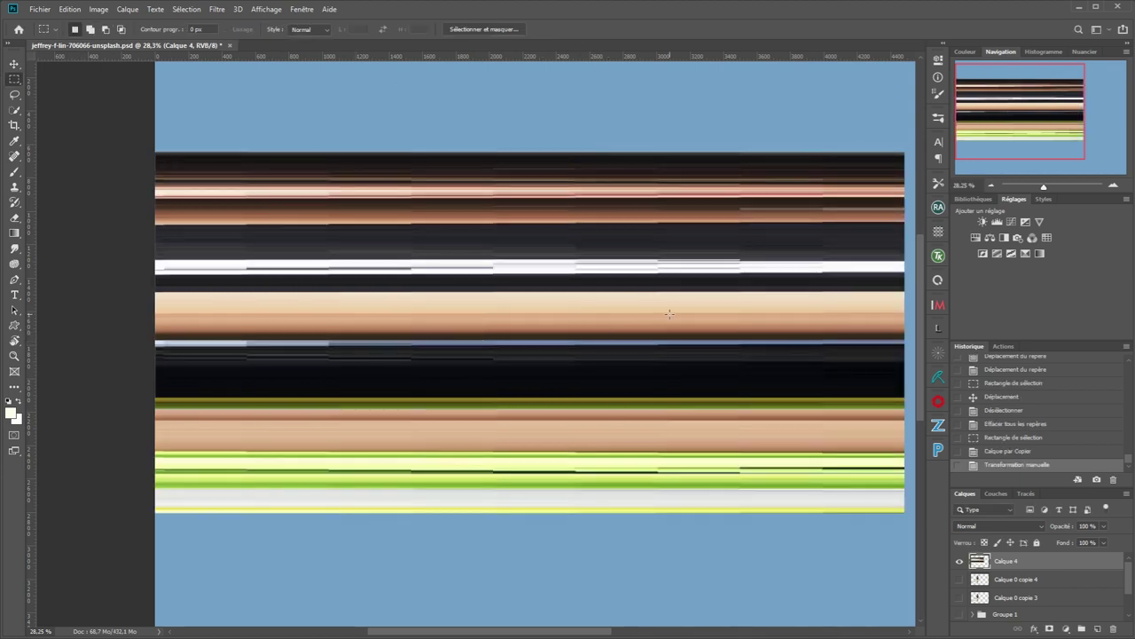
Shift the stretched striped band slightly to the right on the canvas and inspect its stripes up close
{"action": "scroll", "coordinate": [669, 313], "scroll_direction": "down", "scroll_amount": 1}
{"action": "key", "text": "v"}
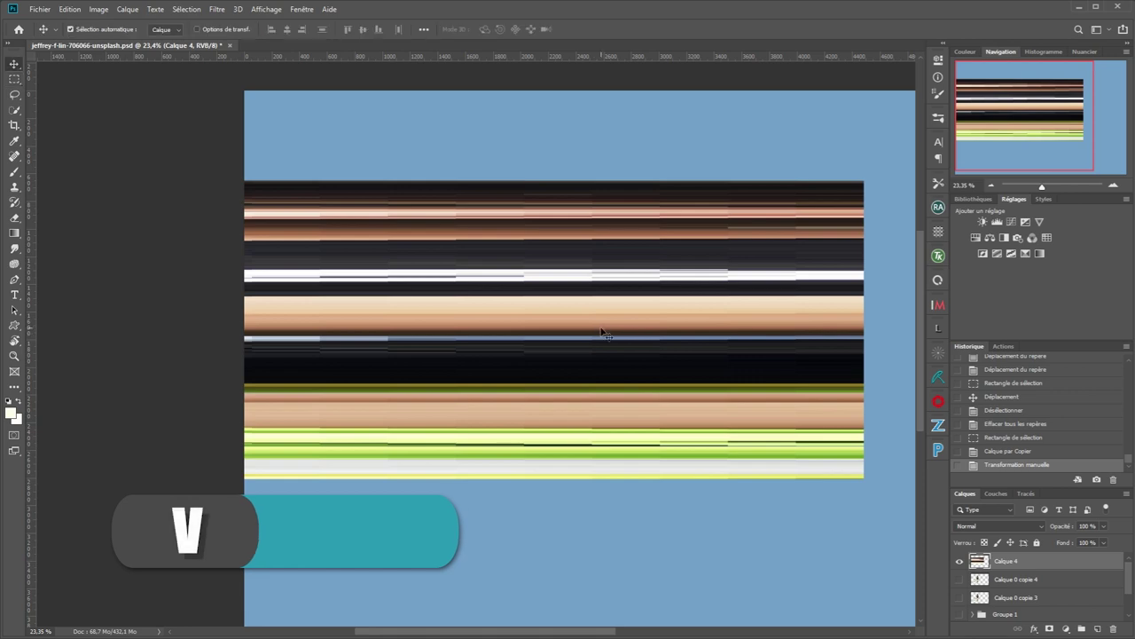
{"action": "left_click_drag", "start_coordinate": [603, 332], "coordinate": [626, 327]}
{"action": "scroll", "coordinate": [479, 346], "scroll_direction": "up", "scroll_amount": 5}
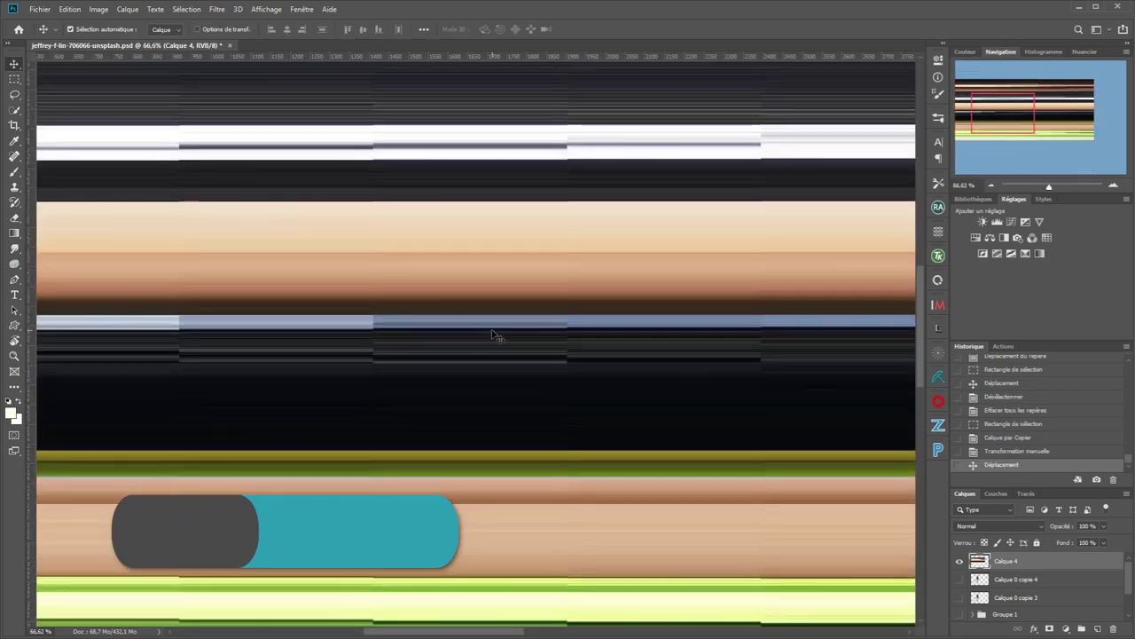
{"action": "scroll", "coordinate": [497, 339], "scroll_direction": "down", "scroll_amount": 5}
{"action": "scroll", "coordinate": [616, 375], "scroll_direction": "up", "scroll_amount": 1}
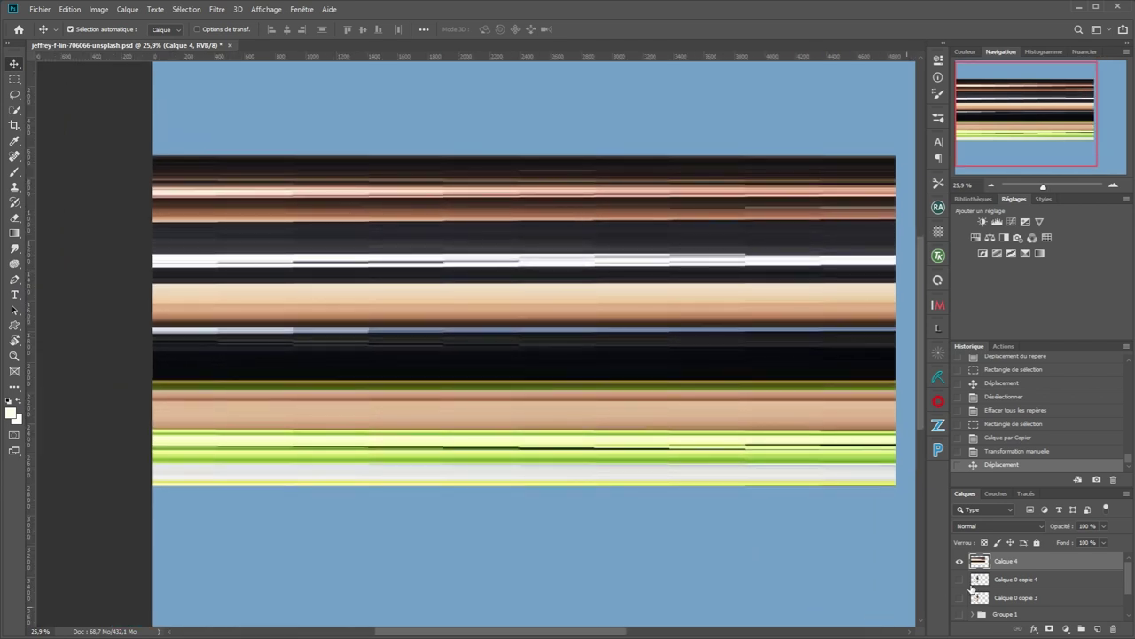
Place the striped Calque 4 directly beneath the re-shown Calque 0 copie 3 and duplicate the striped layer
{"action": "left_click", "coordinate": [959, 597]}
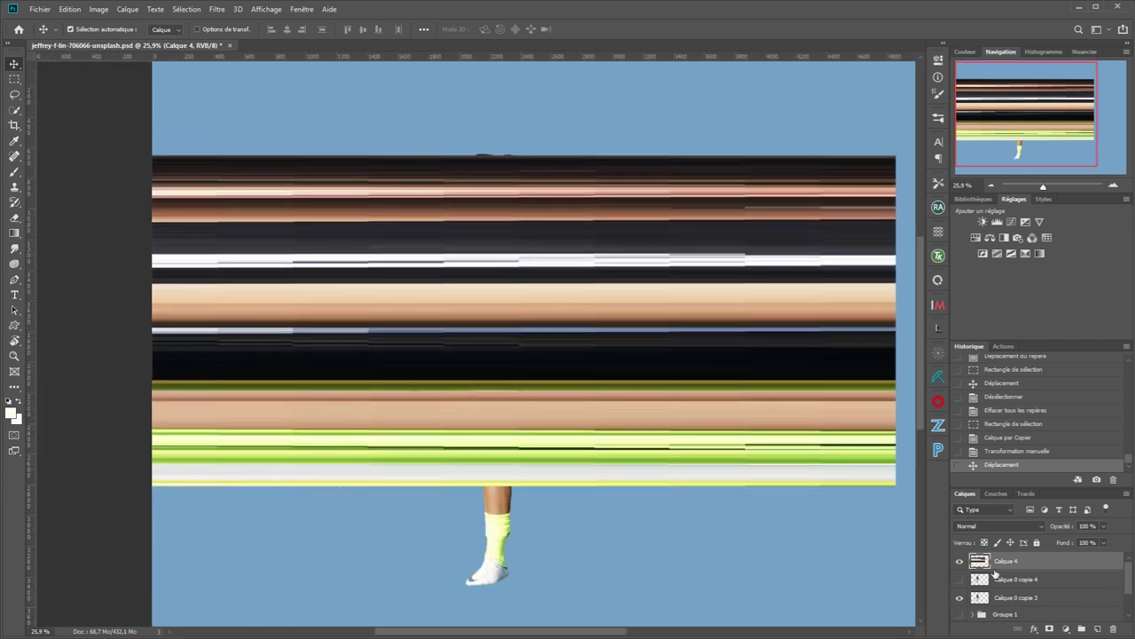
{"action": "left_click_drag", "start_coordinate": [980, 561], "coordinate": [976, 604]}
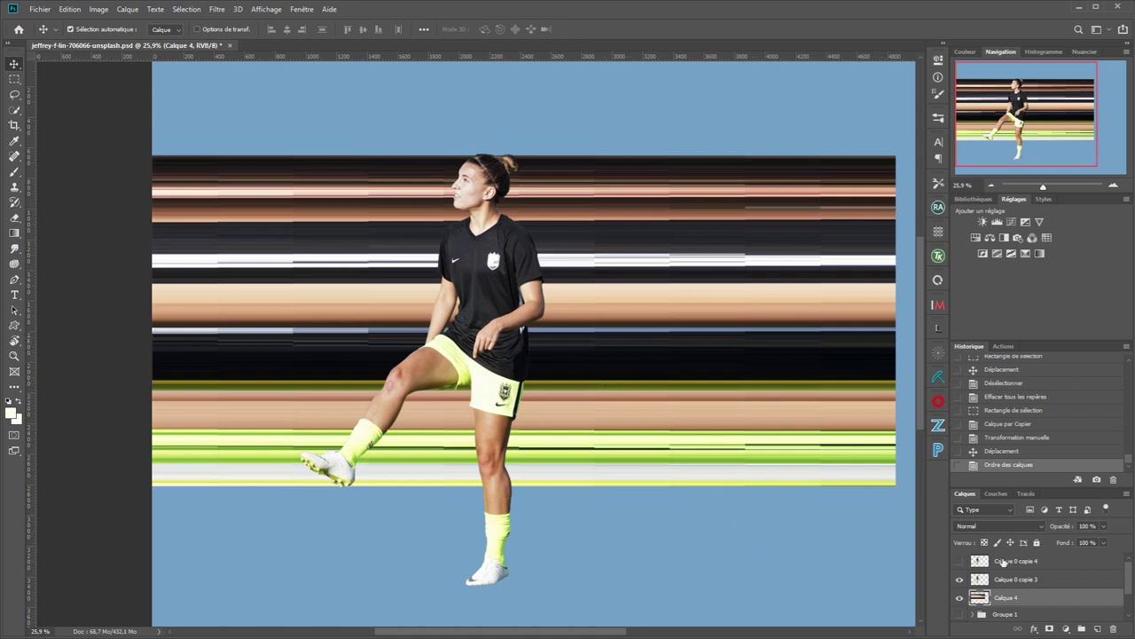
{"action": "key", "text": "ctrl+j"}
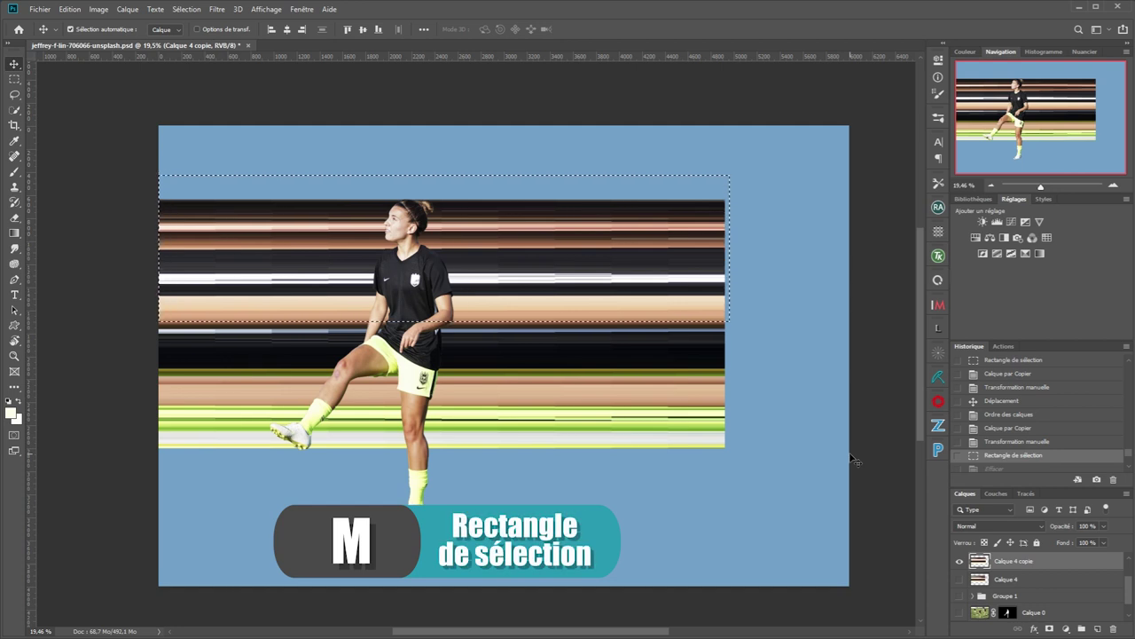
Erase the selected upper part of the striped Calque 4 copie, remove the selection, and move the remaining band up slightly
{"action": "scroll", "coordinate": [1029, 417], "scroll_direction": "down", "scroll_amount": 2}
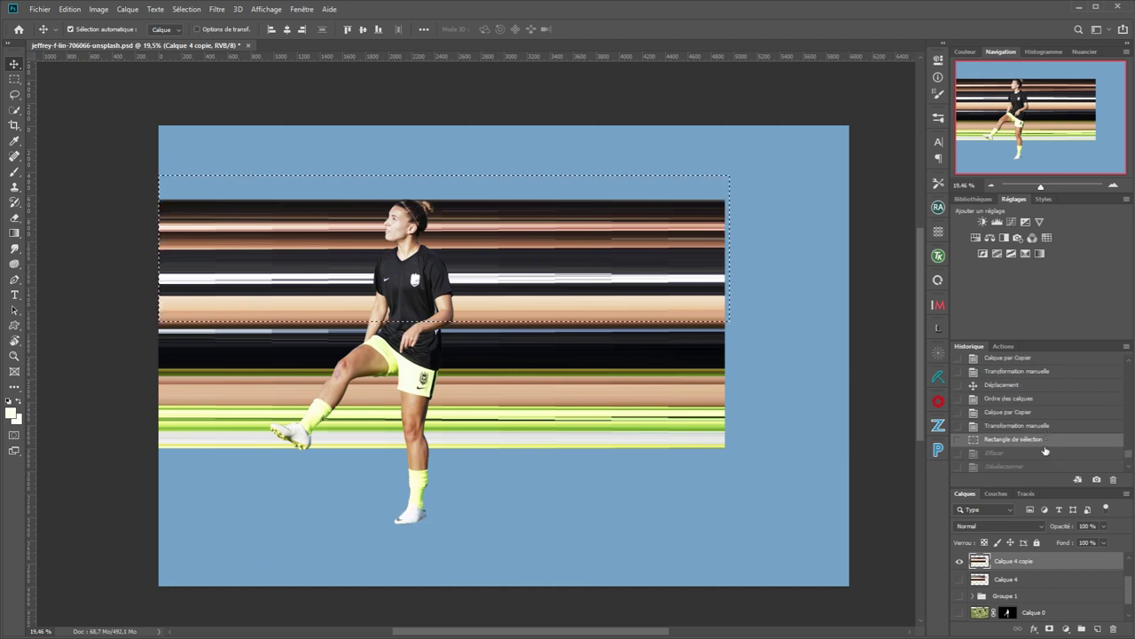
{"action": "left_click", "coordinate": [998, 438]}
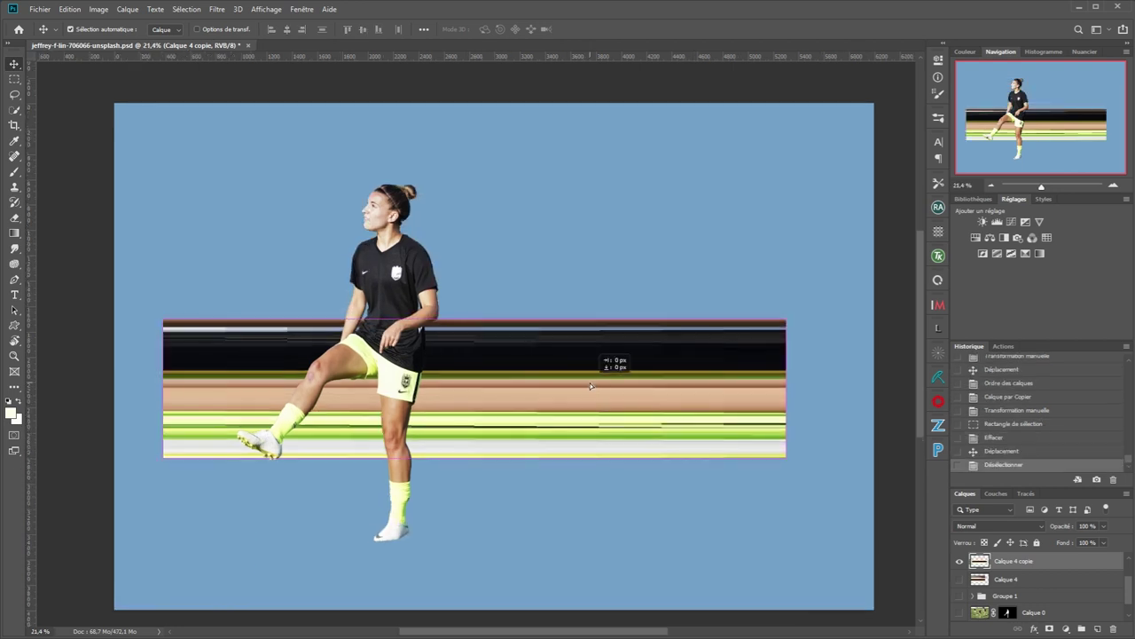
{"action": "key", "text": "shift+Up"}
{"action": "key", "text": "shift+Up"}
{"action": "key", "text": "shift+Up"}
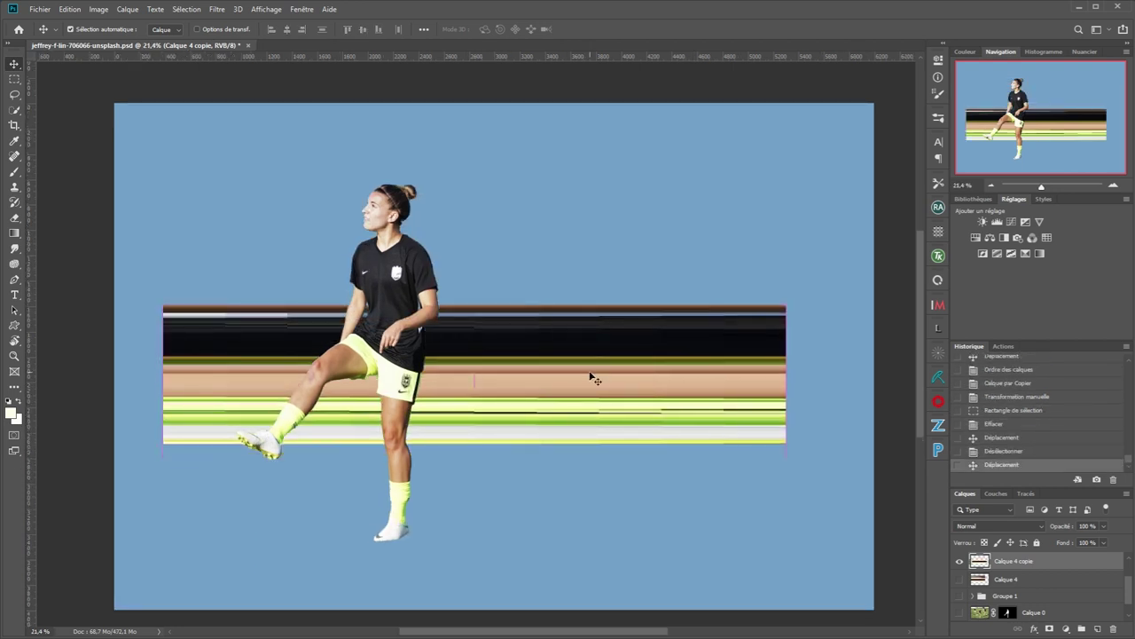
Stretch the remaining striped band horizontally with Free Transform so that it spans the full canvas width
{"action": "key", "text": "ctrl+t"}
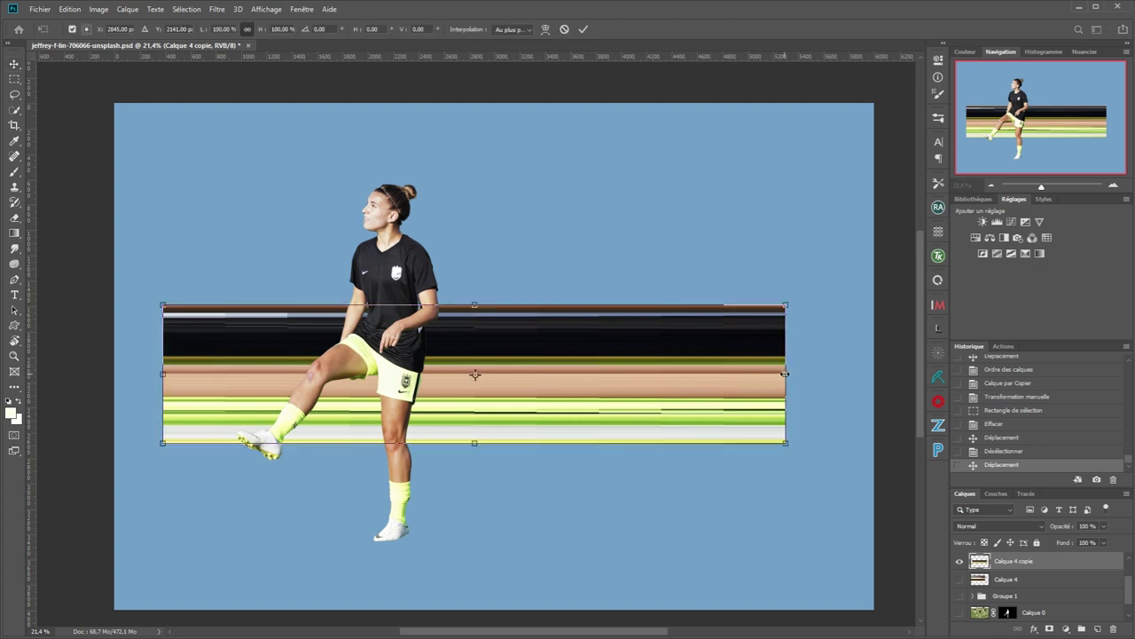
{"action": "left_click_drag", "start_coordinate": [785, 374], "coordinate": [874, 380]}
{"action": "left_click_drag", "start_coordinate": [164, 374], "coordinate": [114, 373]}
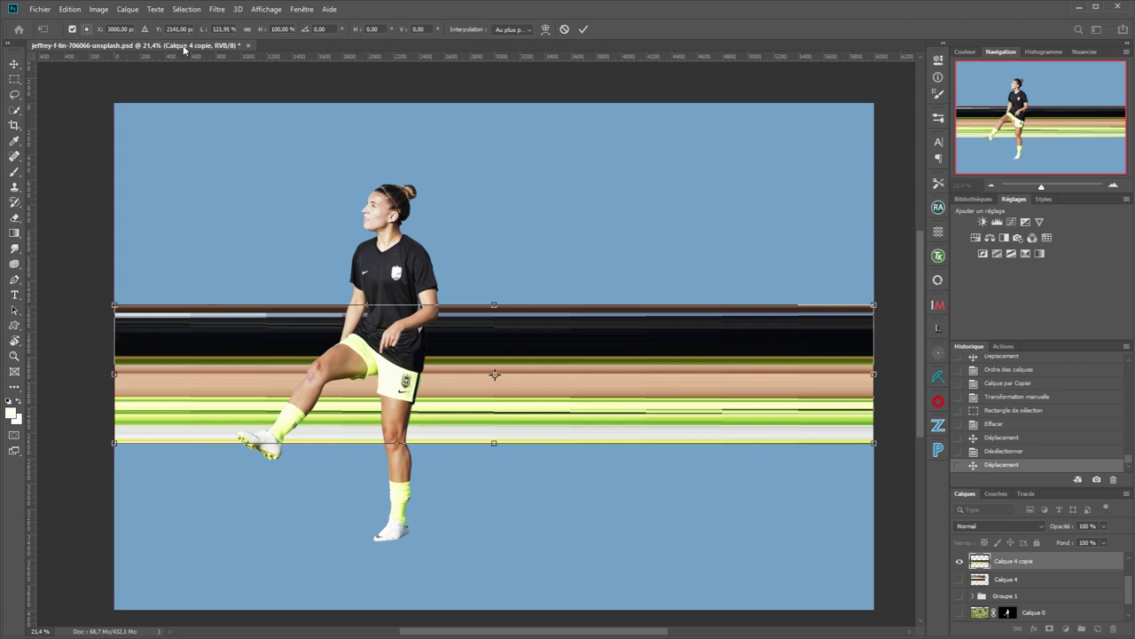
{"action": "left_click", "coordinate": [217, 9]}
{"action": "mouse_move", "coordinate": [329, 9]}
{"action": "left_click", "coordinate": [581, 31]}
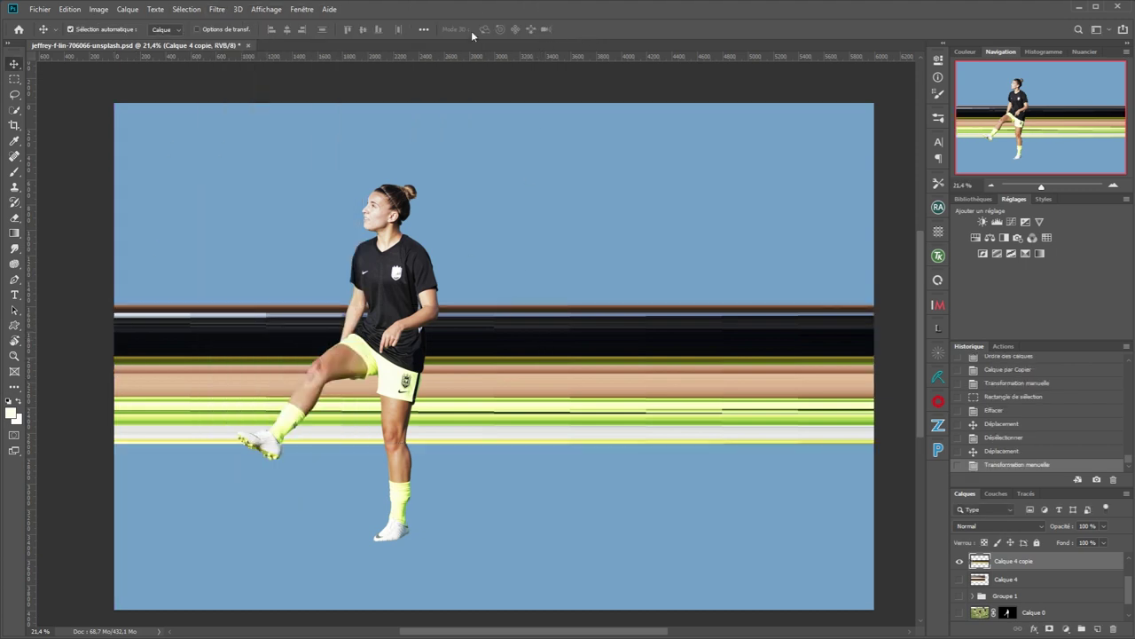
{"action": "left_click", "coordinate": [217, 8]}
{"action": "mouse_move", "coordinate": [337, 154]}
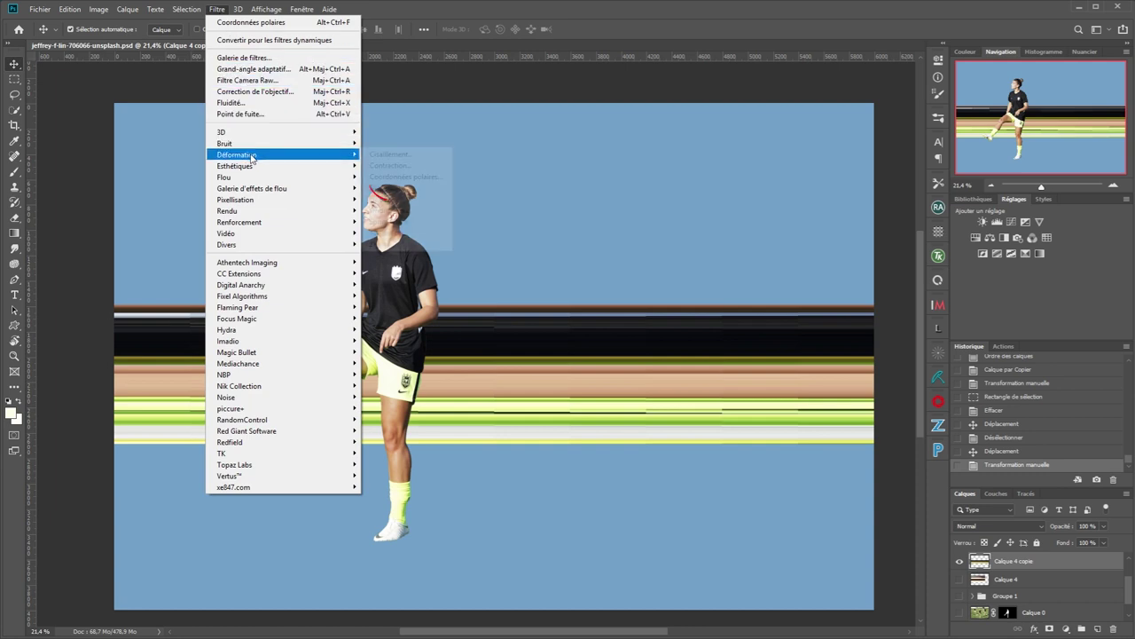
{"action": "left_click", "coordinate": [405, 178]}
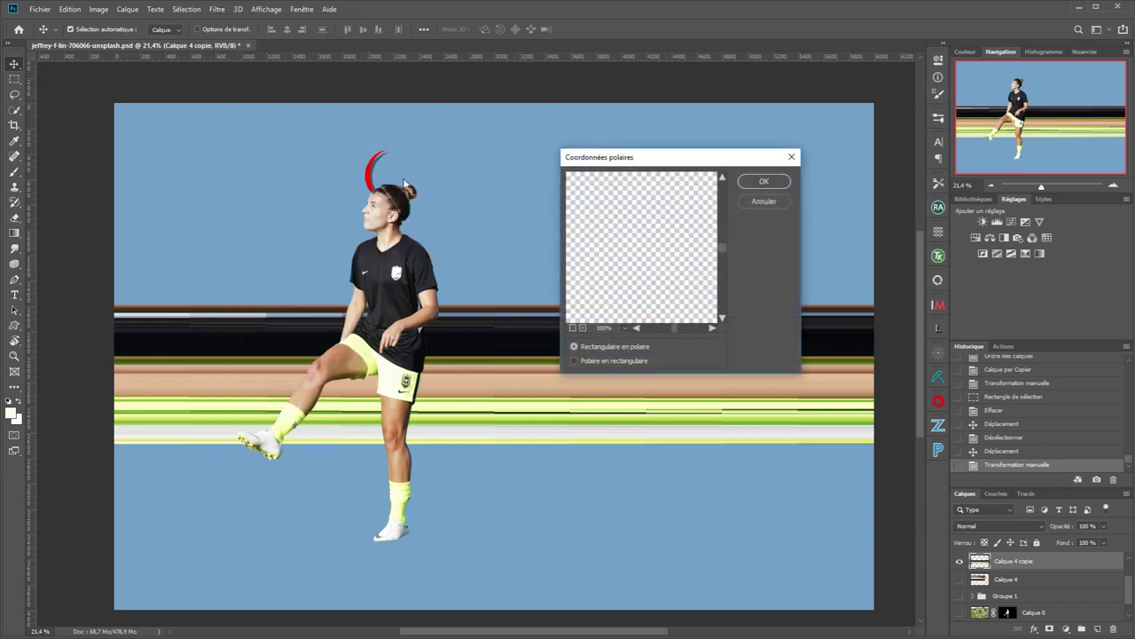
{"action": "left_click", "coordinate": [572, 329]}
{"action": "left_click", "coordinate": [573, 329]}
{"action": "left_click", "coordinate": [573, 329]}
{"action": "left_click", "coordinate": [572, 329]}
{"action": "left_click", "coordinate": [572, 329]}
{"action": "left_click", "coordinate": [572, 329]}
{"action": "left_click", "coordinate": [583, 329]}
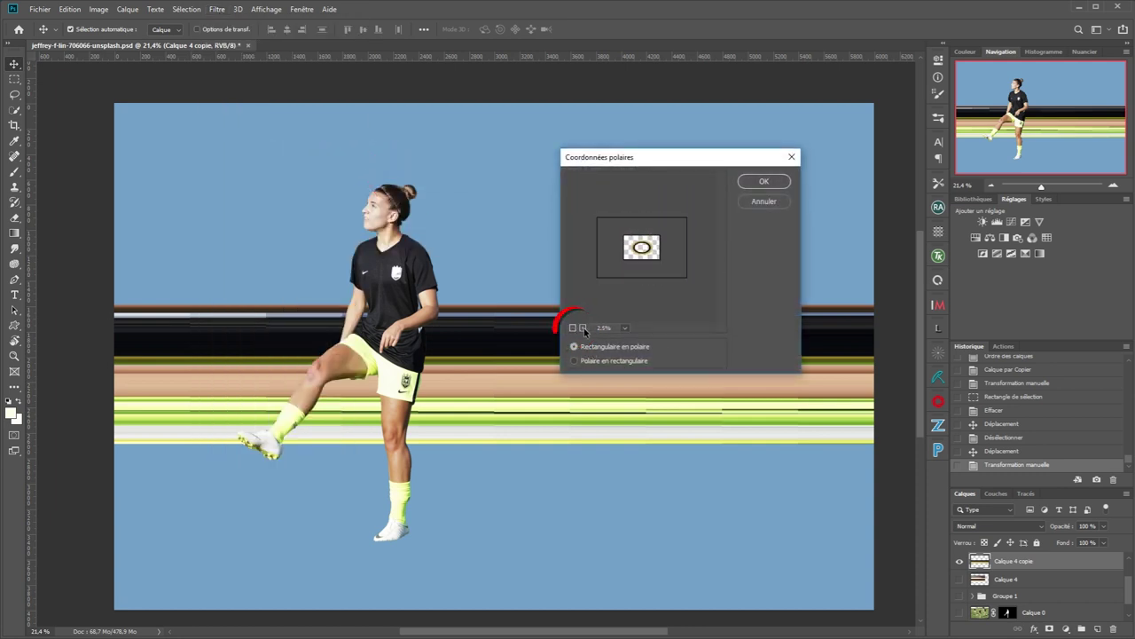
{"action": "left_click", "coordinate": [583, 330]}
{"action": "left_click", "coordinate": [761, 201]}
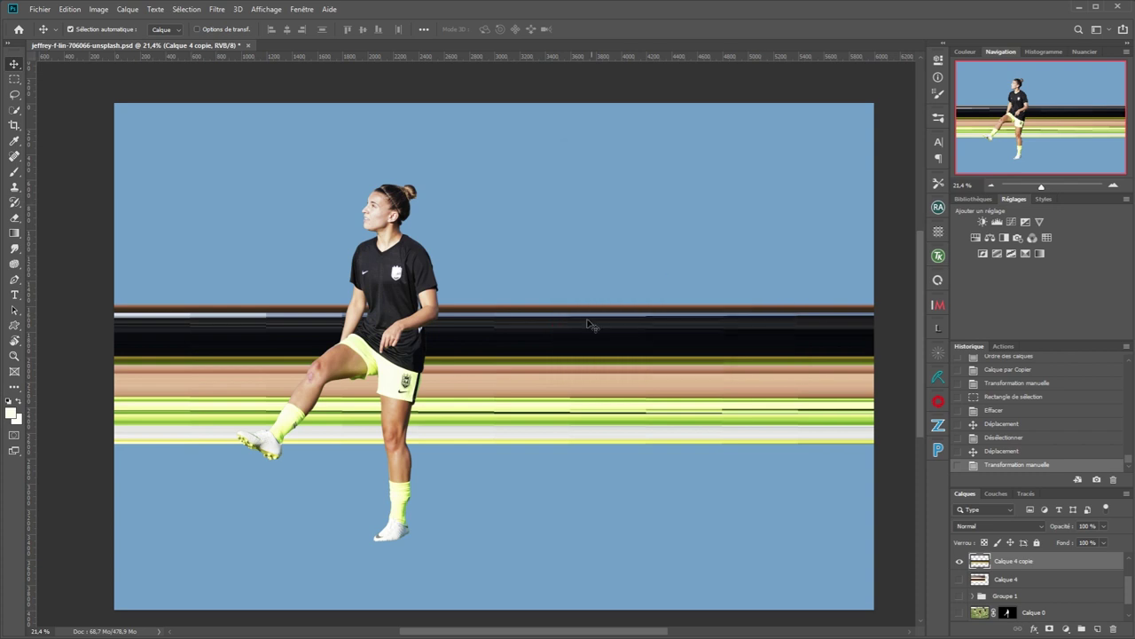
Move the striped band to the canvas's upper edge and apply the Coordonnées polaires filter with Rectangulaire en polaire
{"action": "left_click_drag", "start_coordinate": [585, 328], "coordinate": [500, 144]}
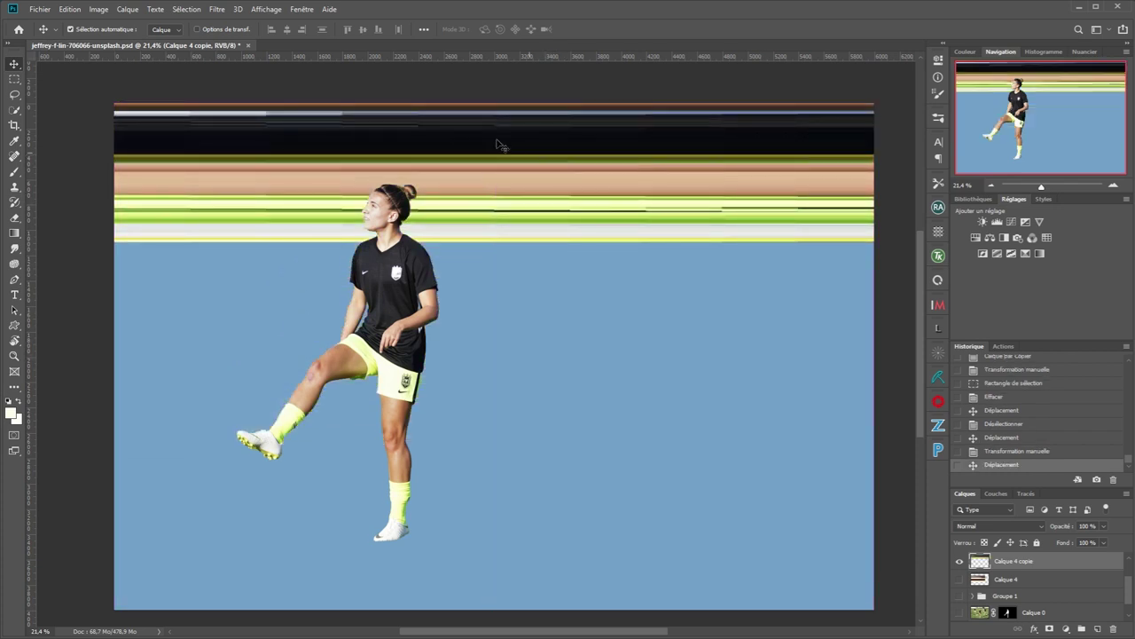
{"action": "left_click", "coordinate": [218, 10]}
{"action": "mouse_move", "coordinate": [258, 157]}
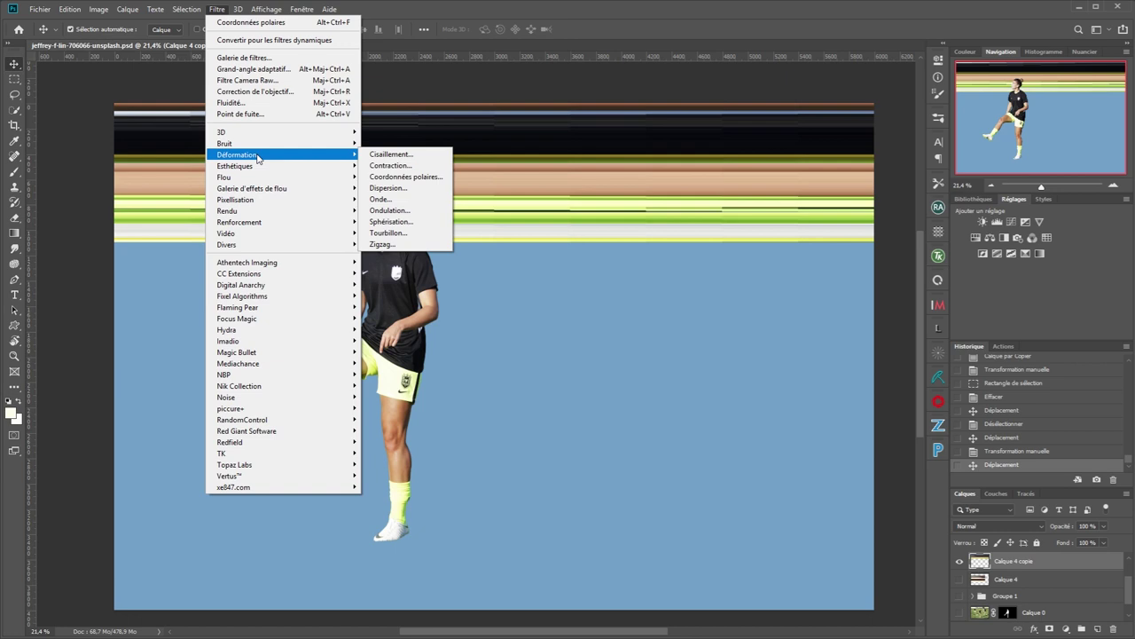
{"action": "left_click", "coordinate": [402, 177]}
{"action": "left_click", "coordinate": [572, 328]}
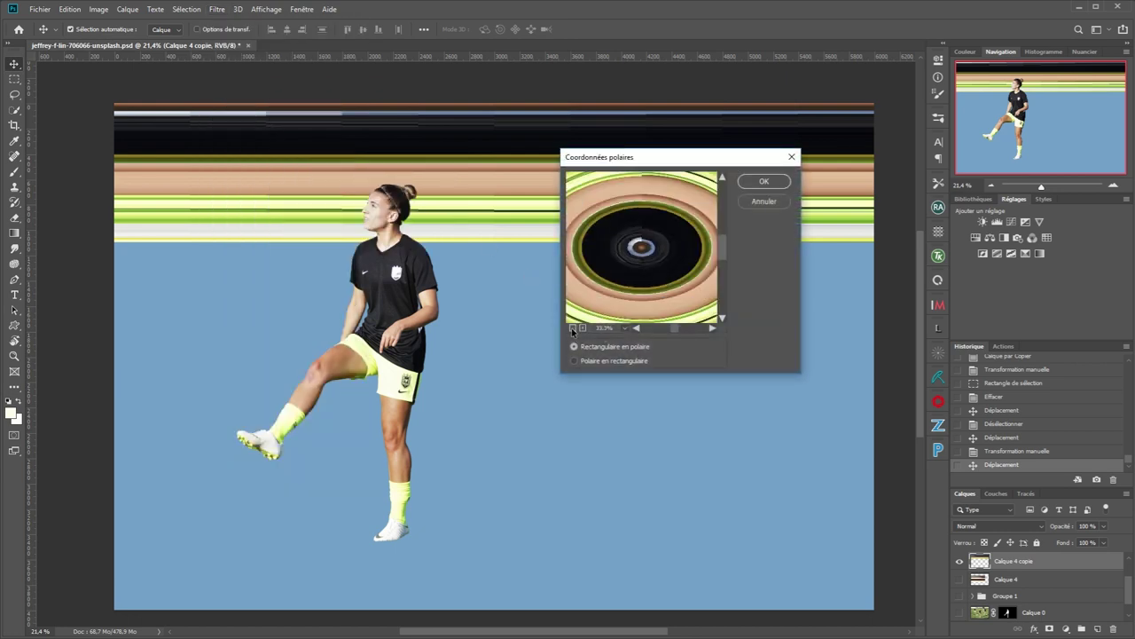
{"action": "left_click", "coordinate": [572, 328]}
{"action": "left_click", "coordinate": [764, 181]}
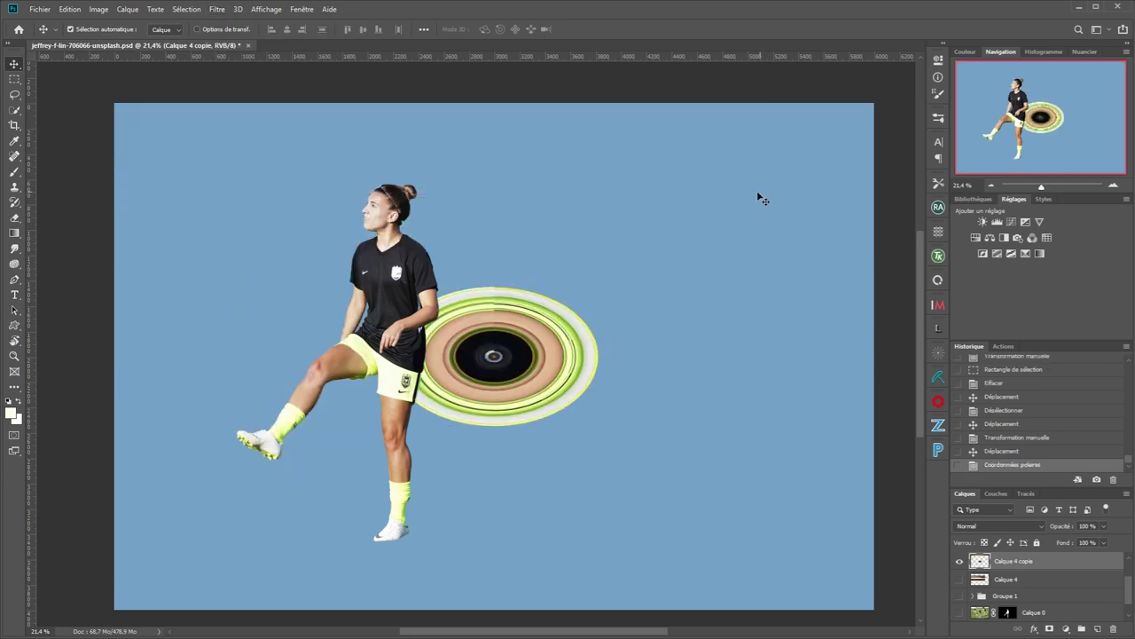
Enlarge the striped disc with Free Transform to about 169 % width and 230 % height, placing it behind the player
{"action": "key", "text": "ctrl+t"}
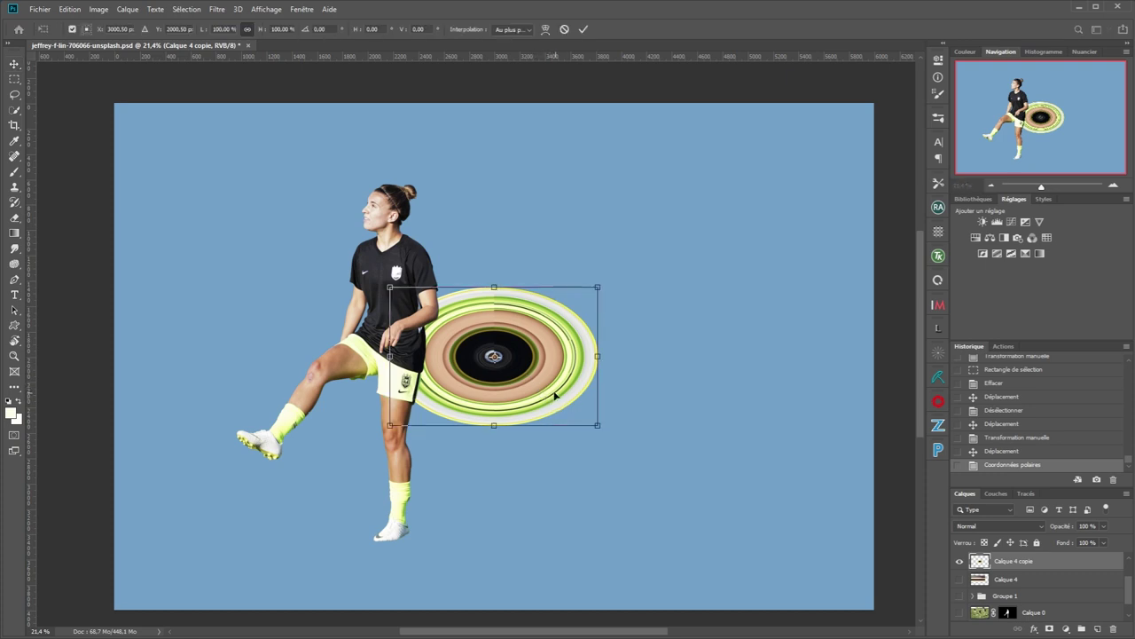
{"action": "left_click_drag", "start_coordinate": [494, 287], "coordinate": [494, 240]}
{"action": "left_click_drag", "start_coordinate": [545, 298], "coordinate": [389, 343]}
{"action": "left_click_drag", "start_coordinate": [441, 282], "coordinate": [541, 148]}
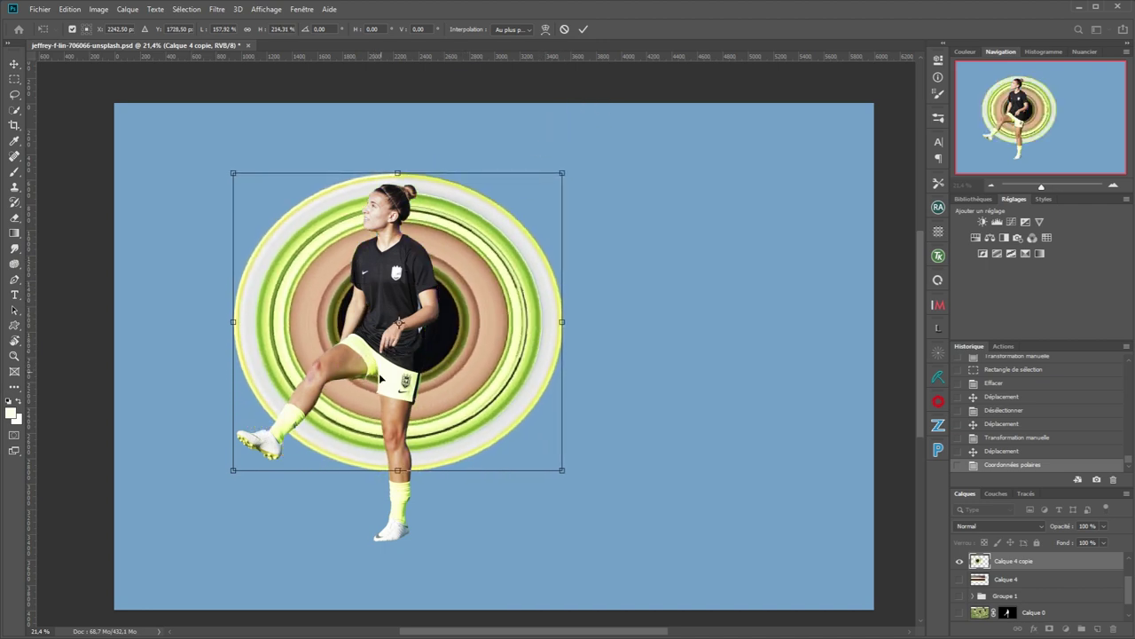
{"action": "left_click_drag", "start_coordinate": [379, 373], "coordinate": [348, 384]}
{"action": "left_click_drag", "start_coordinate": [531, 184], "coordinate": [551, 167]}
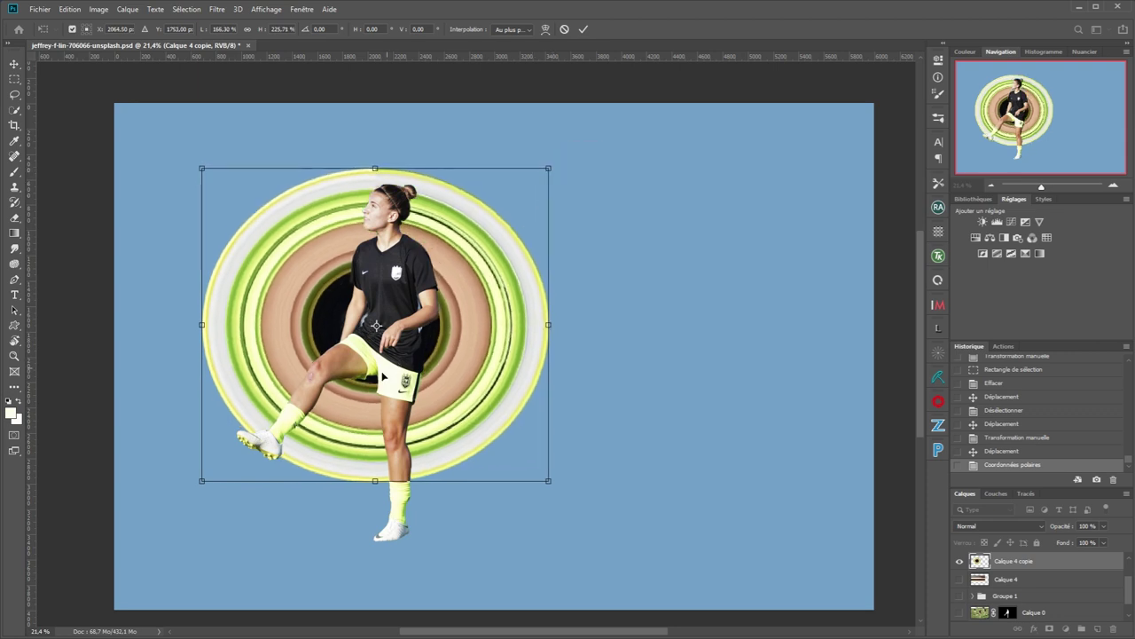
{"action": "left_click_drag", "start_coordinate": [357, 403], "coordinate": [374, 421]}
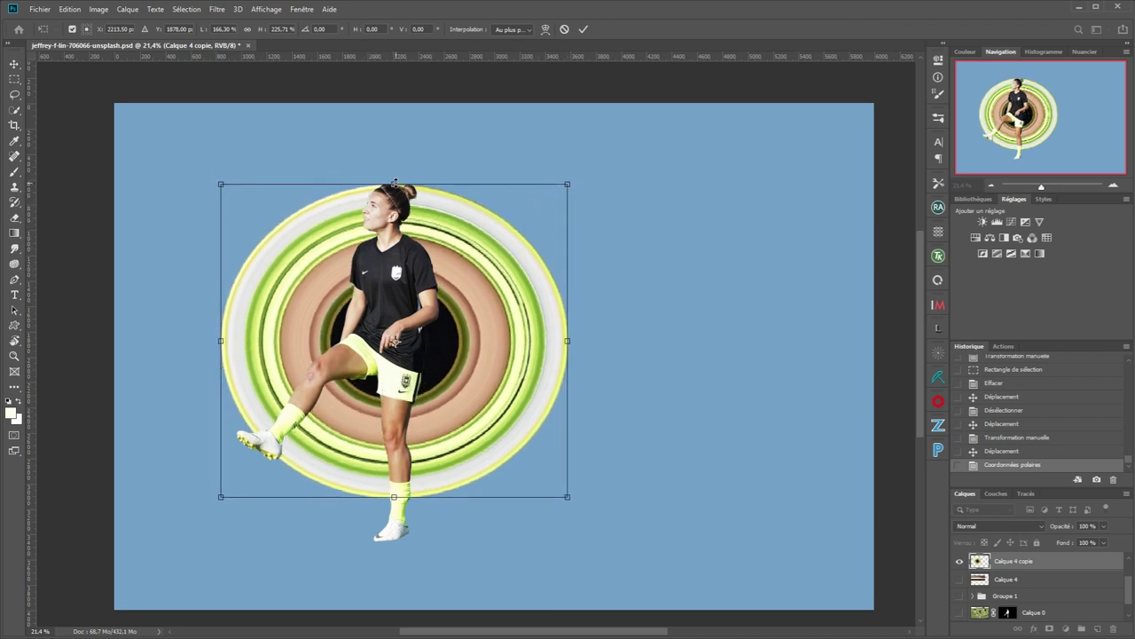
{"action": "mouse_move", "coordinate": [393, 183]}
{"action": "left_mouse_down"}
{"action": "mouse_move", "coordinate": [395, 168]}
{"action": "mouse_move", "coordinate": [396, 180]}
{"action": "left_mouse_up"}
{"action": "left_click_drag", "start_coordinate": [218, 497], "coordinate": [213, 503]}
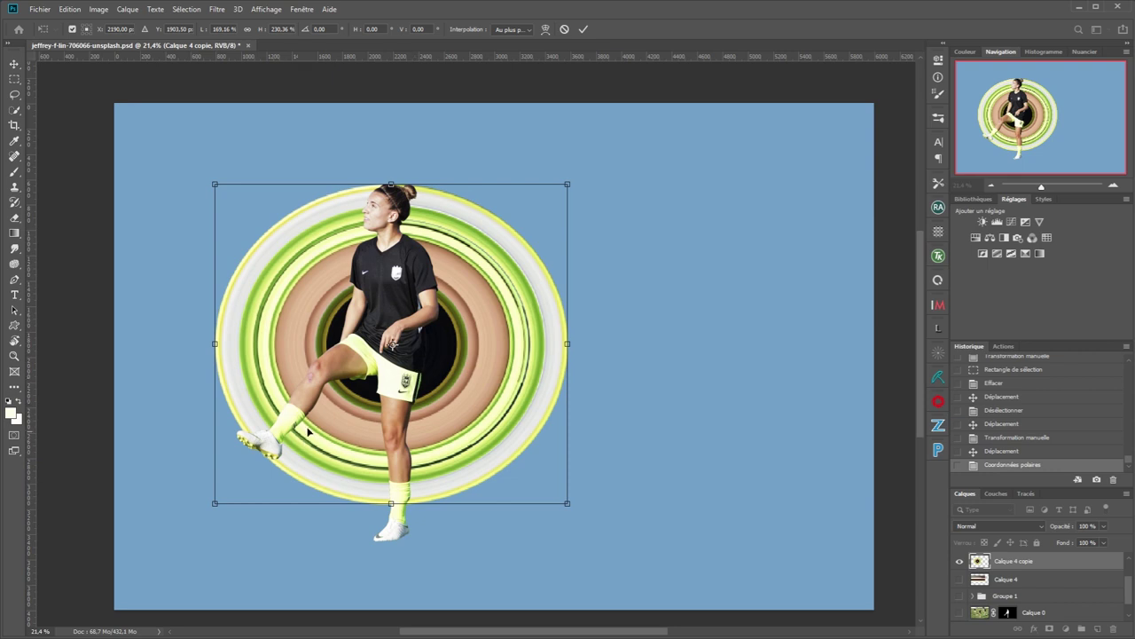
{"action": "left_click", "coordinate": [583, 31]}
Convert the disc layer Calque 4 copie to a smart object and distort its right-hand corners inward to make it rounder
{"action": "right_click", "coordinate": [1036, 565]}
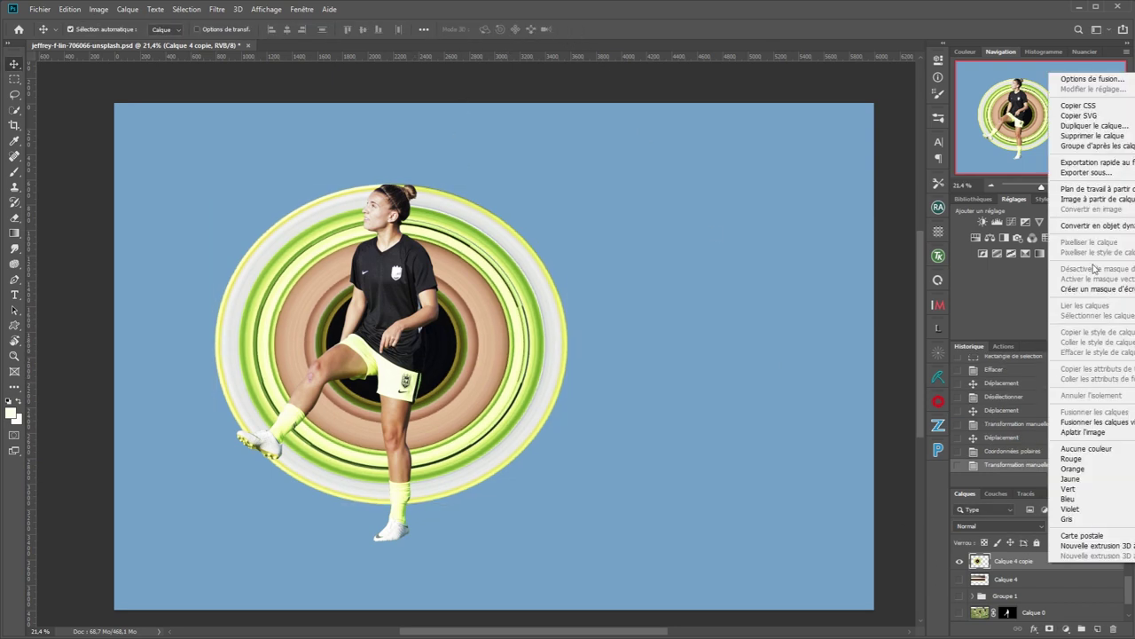
{"action": "left_click", "coordinate": [1080, 229]}
{"action": "key", "text": "ctrl+t"}
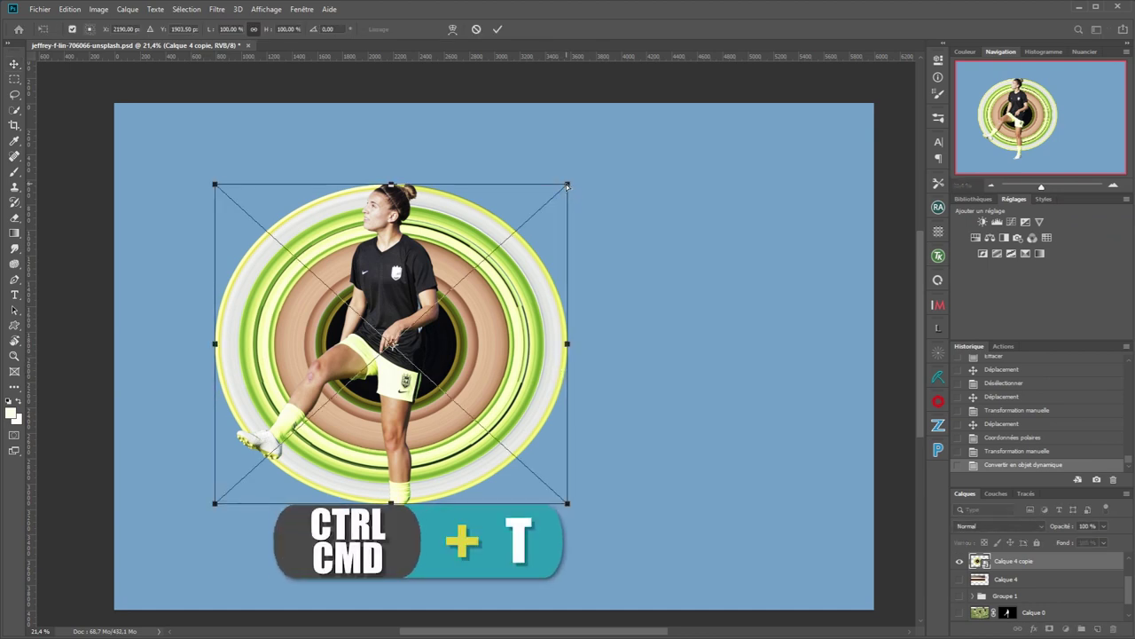
{"action": "left_click_drag", "start_coordinate": [568, 185], "coordinate": [516, 197]}
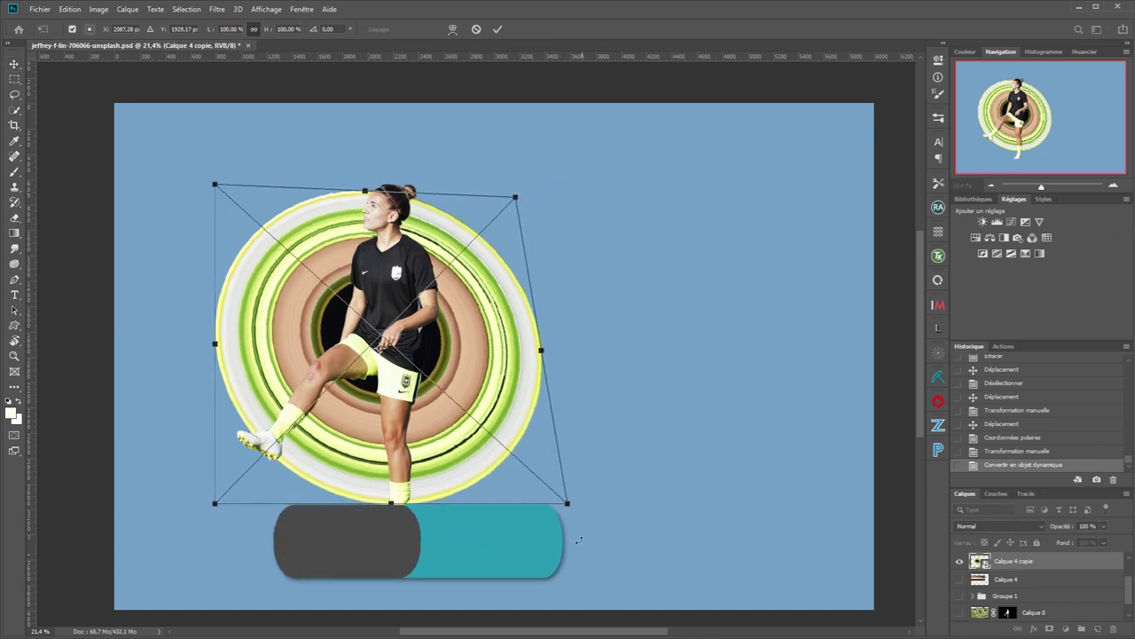
{"action": "left_click_drag", "start_coordinate": [568, 503], "coordinate": [503, 480]}
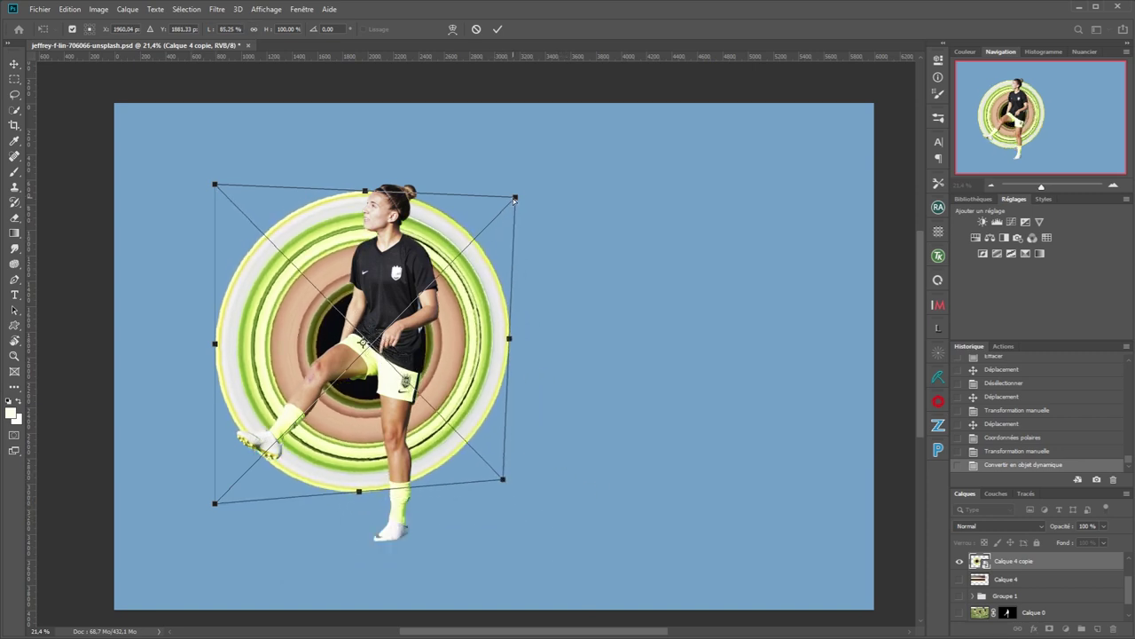
{"action": "left_click_drag", "start_coordinate": [514, 200], "coordinate": [511, 190]}
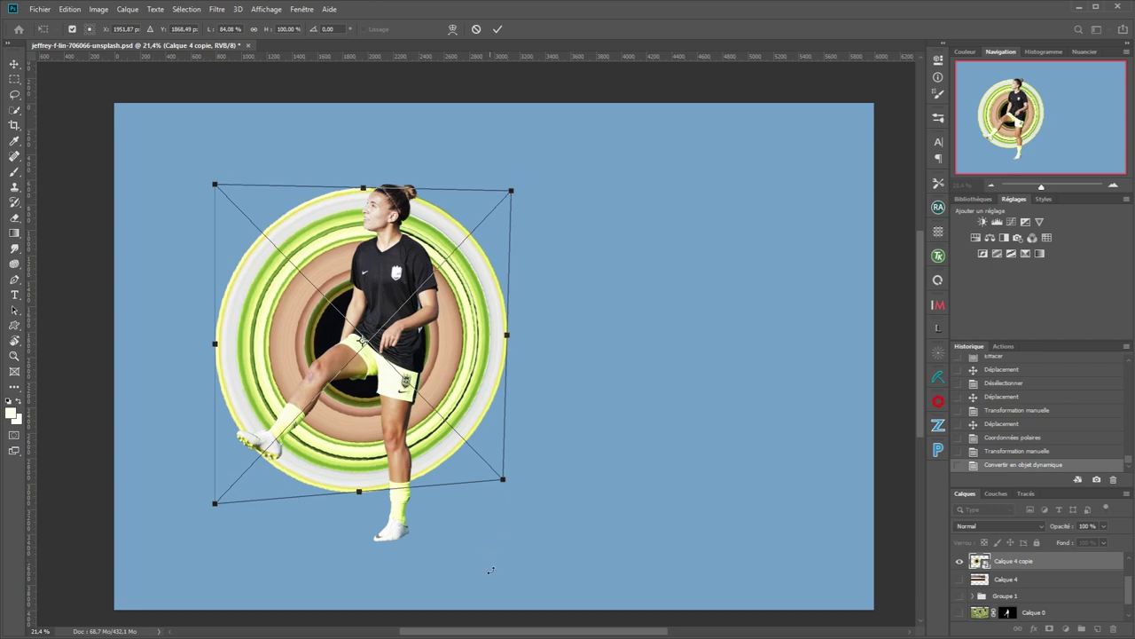
{"action": "mouse_move", "coordinate": [506, 485]}
{"action": "left_mouse_down"}
{"action": "mouse_move", "coordinate": [532, 477]}
{"action": "mouse_move", "coordinate": [521, 476]}
{"action": "left_mouse_up"}
{"action": "left_click_drag", "start_coordinate": [512, 190], "coordinate": [542, 183]}
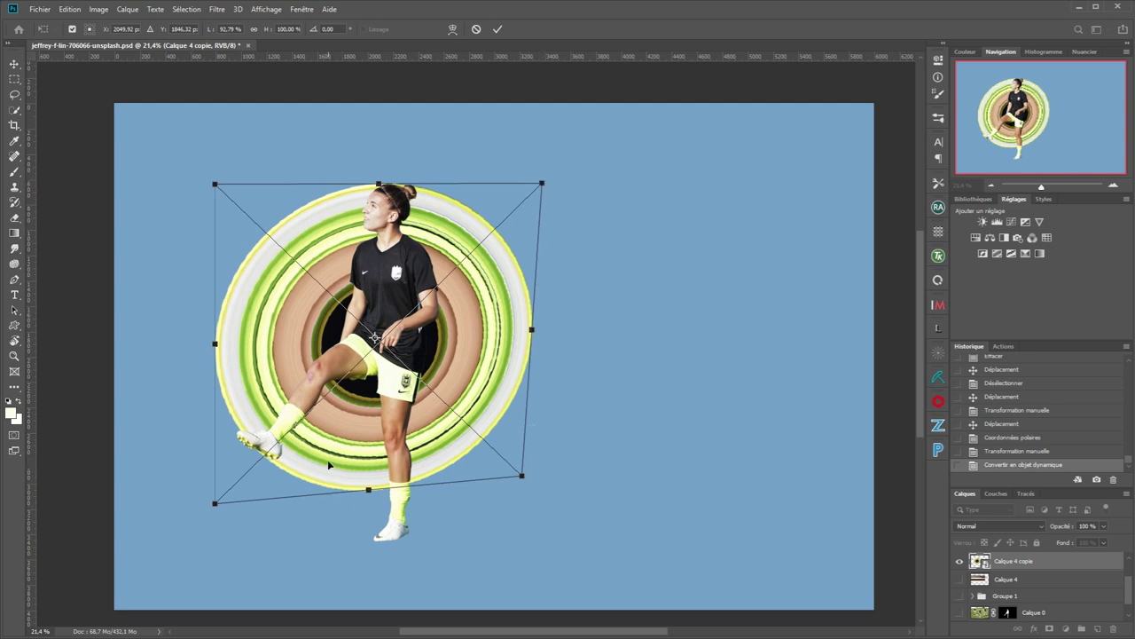
Refine the disc's corner distortion into a near-perfect circle and position it between the player's head and lower leg
{"action": "left_click_drag", "start_coordinate": [336, 456], "coordinate": [338, 459]}
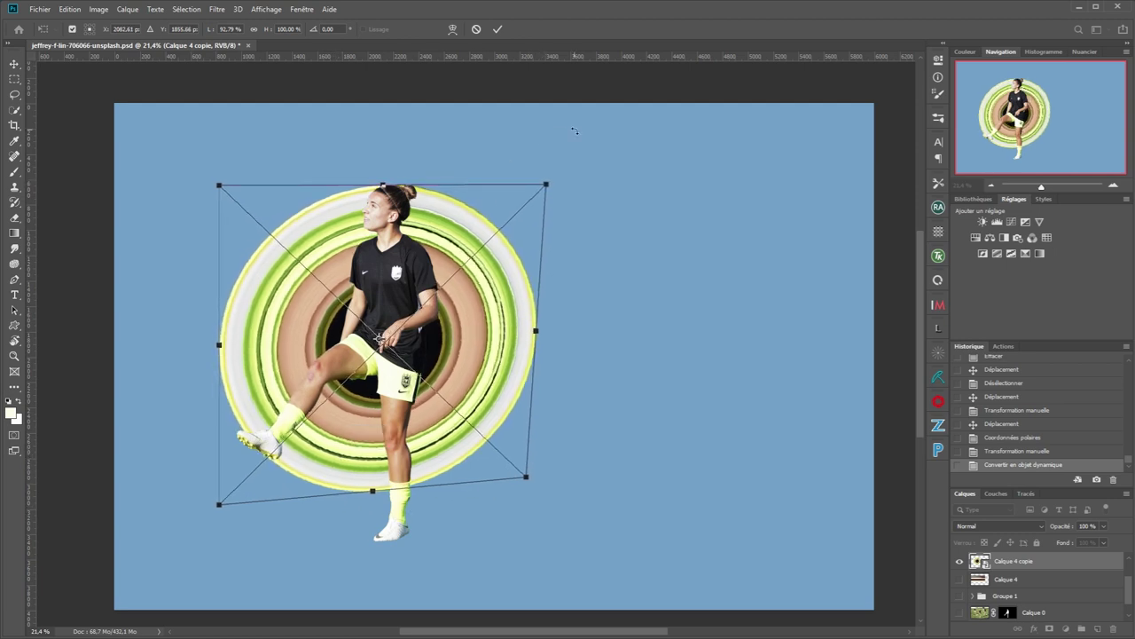
{"action": "left_click_drag", "start_coordinate": [530, 478], "coordinate": [540, 479]}
{"action": "left_click_drag", "start_coordinate": [220, 185], "coordinate": [216, 168]}
{"action": "left_click_drag", "start_coordinate": [546, 185], "coordinate": [539, 197]}
{"action": "left_click_drag", "start_coordinate": [541, 481], "coordinate": [528, 488]}
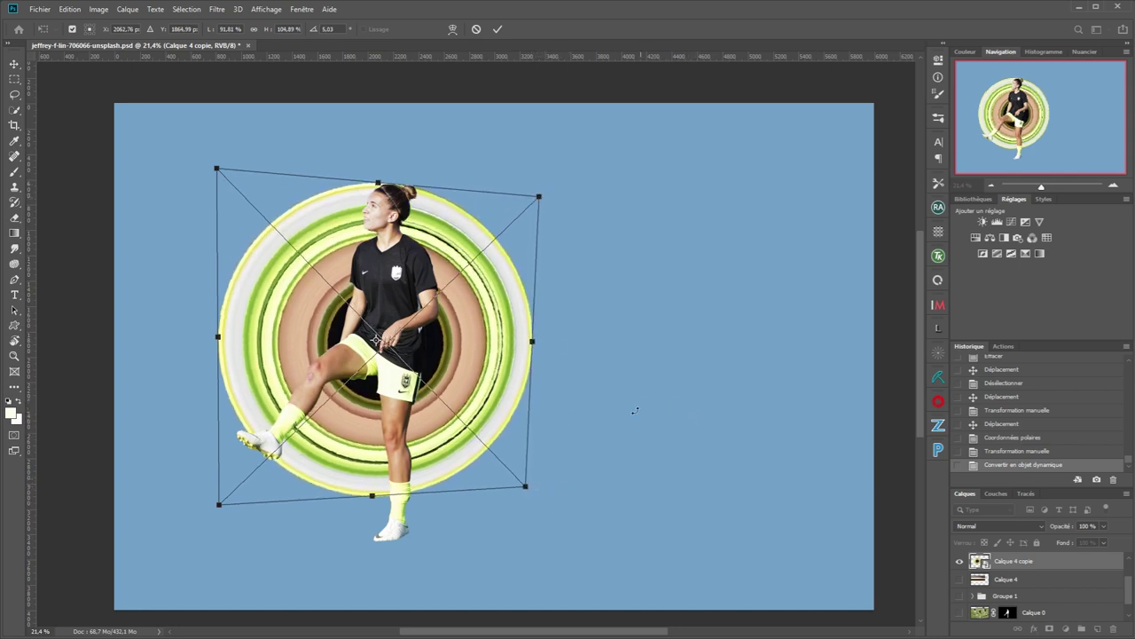
{"action": "left_click_drag", "start_coordinate": [532, 349], "coordinate": [508, 344]}
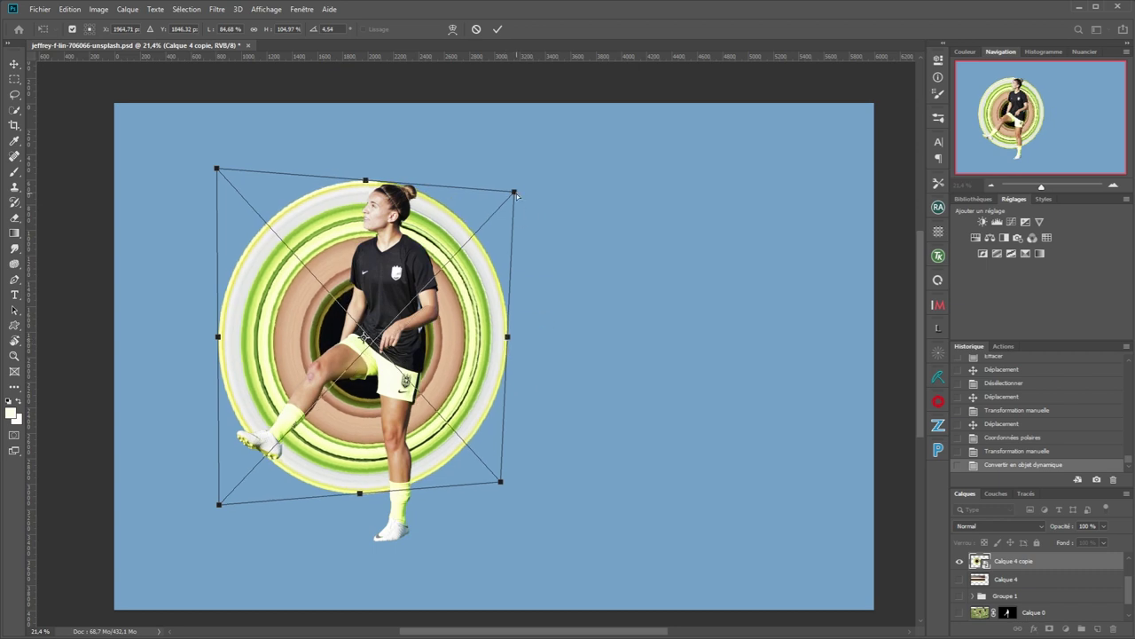
{"action": "left_click_drag", "start_coordinate": [510, 481], "coordinate": [516, 473]}
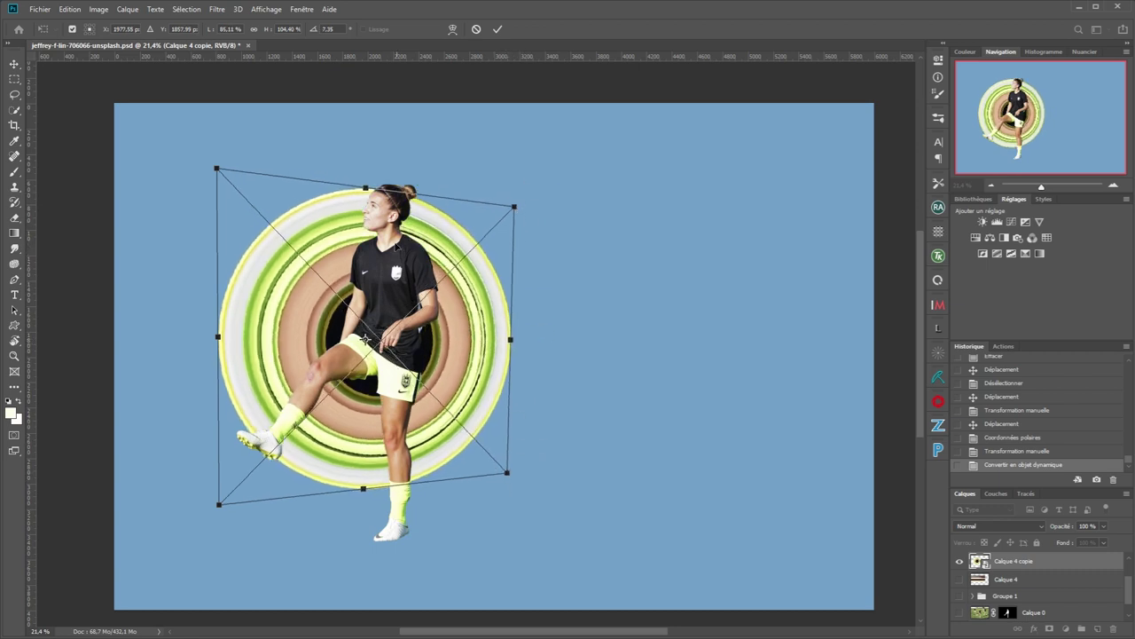
{"action": "left_click_drag", "start_coordinate": [517, 207], "coordinate": [528, 192]}
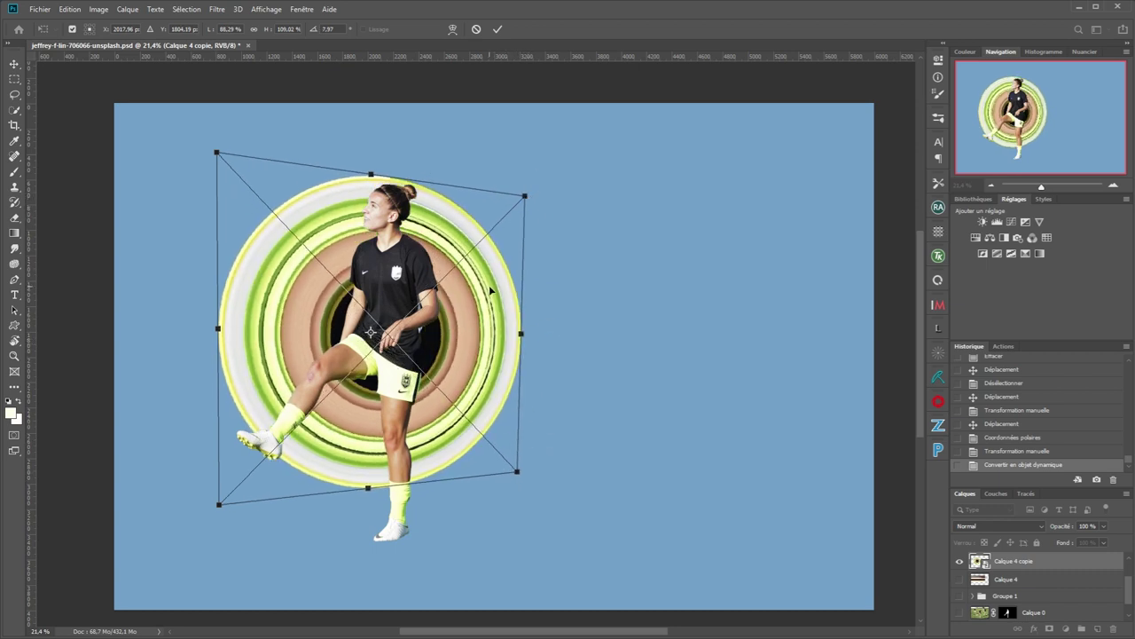
{"action": "left_click_drag", "start_coordinate": [491, 284], "coordinate": [488, 298]}
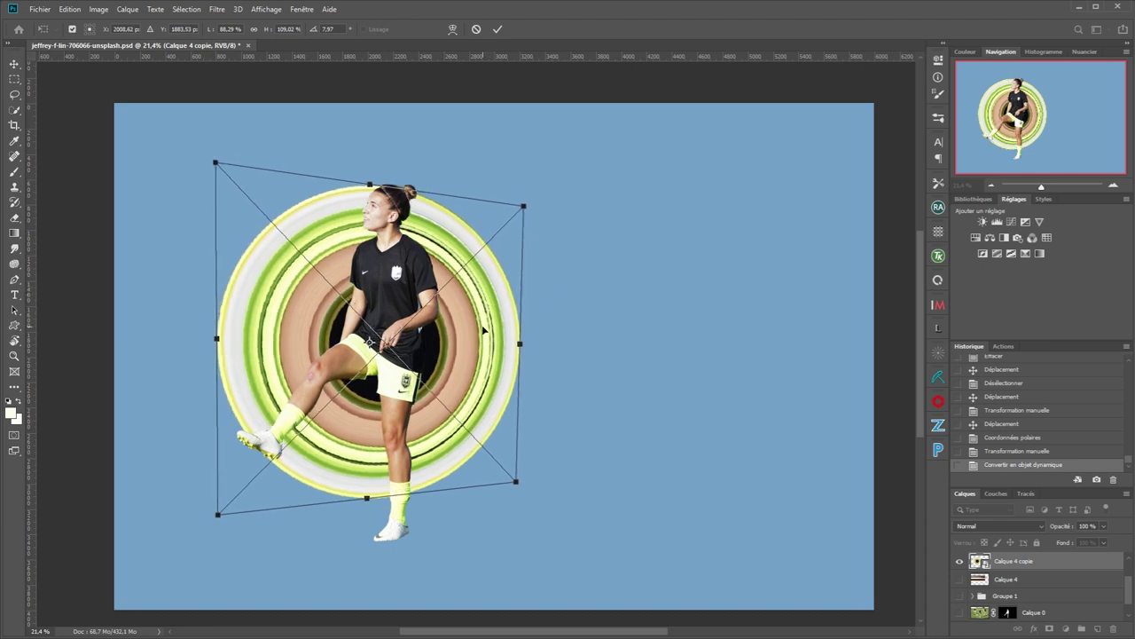
{"action": "left_click", "coordinate": [499, 29]}
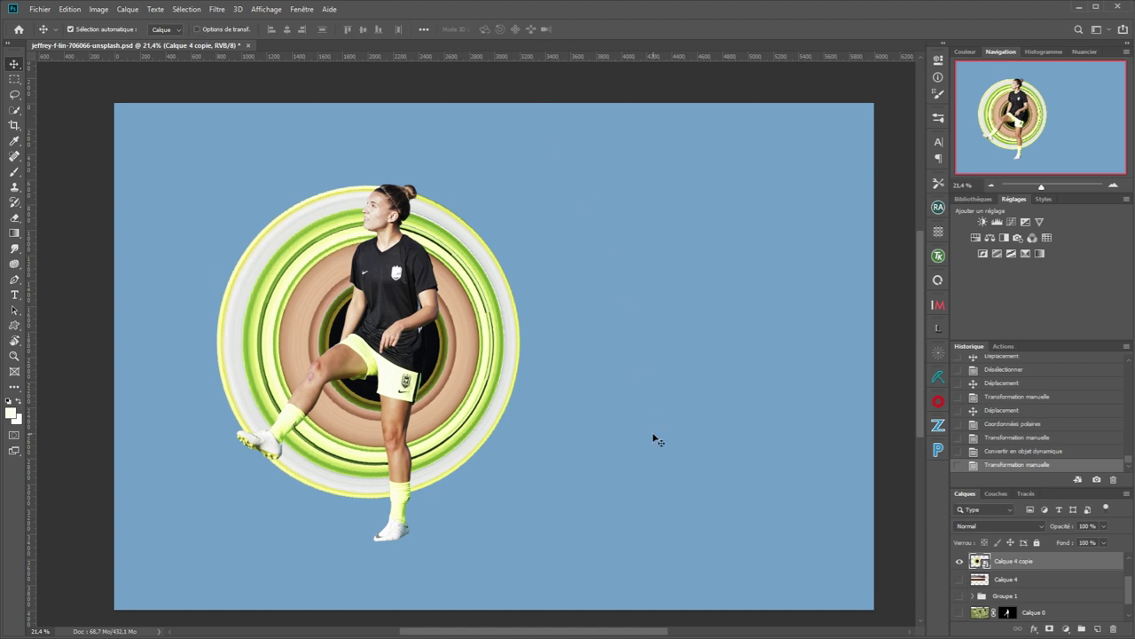
Lasso the disc's lower and right-hand part, from behind the head to the raised foot, and add a layer mask to Calque 4 copie
{"action": "scroll", "coordinate": [1072, 594], "scroll_direction": "up", "scroll_amount": 2}
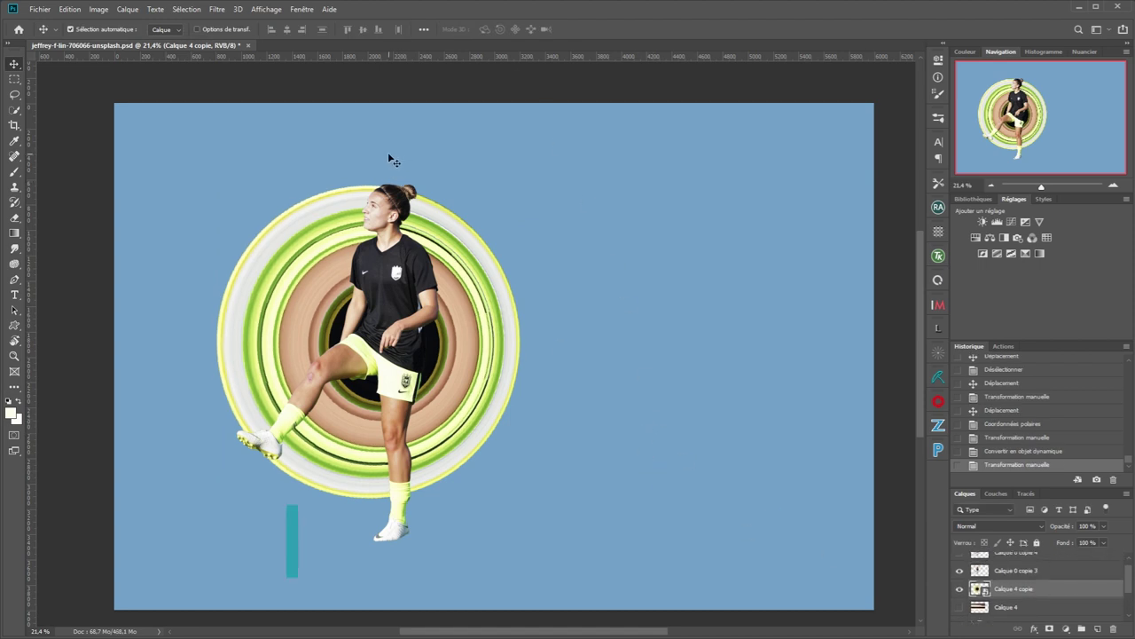
{"action": "key", "text": "l"}
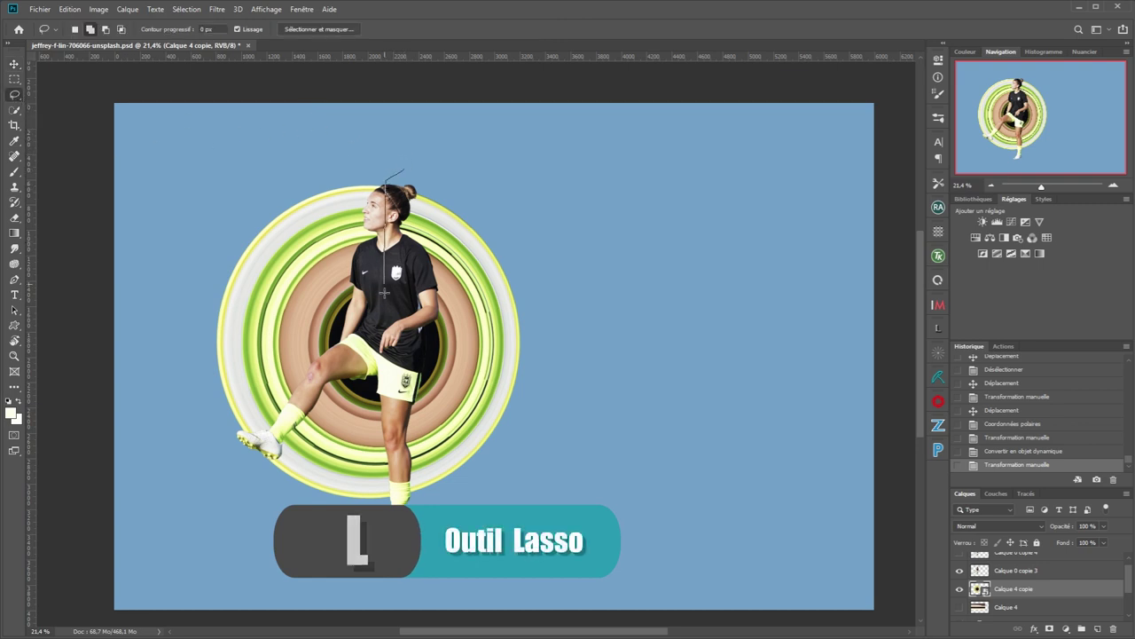
{"action": "mouse_move", "coordinate": [384, 293]}
{"action": "left_mouse_down"}
{"action": "mouse_move", "coordinate": [378, 337]}
{"action": "mouse_move", "coordinate": [327, 365]}
{"action": "mouse_move", "coordinate": [266, 442]}
{"action": "left_mouse_up"}
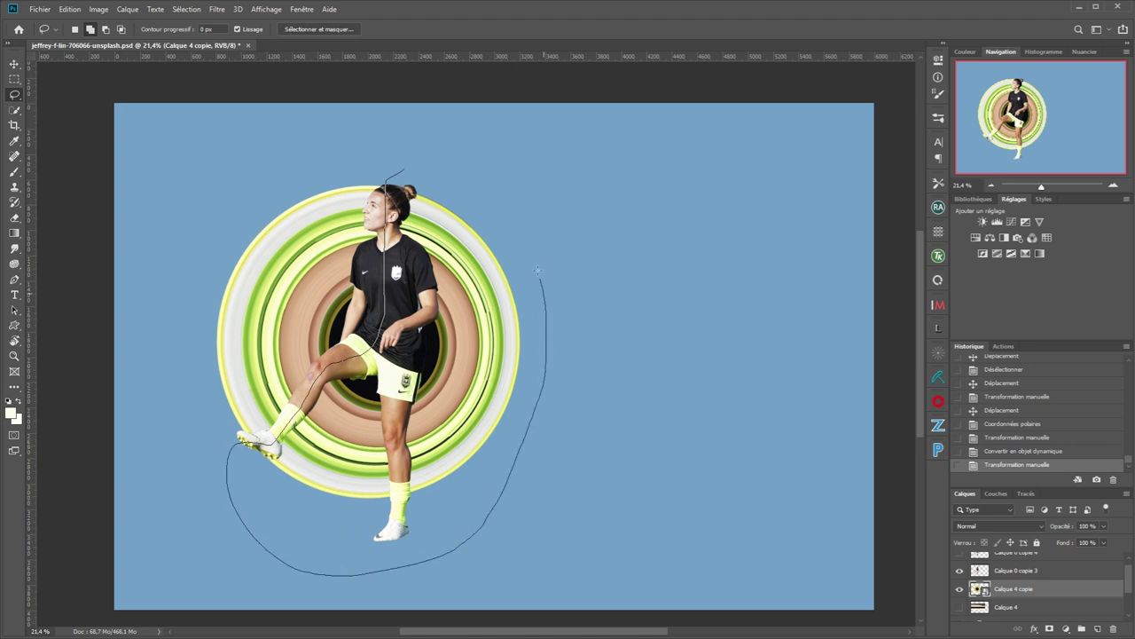
{"action": "left_click_drag", "start_coordinate": [455, 159], "coordinate": [452, 162]}
{"action": "left_click", "coordinate": [1050, 629]}
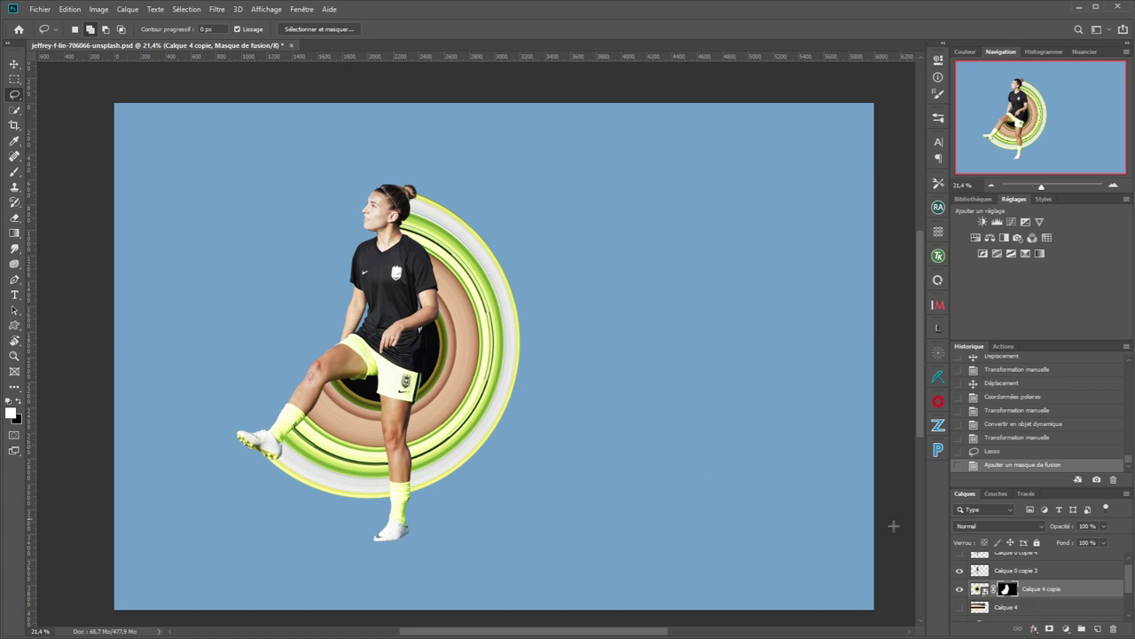
{"action": "left_click_drag", "start_coordinate": [1125, 583], "coordinate": [1125, 603]}
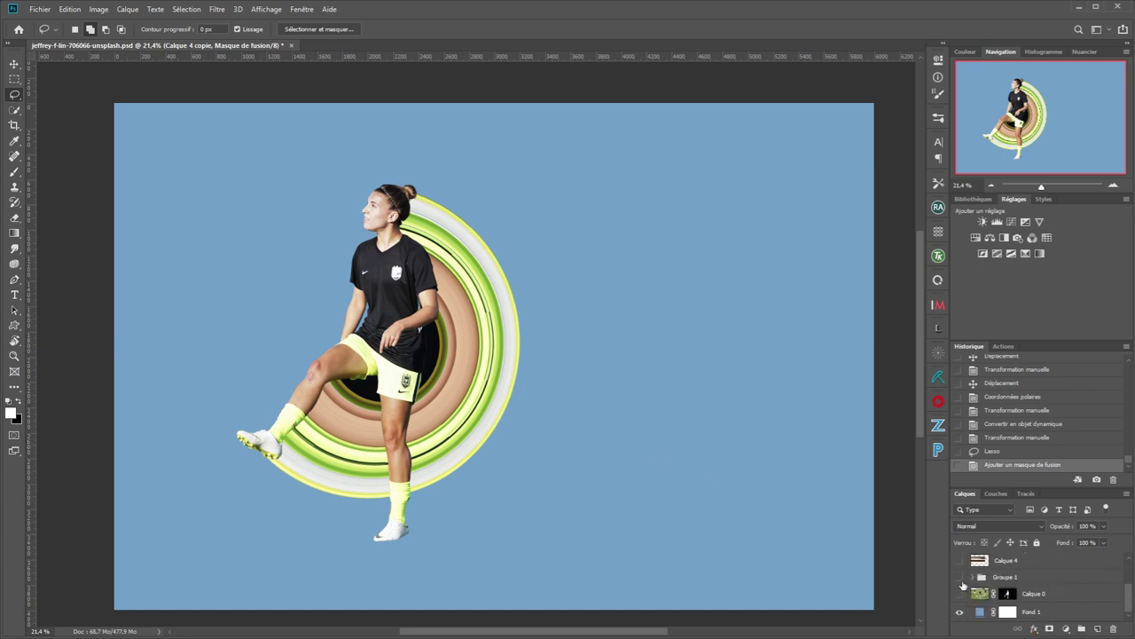
{"action": "left_click", "coordinate": [958, 577]}
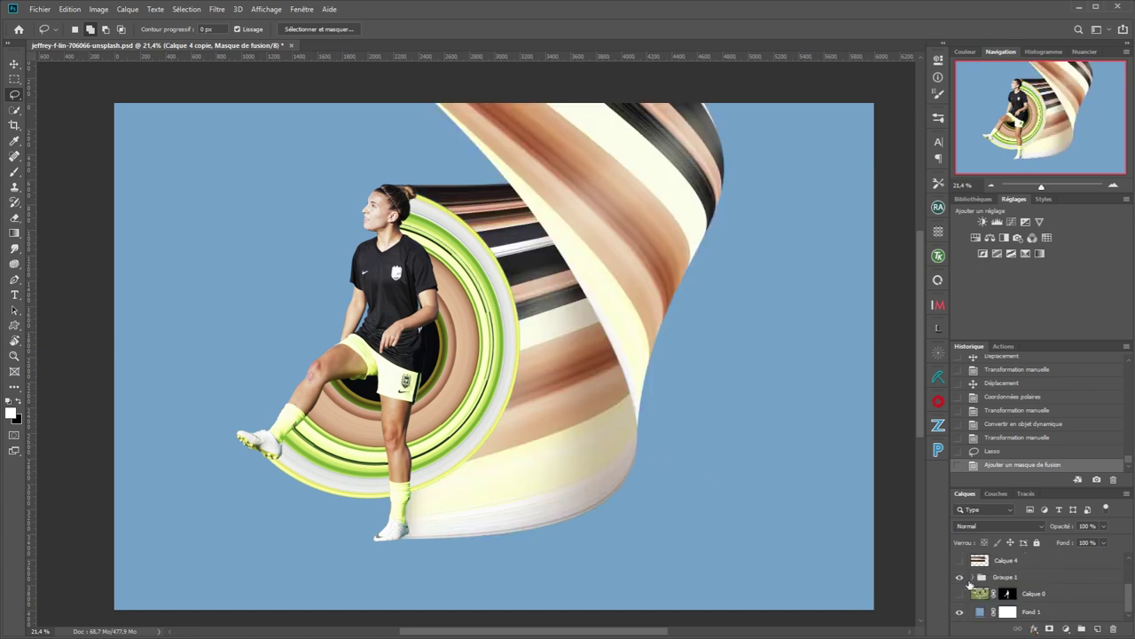
{"action": "left_click", "coordinate": [959, 576]}
{"action": "left_click_drag", "start_coordinate": [1128, 601], "coordinate": [1132, 579]}
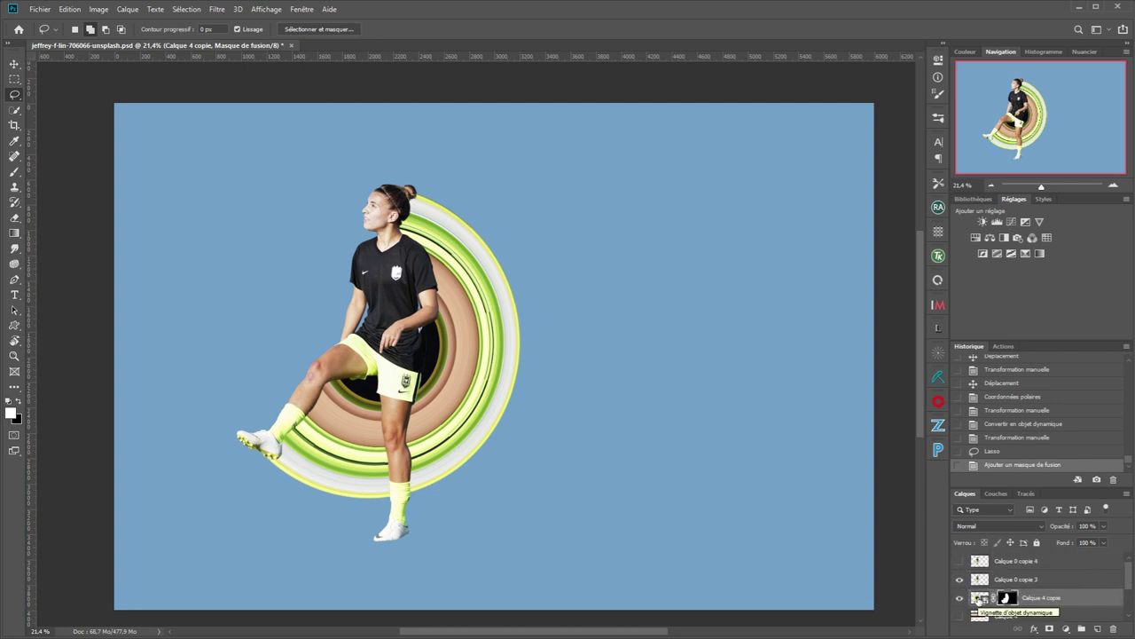
Show the striped band layer Calque 4 and move it right so it starts behind the player
{"action": "scroll", "coordinate": [1131, 581], "scroll_direction": "down", "scroll_amount": 3}
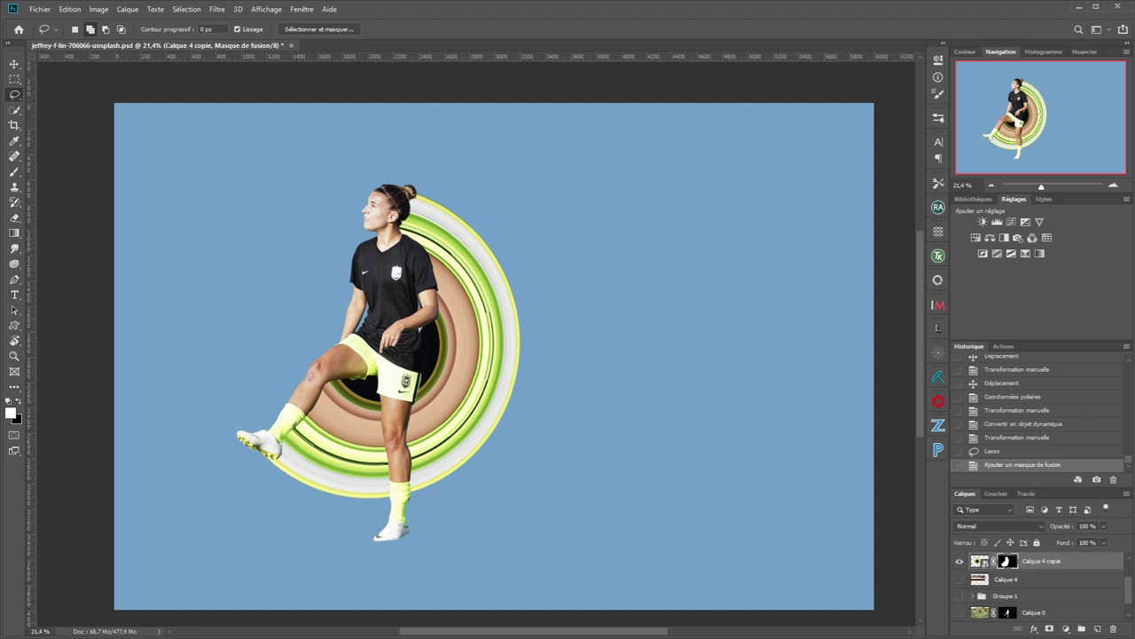
{"action": "left_click", "coordinate": [959, 572]}
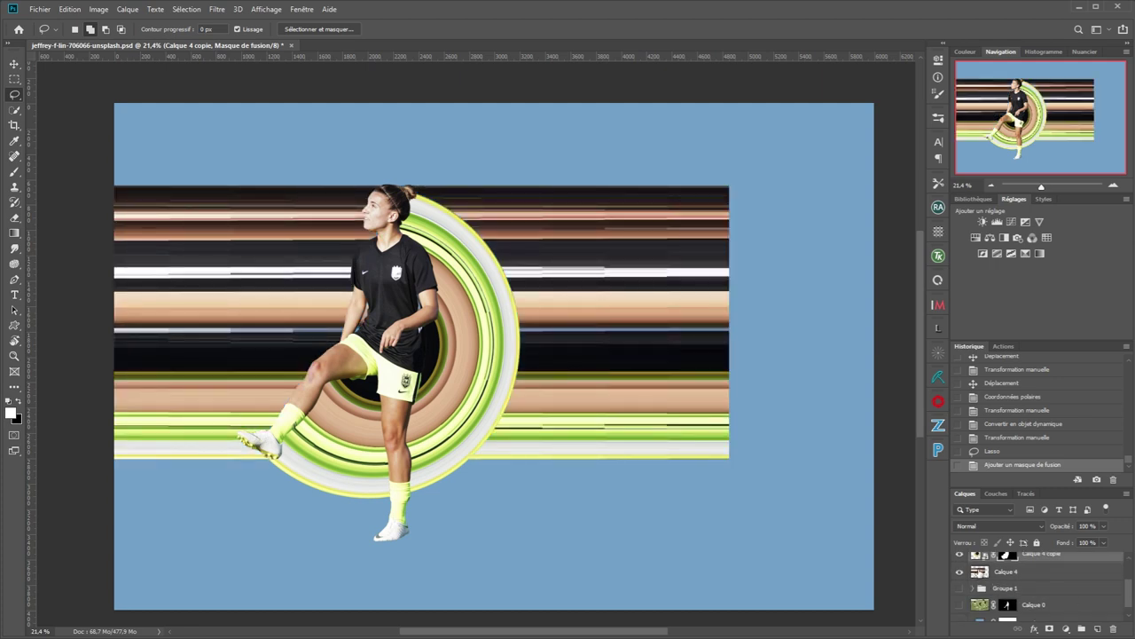
{"action": "key", "text": "alt+bracketleft"}
{"action": "key", "text": "v"}
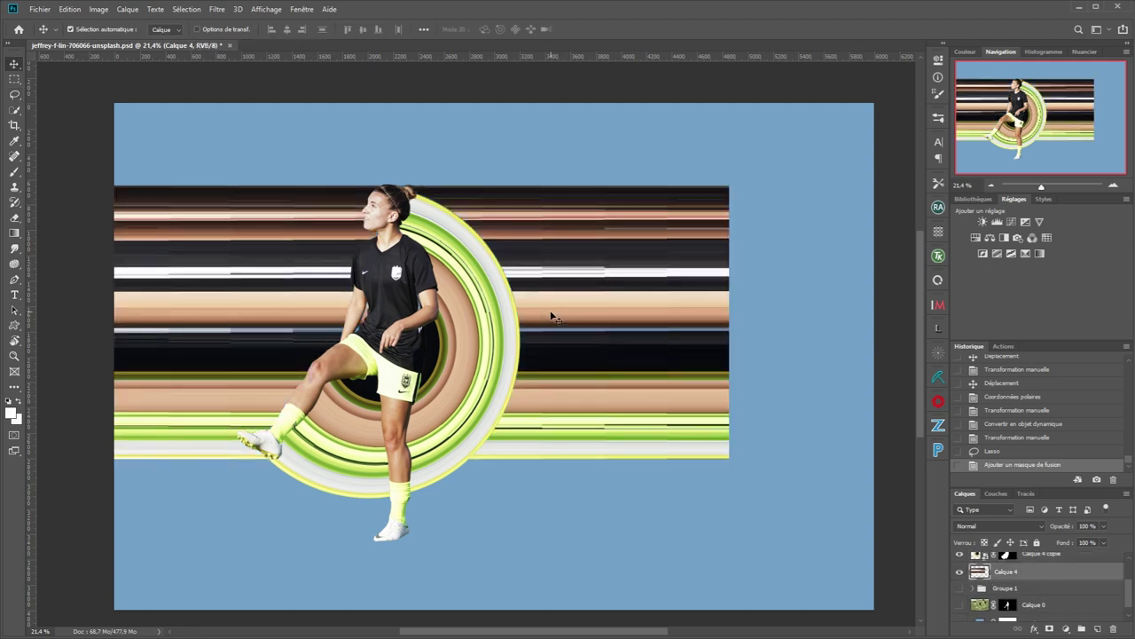
{"action": "left_click_drag", "start_coordinate": [551, 316], "coordinate": [822, 327]}
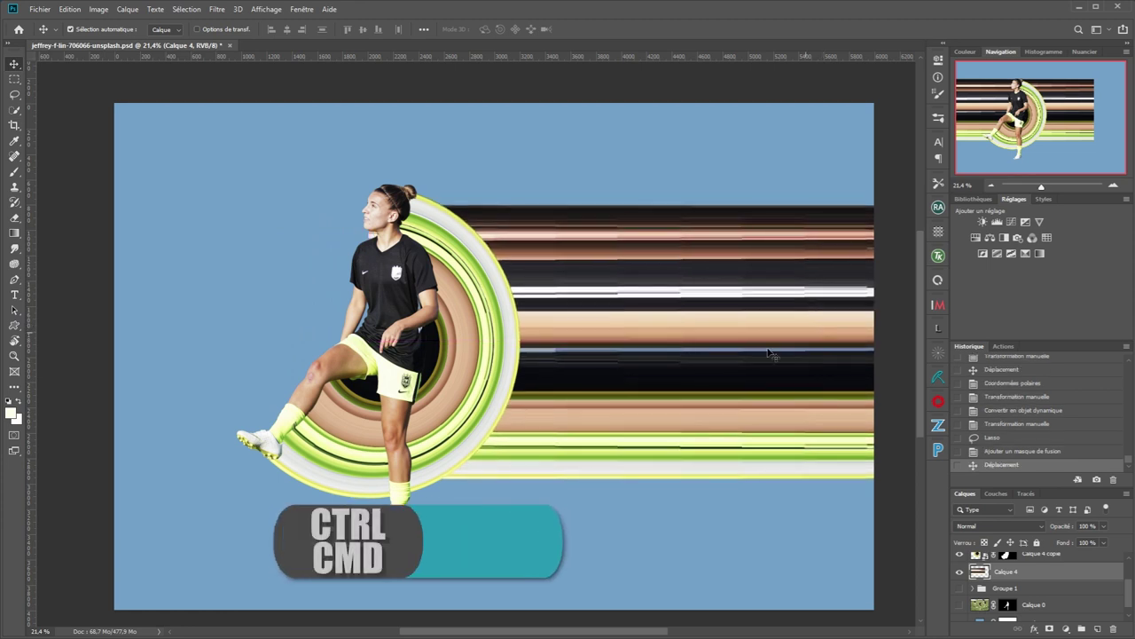
Stretch the Calque 4 band with Free Transform to about 130 % height, from head to foot, and extend it far beyond the canvas's right edge
{"action": "scroll", "coordinate": [754, 350], "scroll_direction": "down", "scroll_amount": 2}
{"action": "key", "text": "ctrl+t"}
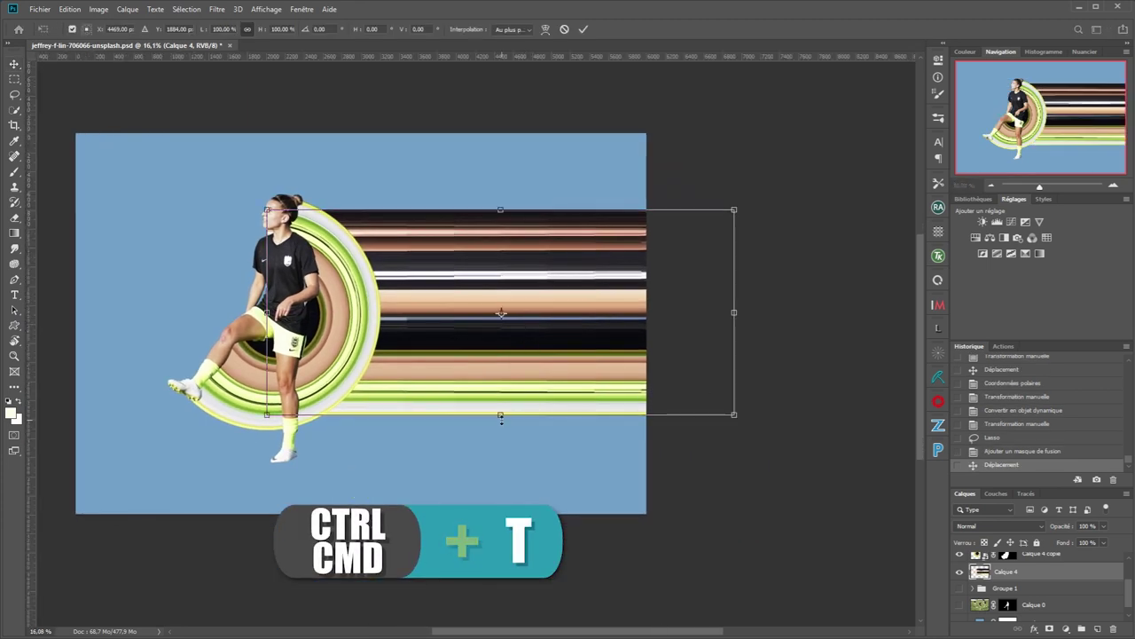
{"action": "left_click_drag", "start_coordinate": [501, 418], "coordinate": [502, 461]}
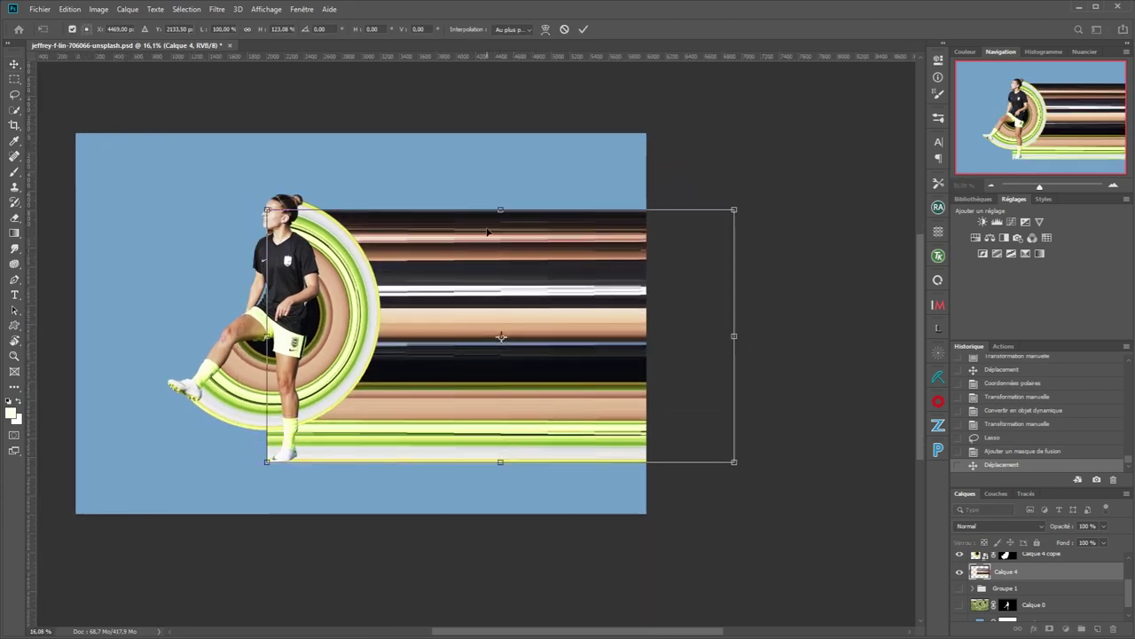
{"action": "left_click_drag", "start_coordinate": [502, 211], "coordinate": [501, 194]}
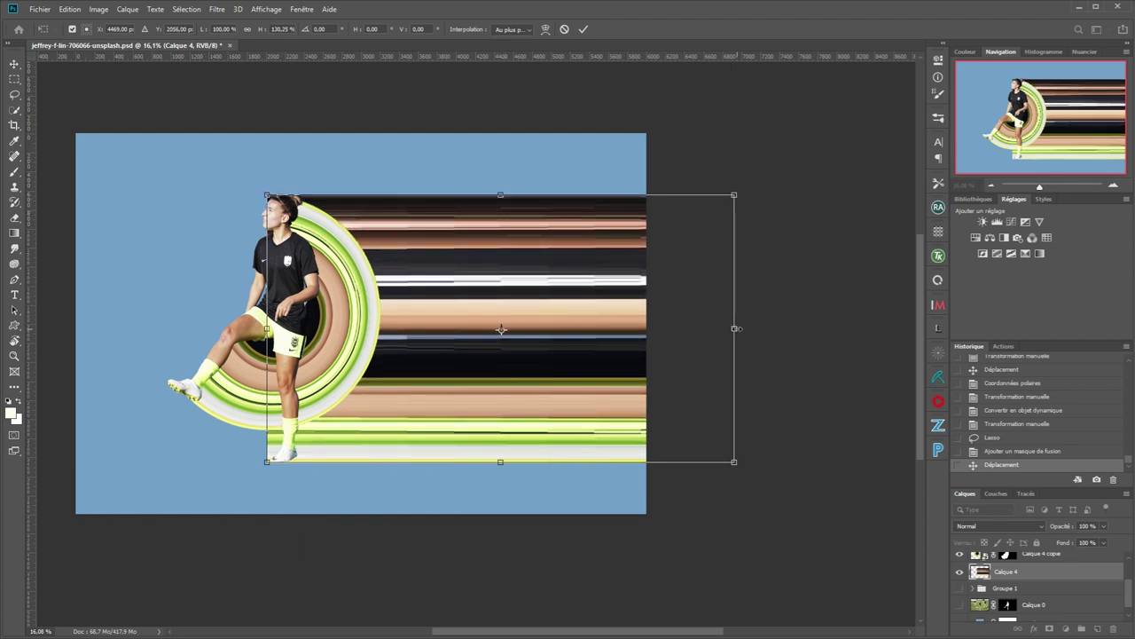
{"action": "left_click_drag", "start_coordinate": [736, 328], "coordinate": [855, 344]}
{"action": "scroll", "coordinate": [500, 376], "scroll_direction": "down", "scroll_amount": 2}
{"action": "left_click_drag", "start_coordinate": [414, 371], "coordinate": [490, 395]}
{"action": "left_click", "coordinate": [583, 29]}
Convert Calque 4 to a smart object and warp its upper-right corner up and inward above the canvas, curving the upper edge
{"action": "right_click", "coordinate": [1049, 575]}
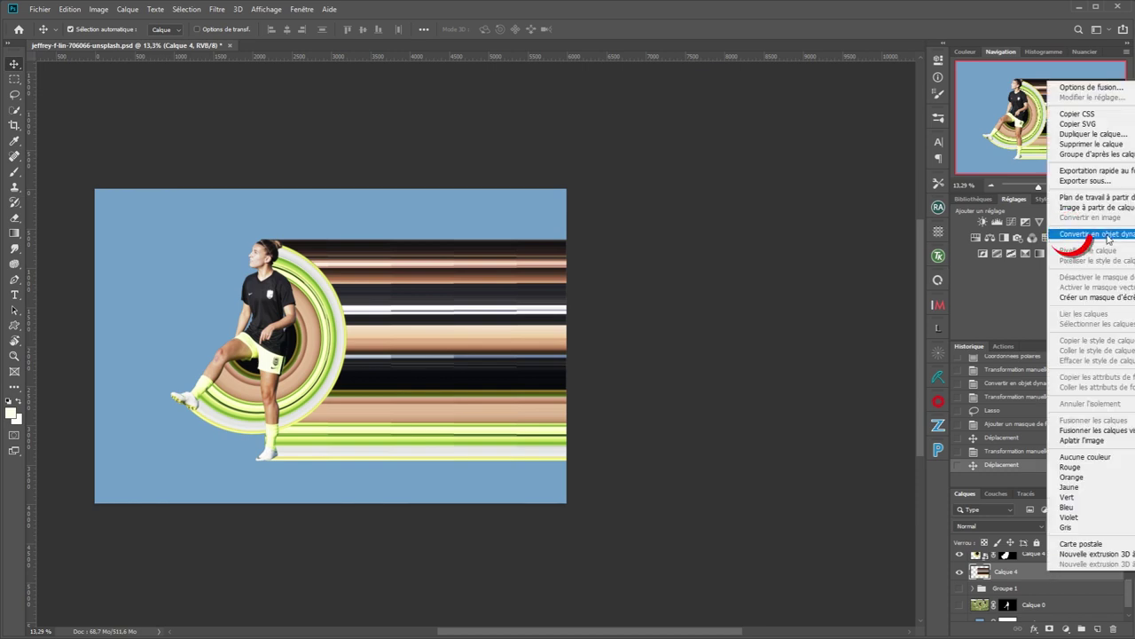
{"action": "left_click", "coordinate": [1078, 295]}
{"action": "key", "text": "ctrl+t"}
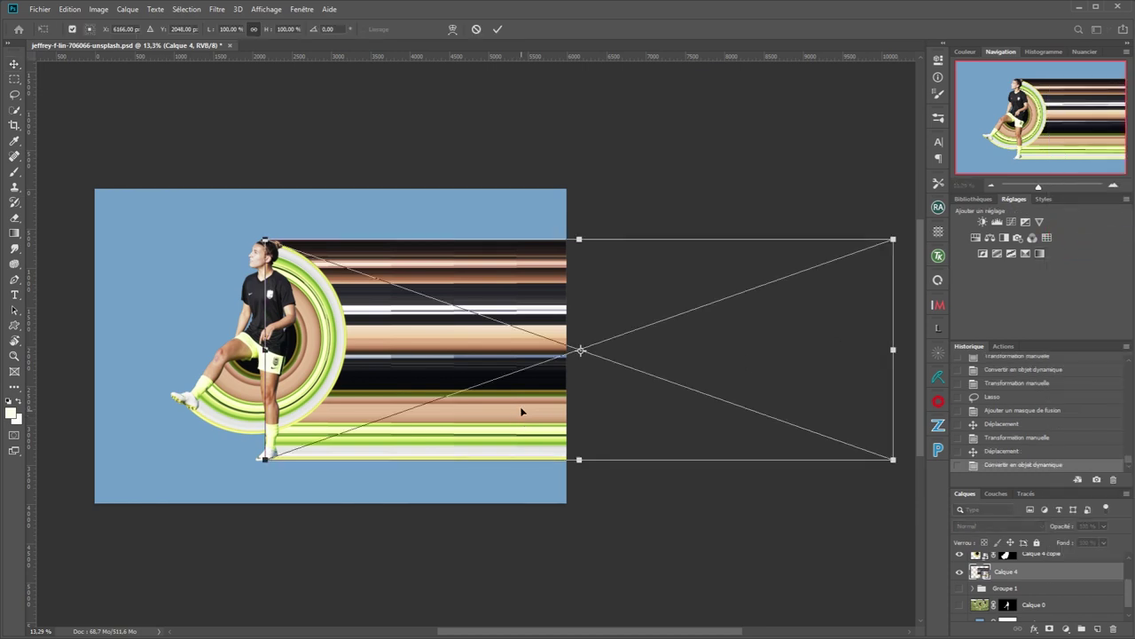
{"action": "right_click", "coordinate": [578, 364]}
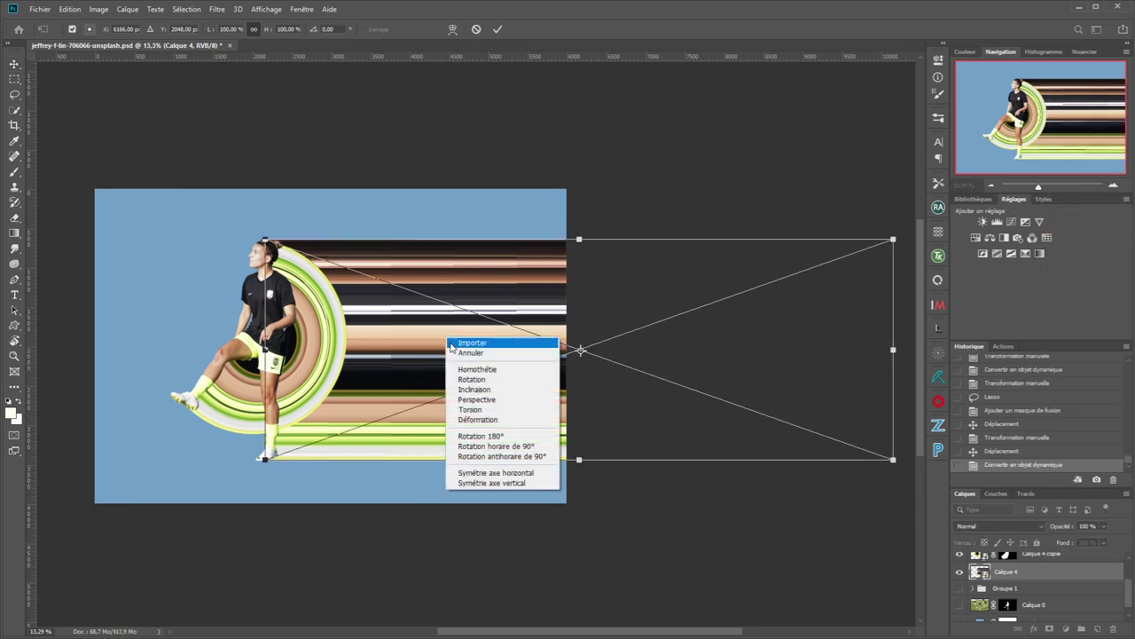
{"action": "left_click", "coordinate": [497, 421]}
{"action": "left_click_drag", "start_coordinate": [894, 239], "coordinate": [391, 89]}
{"action": "left_click_drag", "start_coordinate": [895, 313], "coordinate": [484, 99]}
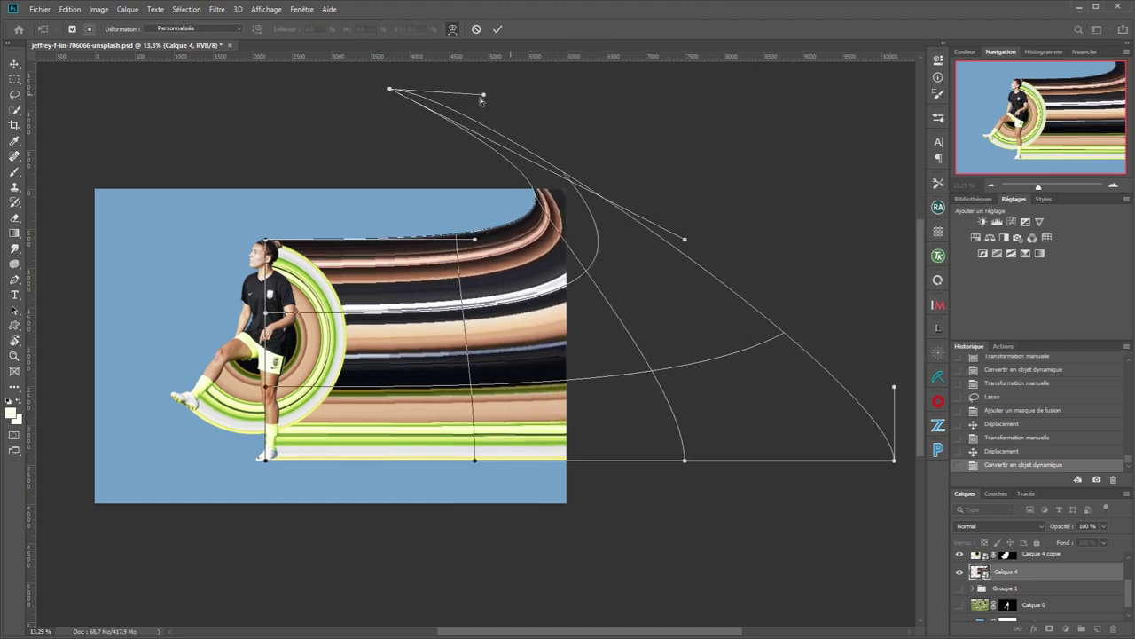
{"action": "left_click_drag", "start_coordinate": [684, 239], "coordinate": [362, 145]}
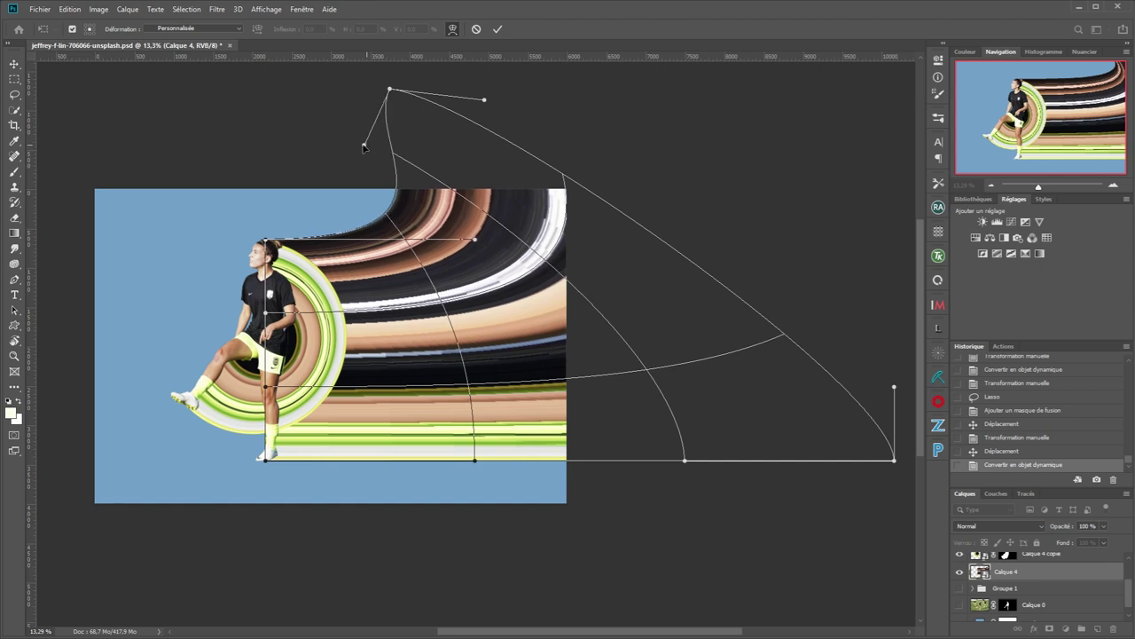
Fold the warped band's lower-right corner up above the canvas and bend its lower edge so the ribbon turns over itself
{"action": "left_click_drag", "start_coordinate": [896, 462], "coordinate": [578, 139]}
{"action": "left_click_drag", "start_coordinate": [894, 388], "coordinate": [536, 134]}
{"action": "left_click_drag", "start_coordinate": [685, 461], "coordinate": [272, 299]}
{"action": "mouse_move", "coordinate": [576, 141]}
{"action": "left_mouse_down"}
{"action": "mouse_move", "coordinate": [608, 197]}
{"action": "mouse_move", "coordinate": [497, 200]}
{"action": "mouse_move", "coordinate": [572, 137]}
{"action": "left_mouse_up"}
{"action": "left_click_drag", "start_coordinate": [476, 462], "coordinate": [636, 468]}
Pull the ribbon's upper end further inward and tighten the upper edge's curve behind the player's head
{"action": "left_click_drag", "start_coordinate": [362, 145], "coordinate": [403, 165]}
{"action": "left_click_drag", "start_coordinate": [391, 89], "coordinate": [302, 127]}
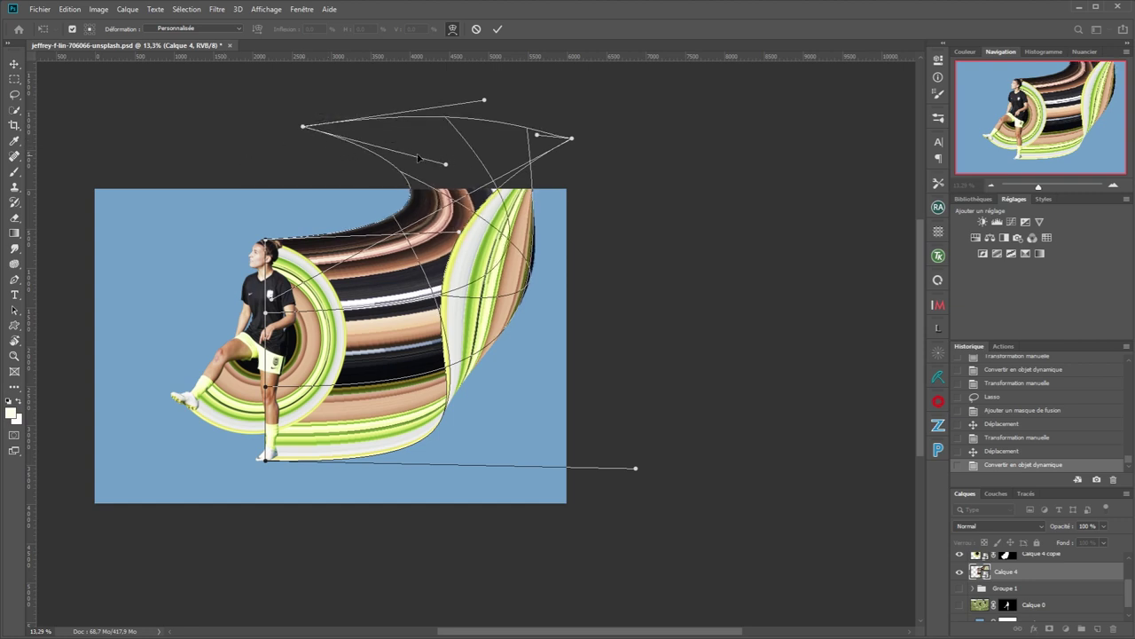
{"action": "left_click_drag", "start_coordinate": [426, 204], "coordinate": [403, 219]}
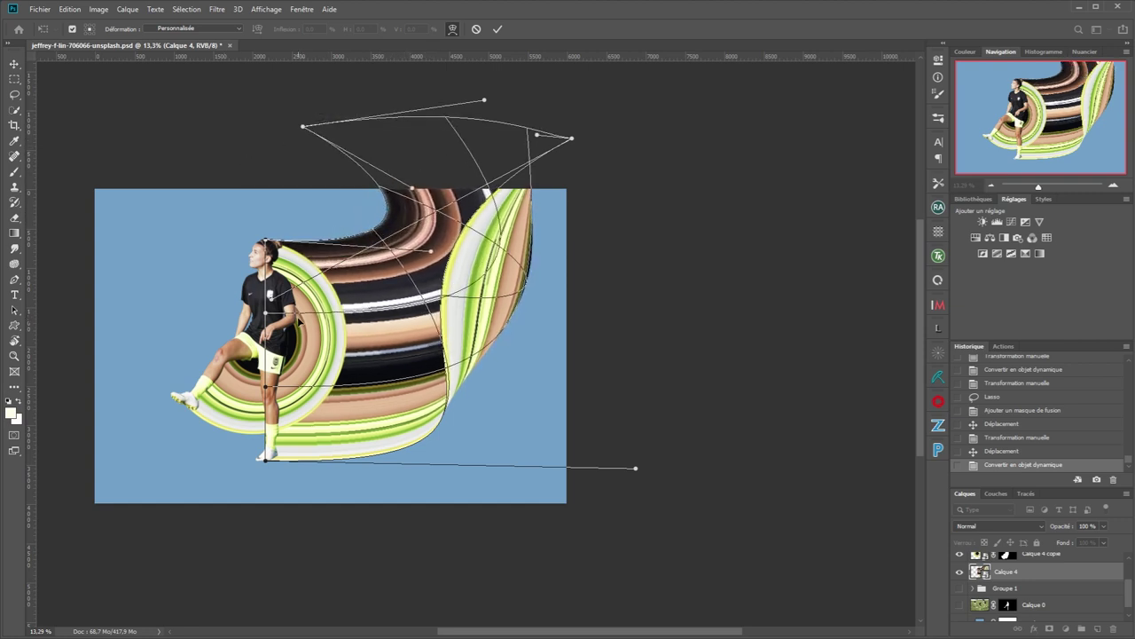
Widen the ribbon's folded part by pulling the lower-edge handle past the player and the end's side handle down below the fold
{"action": "scroll", "coordinate": [324, 334], "scroll_direction": "up", "scroll_amount": 2}
{"action": "left_click_drag", "start_coordinate": [324, 333], "coordinate": [497, 362]}
{"action": "left_click_drag", "start_coordinate": [648, 328], "coordinate": [696, 355]}
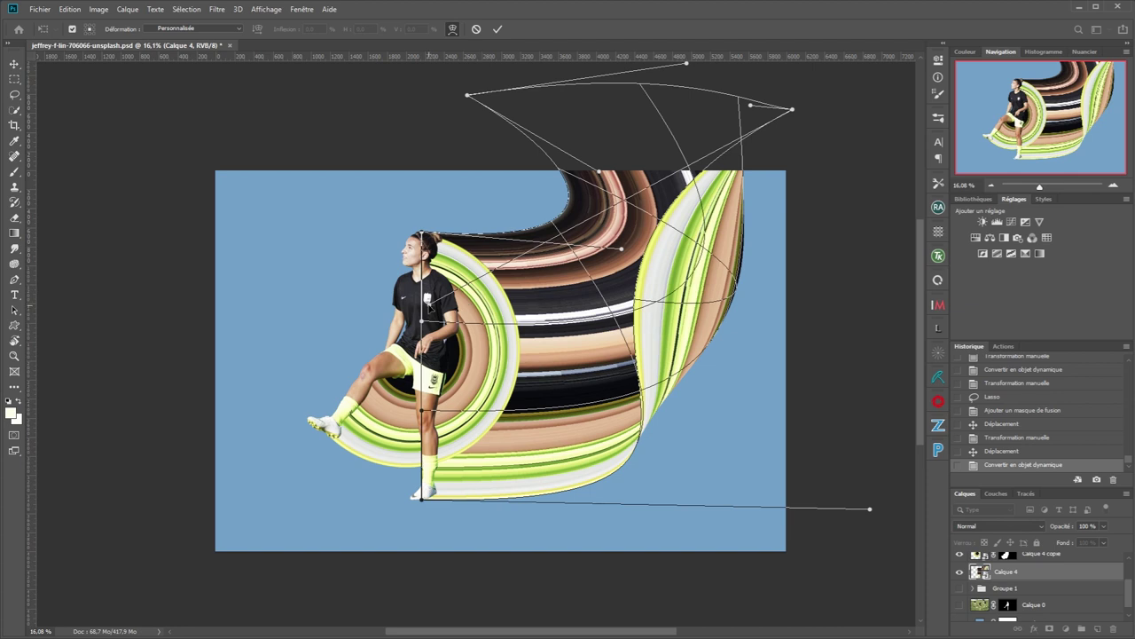
{"action": "left_click_drag", "start_coordinate": [431, 306], "coordinate": [260, 355]}
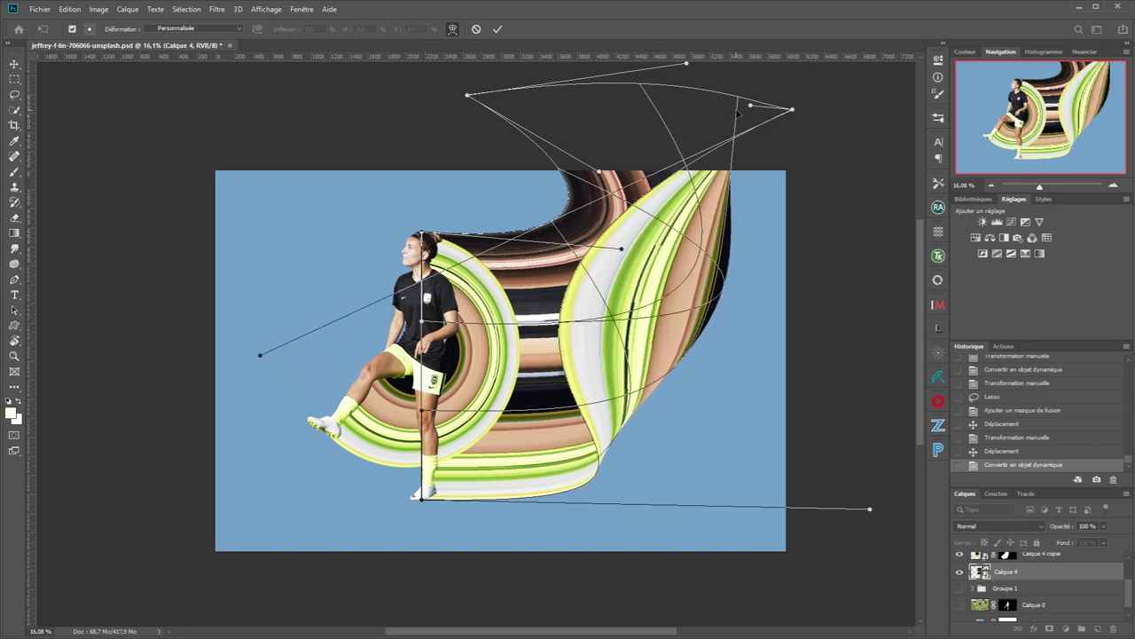
{"action": "left_click_drag", "start_coordinate": [737, 111], "coordinate": [718, 477]}
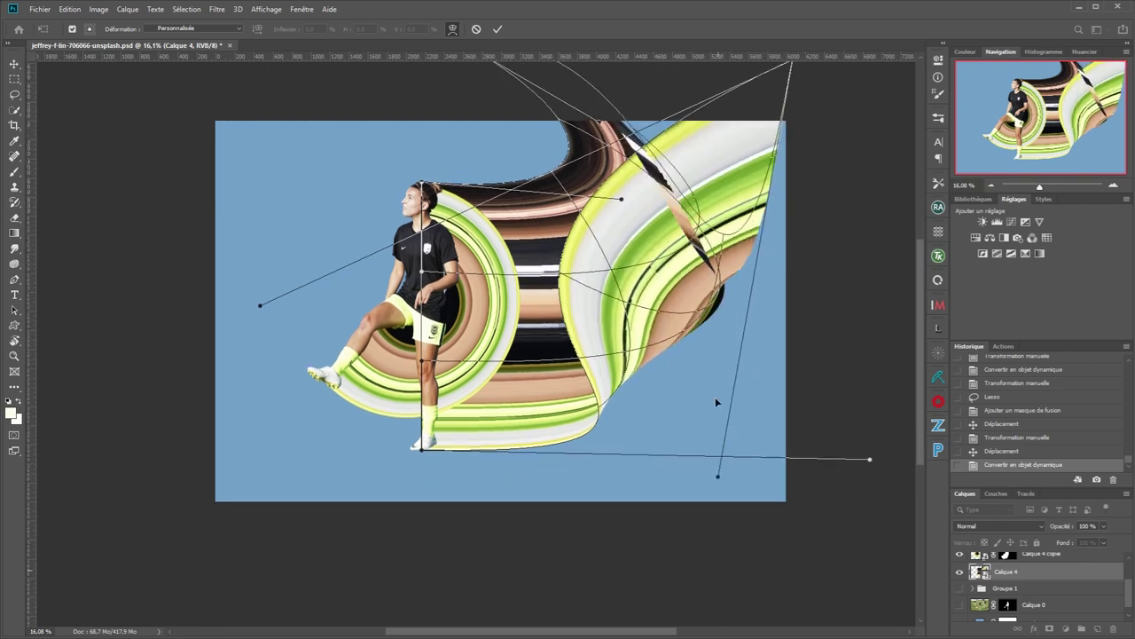
Refine the ribbon's upper end, side handle and lower fold into smoother curves and apply the warp
{"action": "left_click_drag", "start_coordinate": [716, 403], "coordinate": [674, 367]}
{"action": "scroll", "coordinate": [590, 412], "scroll_direction": "up", "scroll_amount": 3}
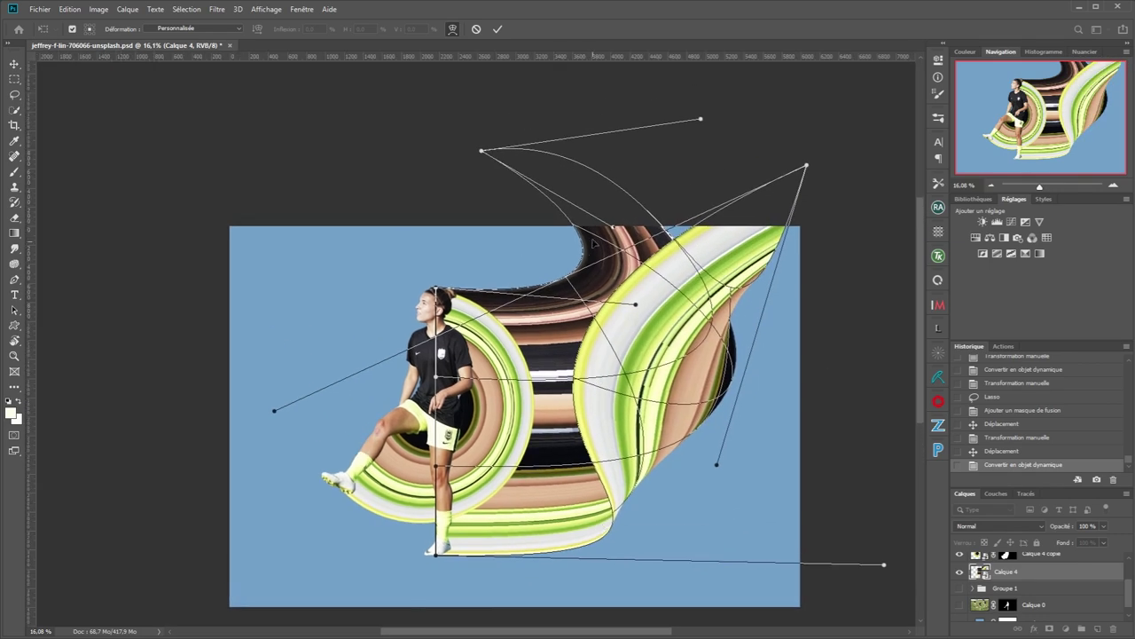
{"action": "left_click_drag", "start_coordinate": [595, 235], "coordinate": [585, 227]}
{"action": "left_click_drag", "start_coordinate": [480, 152], "coordinate": [419, 158]}
{"action": "left_click_drag", "start_coordinate": [584, 260], "coordinate": [546, 195]}
{"action": "left_click_drag", "start_coordinate": [701, 119], "coordinate": [784, 188]}
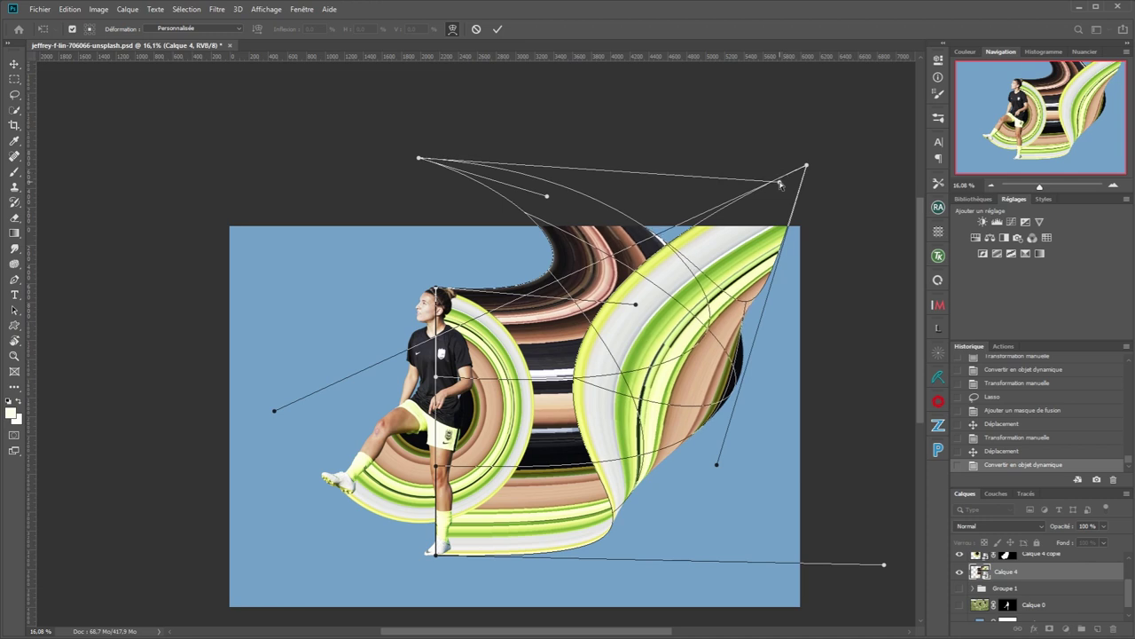
{"action": "left_click_drag", "start_coordinate": [716, 466], "coordinate": [716, 481]}
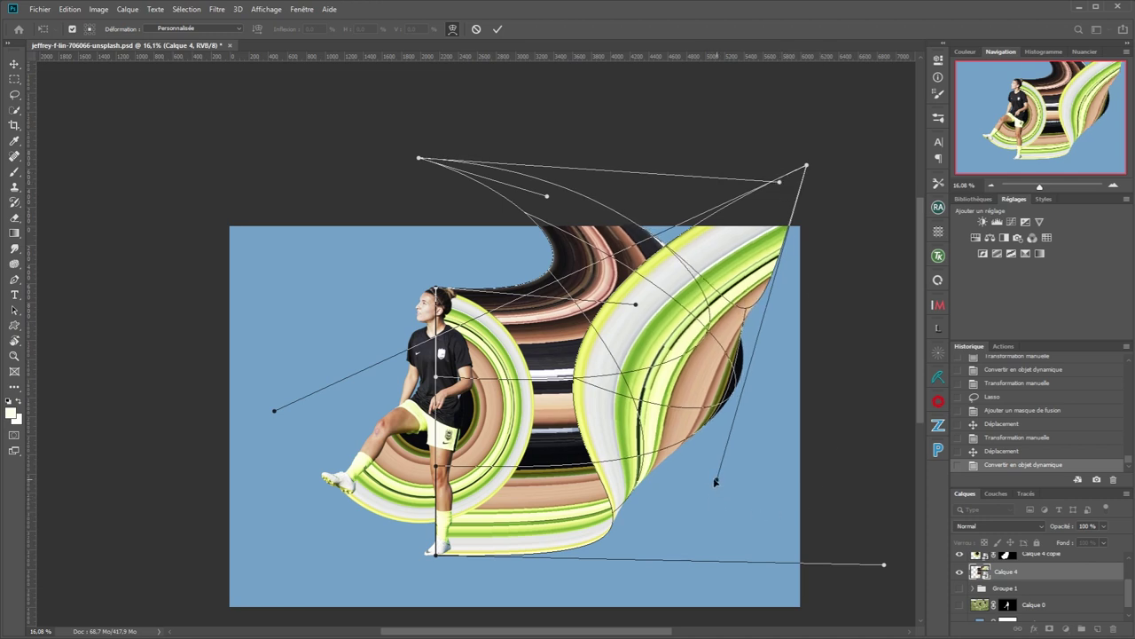
{"action": "left_click_drag", "start_coordinate": [626, 498], "coordinate": [632, 505]}
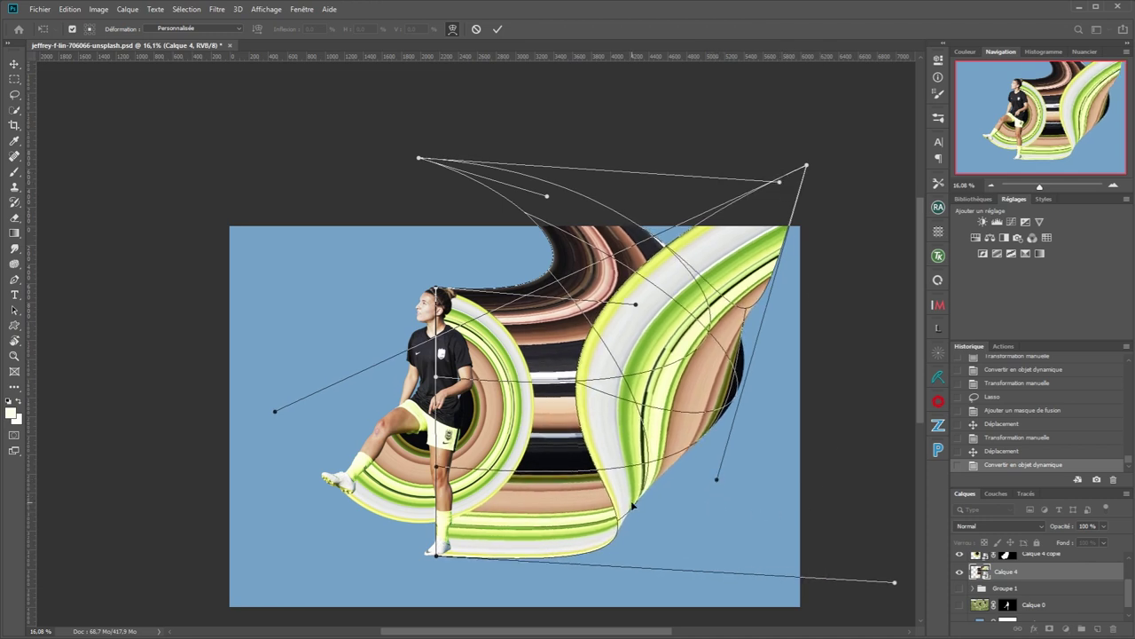
{"action": "left_click", "coordinate": [497, 29]}
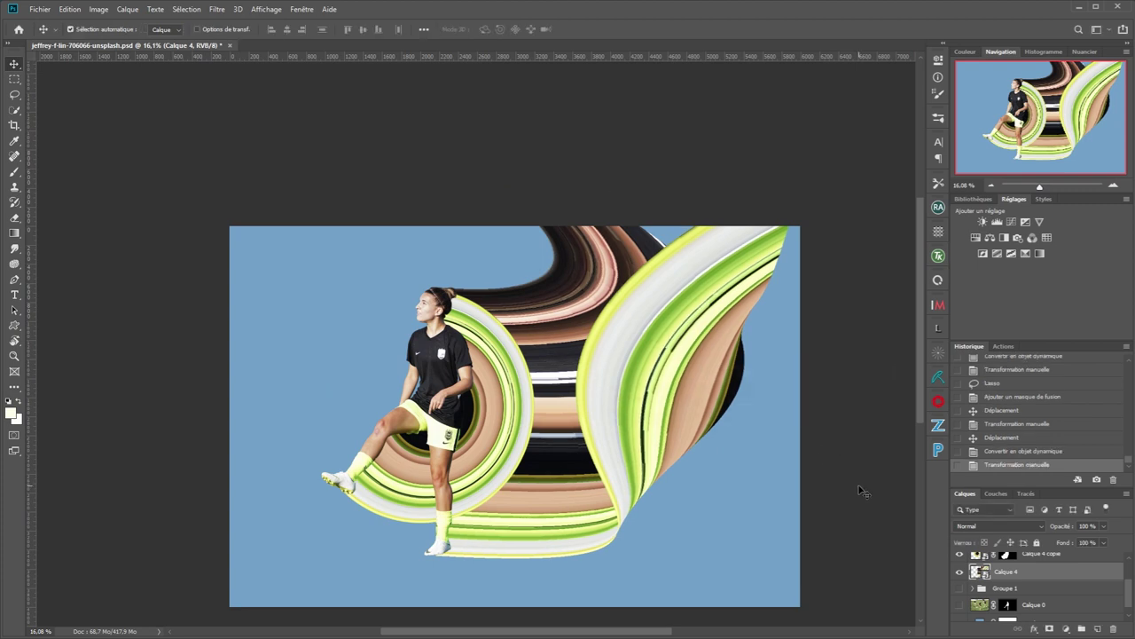
Add a new layer above Calque 4 copie, clip it to that layer and set its blend mode to Produit
{"action": "scroll", "coordinate": [1132, 599], "scroll_direction": "up", "scroll_amount": 3}
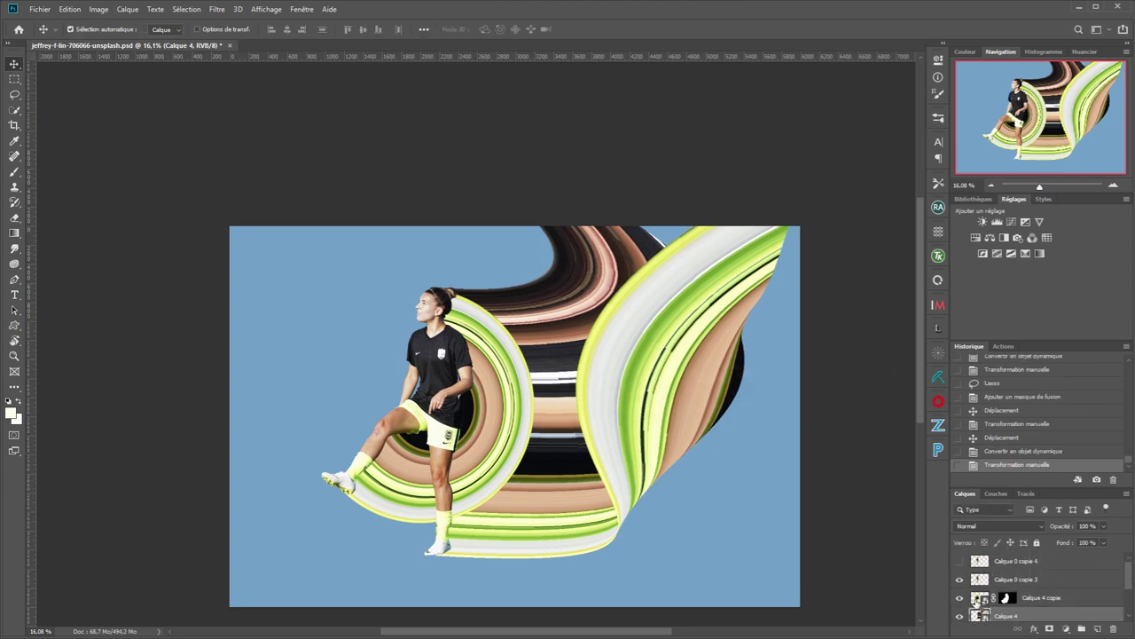
{"action": "left_click", "coordinate": [1096, 629]}
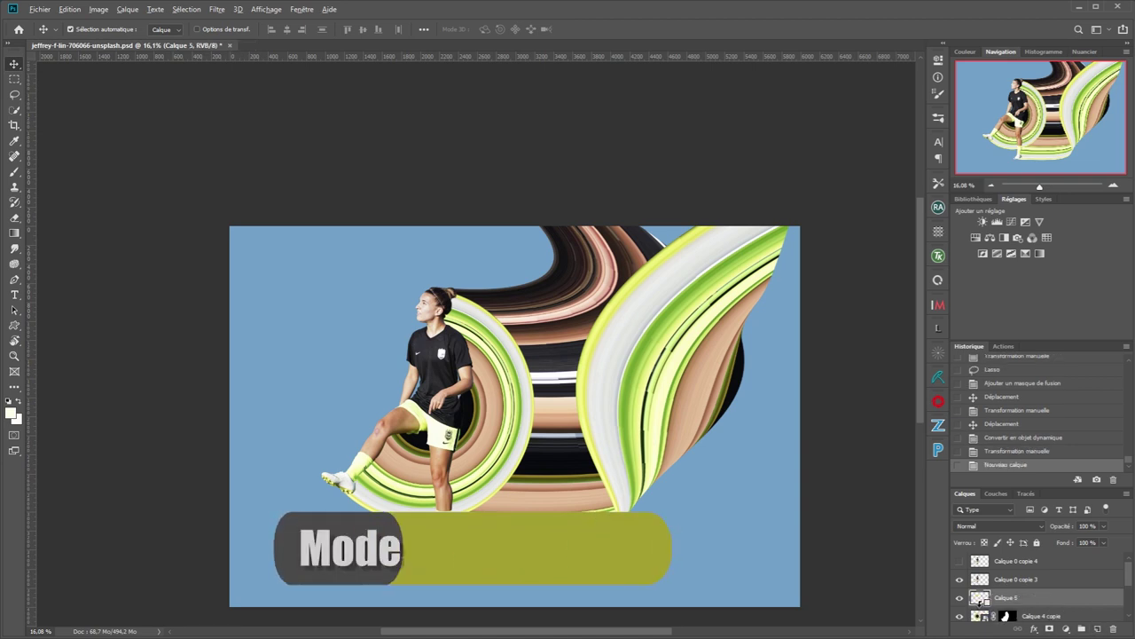
{"action": "left_click", "coordinate": [979, 606], "text": "alt"}
{"action": "left_click", "coordinate": [995, 528]}
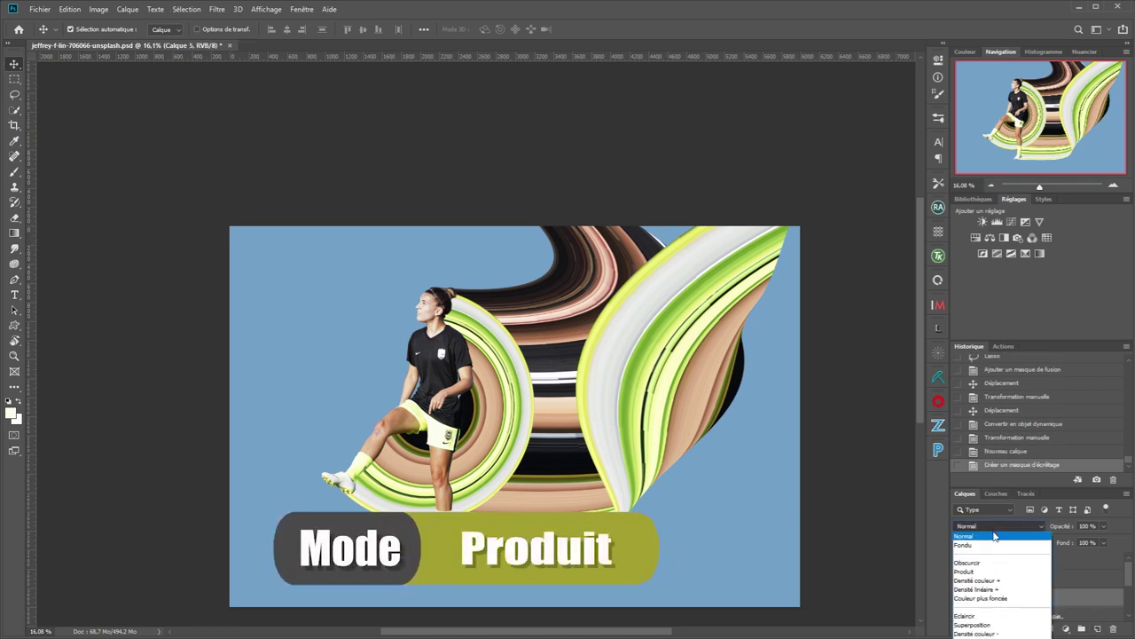
{"action": "left_click", "coordinate": [982, 573]}
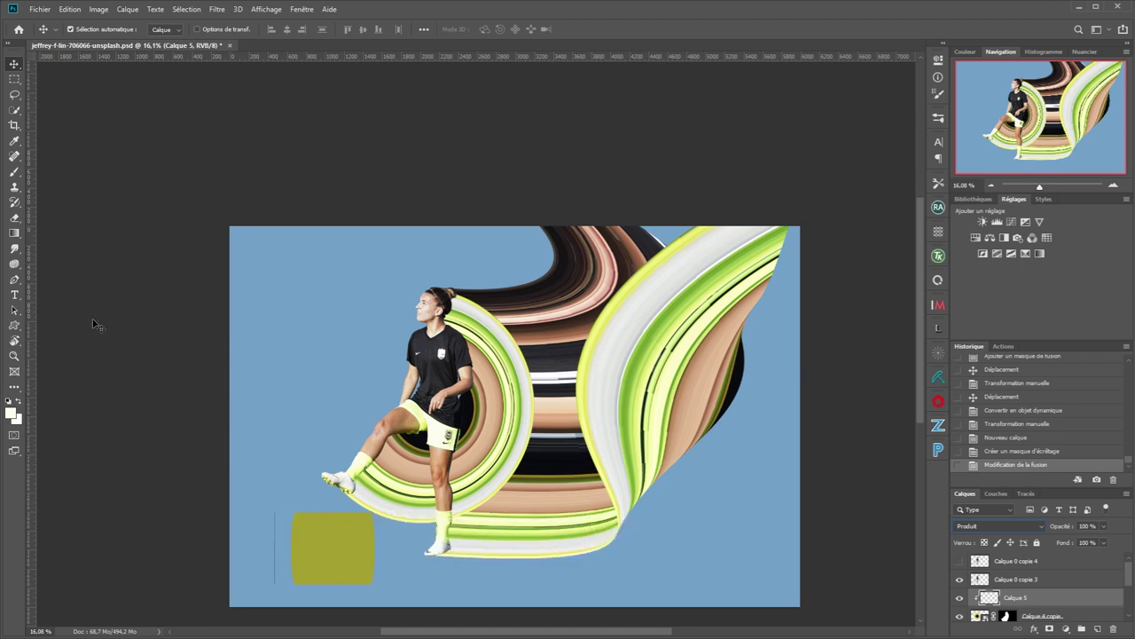
Sample dark brown from the ribbon and brush soft shadows onto the disc around the player's head and back, using brush sizes 234 and 143
{"action": "left_click", "coordinate": [16, 173]}
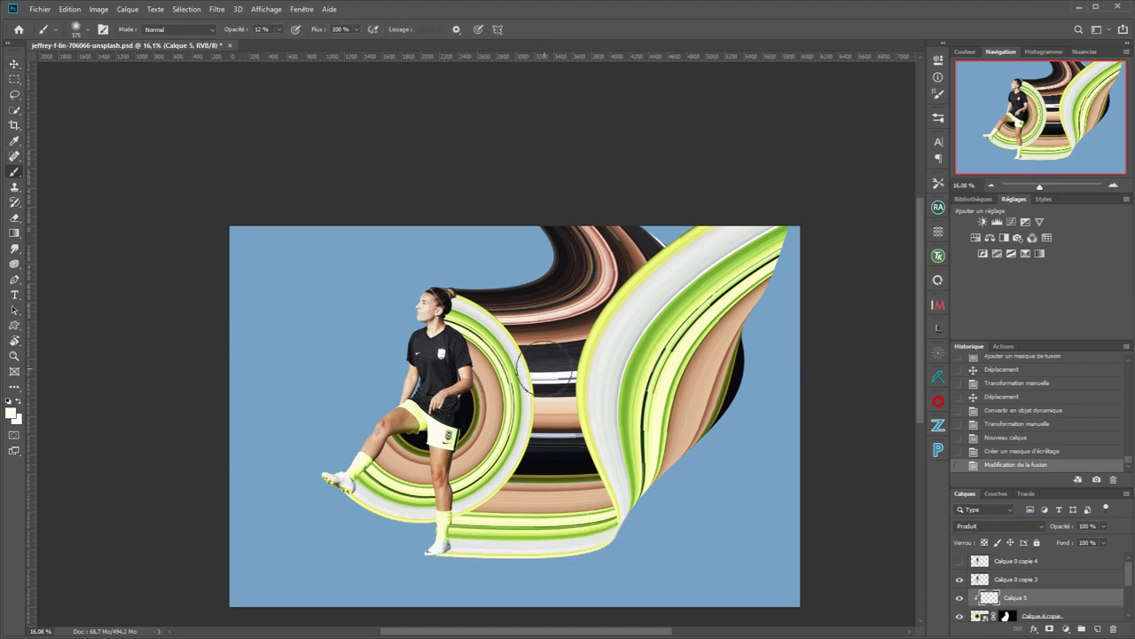
{"action": "left_click", "coordinate": [502, 304], "text": "alt"}
{"action": "scroll", "coordinate": [465, 330], "scroll_direction": "up", "scroll_amount": 2}
{"action": "scroll", "coordinate": [479, 327], "scroll_direction": "up", "scroll_amount": 2}
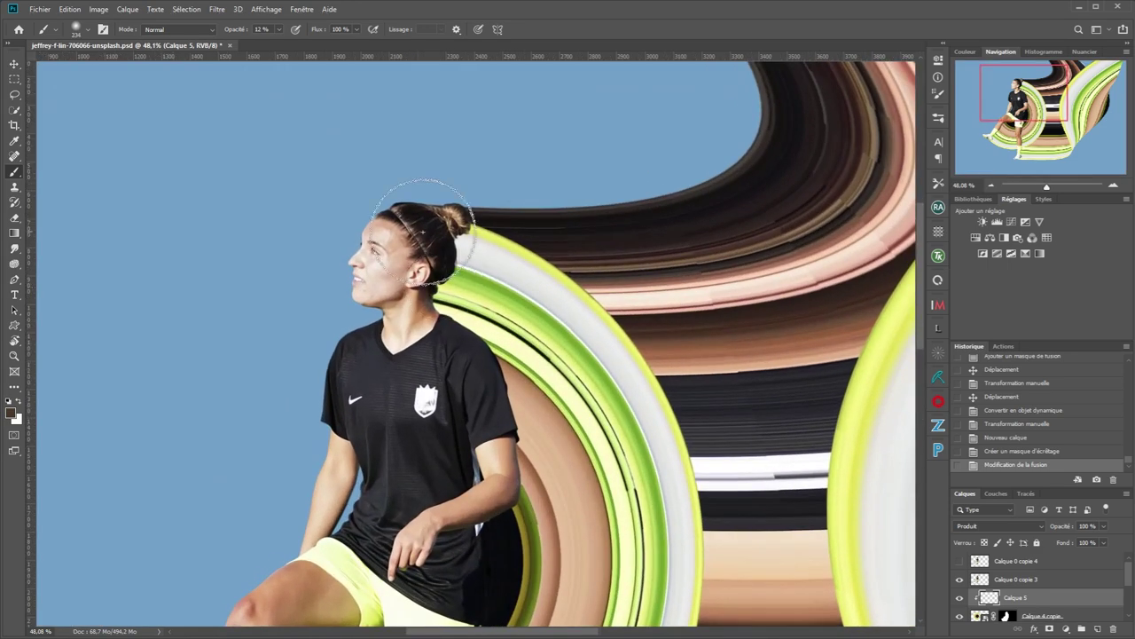
{"action": "left_click_drag", "start_coordinate": [441, 289], "coordinate": [466, 324]}
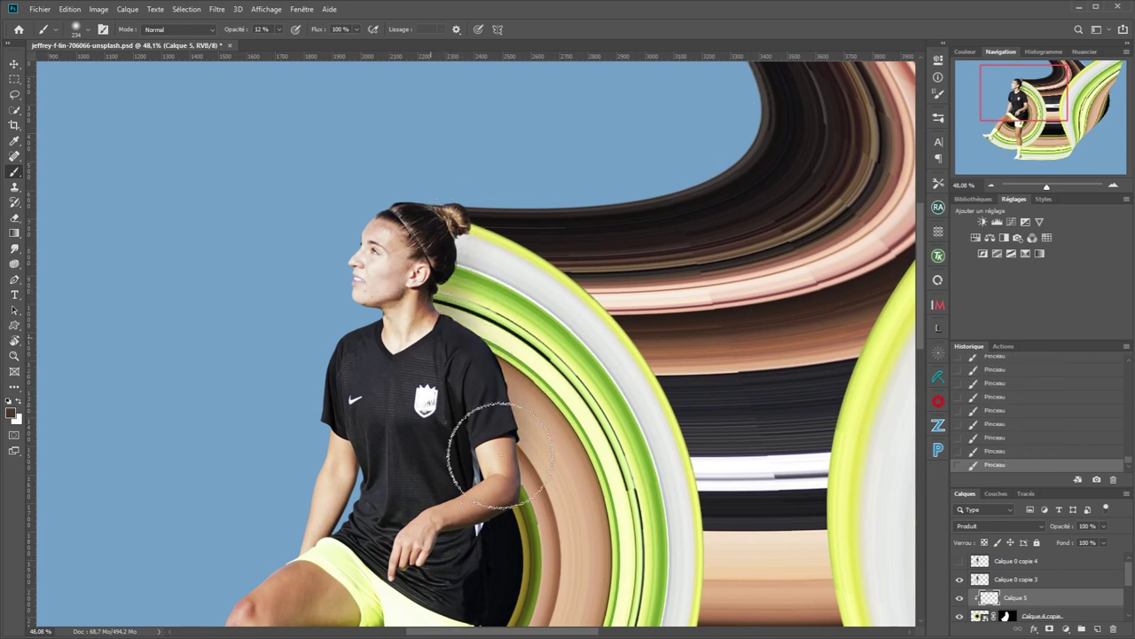
{"action": "right_click", "coordinate": [418, 256], "text": "alt"}
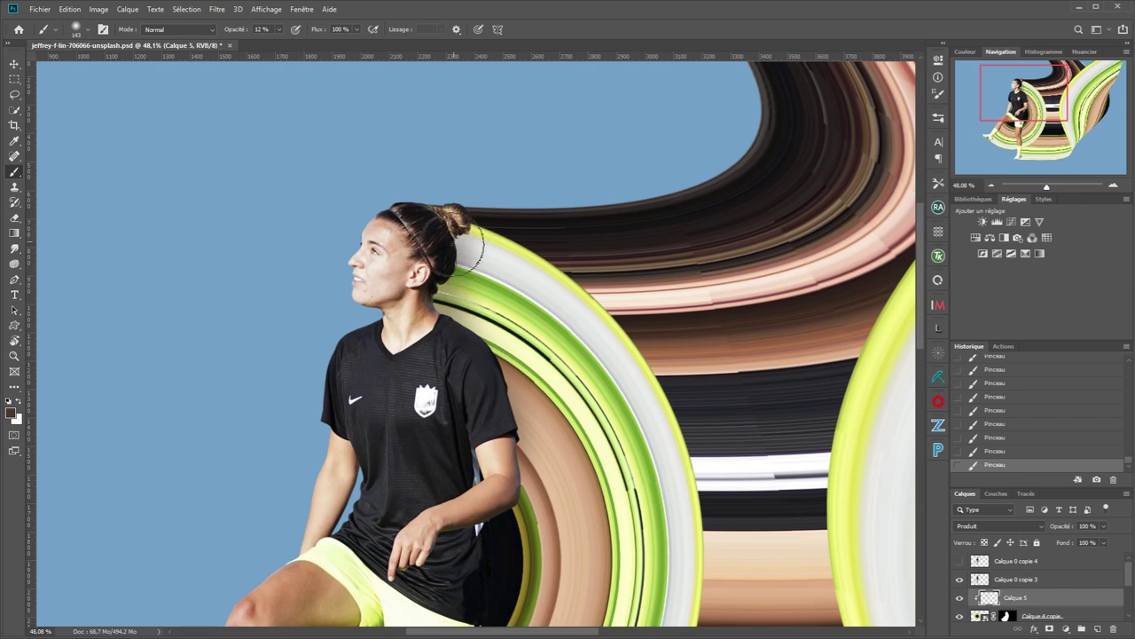
Brush soft dark shadows onto the disc along the player's shorts, standing leg and raised leg
{"action": "scroll", "coordinate": [506, 469], "scroll_direction": "down", "scroll_amount": 3}
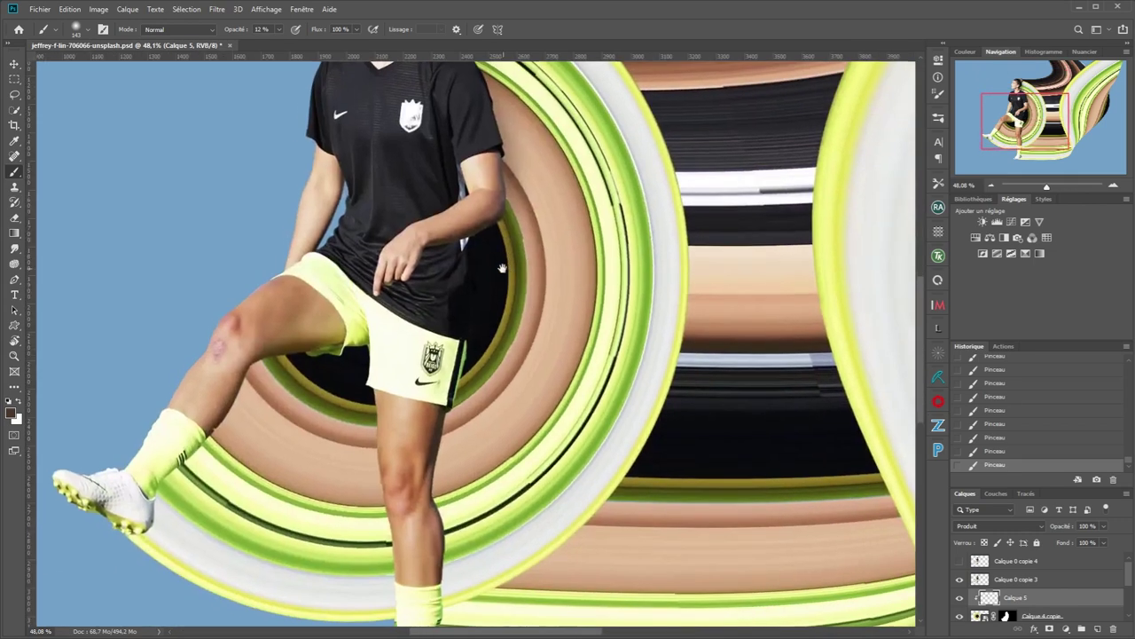
{"action": "mouse_move", "coordinate": [464, 388]}
{"action": "left_mouse_down"}
{"action": "mouse_move", "coordinate": [424, 531]}
{"action": "mouse_move", "coordinate": [432, 458]}
{"action": "mouse_move", "coordinate": [423, 502]}
{"action": "mouse_move", "coordinate": [437, 600]}
{"action": "mouse_move", "coordinate": [439, 535]}
{"action": "left_mouse_up"}
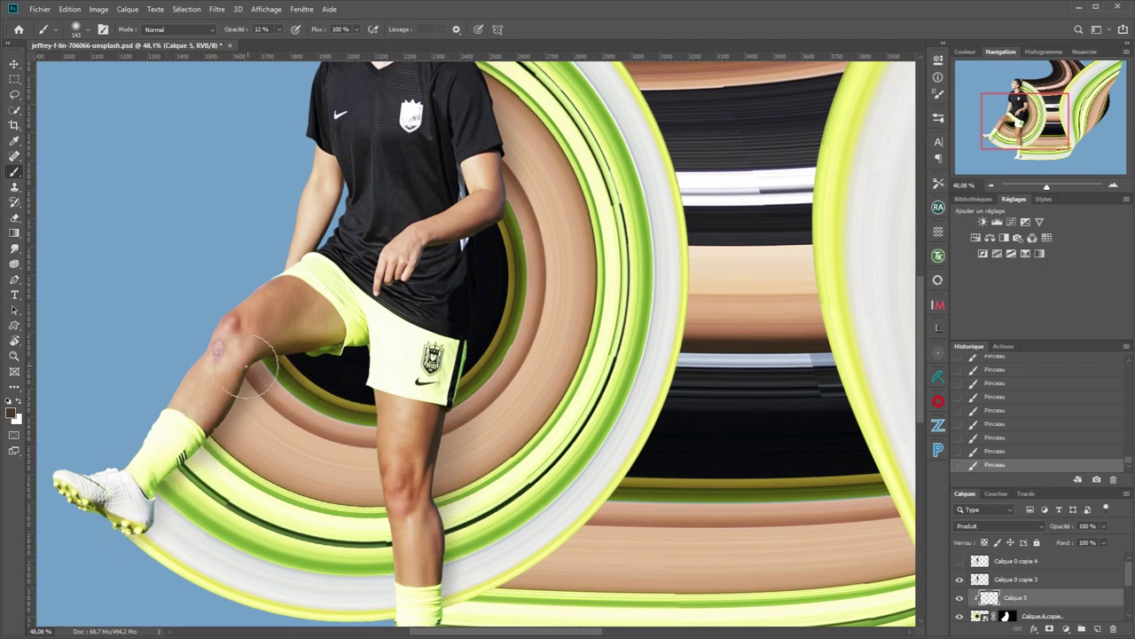
{"action": "left_click_drag", "start_coordinate": [351, 457], "coordinate": [324, 466]}
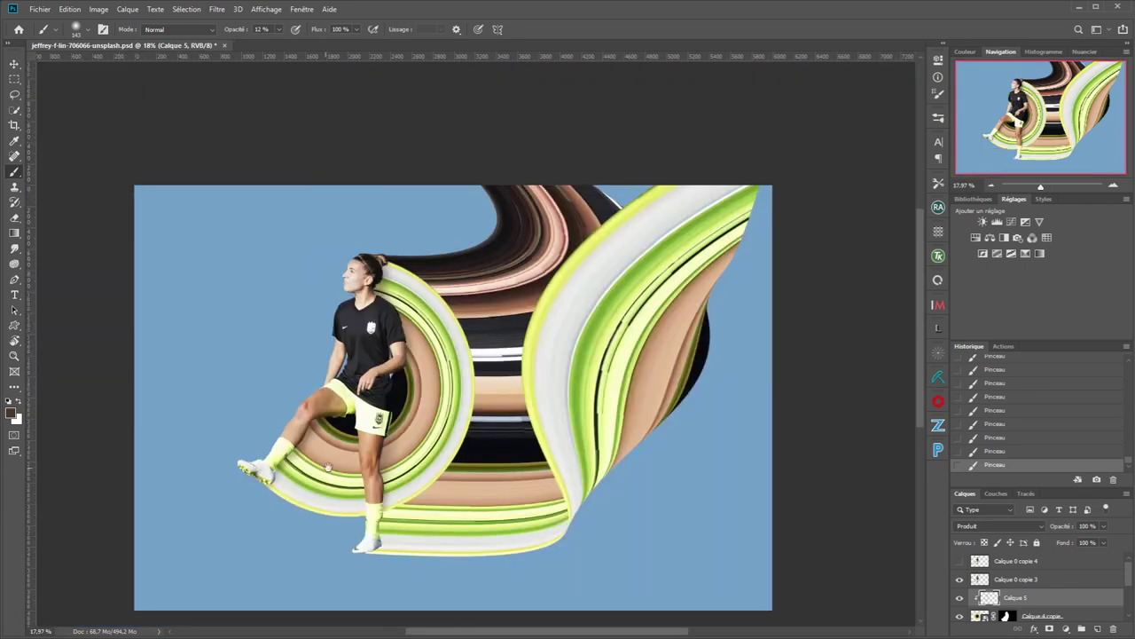
Add a new layer directly above Calque 4 and clip it to that layer
{"action": "left_click_drag", "start_coordinate": [380, 397], "coordinate": [406, 397]}
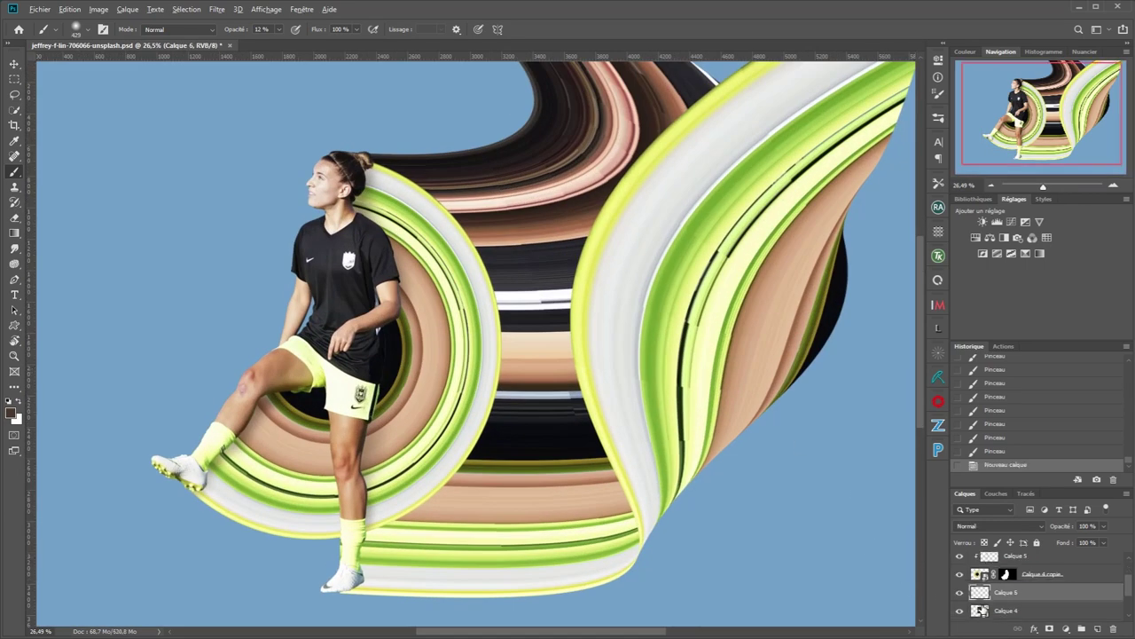
{"action": "left_click", "coordinate": [985, 606]}
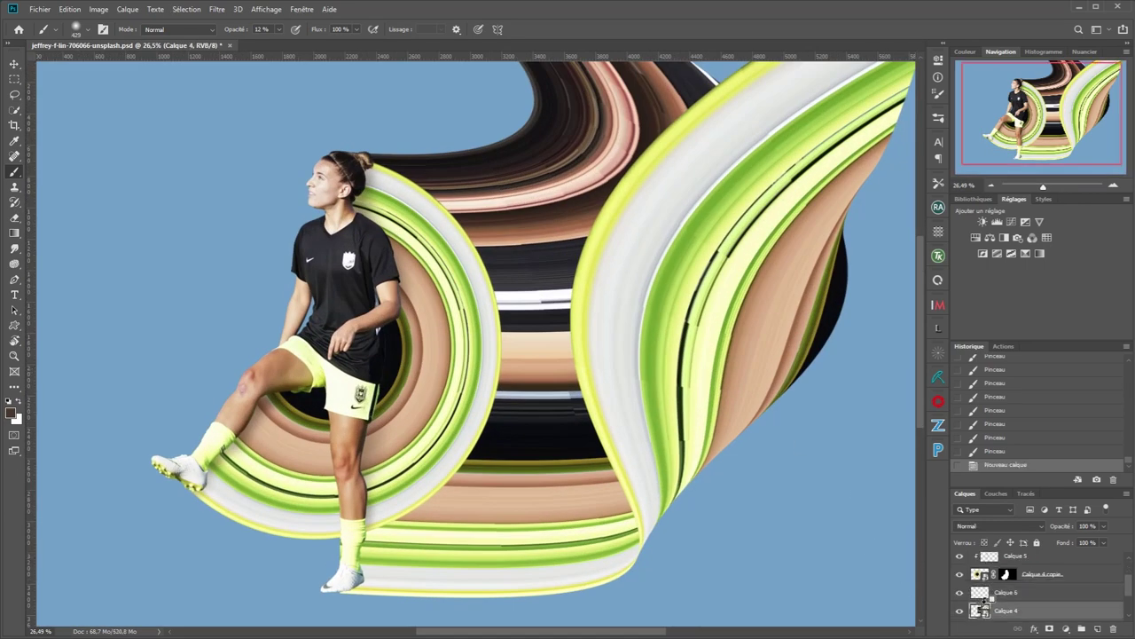
{"action": "left_click", "coordinate": [1012, 520]}
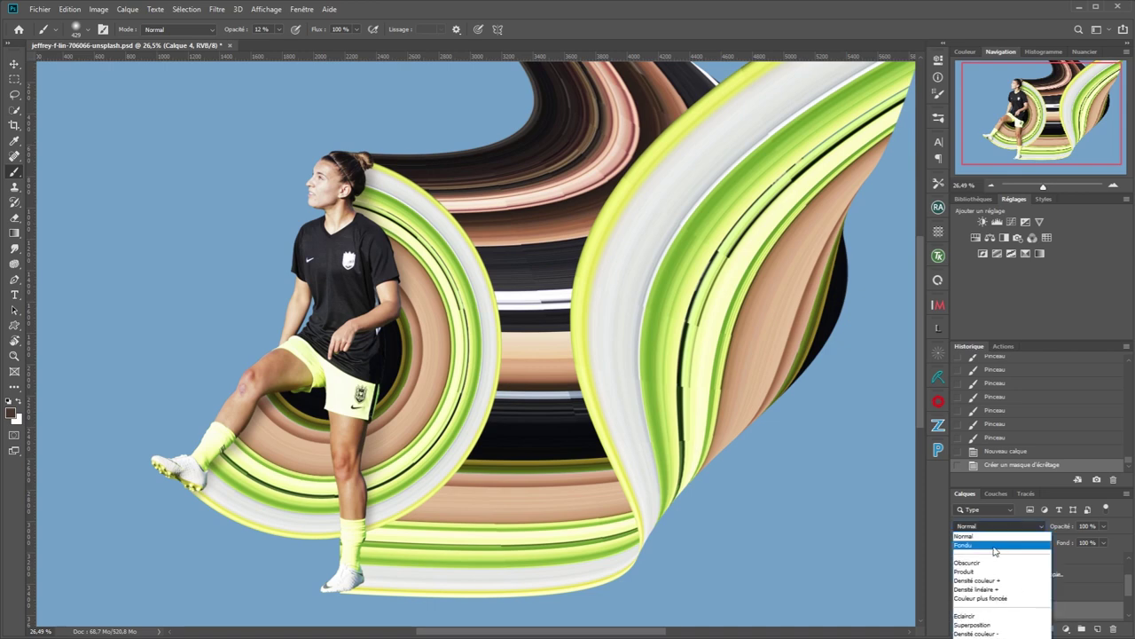
{"action": "left_click", "coordinate": [983, 575]}
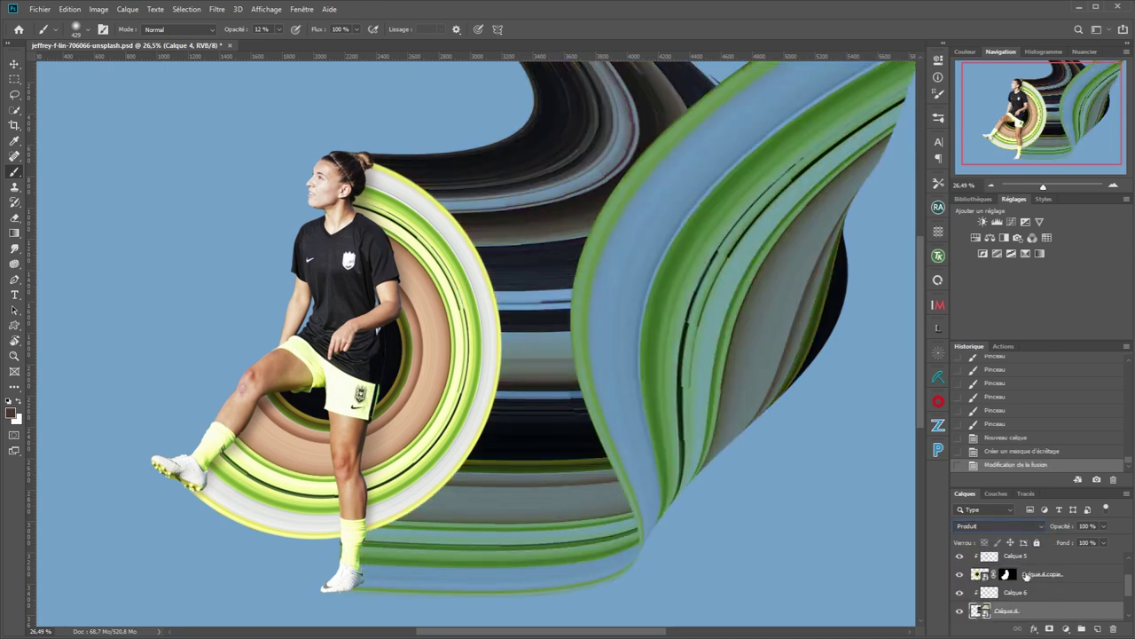
{"action": "key", "text": "ctrl+z"}
Set Calque 6 to Produit and brush soft shadows on the ribbon behind the disc and along the fold's outer lower edge, brush size 512
{"action": "left_click", "coordinate": [1018, 528]}
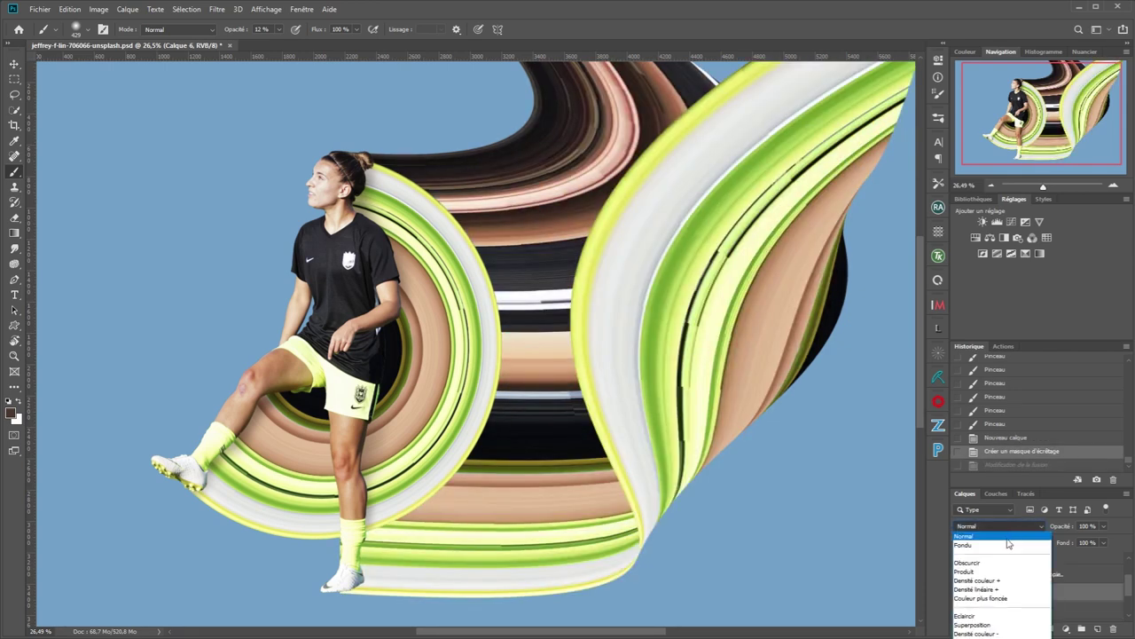
{"action": "left_click", "coordinate": [967, 572]}
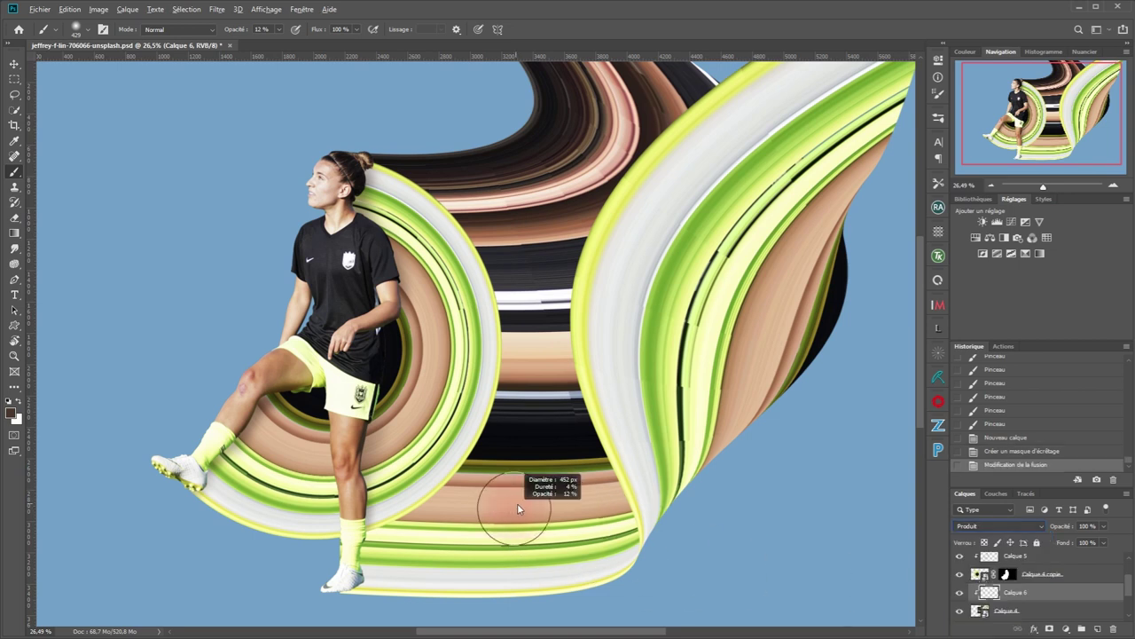
{"action": "mouse_move", "coordinate": [446, 234]}
{"action": "left_mouse_down"}
{"action": "mouse_move", "coordinate": [472, 249]}
{"action": "mouse_move", "coordinate": [520, 337]}
{"action": "mouse_move", "coordinate": [503, 446]}
{"action": "mouse_move", "coordinate": [435, 507]}
{"action": "mouse_move", "coordinate": [358, 538]}
{"action": "left_mouse_up"}
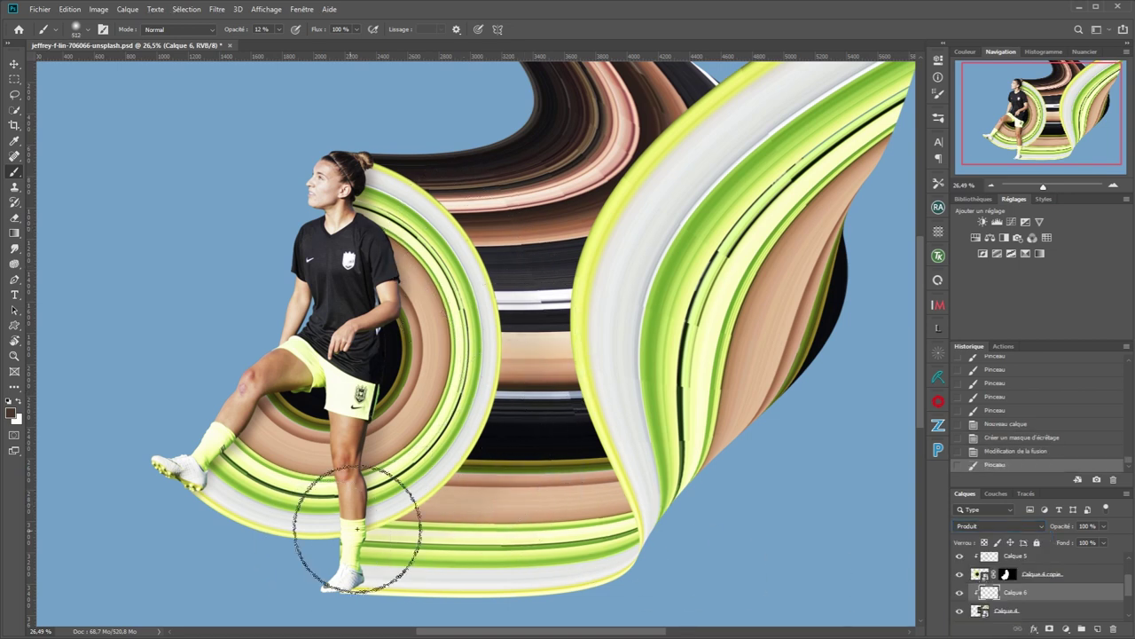
{"action": "mouse_move", "coordinate": [479, 367]}
{"action": "left_mouse_down"}
{"action": "mouse_move", "coordinate": [433, 494]}
{"action": "mouse_move", "coordinate": [455, 441]}
{"action": "mouse_move", "coordinate": [429, 193]}
{"action": "mouse_move", "coordinate": [501, 398]}
{"action": "mouse_move", "coordinate": [411, 514]}
{"action": "mouse_move", "coordinate": [497, 312]}
{"action": "mouse_move", "coordinate": [465, 215]}
{"action": "mouse_move", "coordinate": [413, 181]}
{"action": "mouse_move", "coordinate": [480, 417]}
{"action": "mouse_move", "coordinate": [477, 287]}
{"action": "mouse_move", "coordinate": [406, 521]}
{"action": "mouse_move", "coordinate": [368, 565]}
{"action": "mouse_move", "coordinate": [374, 522]}
{"action": "mouse_move", "coordinate": [466, 371]}
{"action": "left_mouse_up"}
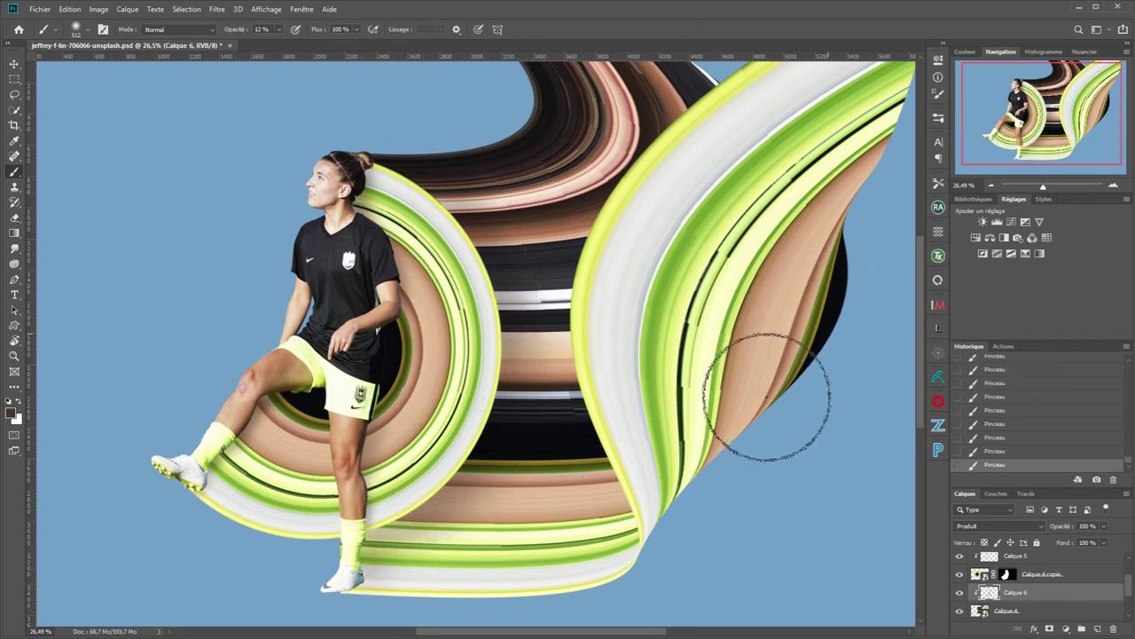
{"action": "mouse_move", "coordinate": [761, 425]}
{"action": "left_mouse_down"}
{"action": "mouse_move", "coordinate": [799, 377]}
{"action": "mouse_move", "coordinate": [684, 527]}
{"action": "mouse_move", "coordinate": [855, 334]}
{"action": "mouse_move", "coordinate": [749, 413]}
{"action": "mouse_move", "coordinate": [644, 555]}
{"action": "mouse_move", "coordinate": [651, 529]}
{"action": "mouse_move", "coordinate": [827, 336]}
{"action": "left_mouse_up"}
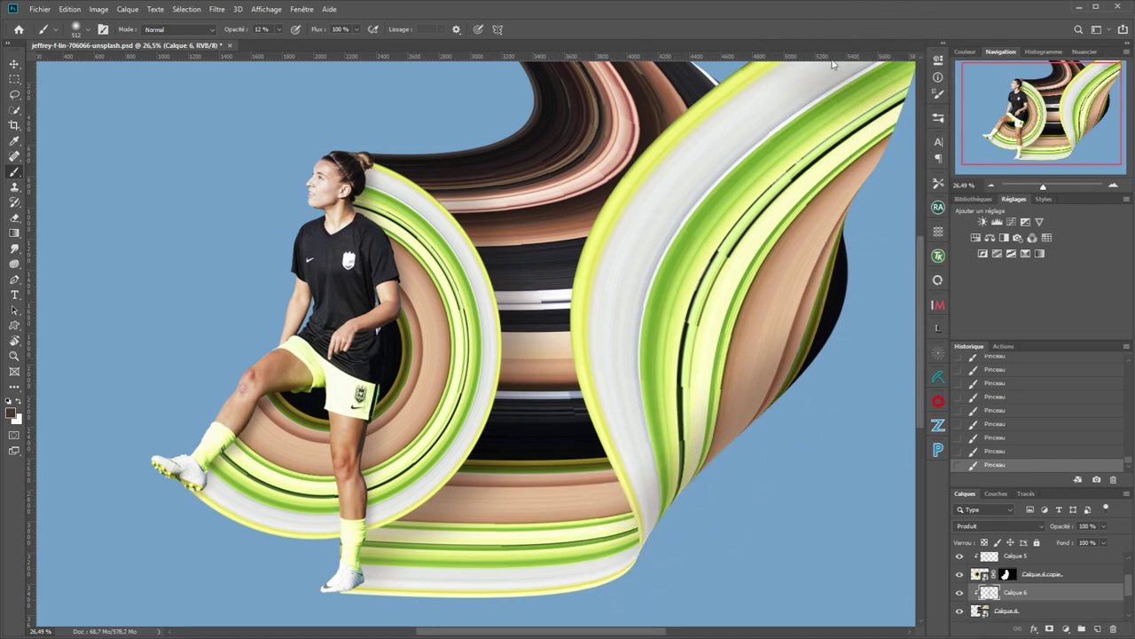
Brush soft shadows over the upper part of the folded ribbon, replacing the undone first stroke there
{"action": "left_click_drag", "start_coordinate": [833, 59], "coordinate": [820, 158]}
{"action": "key", "text": "ctrl+z"}
{"action": "left_click_drag", "start_coordinate": [722, 127], "coordinate": [851, 78]}
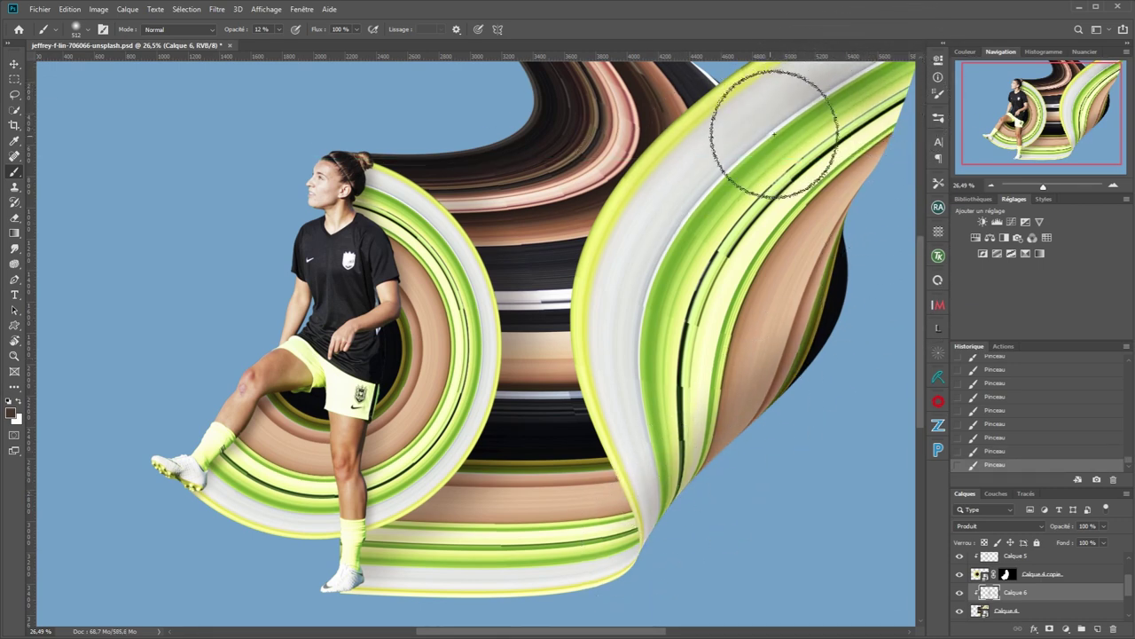
{"action": "left_click_drag", "start_coordinate": [740, 197], "coordinate": [699, 177]}
{"action": "mouse_move", "coordinate": [752, 183]}
{"action": "left_mouse_down"}
{"action": "mouse_move", "coordinate": [715, 202]}
{"action": "mouse_move", "coordinate": [668, 297]}
{"action": "mouse_move", "coordinate": [710, 286]}
{"action": "left_mouse_up"}
{"action": "left_click_drag", "start_coordinate": [753, 222], "coordinate": [532, 296]}
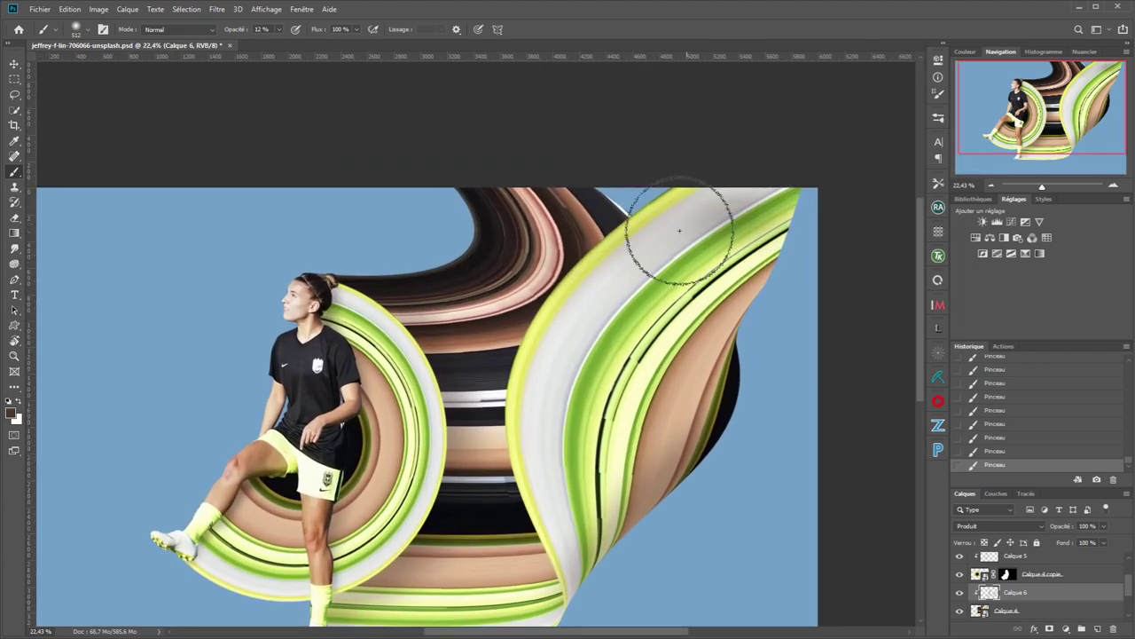
{"action": "left_click_drag", "start_coordinate": [848, 191], "coordinate": [576, 326]}
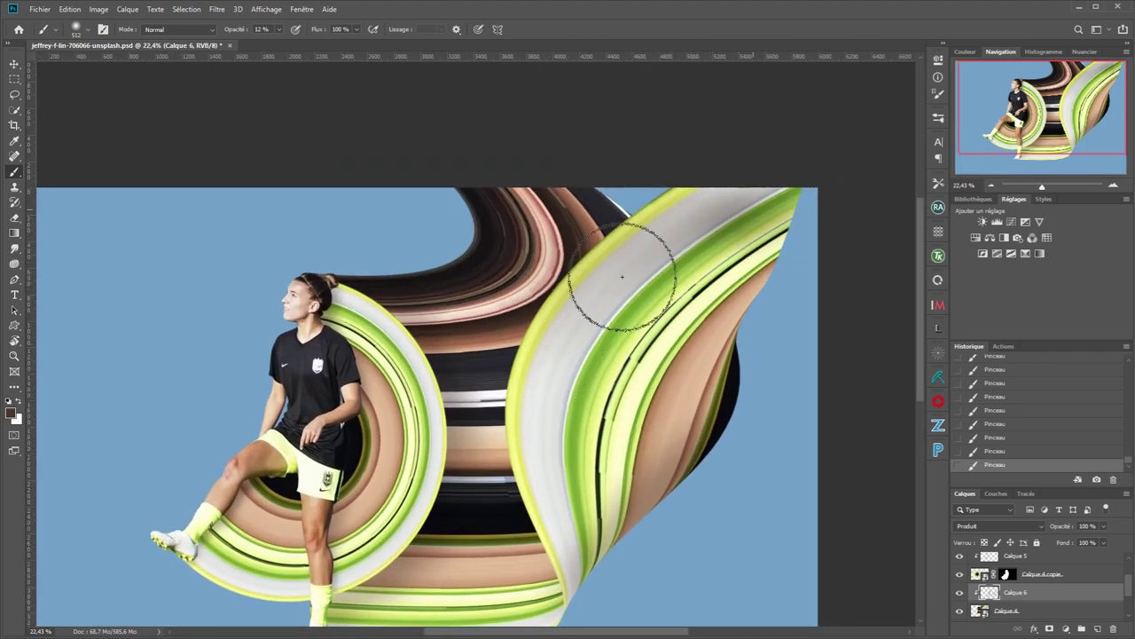
Add a new layer above Calque 6, clip it to the ribbon and brush soft white highlights on the fold and the lower band
{"action": "left_click", "coordinate": [1099, 629]}
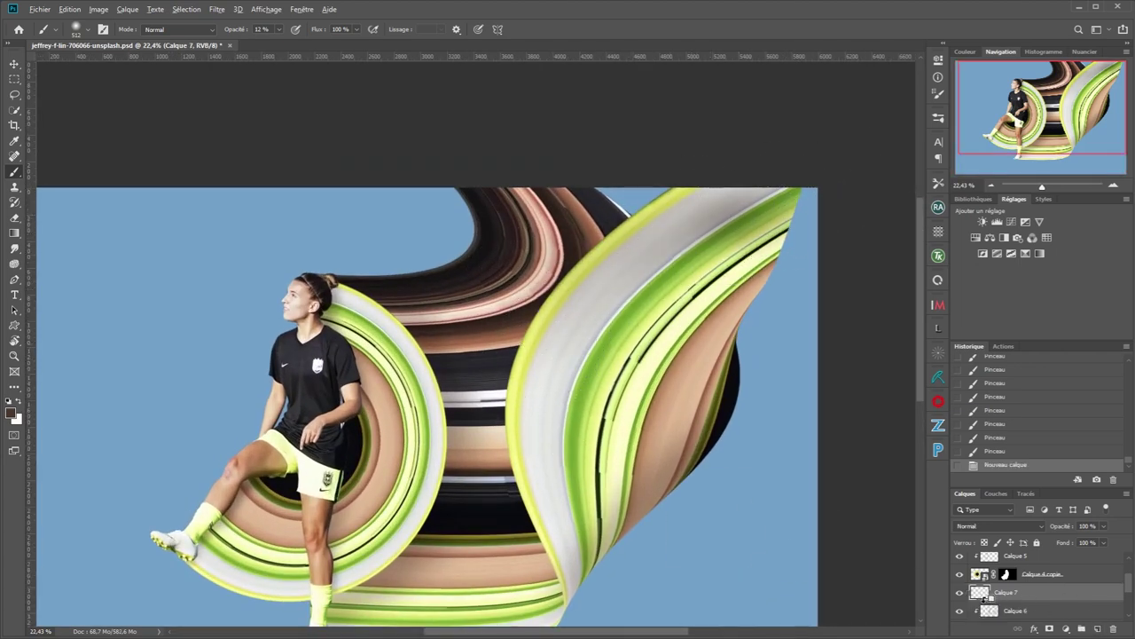
{"action": "left_click", "coordinate": [982, 600], "text": "alt"}
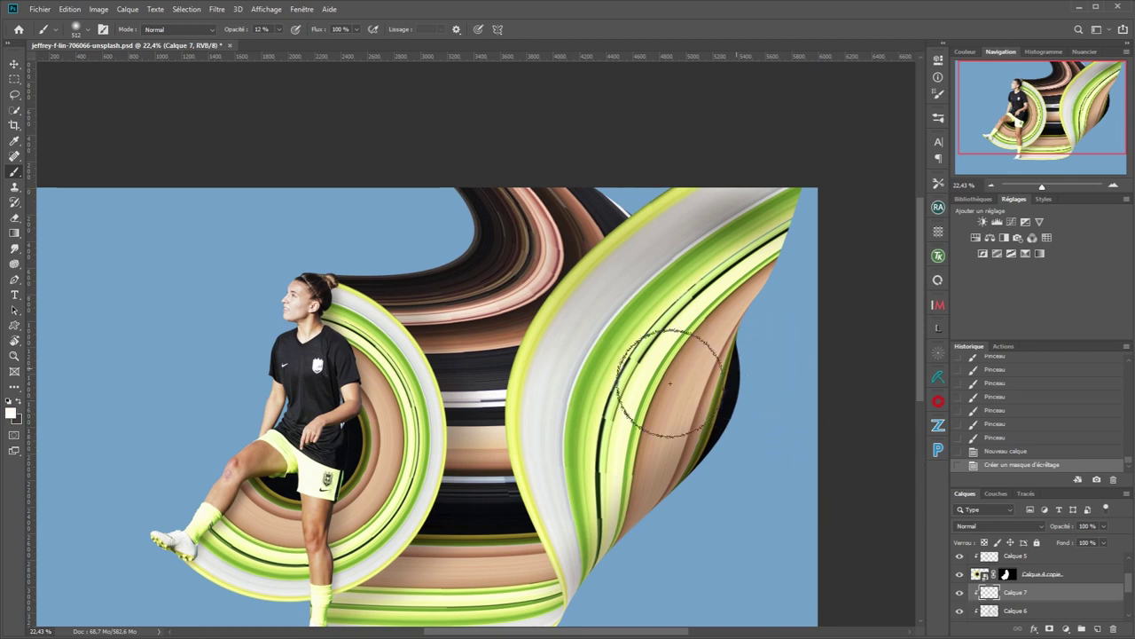
{"action": "mouse_move", "coordinate": [669, 383]}
{"action": "left_mouse_down"}
{"action": "mouse_move", "coordinate": [551, 433]}
{"action": "mouse_move", "coordinate": [654, 391]}
{"action": "mouse_move", "coordinate": [619, 414]}
{"action": "left_mouse_up"}
{"action": "mouse_move", "coordinate": [626, 410]}
{"action": "left_mouse_down"}
{"action": "mouse_move", "coordinate": [512, 443]}
{"action": "mouse_move", "coordinate": [646, 395]}
{"action": "left_mouse_up"}
{"action": "left_click_drag", "start_coordinate": [646, 395], "coordinate": [567, 448]}
{"action": "left_click_drag", "start_coordinate": [667, 390], "coordinate": [602, 441]}
{"action": "mouse_move", "coordinate": [603, 441]}
{"action": "left_mouse_down"}
{"action": "mouse_move", "coordinate": [751, 336]}
{"action": "mouse_move", "coordinate": [669, 382]}
{"action": "left_mouse_up"}
{"action": "left_click_drag", "start_coordinate": [464, 573], "coordinate": [440, 609]}
{"action": "left_click_drag", "start_coordinate": [542, 502], "coordinate": [676, 343]}
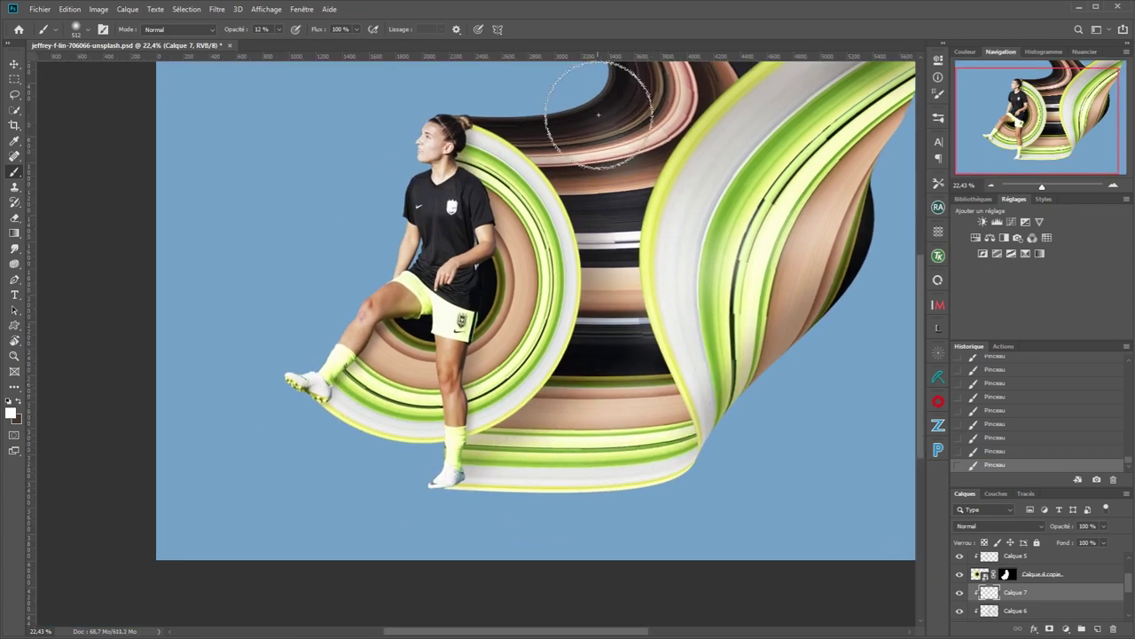
Soften the highlights on the ribbon between the disc and the fold with a size 1000 eraser at 10% opacity
{"action": "scroll", "coordinate": [633, 118], "scroll_direction": "down", "scroll_amount": 3}
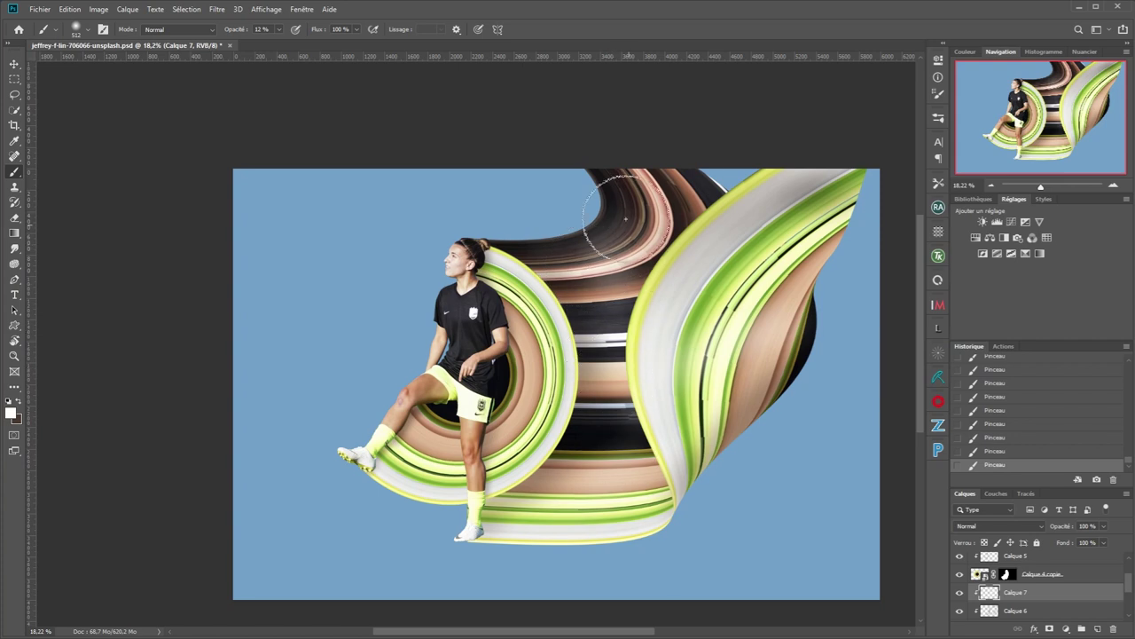
{"action": "key", "text": "e"}
{"action": "left_click_drag", "start_coordinate": [609, 269], "coordinate": [669, 269]}
{"action": "left_click_drag", "start_coordinate": [587, 334], "coordinate": [603, 266]}
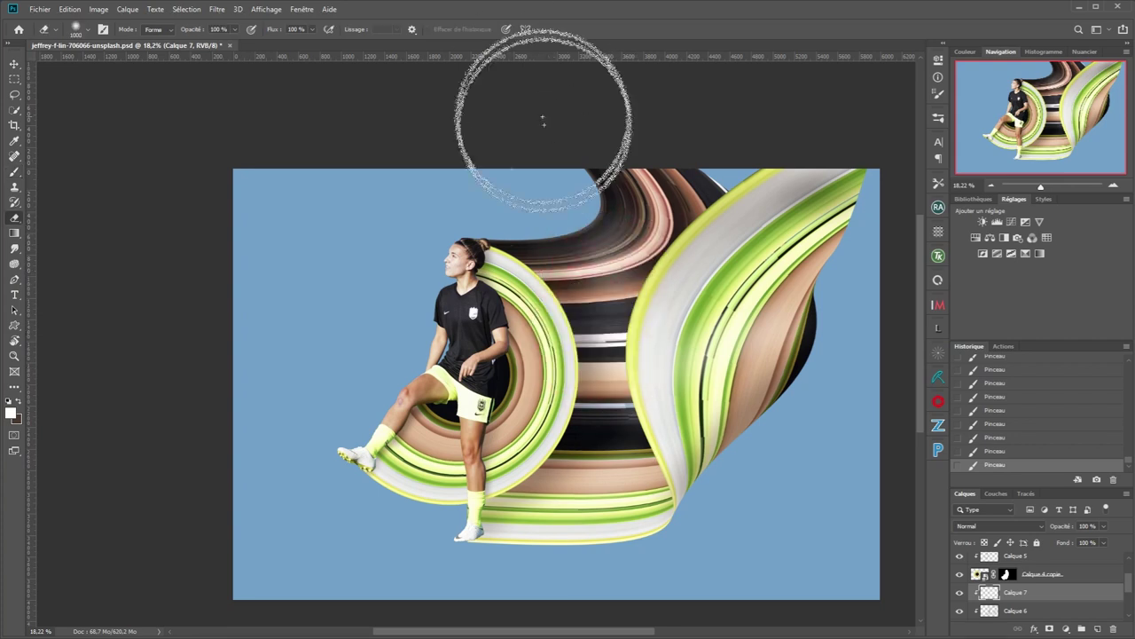
{"action": "key", "text": "1"}
{"action": "left_click", "coordinate": [598, 254]}
{"action": "left_click", "coordinate": [605, 288]}
{"action": "left_click", "coordinate": [610, 307]}
{"action": "left_click", "coordinate": [611, 291]}
{"action": "left_click", "coordinate": [611, 275]}
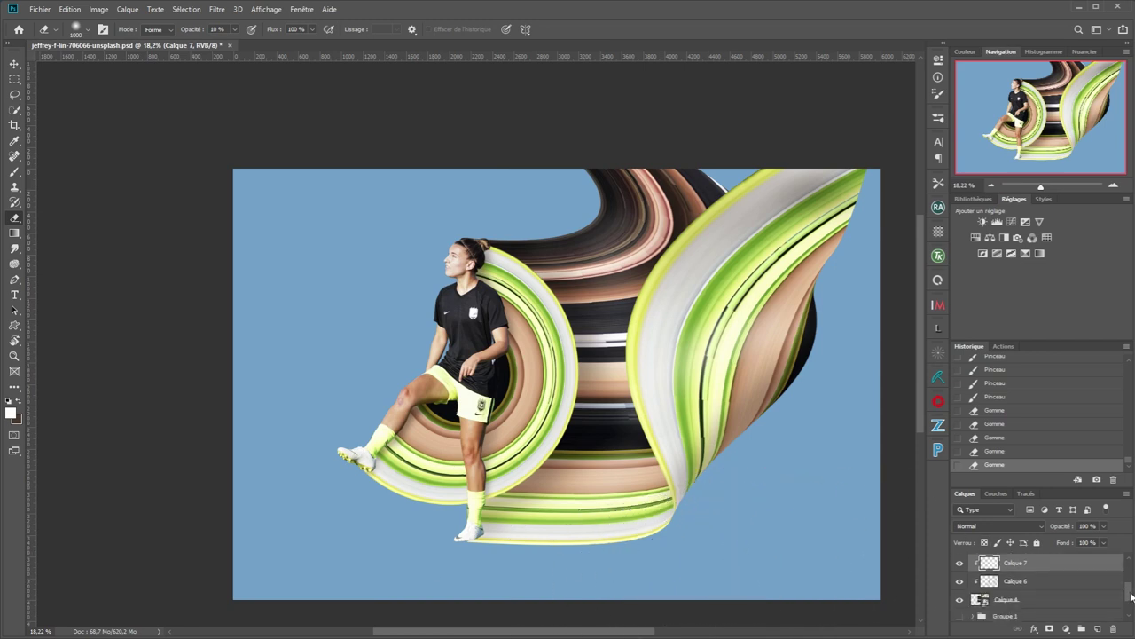
Add a new layer above Calque 5 and clip it to the masked disc
{"action": "scroll", "coordinate": [1091, 587], "scroll_direction": "up", "scroll_amount": 2}
{"action": "left_click", "coordinate": [1026, 575]}
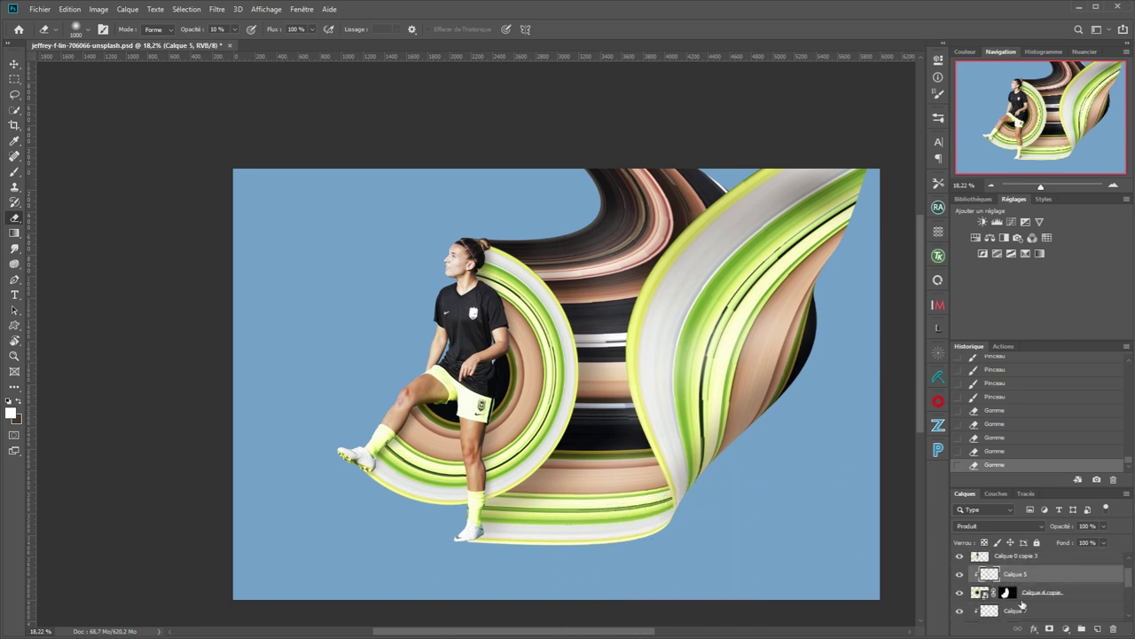
{"action": "left_click", "coordinate": [1098, 628]}
{"action": "left_click", "coordinate": [981, 576], "text": "alt"}
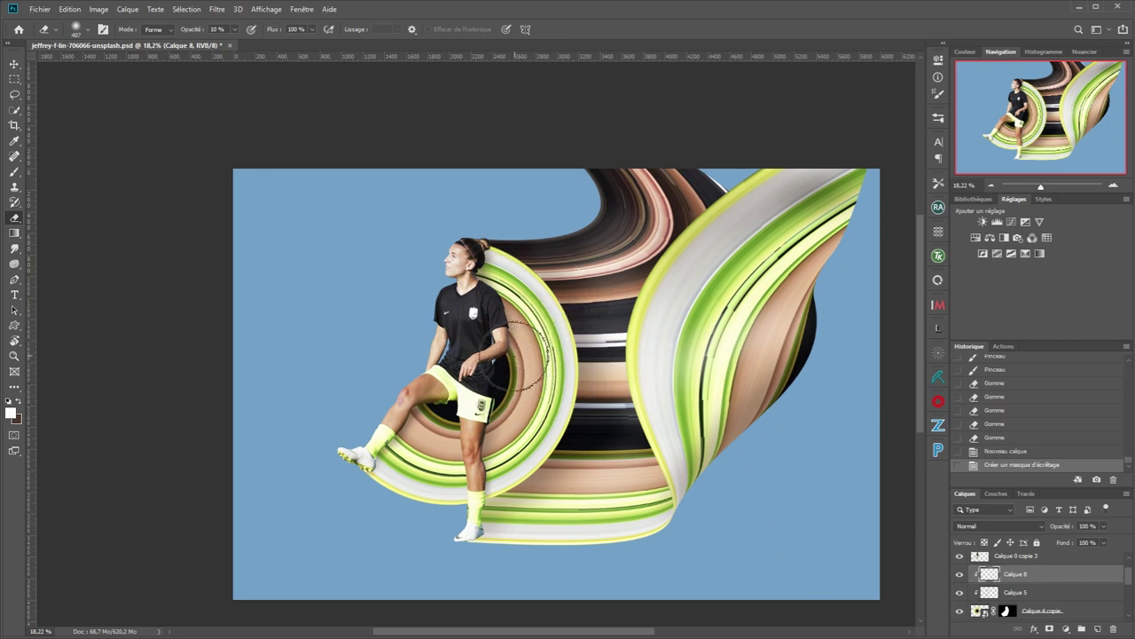
{"action": "left_click_drag", "start_coordinate": [515, 356], "coordinate": [548, 359]}
{"action": "mouse_move", "coordinate": [524, 367]}
{"action": "left_mouse_down"}
{"action": "mouse_move", "coordinate": [554, 327]}
{"action": "mouse_move", "coordinate": [557, 338]}
{"action": "mouse_move", "coordinate": [527, 368]}
{"action": "left_mouse_up"}
{"action": "mouse_move", "coordinate": [558, 340]}
{"action": "left_mouse_down"}
{"action": "mouse_move", "coordinate": [508, 384]}
{"action": "mouse_move", "coordinate": [533, 365]}
{"action": "left_mouse_up"}
{"action": "mouse_move", "coordinate": [505, 385]}
{"action": "left_mouse_down"}
{"action": "mouse_move", "coordinate": [558, 340]}
{"action": "mouse_move", "coordinate": [530, 366]}
{"action": "left_mouse_up"}
{"action": "left_click_drag", "start_coordinate": [529, 366], "coordinate": [568, 328]}
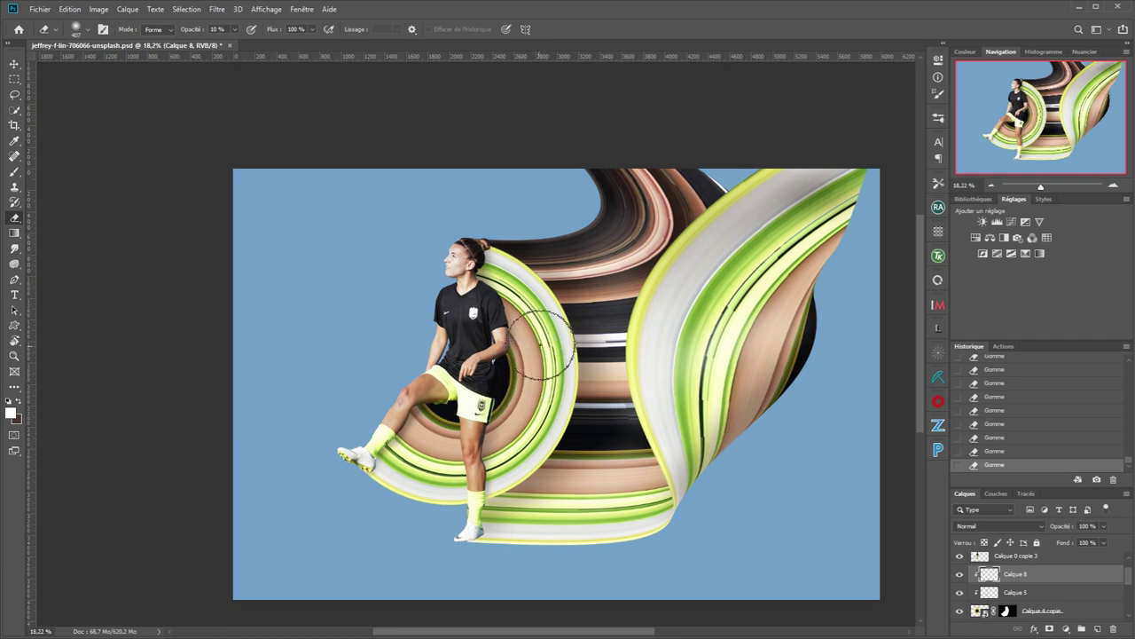
Brush soft white highlights across the disc beside the player's arm on Calque 8, using a size 512 brush at 12% opacity
{"action": "key", "text": "b"}
{"action": "mouse_move", "coordinate": [530, 362]}
{"action": "left_mouse_down"}
{"action": "mouse_move", "coordinate": [555, 335]}
{"action": "mouse_move", "coordinate": [536, 359]}
{"action": "left_mouse_up"}
{"action": "mouse_move", "coordinate": [536, 360]}
{"action": "left_mouse_down"}
{"action": "mouse_move", "coordinate": [545, 334]}
{"action": "mouse_move", "coordinate": [525, 376]}
{"action": "left_mouse_up"}
{"action": "mouse_move", "coordinate": [525, 376]}
{"action": "left_mouse_down"}
{"action": "mouse_move", "coordinate": [480, 390]}
{"action": "mouse_move", "coordinate": [572, 326]}
{"action": "left_mouse_up"}
{"action": "left_click_drag", "start_coordinate": [571, 326], "coordinate": [504, 387]}
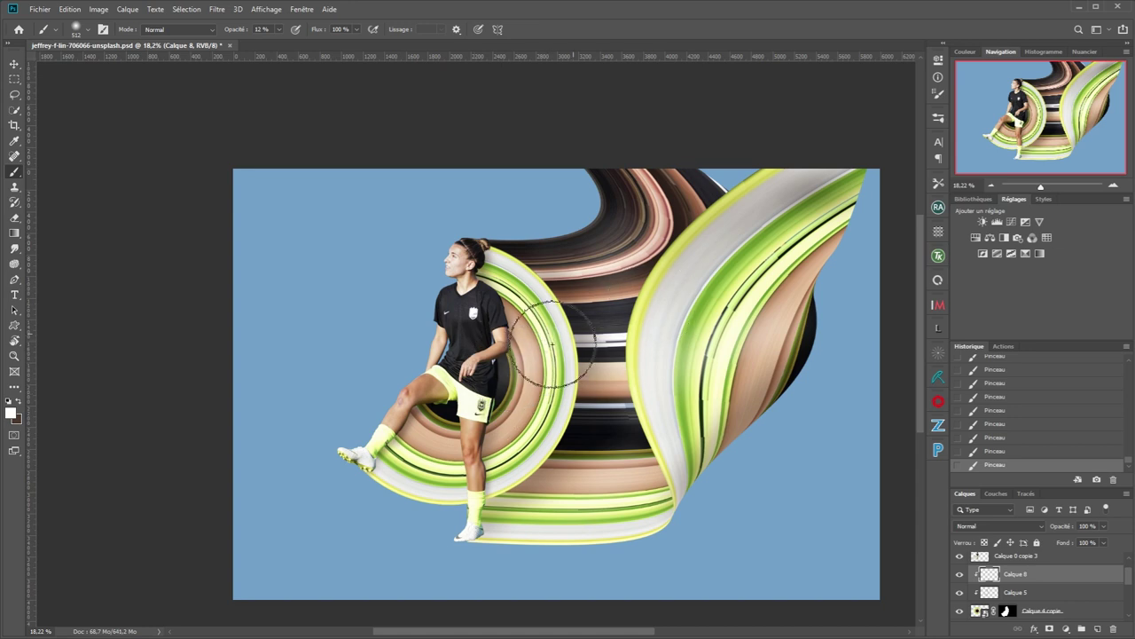
{"action": "scroll", "coordinate": [586, 479], "scroll_direction": "down", "scroll_amount": 1}
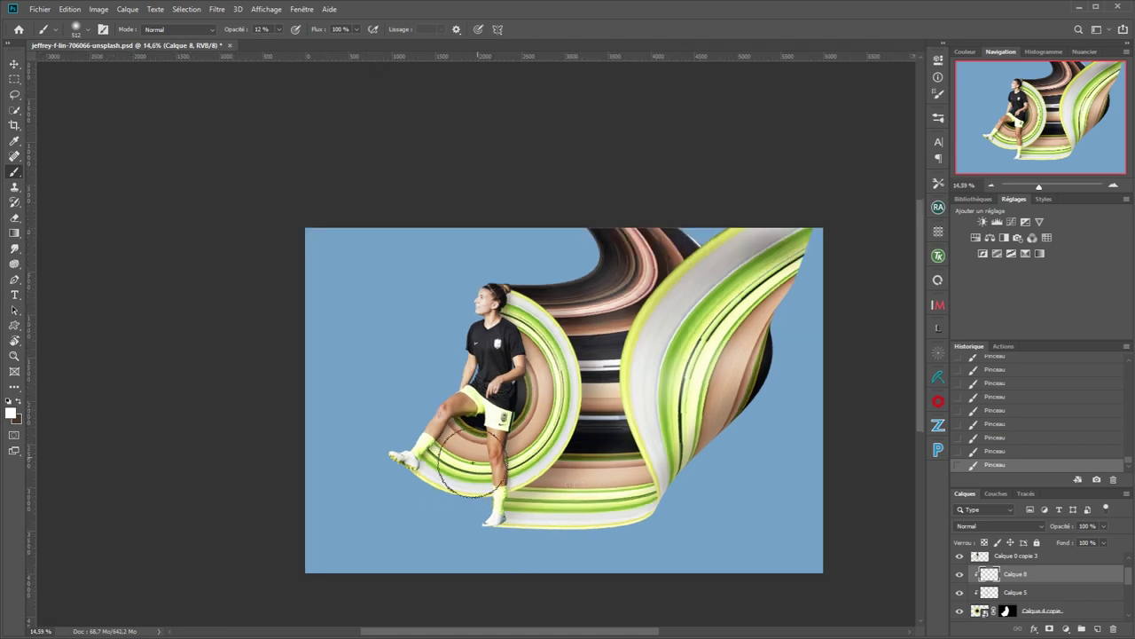
{"action": "scroll", "coordinate": [572, 436], "scroll_direction": "up", "scroll_amount": 2}
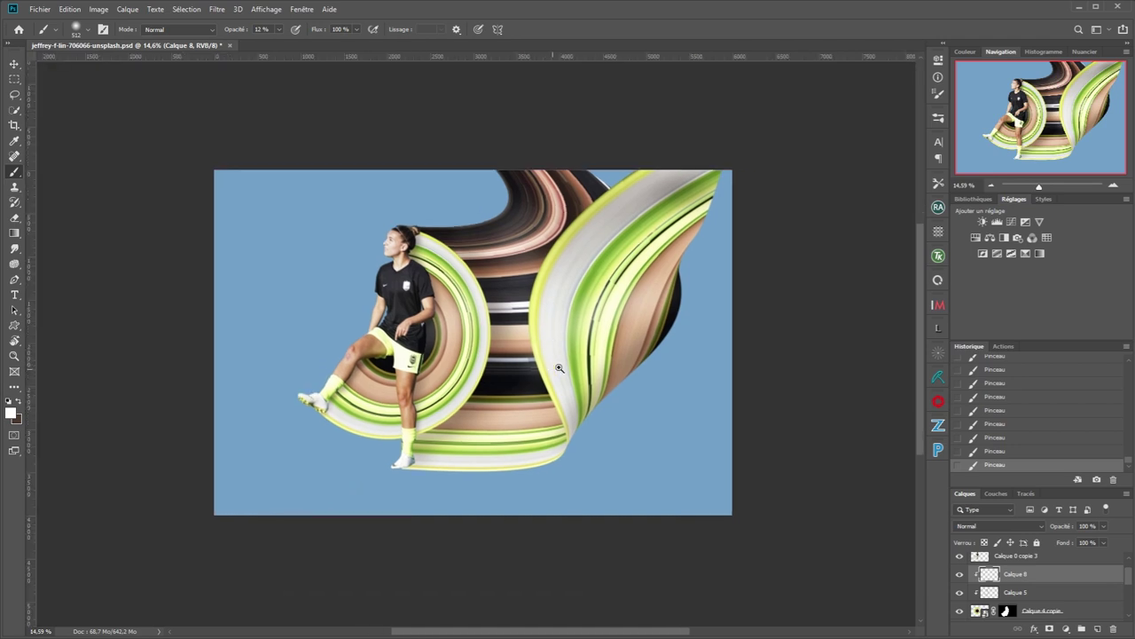
Compare the composition with and without the disc and its two shading layers by toggling their visibility
{"action": "left_click", "coordinate": [964, 610]}
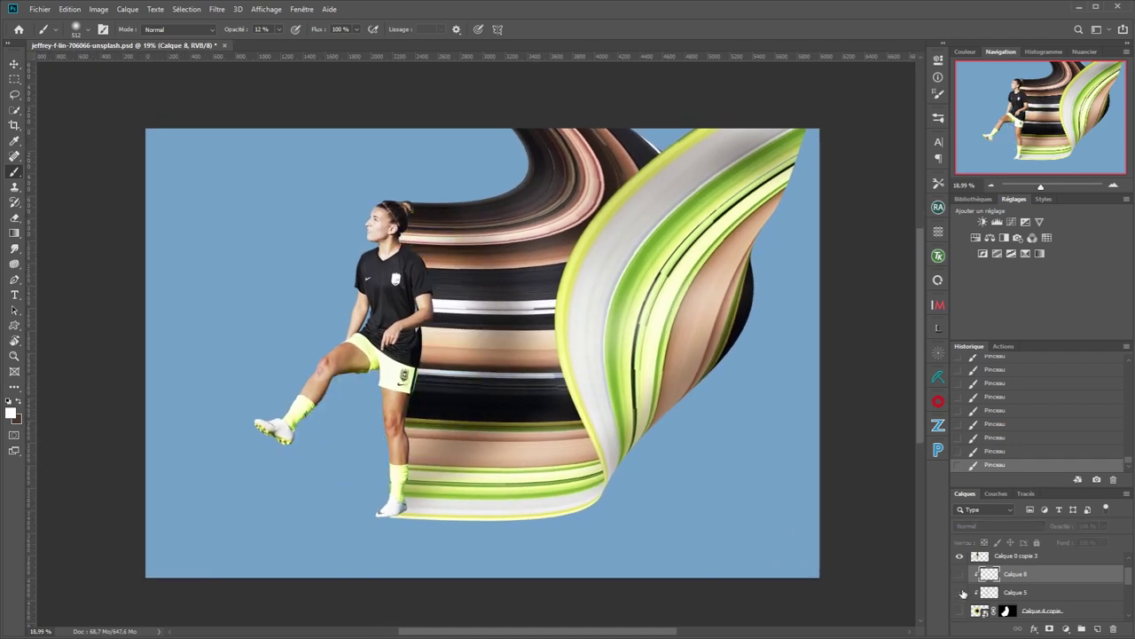
{"action": "left_click", "coordinate": [962, 610]}
{"action": "left_click_drag", "start_coordinate": [961, 586], "coordinate": [962, 574]}
{"action": "left_click_drag", "start_coordinate": [961, 574], "coordinate": [958, 610]}
Change the position of the shadow layer Calque 6 in the layer stack
{"action": "scroll", "coordinate": [957, 586], "scroll_direction": "down", "scroll_amount": 3}
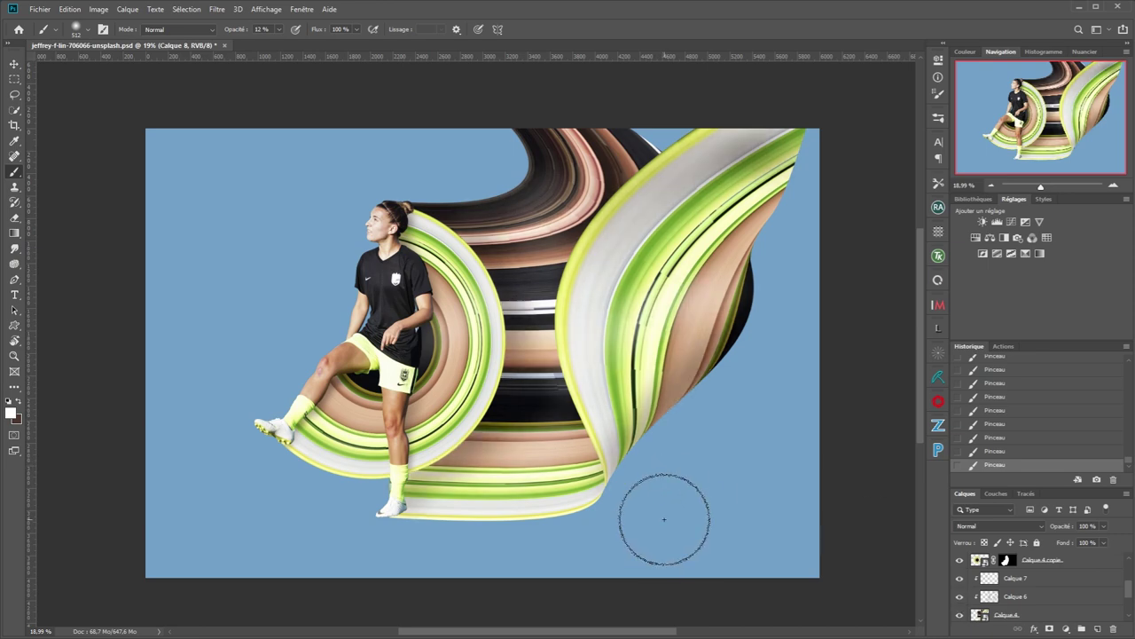
{"action": "scroll", "coordinate": [664, 518], "scroll_direction": "up", "scroll_amount": 1}
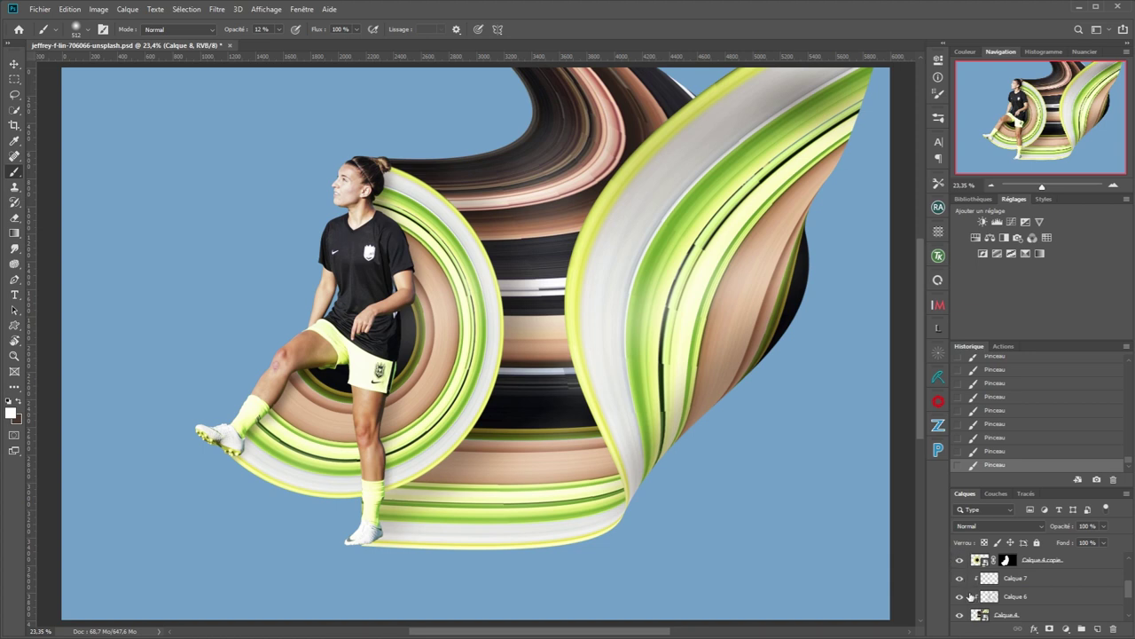
{"action": "left_click_drag", "start_coordinate": [1130, 589], "coordinate": [1129, 606]}
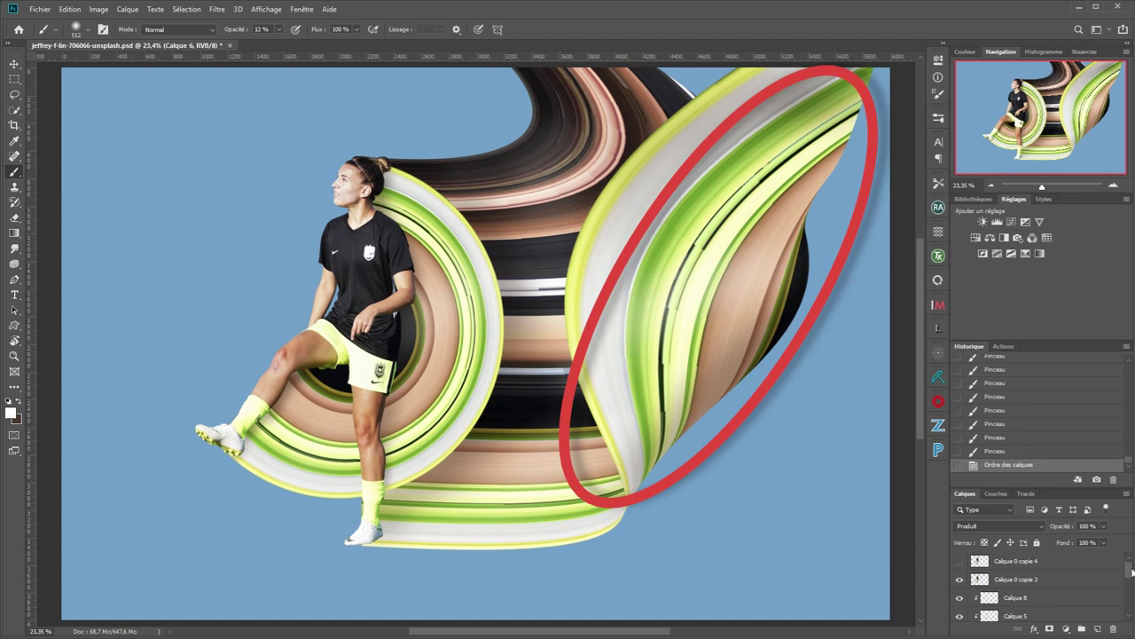
Compare the ribbon with and without its shading by toggling the visibility of the layers around Calque 6
{"action": "left_click_drag", "start_coordinate": [1130, 572], "coordinate": [1129, 597]}
{"action": "left_click", "coordinate": [960, 580]}
{"action": "left_click", "coordinate": [960, 580]}
{"action": "left_click", "coordinate": [959, 589]}
{"action": "left_click", "coordinate": [959, 589]}
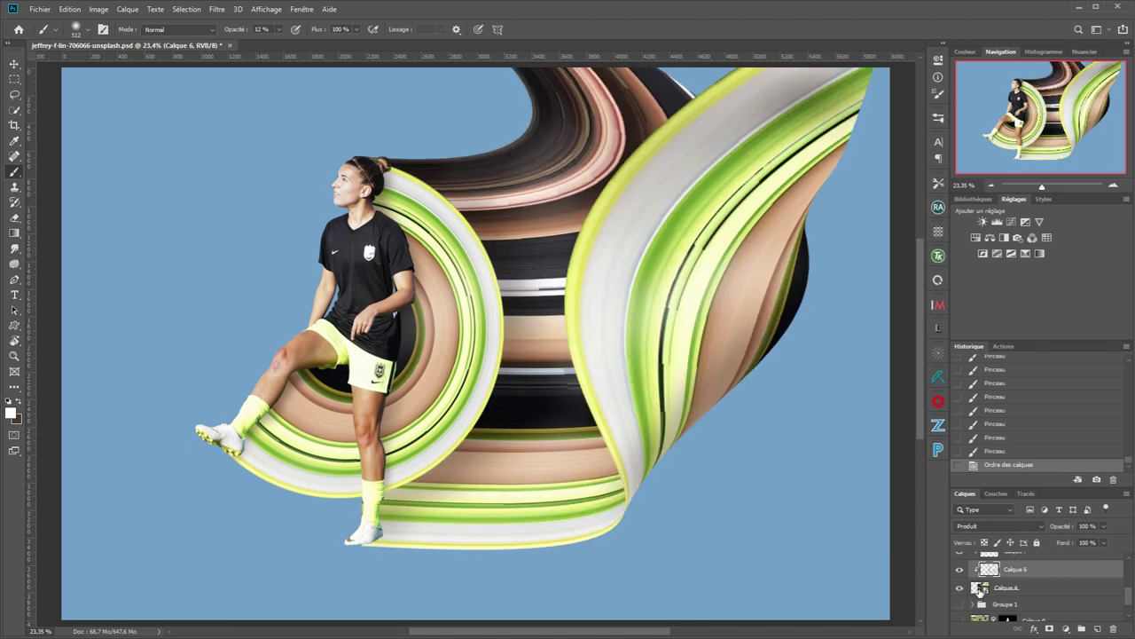
Open the contents of smart object Calque 4, motion-blur the stripes at angle 0 and distance 271 pixels, save, and return to the main document
{"action": "double_click", "coordinate": [977, 591]}
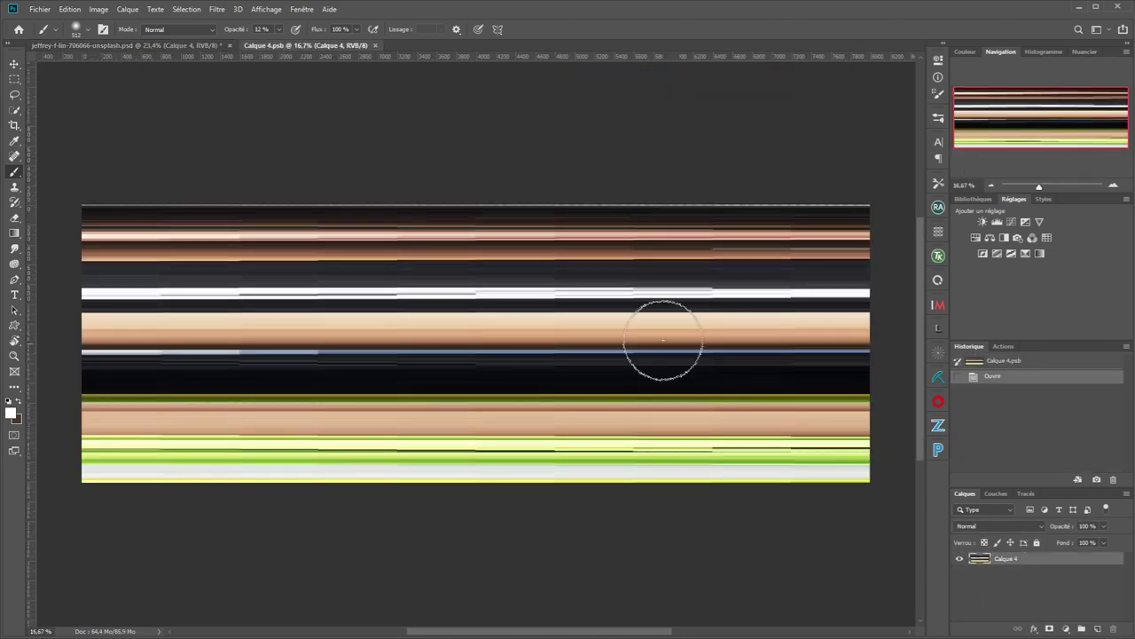
{"action": "left_click", "coordinate": [218, 9]}
{"action": "mouse_move", "coordinate": [226, 177]}
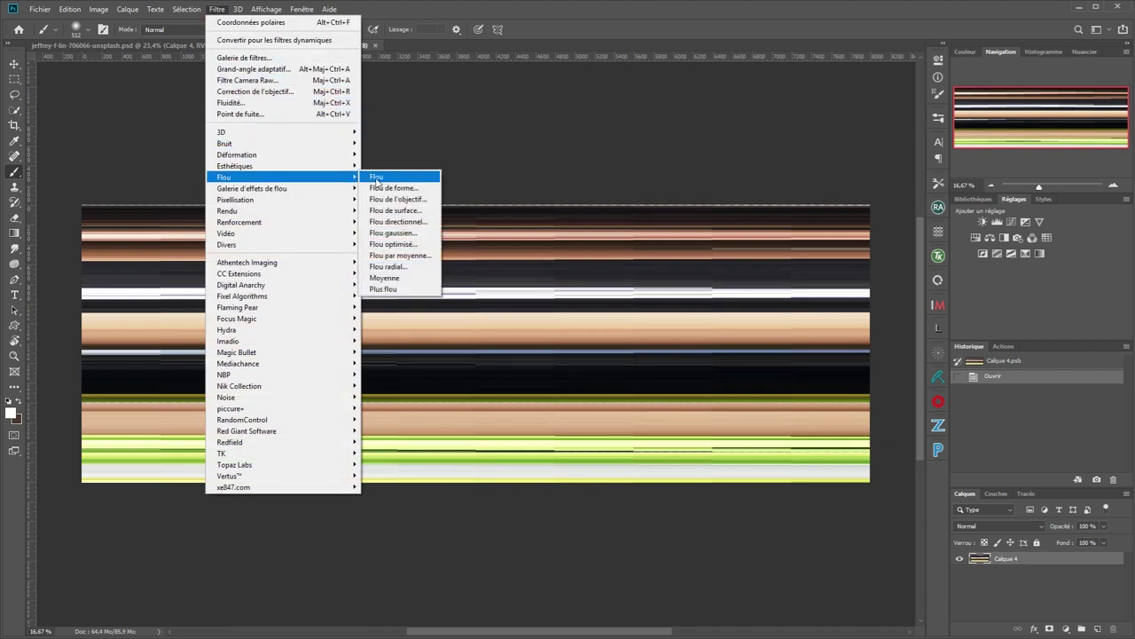
{"action": "left_click", "coordinate": [397, 222]}
{"action": "left_click_drag", "start_coordinate": [595, 135], "coordinate": [422, 350]}
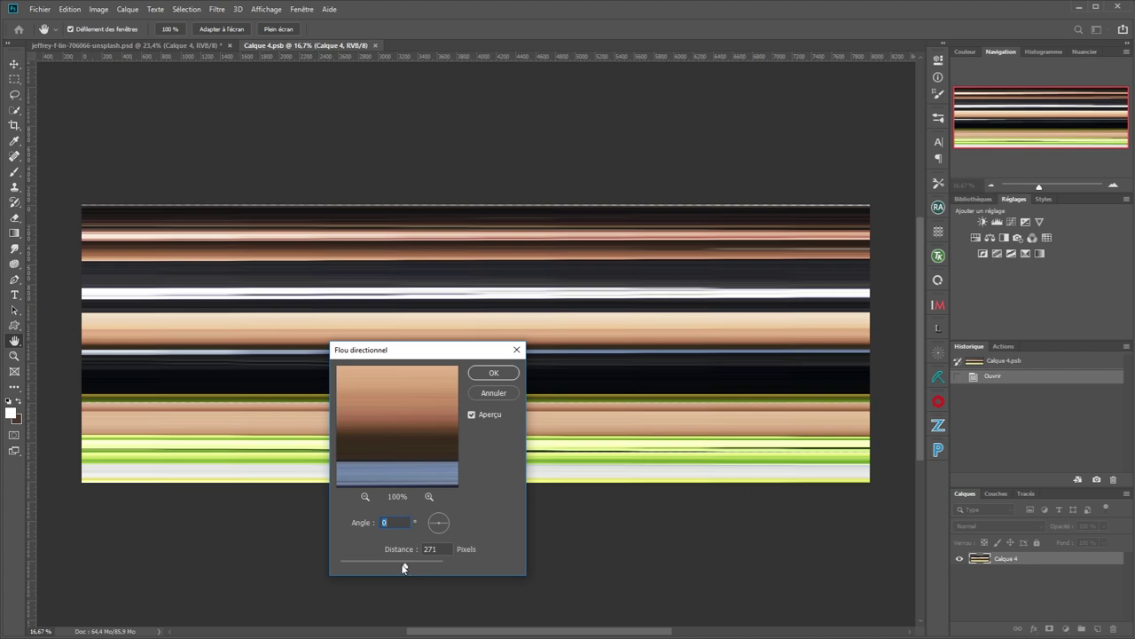
{"action": "left_click", "coordinate": [493, 374]}
{"action": "key", "text": "b"}
{"action": "key", "text": "ctrl+s"}
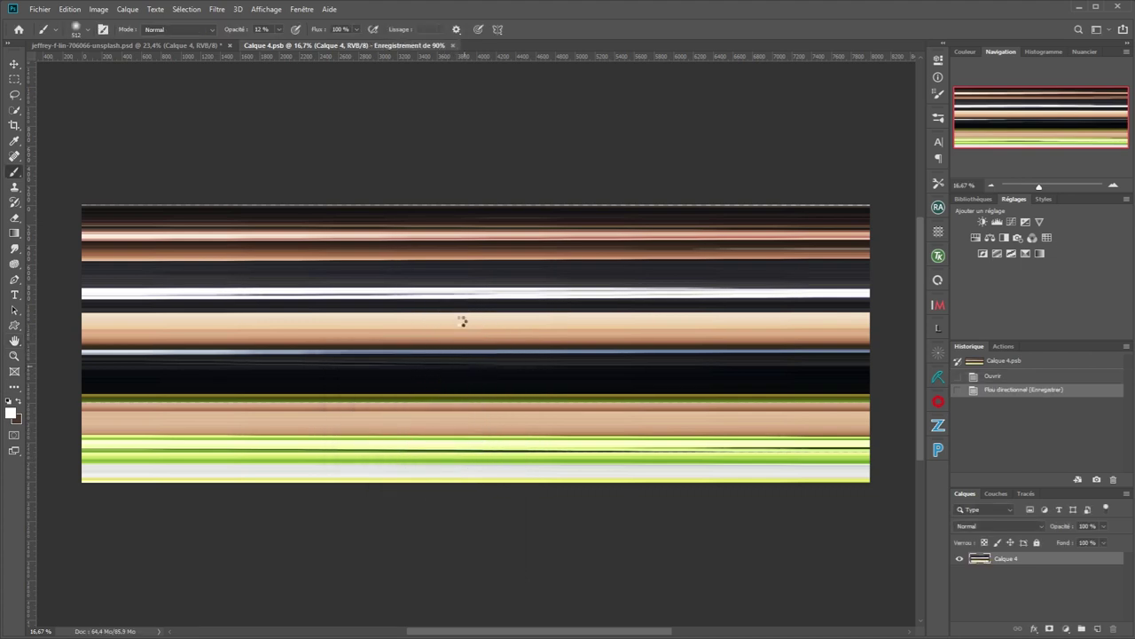
{"action": "left_click", "coordinate": [186, 44]}
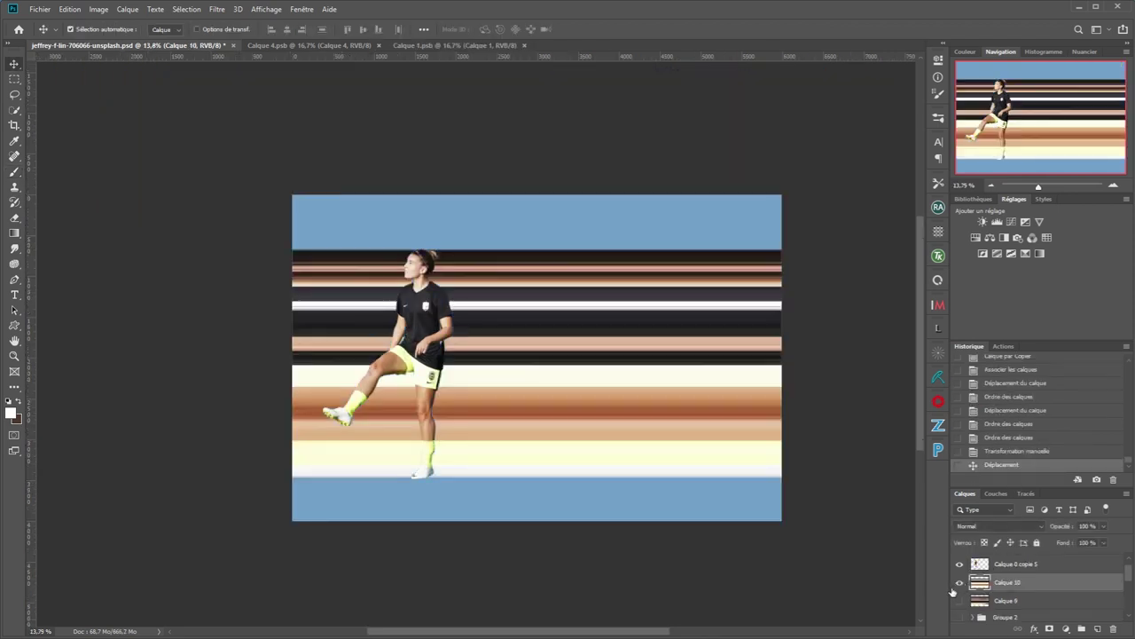
Transform the striped layer Calque 10: shift it towards the player's kicking foot and distort its far corners inward into a taper
{"action": "key", "text": "ctrl+t"}
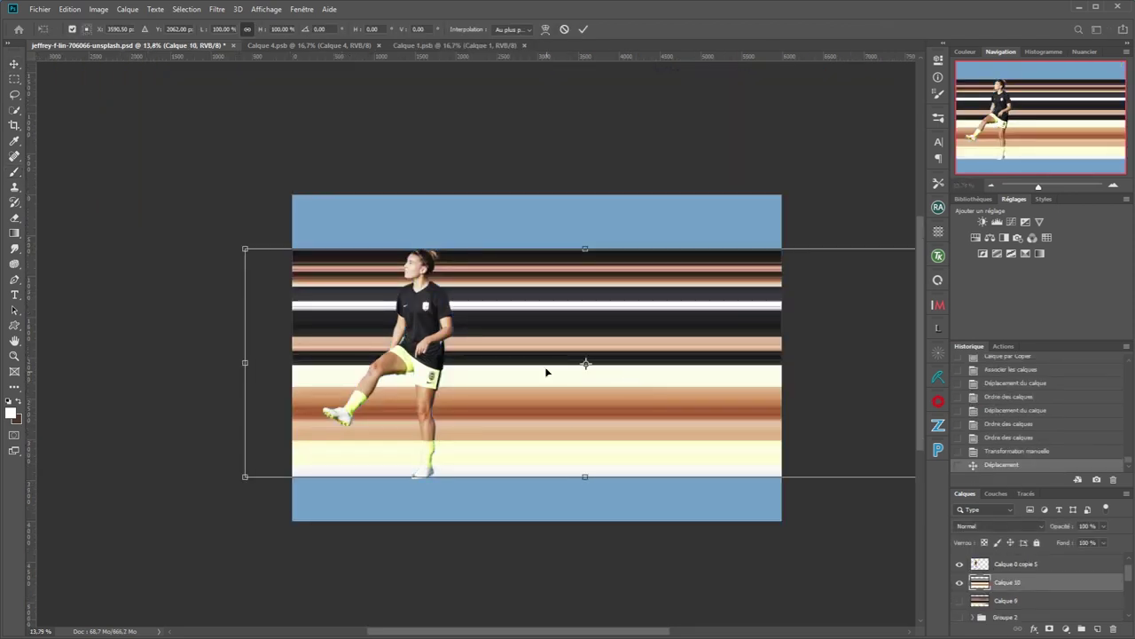
{"action": "key", "text": "ctrl+minus"}
{"action": "left_click_drag", "start_coordinate": [278, 302], "coordinate": [349, 307]}
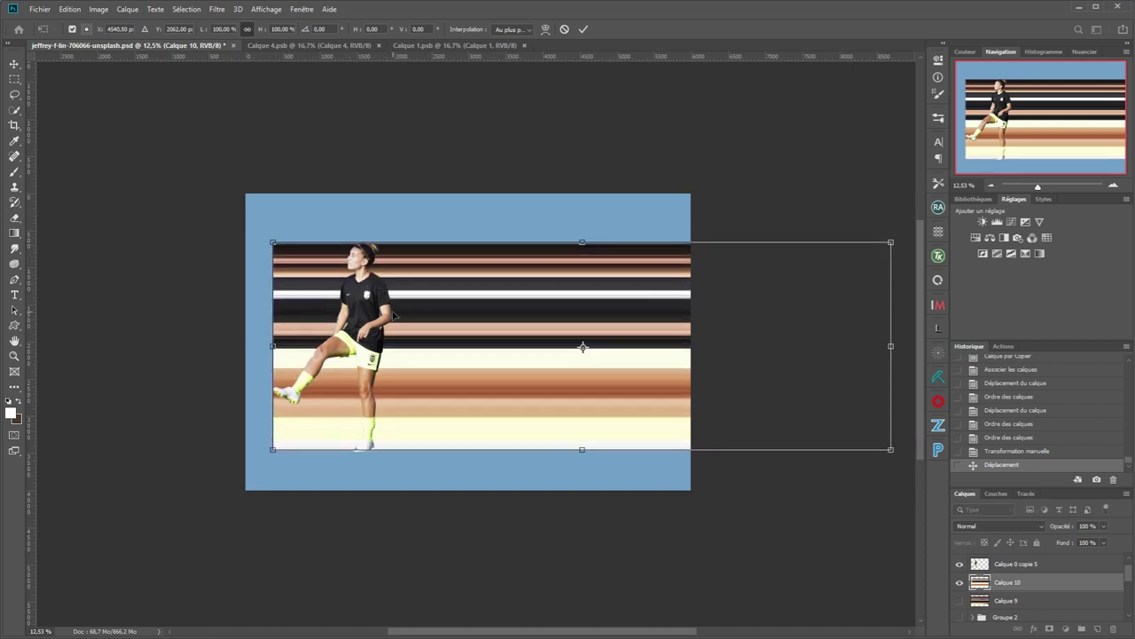
{"action": "scroll", "coordinate": [395, 312], "scroll_direction": "down", "scroll_amount": 2}
{"action": "left_click_drag", "start_coordinate": [805, 256], "coordinate": [694, 286]}
{"action": "left_click_drag", "start_coordinate": [804, 426], "coordinate": [687, 402]}
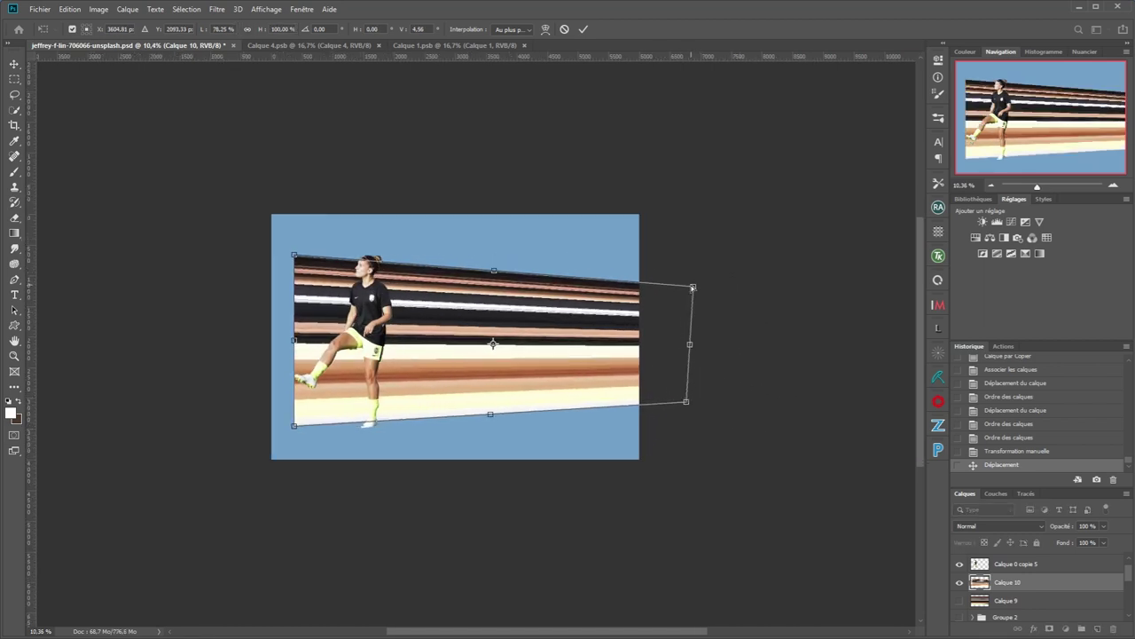
{"action": "left_click_drag", "start_coordinate": [692, 287], "coordinate": [684, 285]}
Shift the tapered stripes to start at the player's standing leg, adjust the upper far corner, and apply the transform
{"action": "left_click_drag", "start_coordinate": [420, 342], "coordinate": [491, 345]}
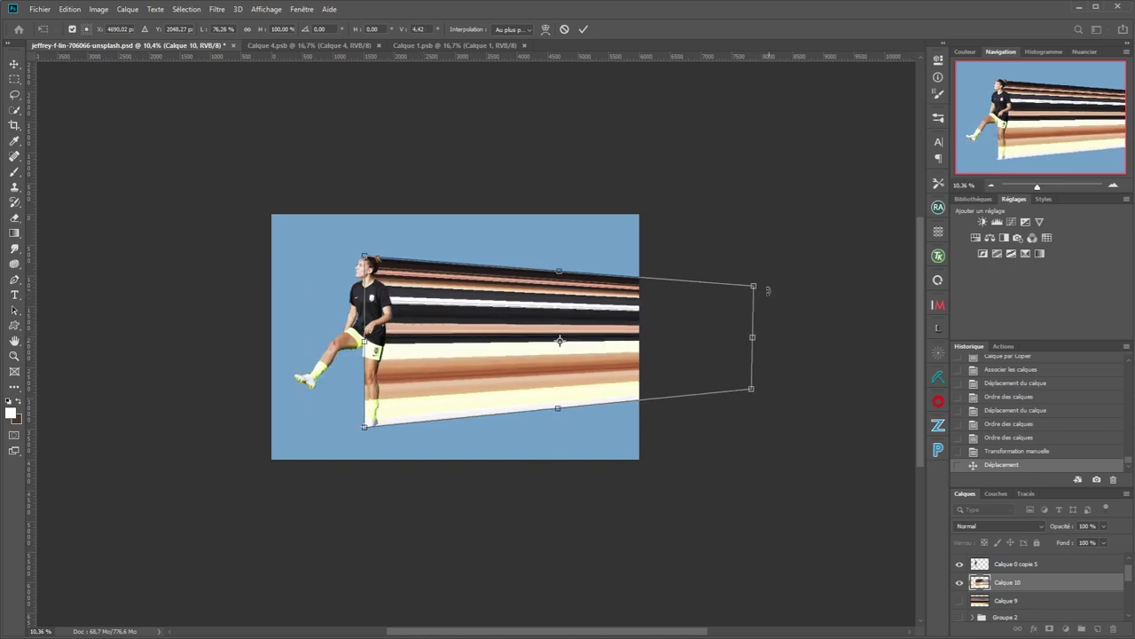
{"action": "left_click_drag", "start_coordinate": [754, 288], "coordinate": [750, 296]}
{"action": "scroll", "coordinate": [500, 353], "scroll_direction": "up", "scroll_amount": 2}
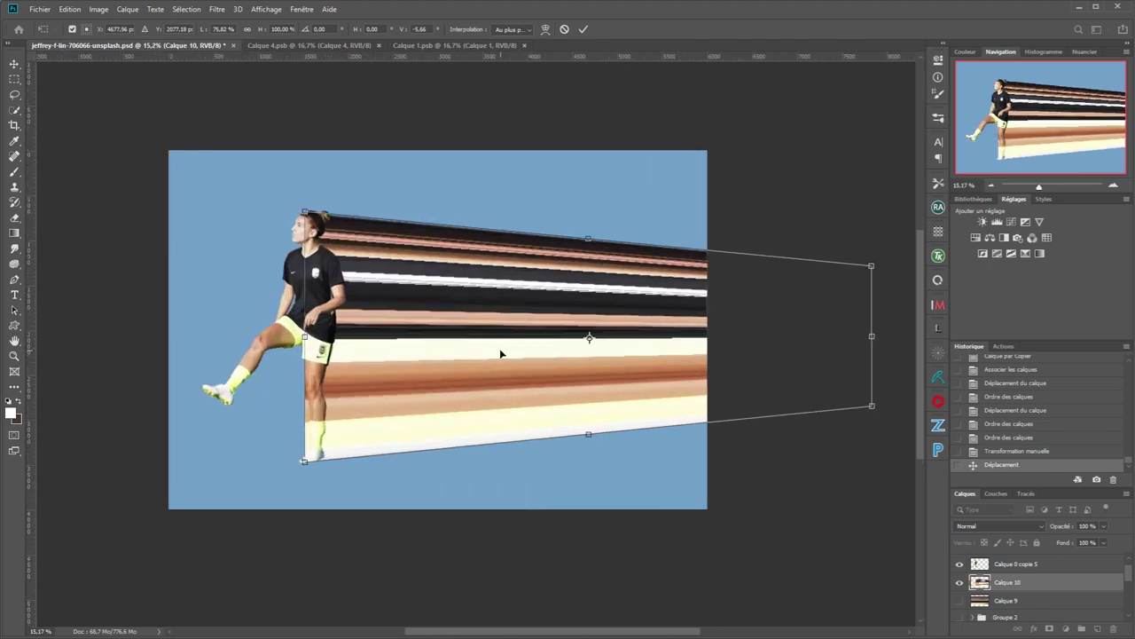
{"action": "right_click", "coordinate": [499, 352]}
{"action": "key", "text": "Escape"}
{"action": "left_click", "coordinate": [584, 30]}
Warp the stripes on Calque 10 so both long edges curve inward behind the player and the near edge fits the head
{"action": "right_click", "coordinate": [518, 299]}
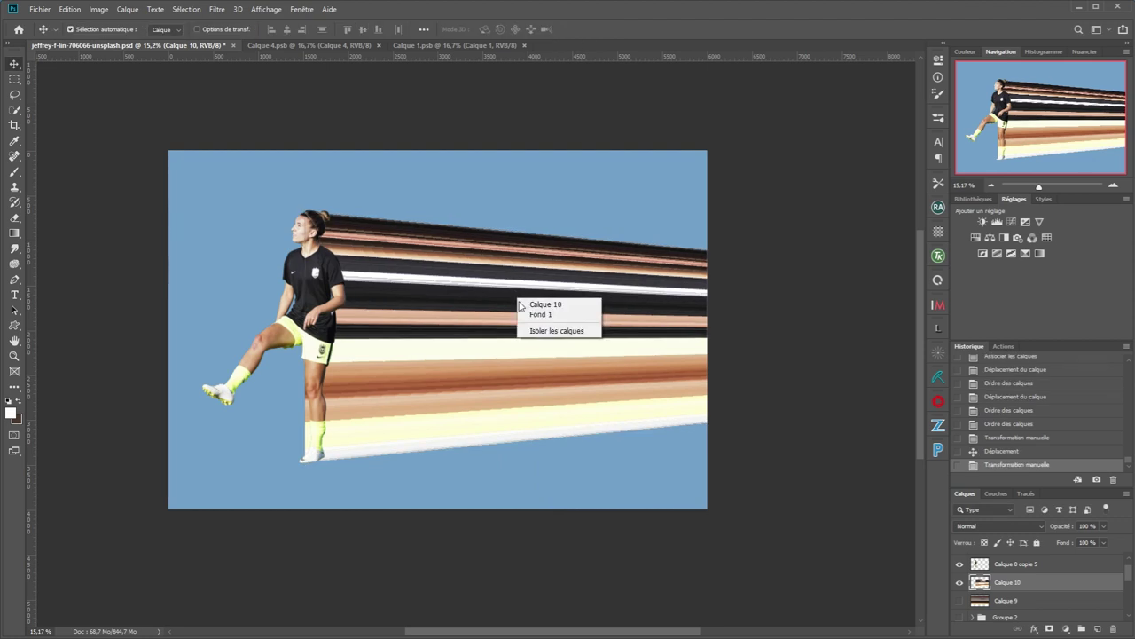
{"action": "left_click", "coordinate": [626, 396]}
{"action": "key", "text": "ctrl+t"}
{"action": "right_click", "coordinate": [584, 341]}
{"action": "left_click", "coordinate": [618, 416]}
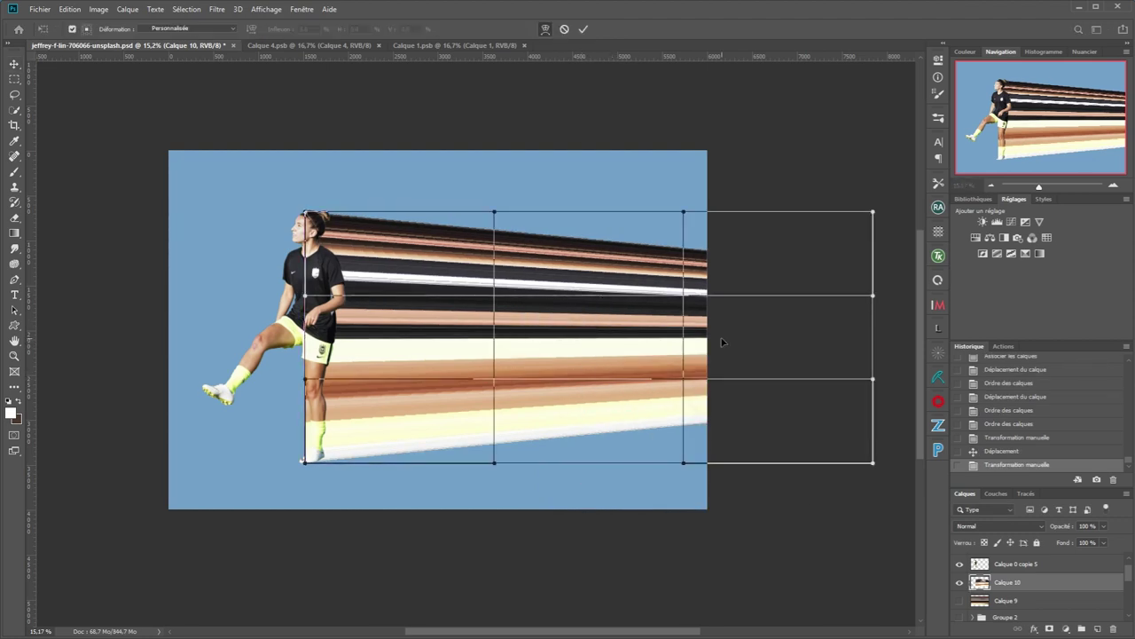
{"action": "left_click_drag", "start_coordinate": [497, 388], "coordinate": [479, 217]}
{"action": "left_click_drag", "start_coordinate": [494, 462], "coordinate": [469, 394]}
{"action": "left_click_drag", "start_coordinate": [479, 216], "coordinate": [463, 275]}
{"action": "left_click_drag", "start_coordinate": [305, 213], "coordinate": [324, 214]}
{"action": "left_click_drag", "start_coordinate": [326, 384], "coordinate": [337, 353]}
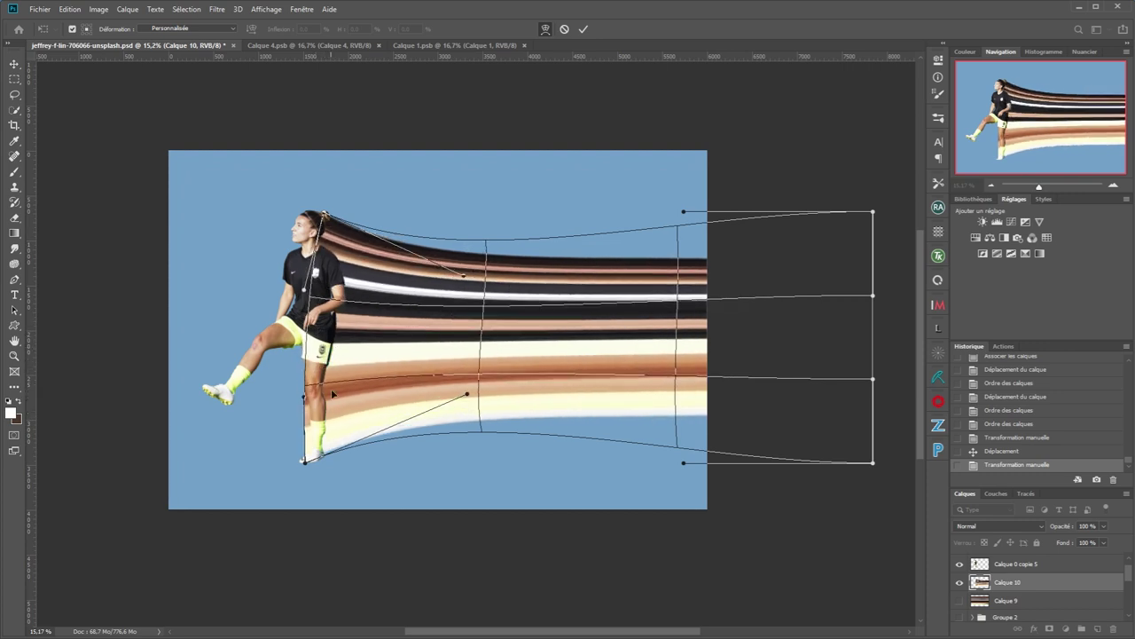
{"action": "left_click", "coordinate": [582, 30]}
Add a layer mask to Calque 10 and erase the stripes sticking out in front of the player's standing leg with a size 341 eraser
{"action": "left_click", "coordinate": [1051, 628]}
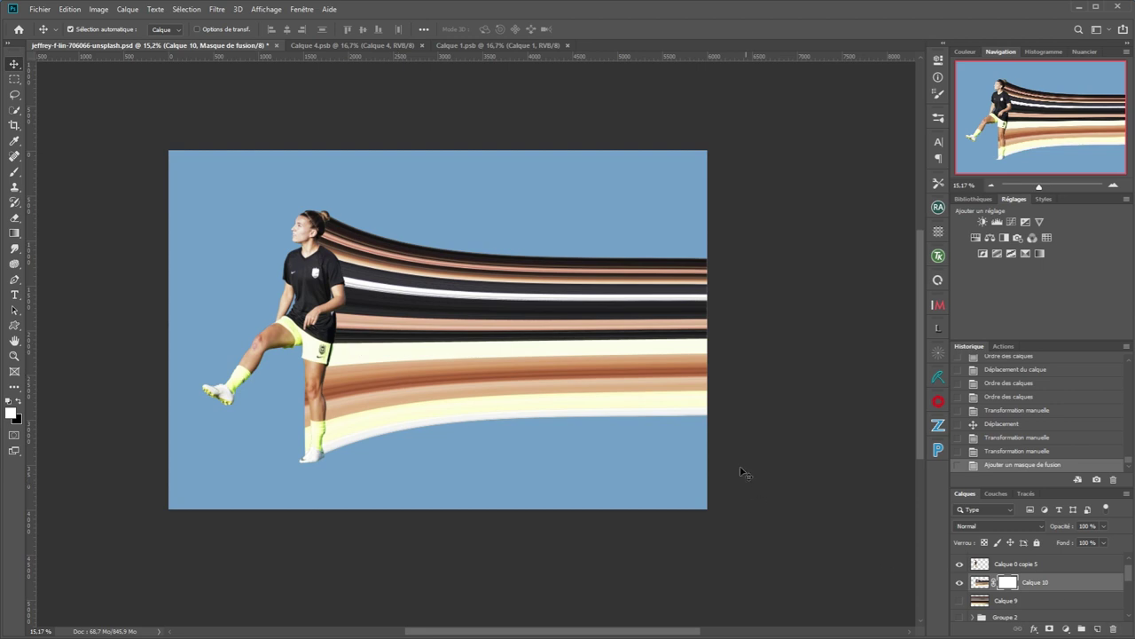
{"action": "left_click", "coordinate": [14, 171]}
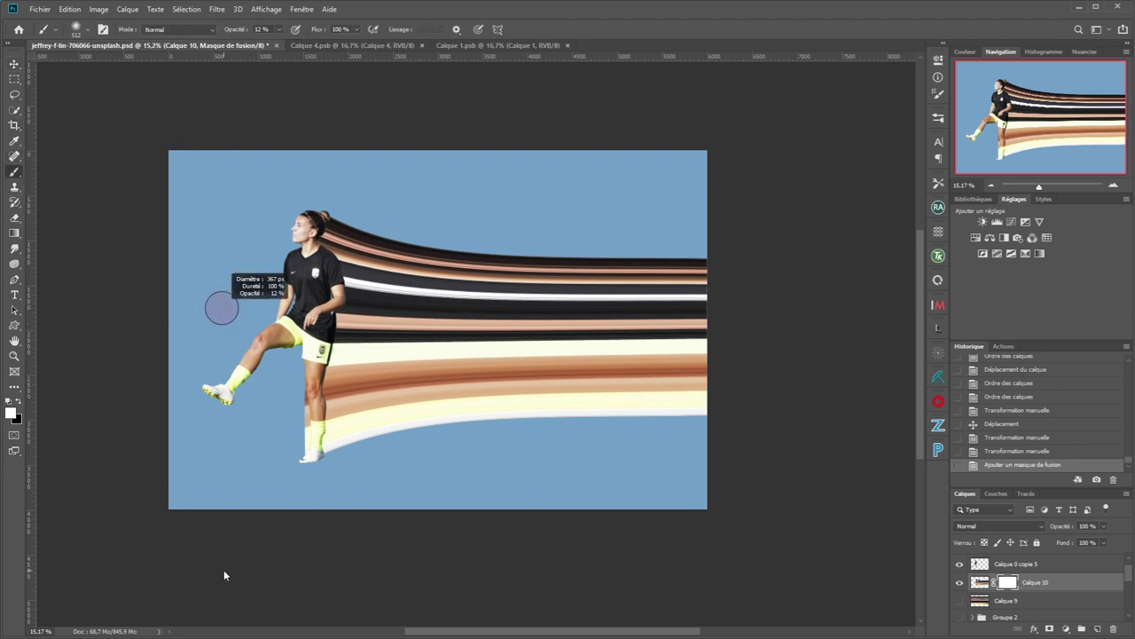
{"action": "key", "text": "e"}
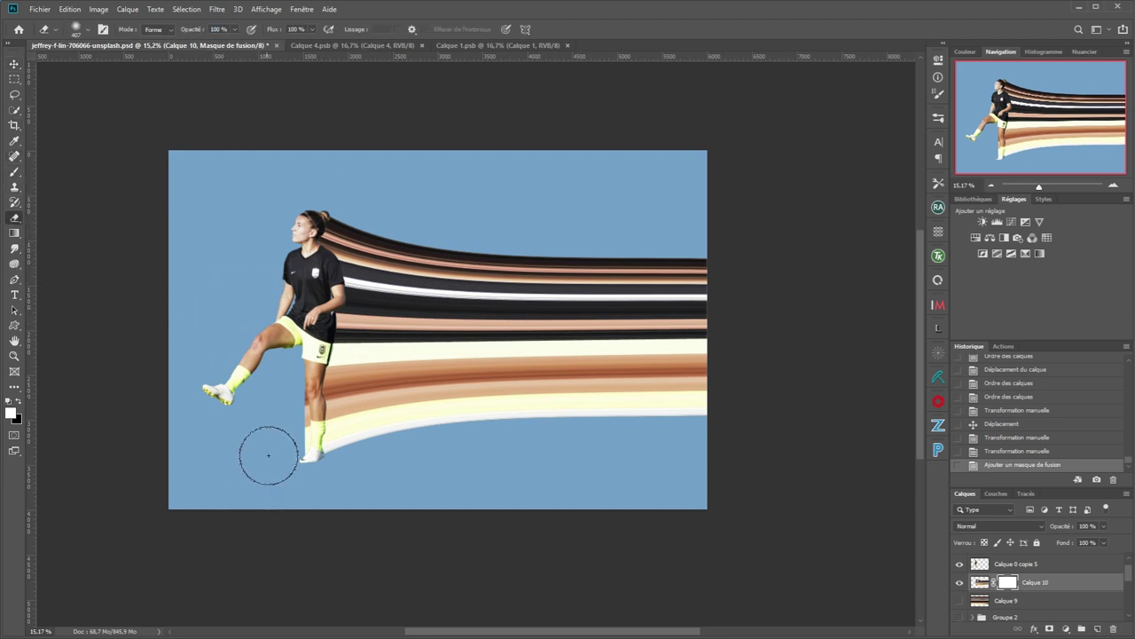
{"action": "key", "text": "x"}
{"action": "right_click", "coordinate": [269, 455], "text": "alt"}
{"action": "key", "text": "x"}
{"action": "left_click_drag", "start_coordinate": [294, 454], "coordinate": [300, 455]}
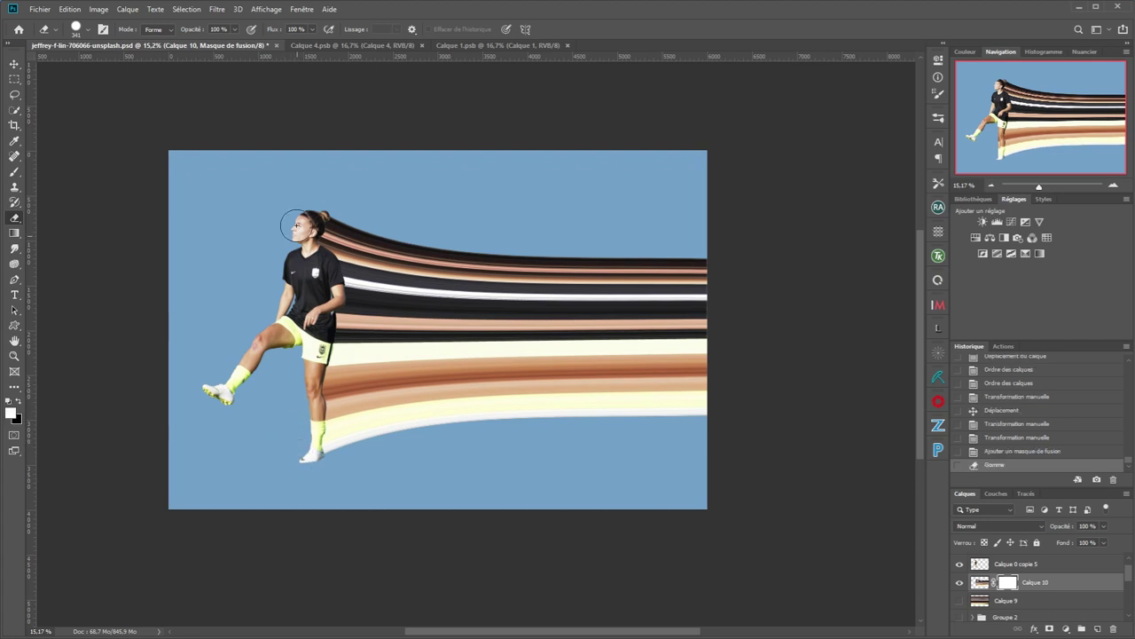
{"action": "left_click", "coordinate": [294, 488]}
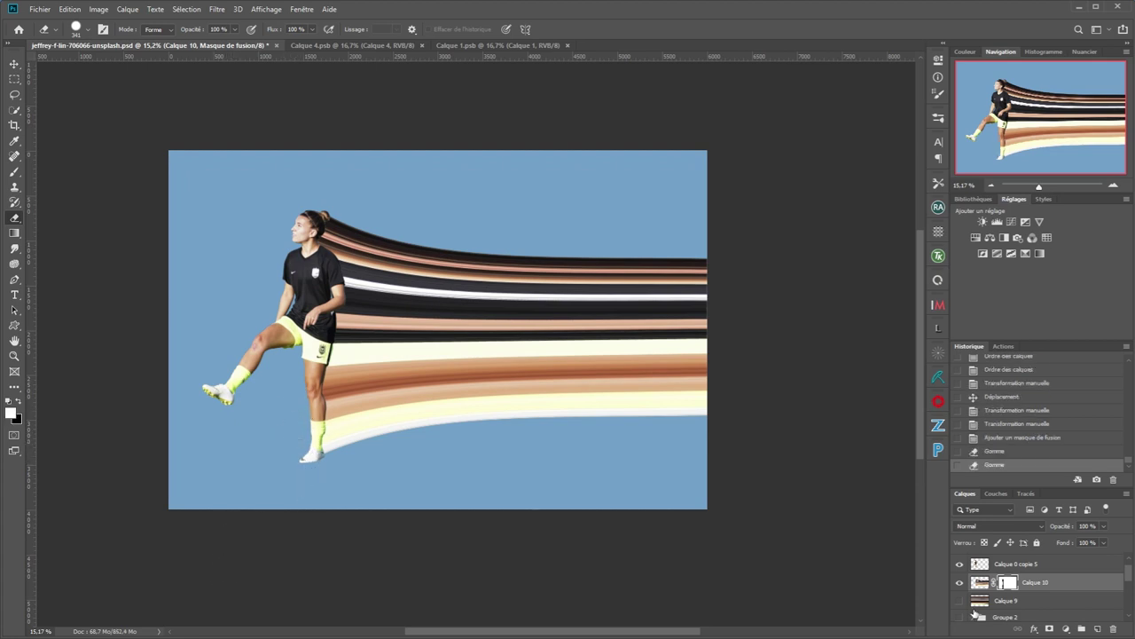
Fade out the far end of the stripes on Calque 10's mask with an inverted black-to-transparent linear gradient
{"action": "scroll", "coordinate": [448, 392], "scroll_direction": "up", "scroll_amount": 3}
{"action": "left_click_drag", "start_coordinate": [479, 369], "coordinate": [503, 414]}
{"action": "left_click", "coordinate": [14, 234]}
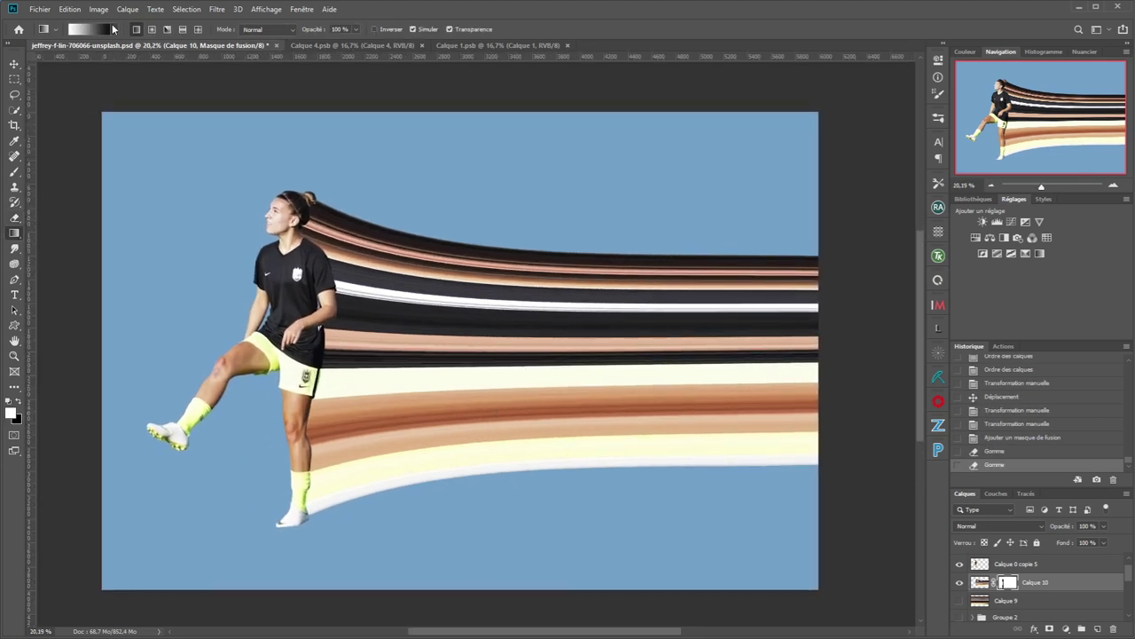
{"action": "left_click", "coordinate": [112, 30]}
{"action": "left_click", "coordinate": [50, 54]}
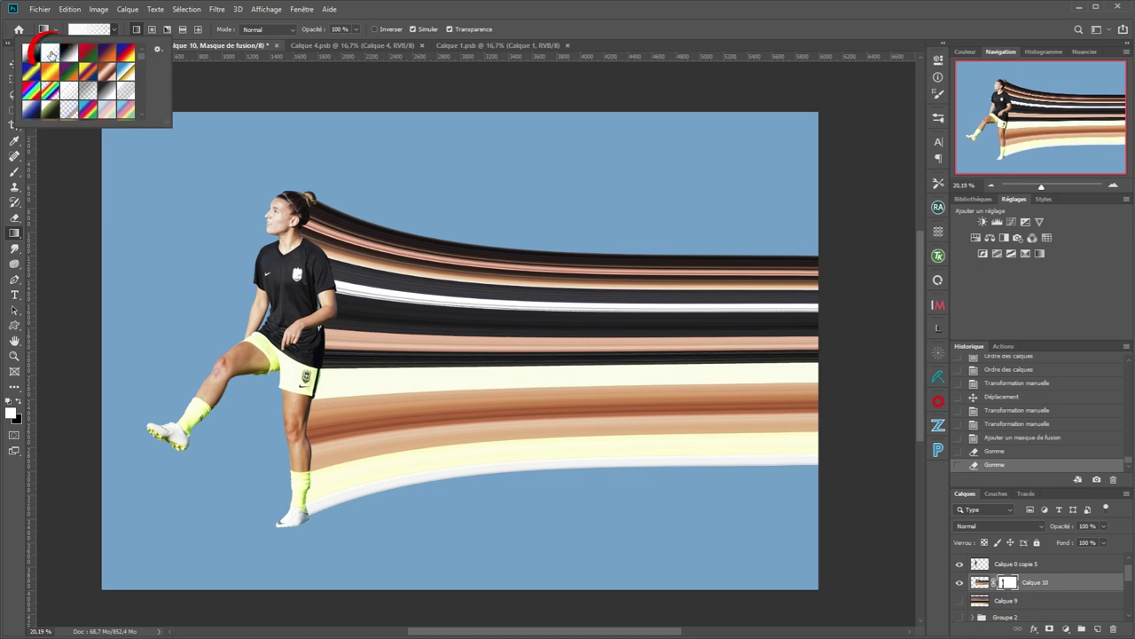
{"action": "key", "text": "Return"}
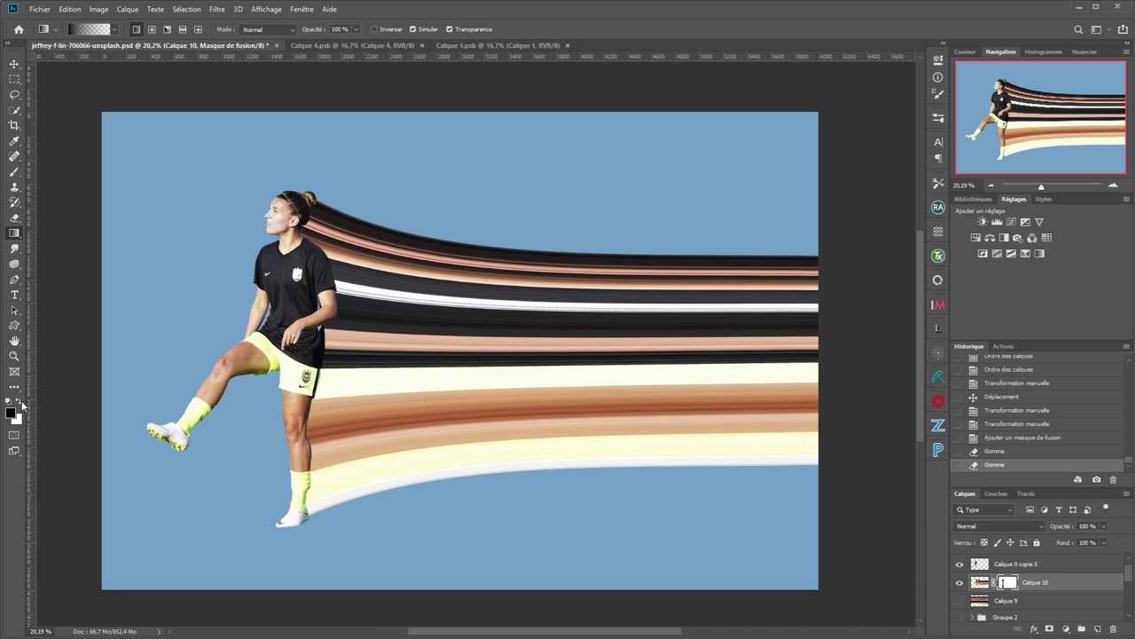
{"action": "left_click", "coordinate": [19, 405]}
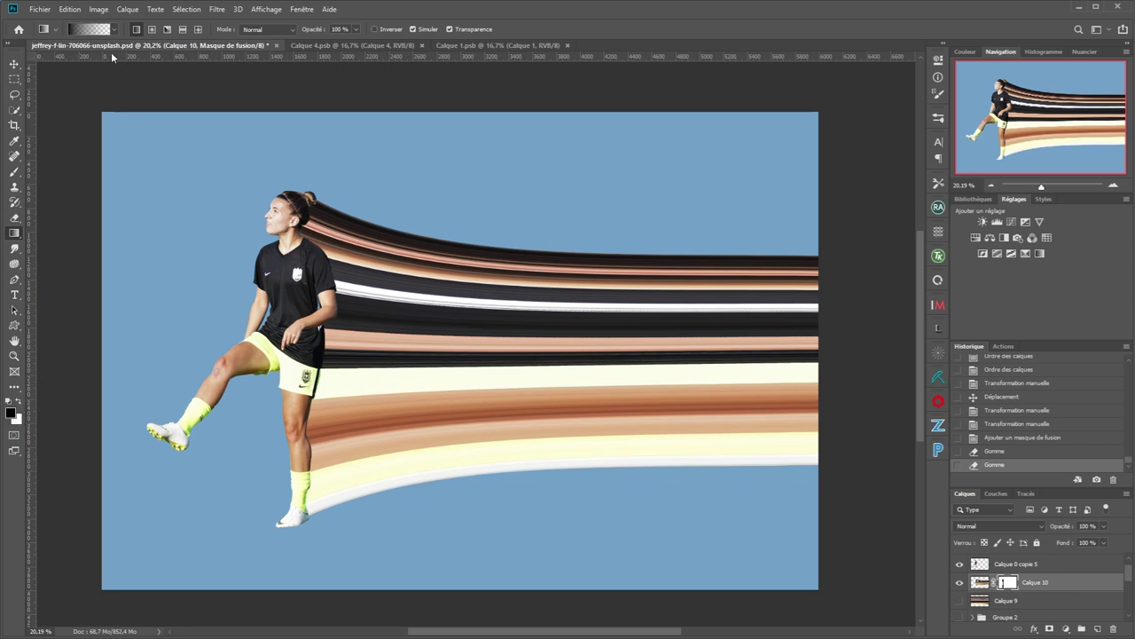
{"action": "left_click", "coordinate": [376, 32]}
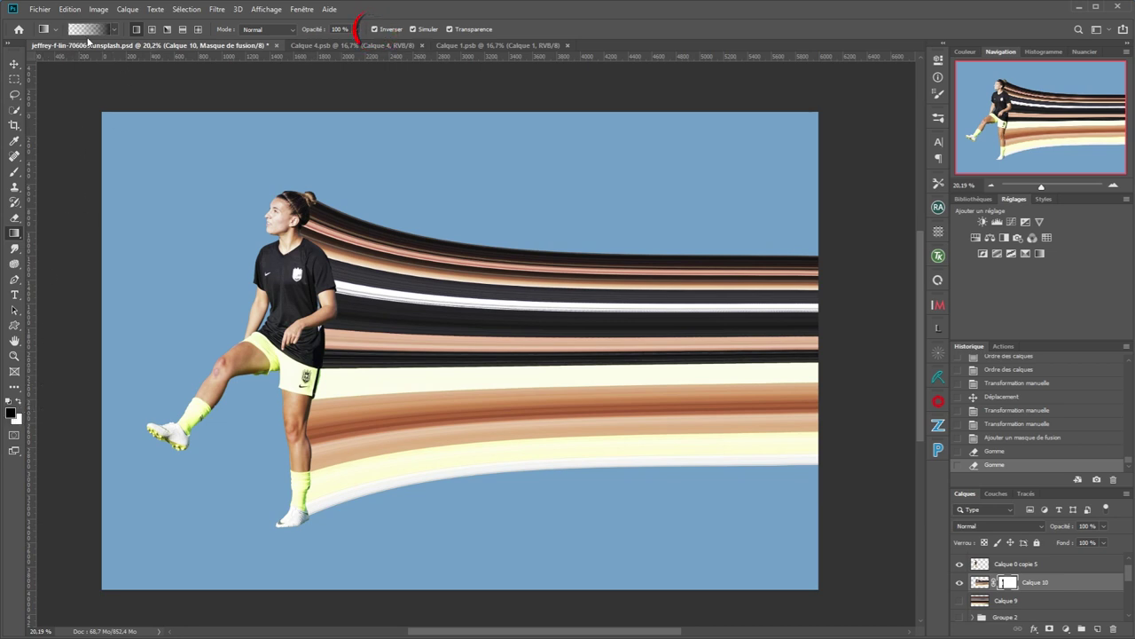
{"action": "left_click_drag", "start_coordinate": [707, 340], "coordinate": [809, 336]}
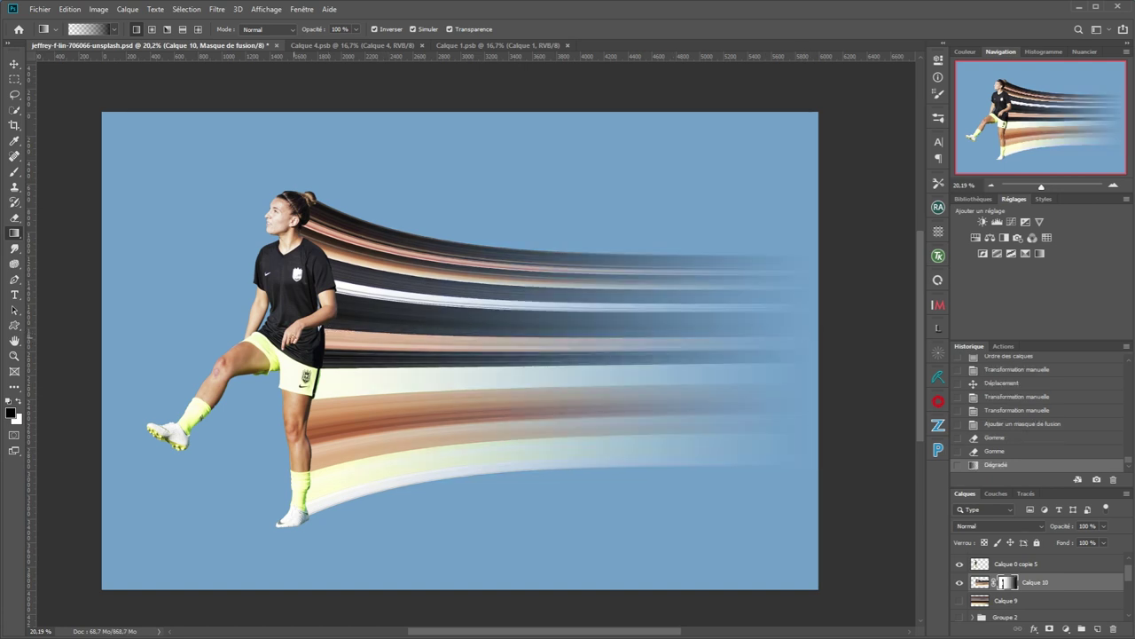
{"action": "left_click_drag", "start_coordinate": [597, 342], "coordinate": [801, 333]}
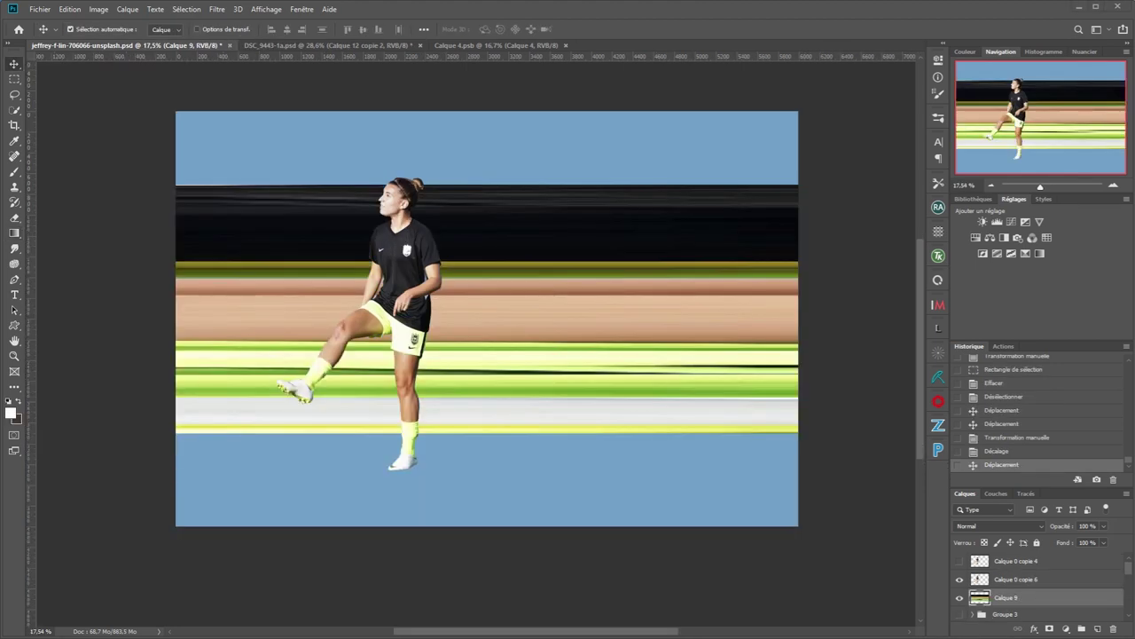
Move the striped layer Calque 9 up to the top edge of the canvas, behind the player
{"action": "left_click", "coordinate": [960, 599]}
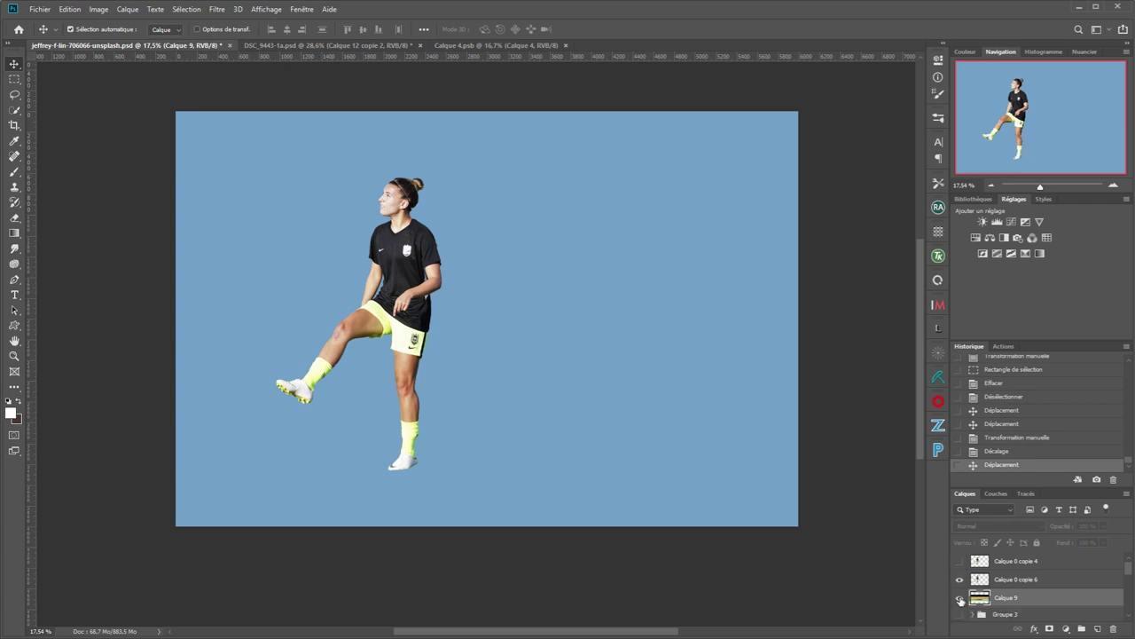
{"action": "left_click", "coordinate": [960, 598]}
{"action": "left_click_drag", "start_coordinate": [519, 310], "coordinate": [513, 243]}
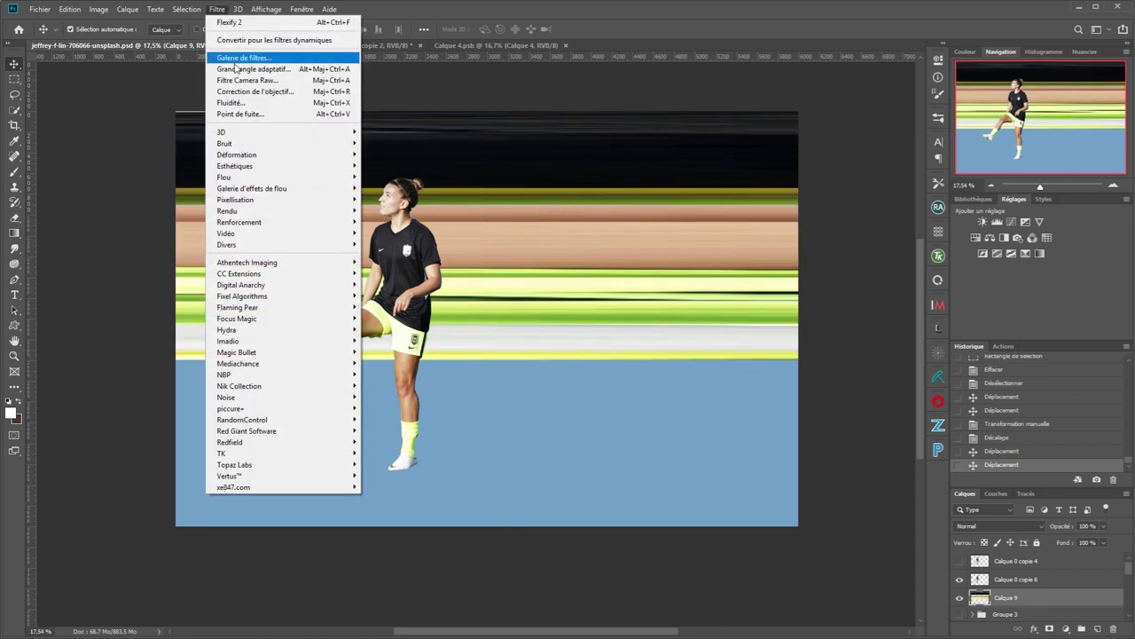
{"action": "mouse_move", "coordinate": [317, 156]}
{"action": "left_click", "coordinate": [396, 179]}
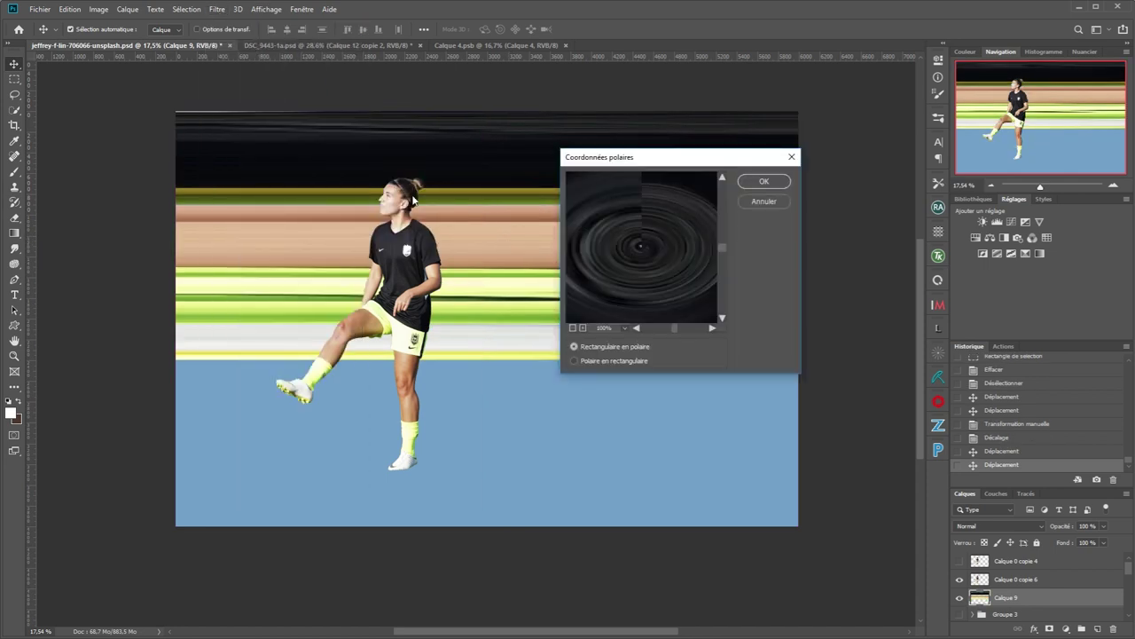
{"action": "left_click", "coordinate": [573, 328]}
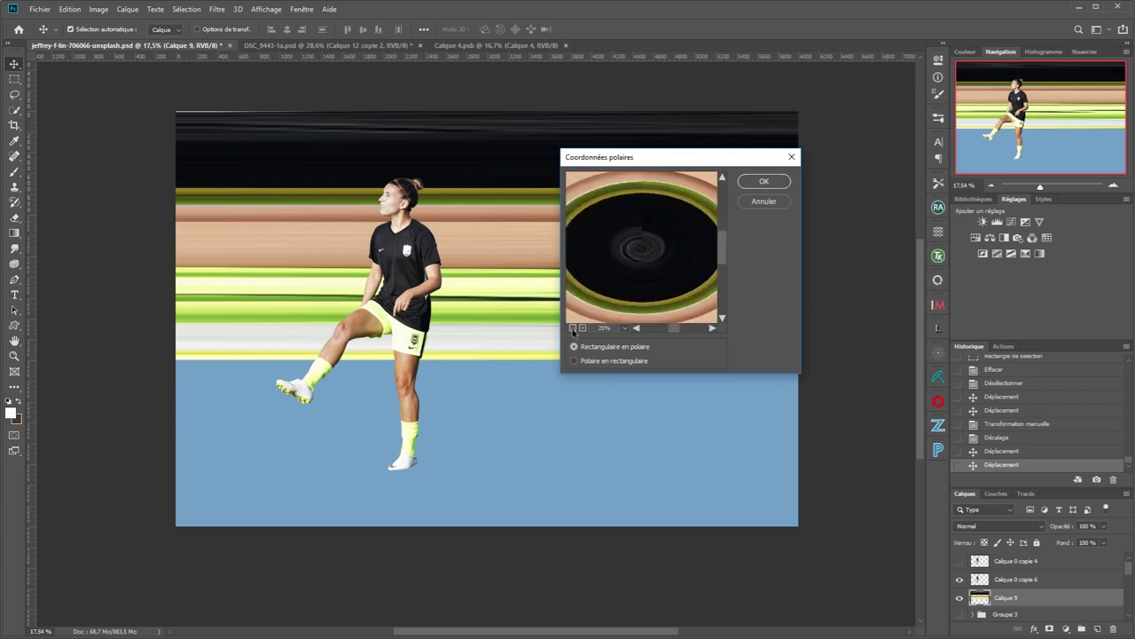
{"action": "left_click", "coordinate": [769, 202]}
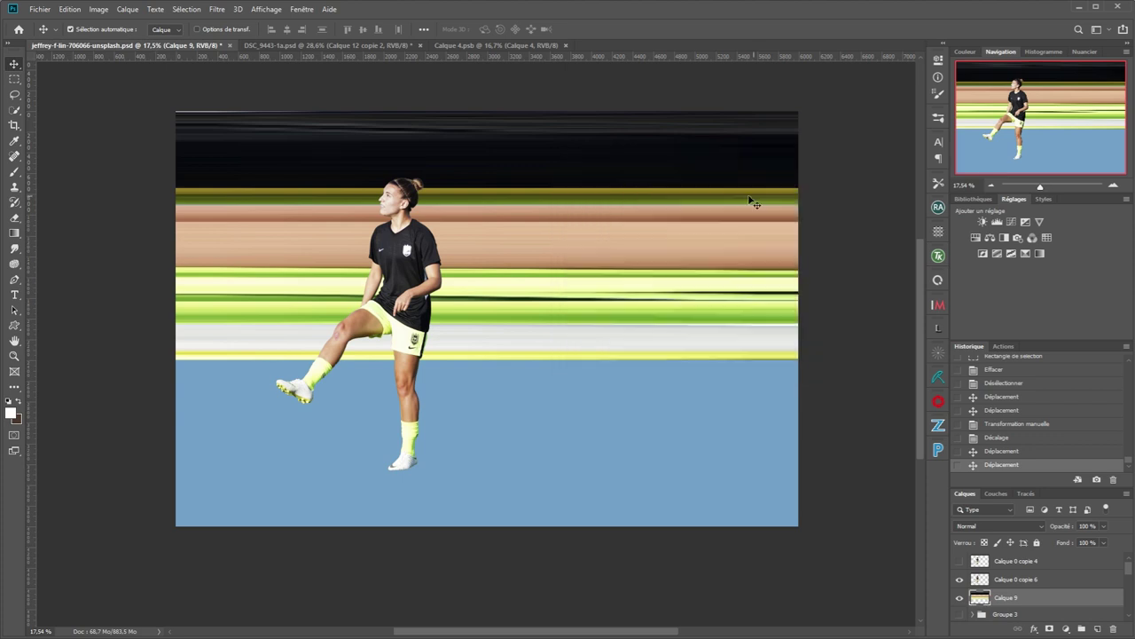
Apply Flexify 2 to Calque 9 with equirectangular input, mirror ball output, transparent gaps and latitude 90
{"action": "left_click", "coordinate": [216, 9]}
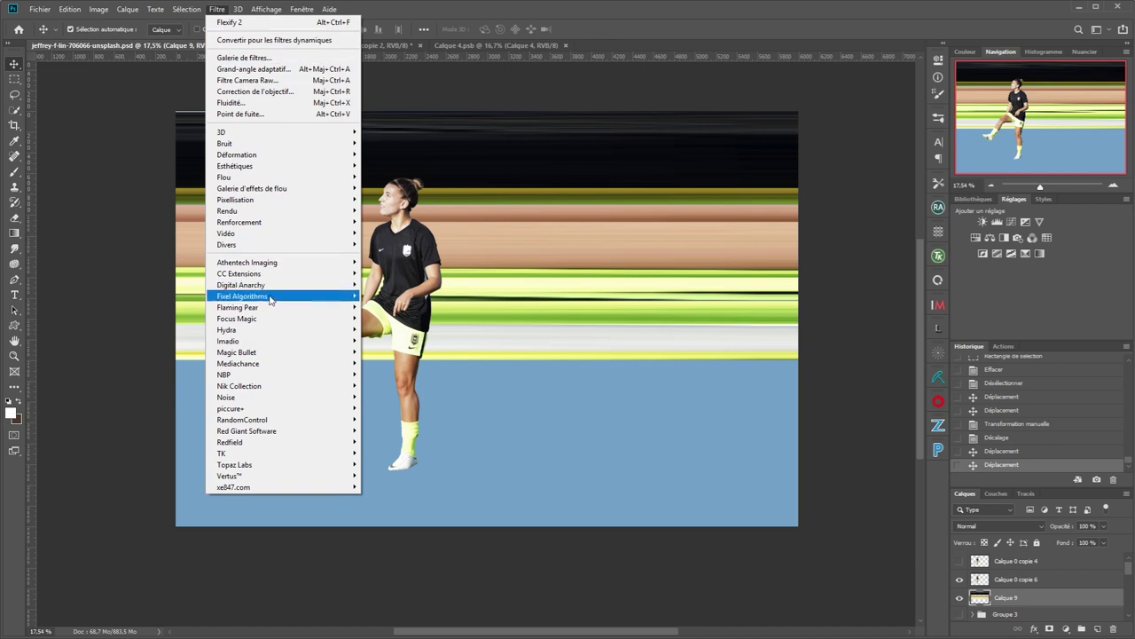
{"action": "mouse_move", "coordinate": [267, 314]}
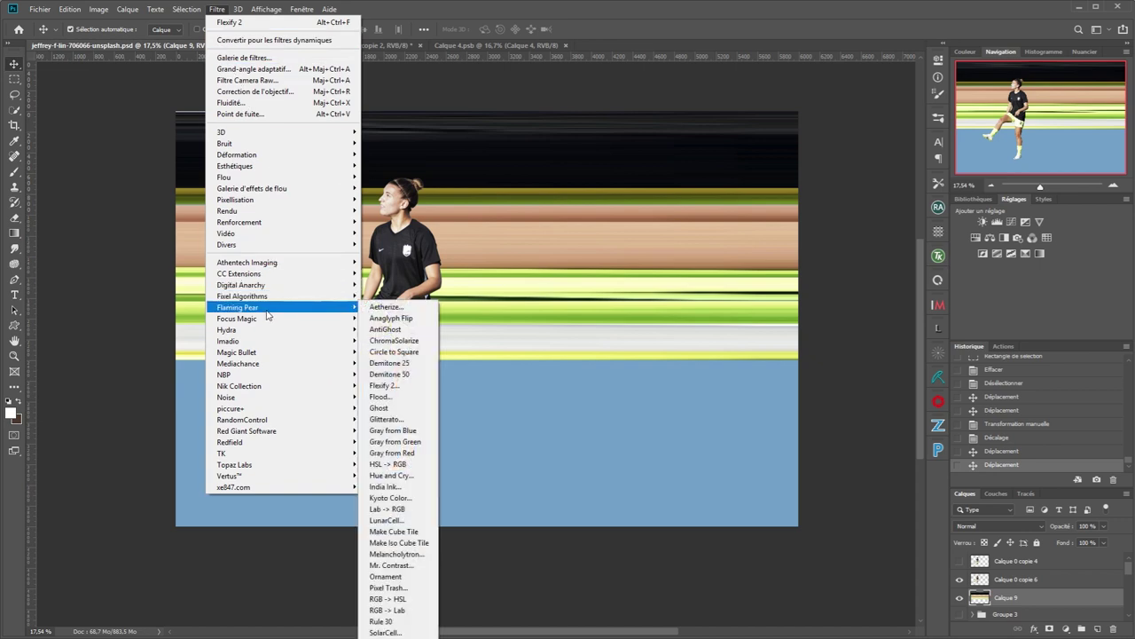
{"action": "left_click", "coordinate": [387, 385]}
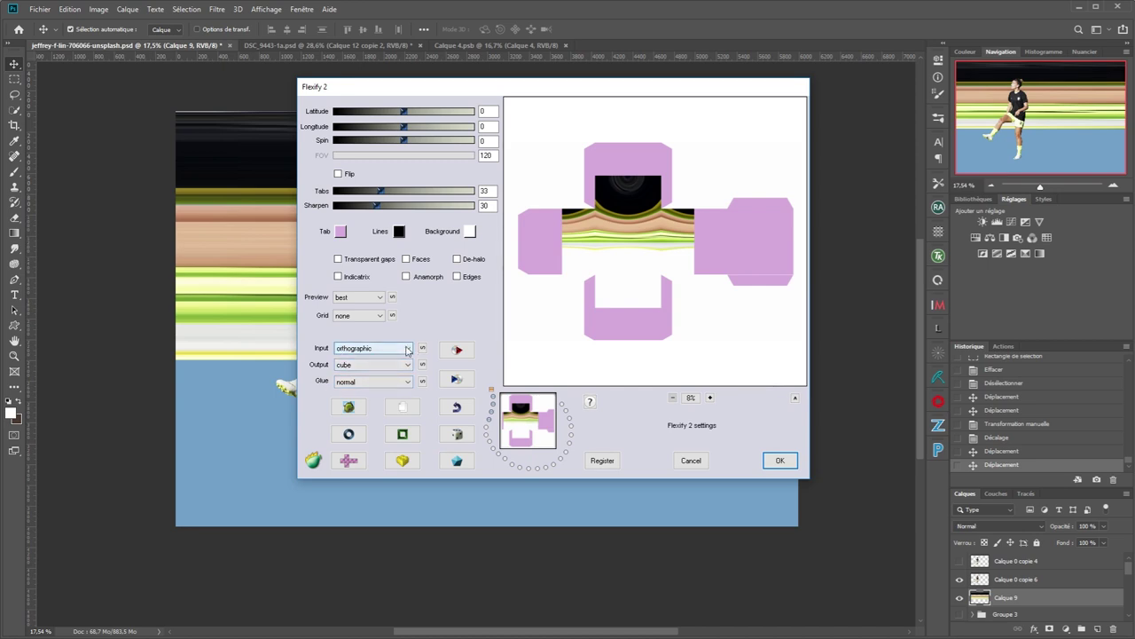
{"action": "left_click", "coordinate": [369, 348]}
{"action": "left_click", "coordinate": [371, 359]}
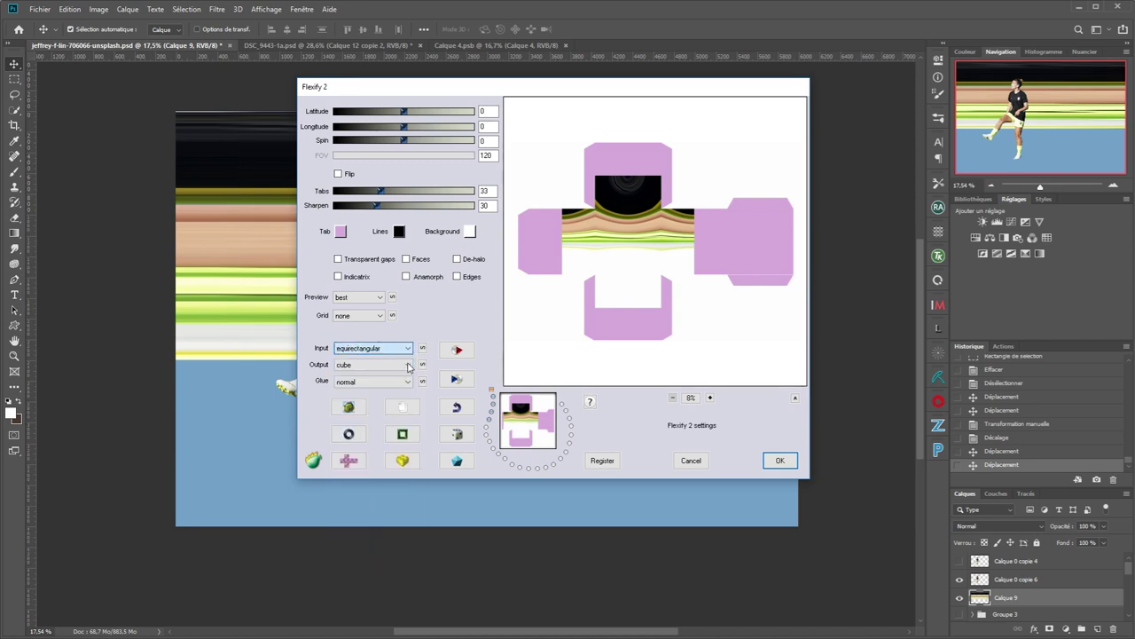
{"action": "left_click", "coordinate": [408, 368]}
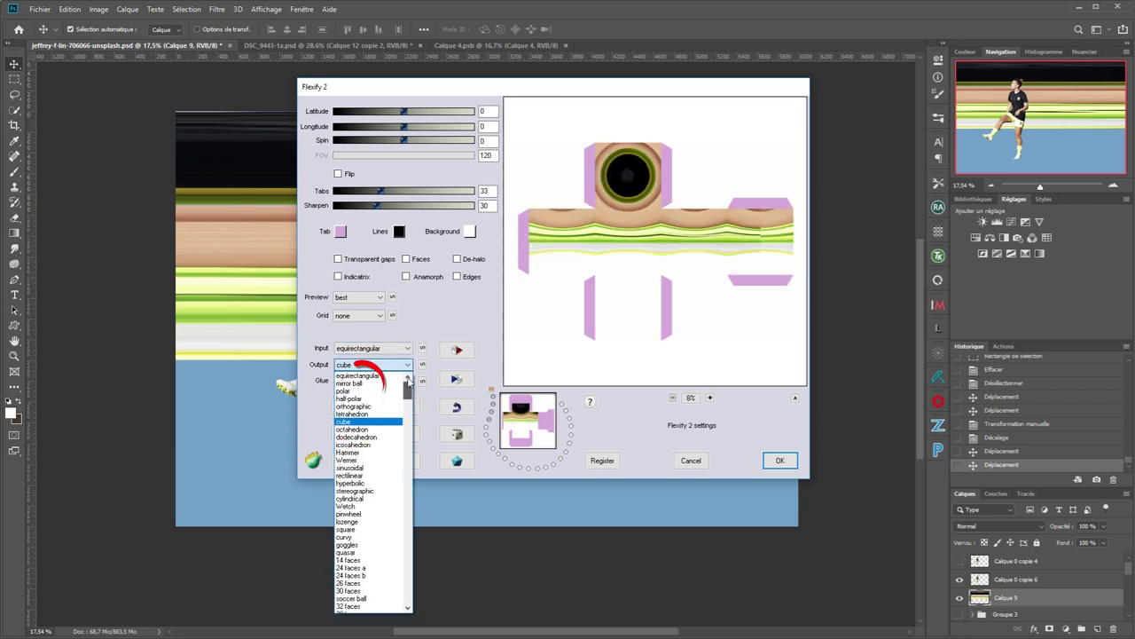
{"action": "left_click", "coordinate": [364, 382]}
{"action": "left_click", "coordinate": [338, 259]}
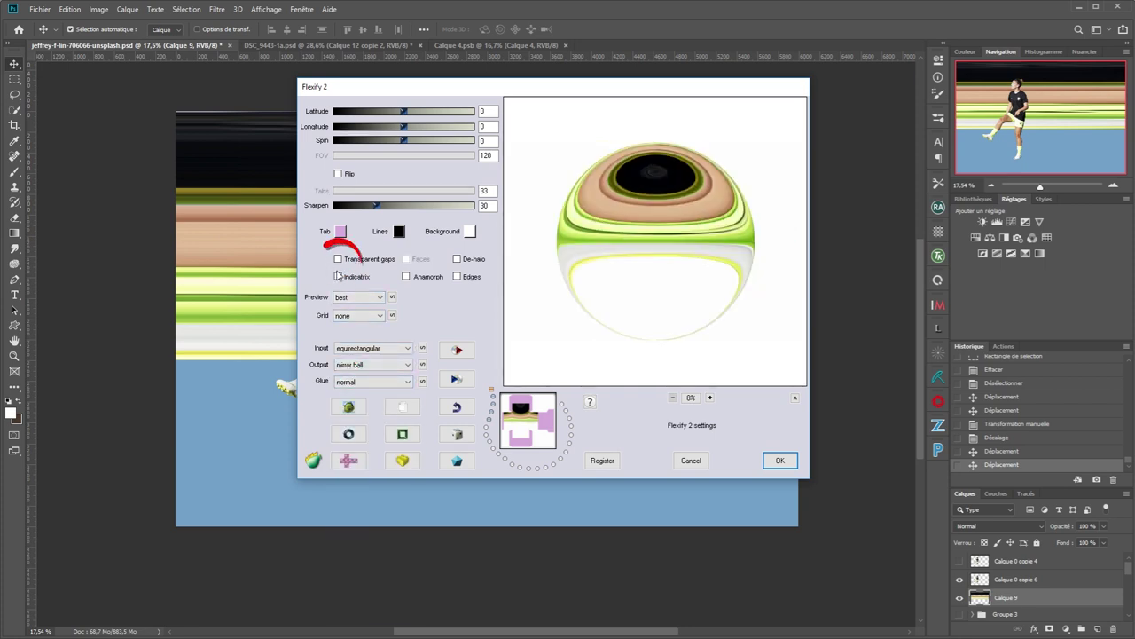
{"action": "left_click_drag", "start_coordinate": [403, 112], "coordinate": [475, 112]}
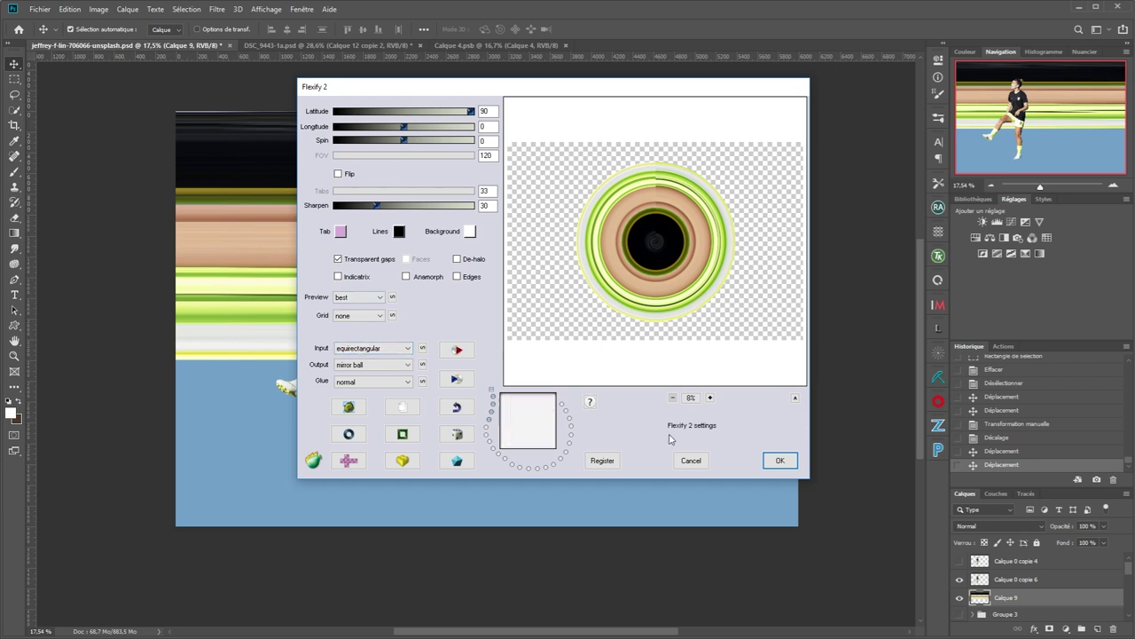
{"action": "left_click", "coordinate": [779, 461]}
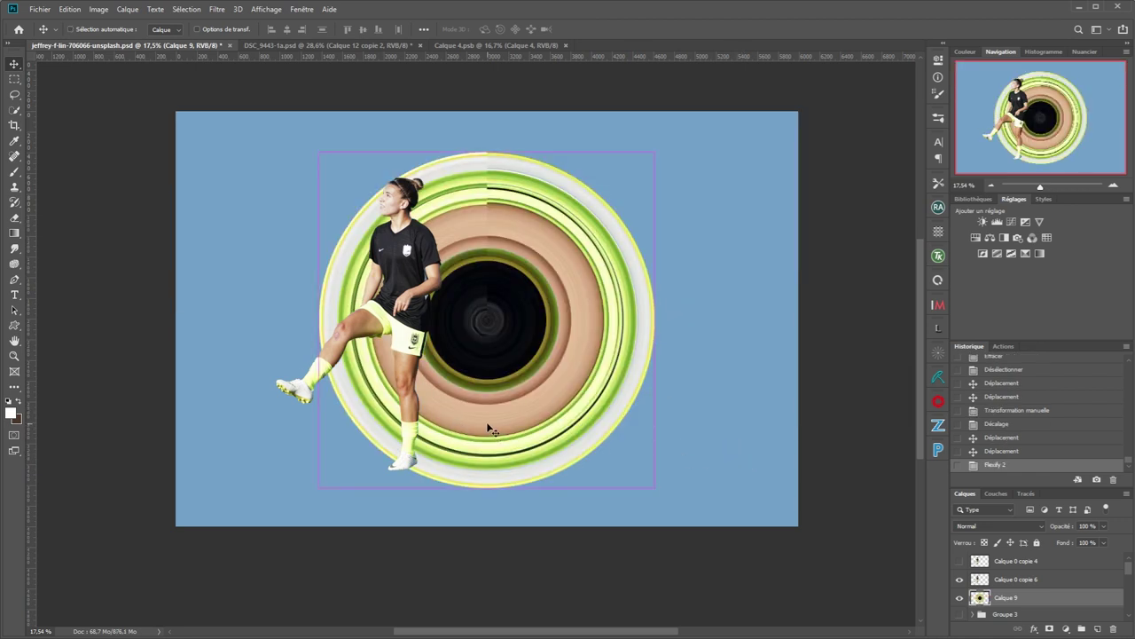
Scale the striped disc on Calque 9 to about 83% and place it behind the player's body and raised foot
{"action": "key", "text": "ctrl+t"}
{"action": "left_click_drag", "start_coordinate": [505, 371], "coordinate": [425, 337]}
{"action": "scroll", "coordinate": [424, 341], "scroll_direction": "down", "scroll_amount": 1}
{"action": "left_click_drag", "start_coordinate": [567, 138], "coordinate": [517, 192]}
{"action": "left_click_drag", "start_coordinate": [444, 336], "coordinate": [452, 319]}
{"action": "scroll", "coordinate": [355, 307], "scroll_direction": "up", "scroll_amount": 4}
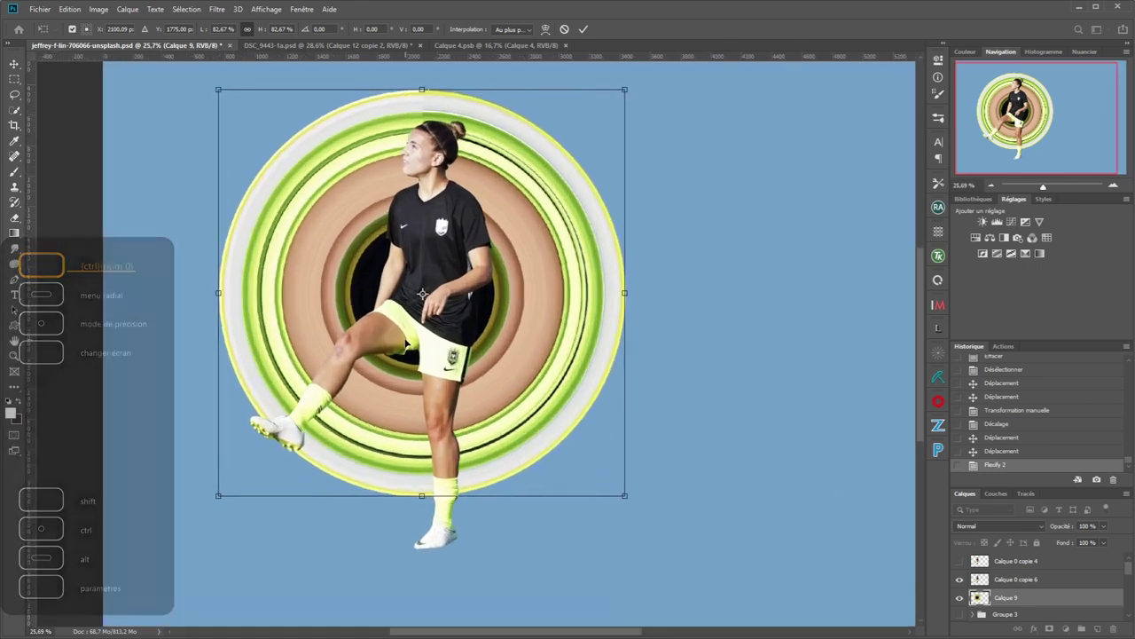
{"action": "left_click_drag", "start_coordinate": [624, 91], "coordinate": [599, 114]}
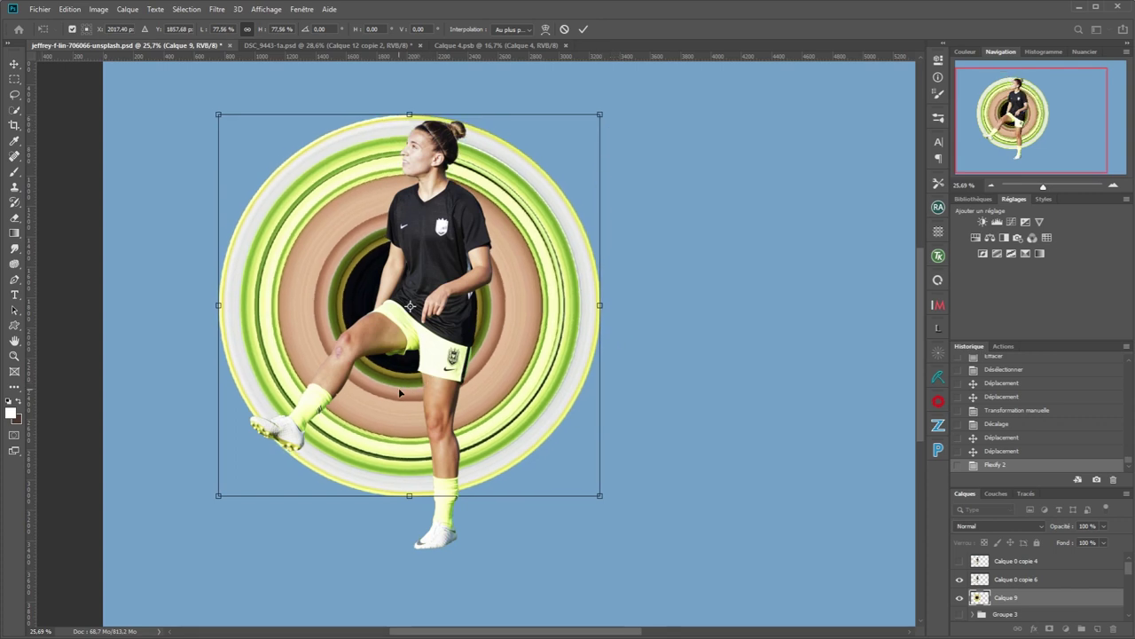
{"action": "left_click_drag", "start_coordinate": [400, 393], "coordinate": [402, 391]}
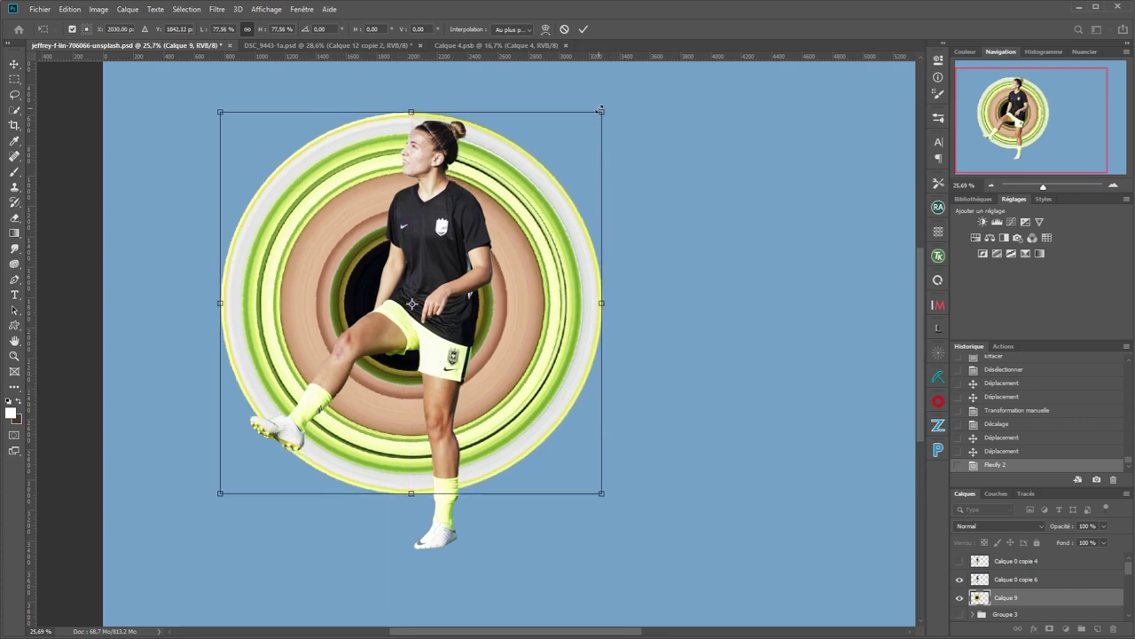
{"action": "left_click_drag", "start_coordinate": [600, 110], "coordinate": [619, 79]}
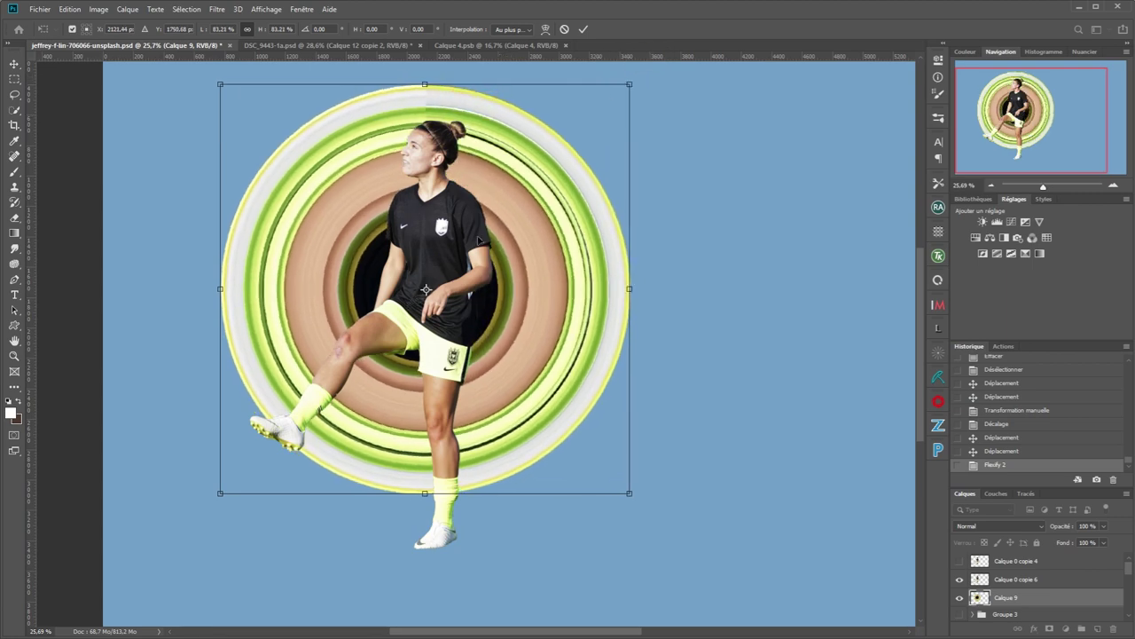
{"action": "left_click_drag", "start_coordinate": [303, 453], "coordinate": [312, 447]}
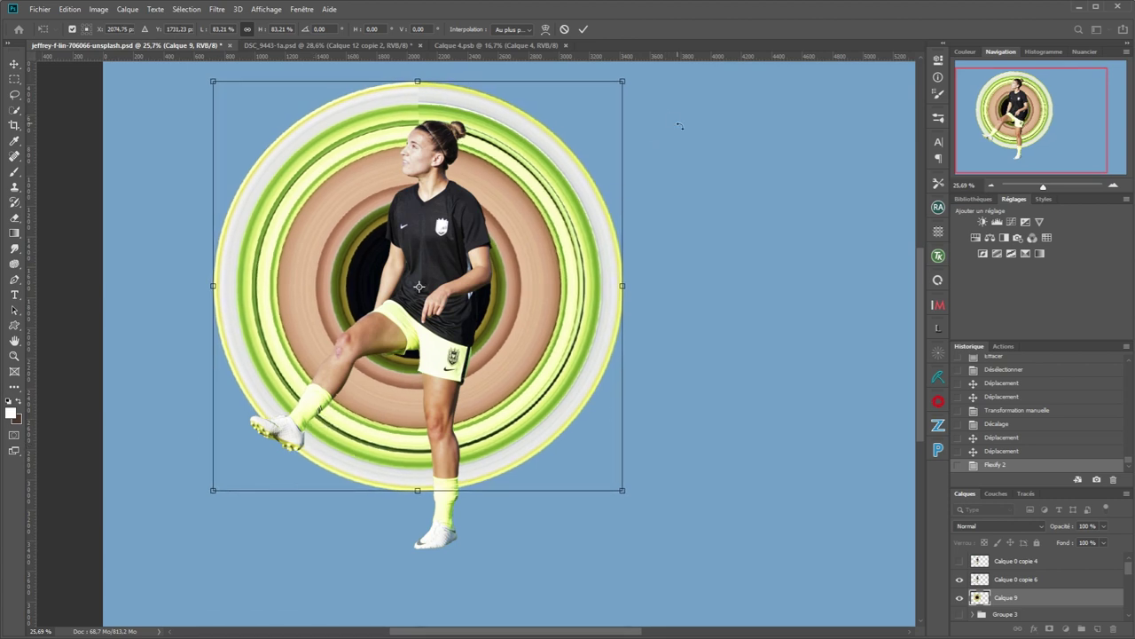
Rotate the disc by about 170° around its centre and apply the transformation
{"action": "left_click_drag", "start_coordinate": [680, 126], "coordinate": [225, 463]}
{"action": "scroll", "coordinate": [328, 320], "scroll_direction": "down", "scroll_amount": 4}
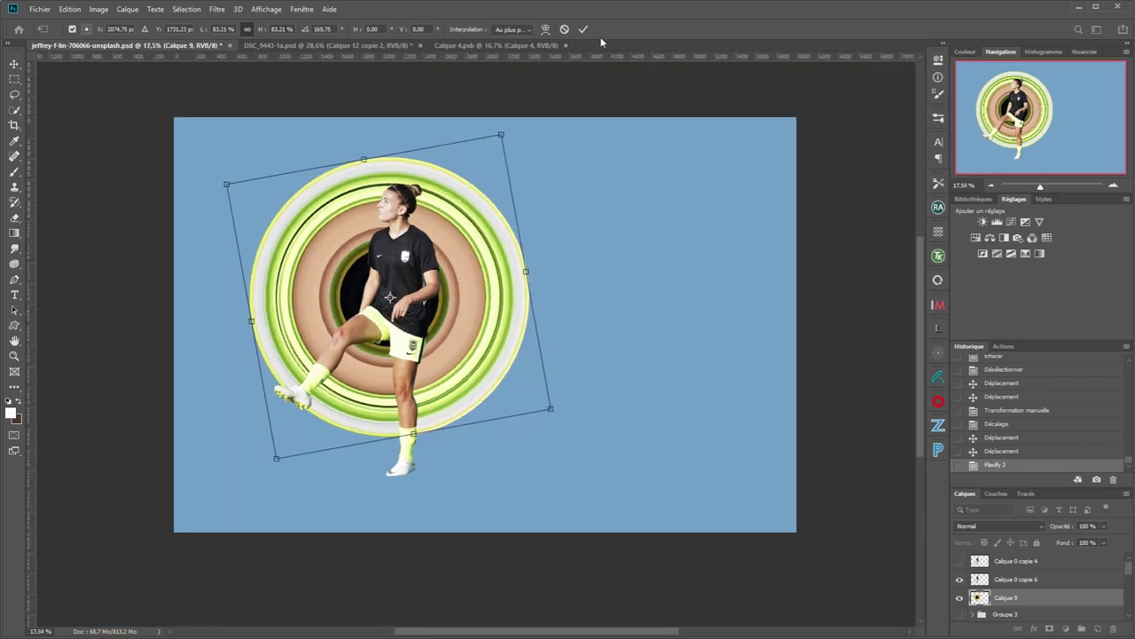
{"action": "left_click", "coordinate": [587, 31]}
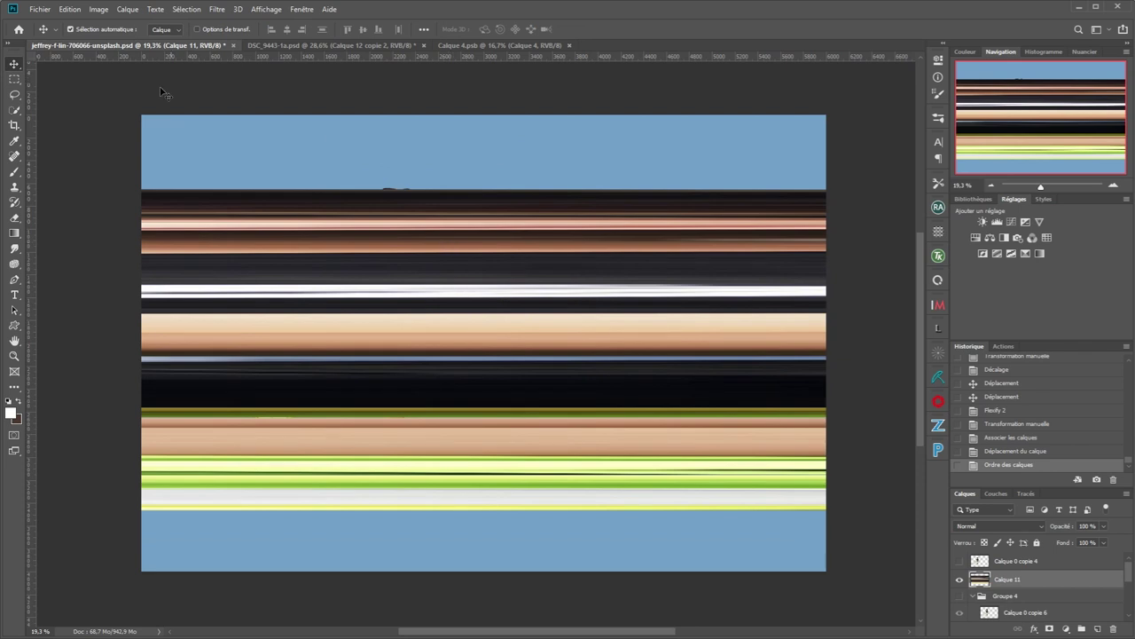
Copy a single-column selection of Calque 11's stripes to a new layer and hide Calque 11
{"action": "left_click", "coordinate": [15, 80]}
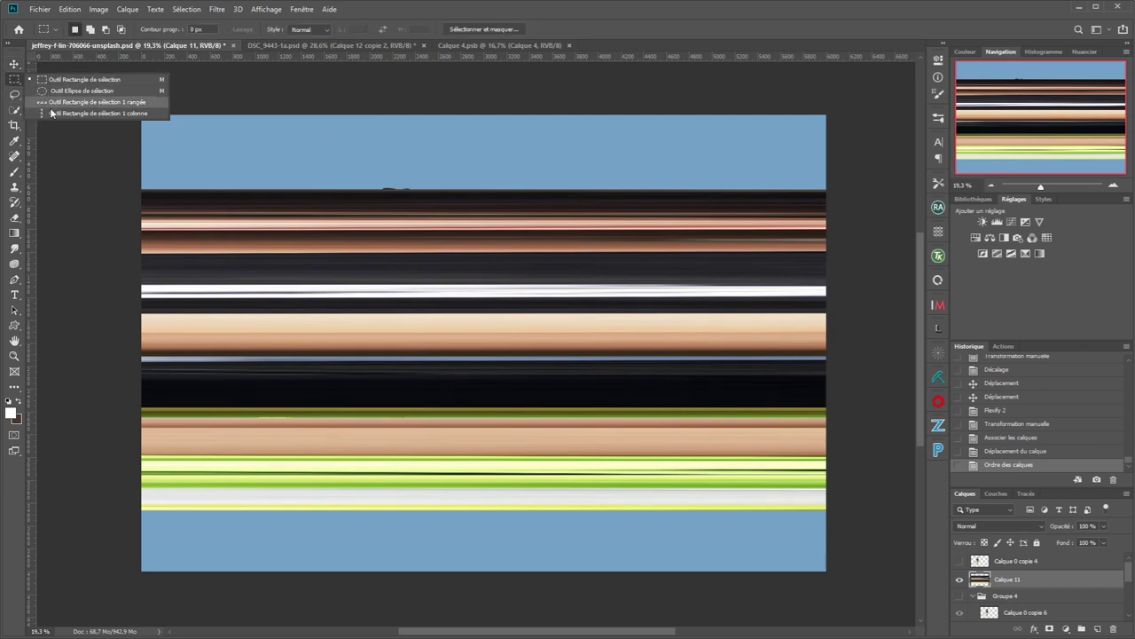
{"action": "left_click", "coordinate": [53, 113]}
{"action": "left_click_drag", "start_coordinate": [488, 182], "coordinate": [494, 285]}
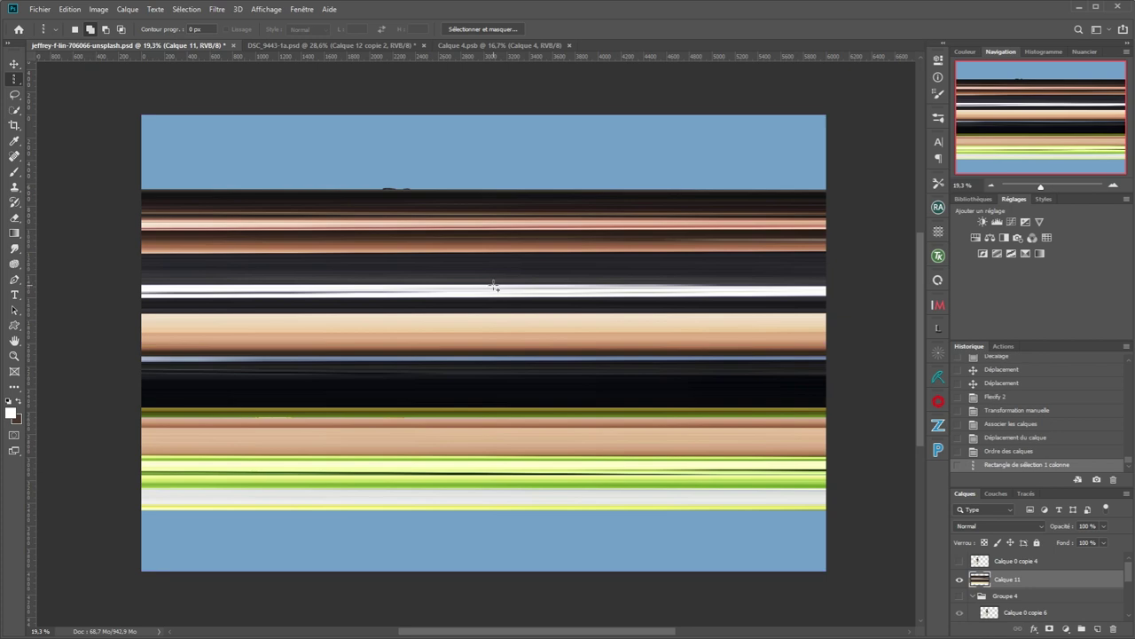
{"action": "key", "text": "ctrl+j"}
{"action": "left_click", "coordinate": [959, 598]}
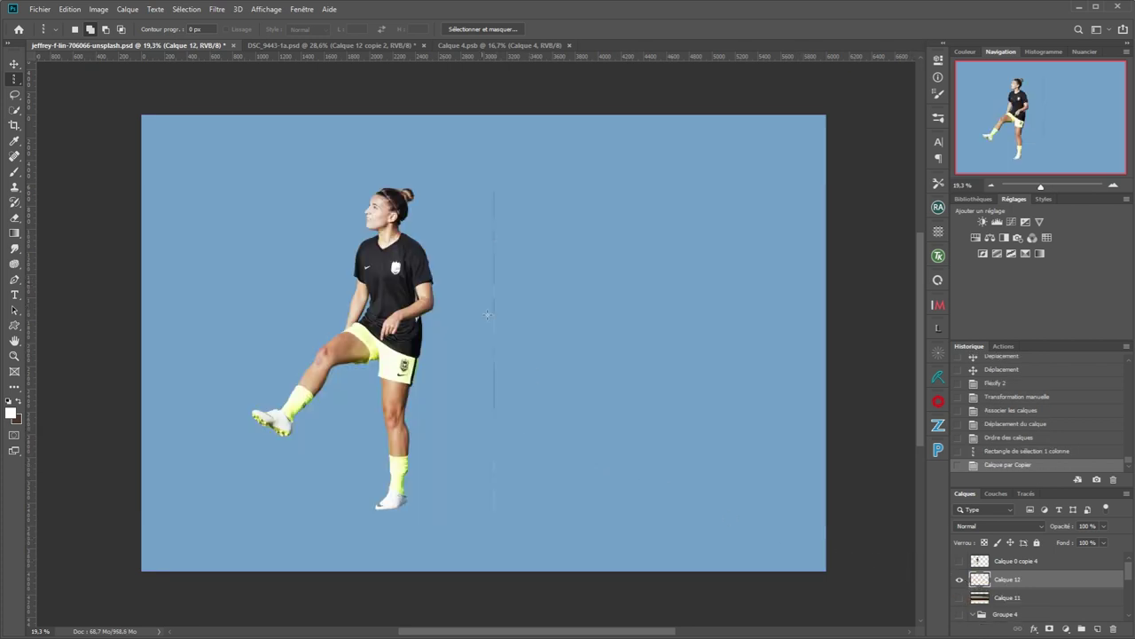
Stretch the one-column strip on Calque 12 to both side edges of the canvas, 6000 px wide
{"action": "key", "text": "ctrl+t"}
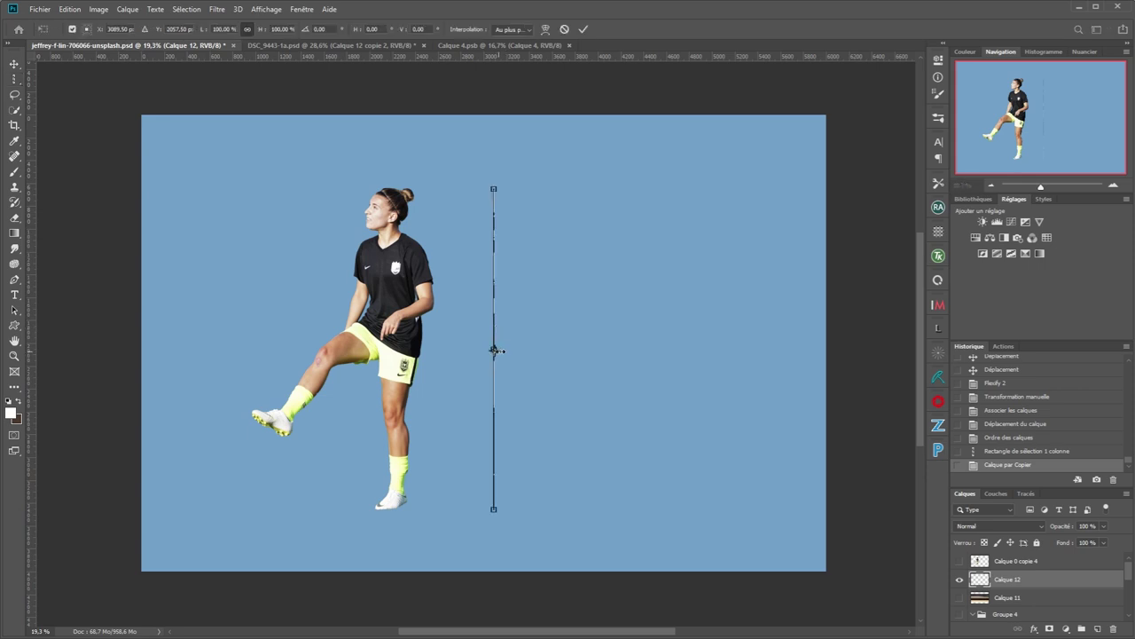
{"action": "left_click_drag", "start_coordinate": [497, 349], "coordinate": [826, 350]}
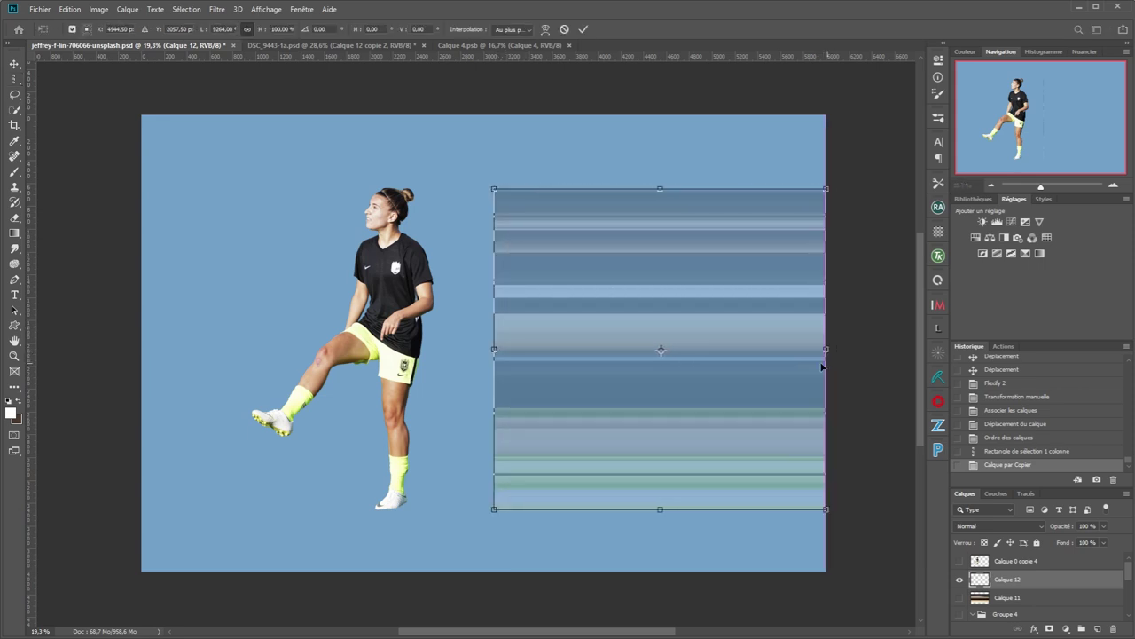
{"action": "left_click_drag", "start_coordinate": [494, 350], "coordinate": [145, 351]}
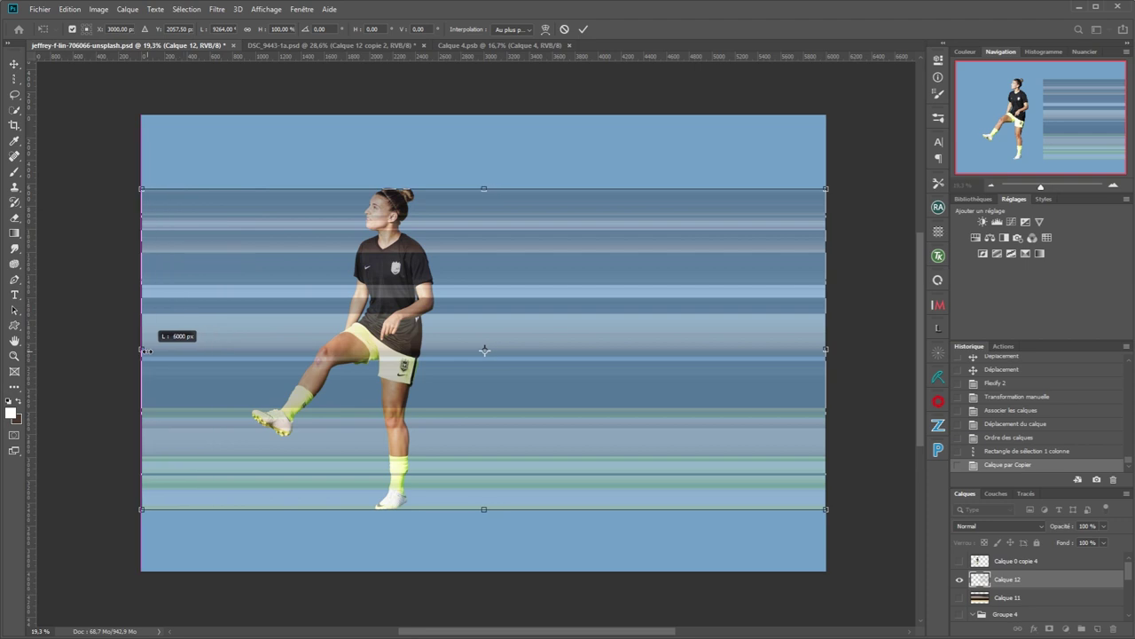
{"action": "left_click", "coordinate": [583, 29]}
Move the stretched stripes on Calque 12 up to the top edge of the canvas
{"action": "key", "text": "m"}
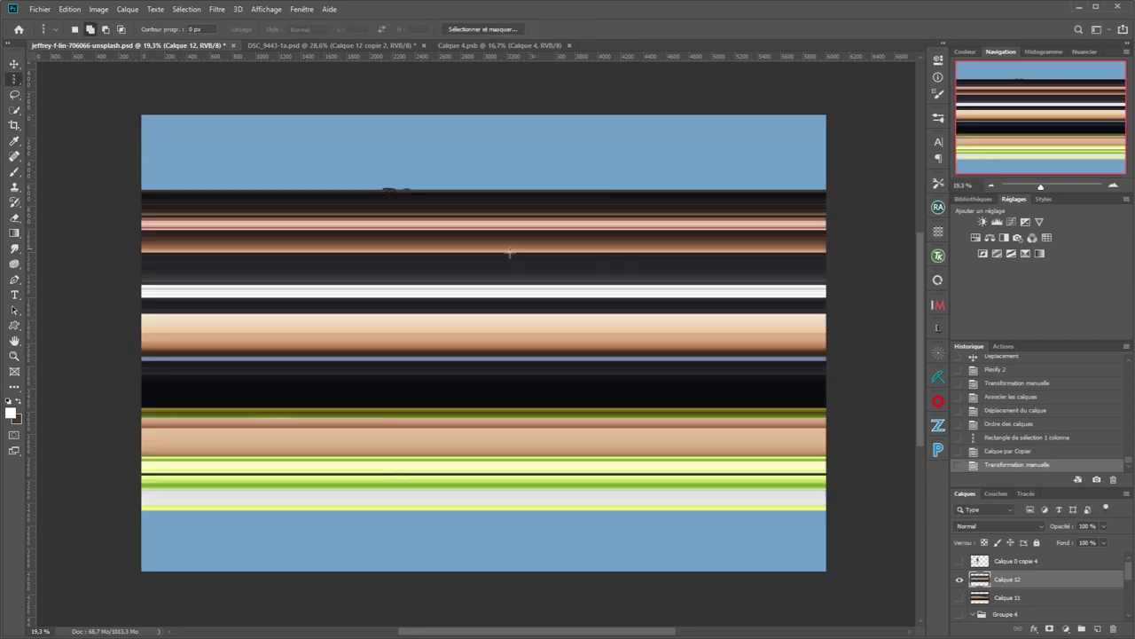
{"action": "key", "text": "v"}
{"action": "left_click_drag", "start_coordinate": [489, 323], "coordinate": [494, 251]}
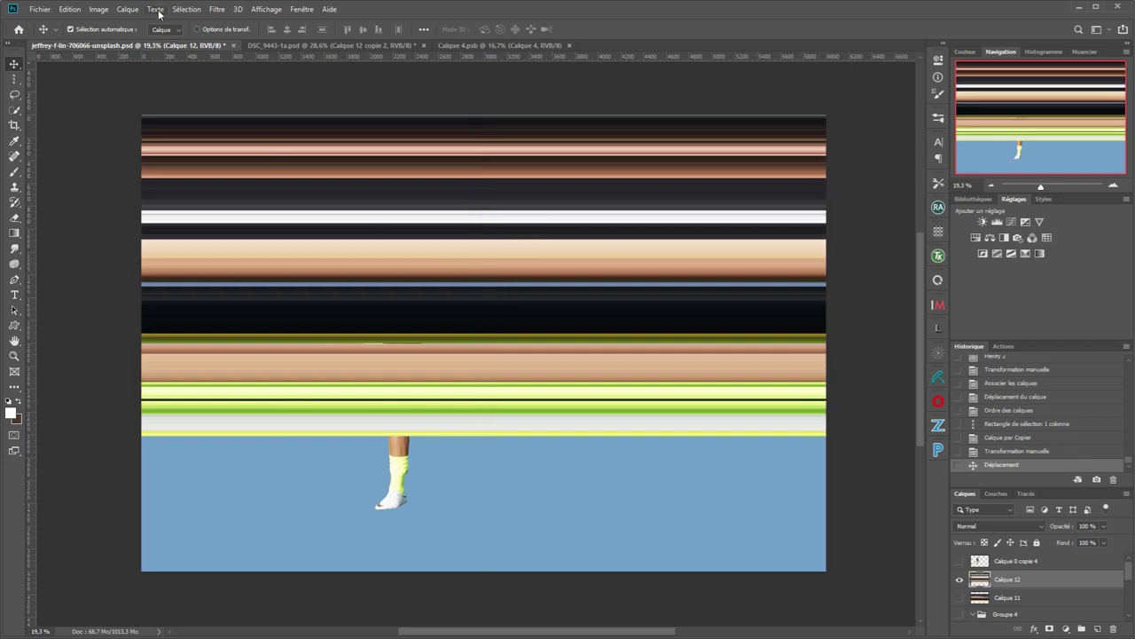
Apply Flexify 2 to Calque 12 with equirectangular input, mirror ball output, transparent gaps and latitude 90
{"action": "left_click", "coordinate": [217, 9]}
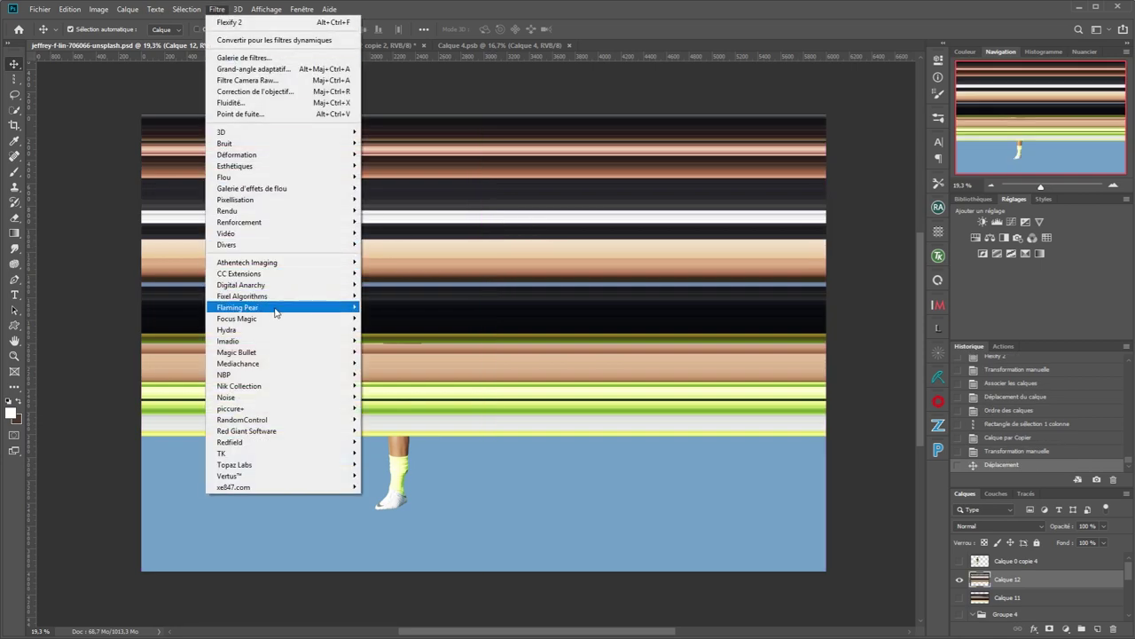
{"action": "mouse_move", "coordinate": [275, 313]}
{"action": "left_click", "coordinate": [403, 389]}
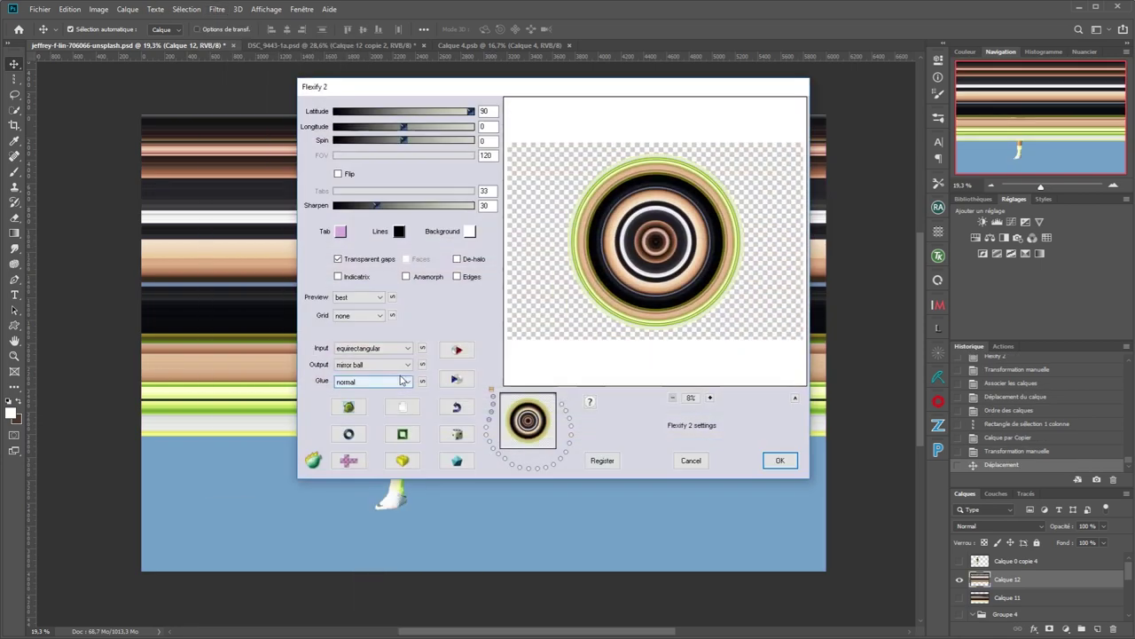
{"action": "left_click", "coordinate": [780, 460]}
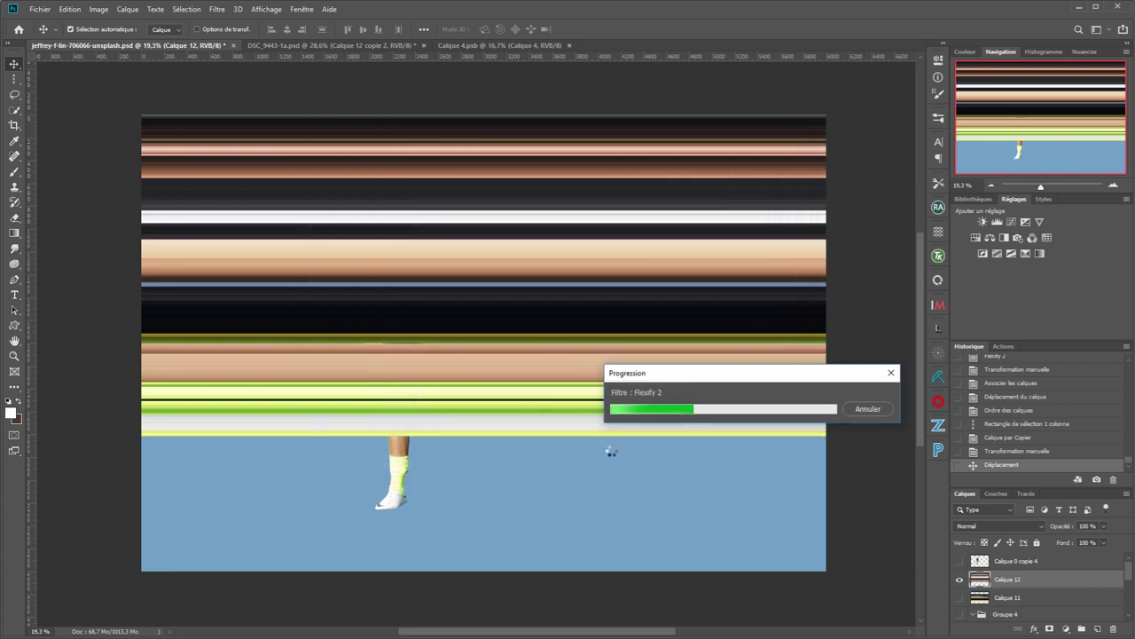
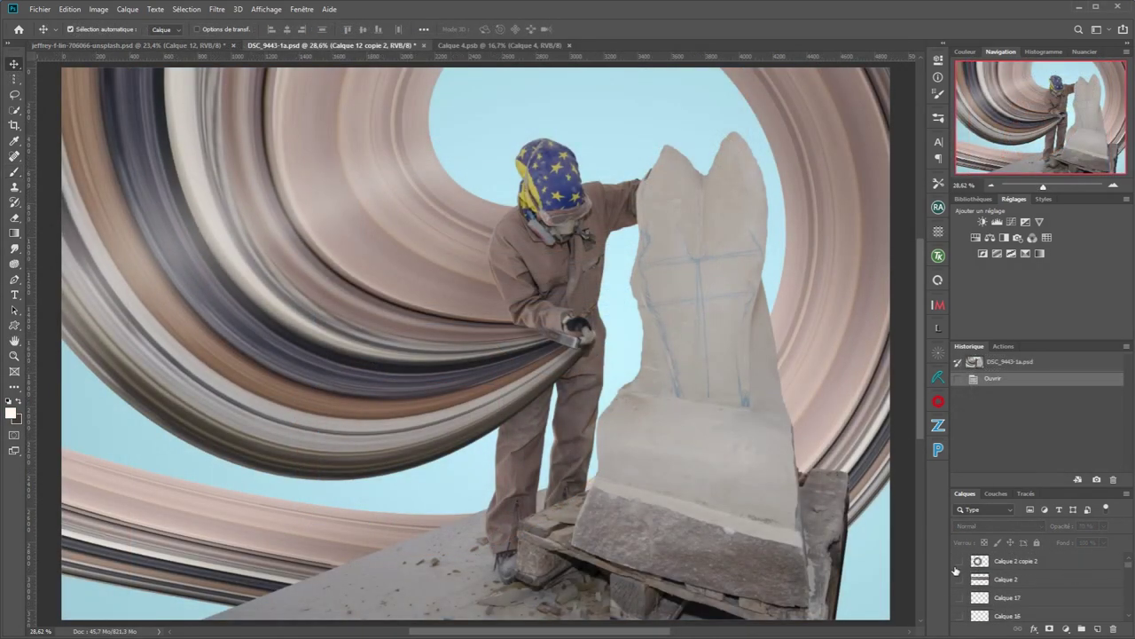
In DSC_9443-1a.psd, view the ring on Calque 2 copie 2 and the straight stripes on Calque 2 each in isolation
{"action": "left_click", "coordinate": [961, 562]}
{"action": "left_click", "coordinate": [962, 561]}
{"action": "left_click", "coordinate": [963, 561], "text": "alt"}
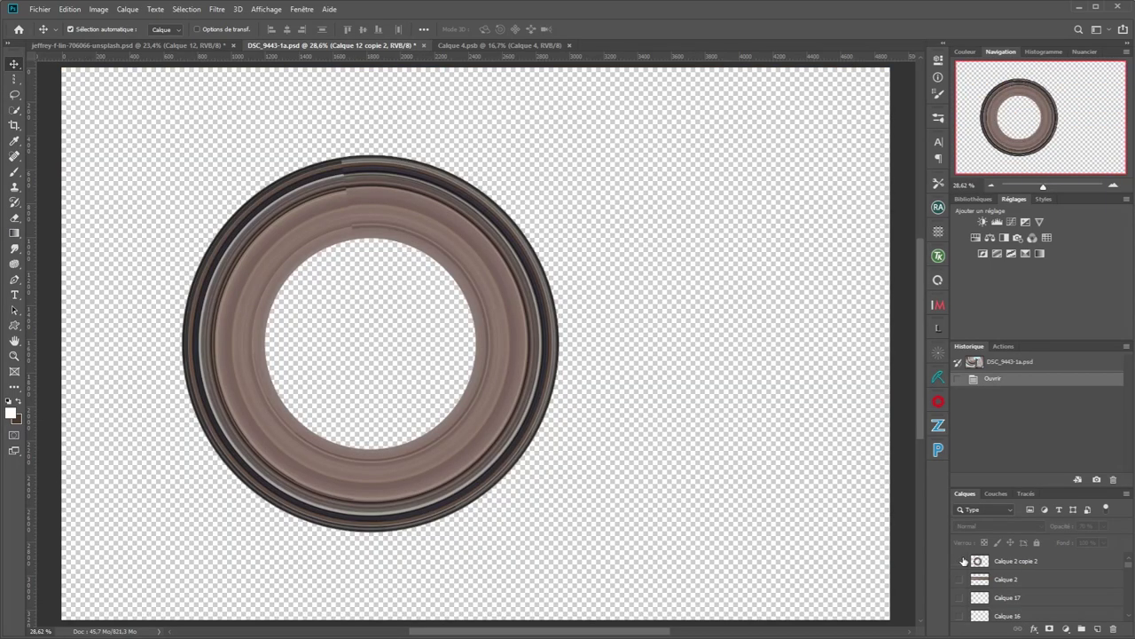
{"action": "left_click", "coordinate": [964, 562], "text": "alt"}
{"action": "left_click", "coordinate": [960, 579], "text": "alt"}
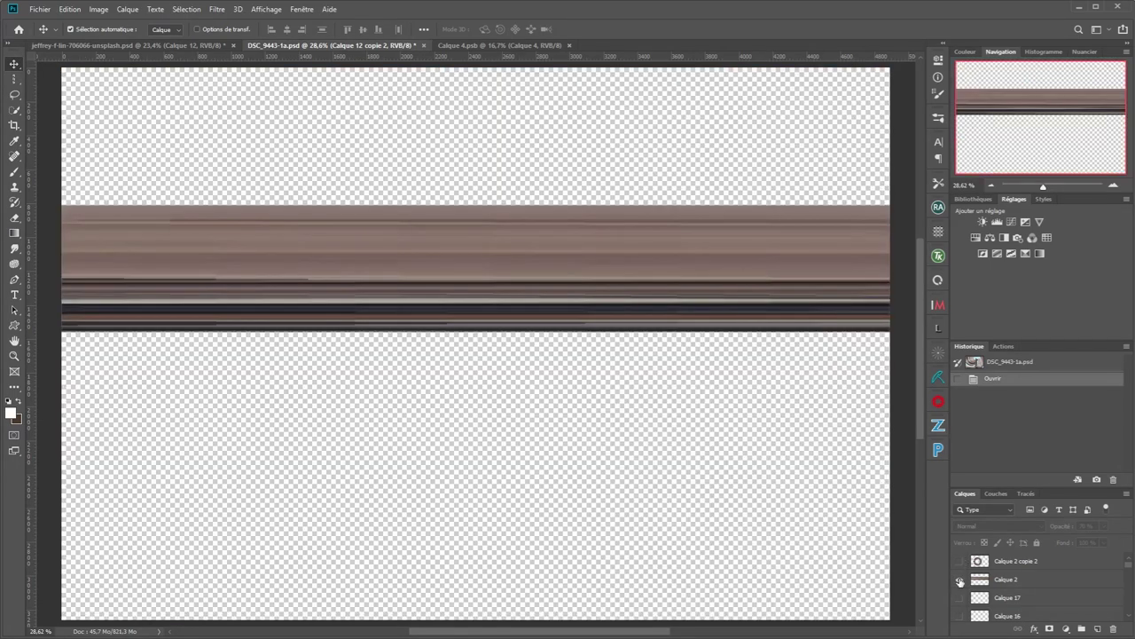
{"action": "left_click", "coordinate": [960, 580], "text": "alt"}
Toggle the visibility of the large curved stripe layer at the sculptor's hand to compare the composition with and without it
{"action": "scroll", "coordinate": [960, 577], "scroll_direction": "up", "scroll_amount": 1}
{"action": "left_click", "coordinate": [958, 617]}
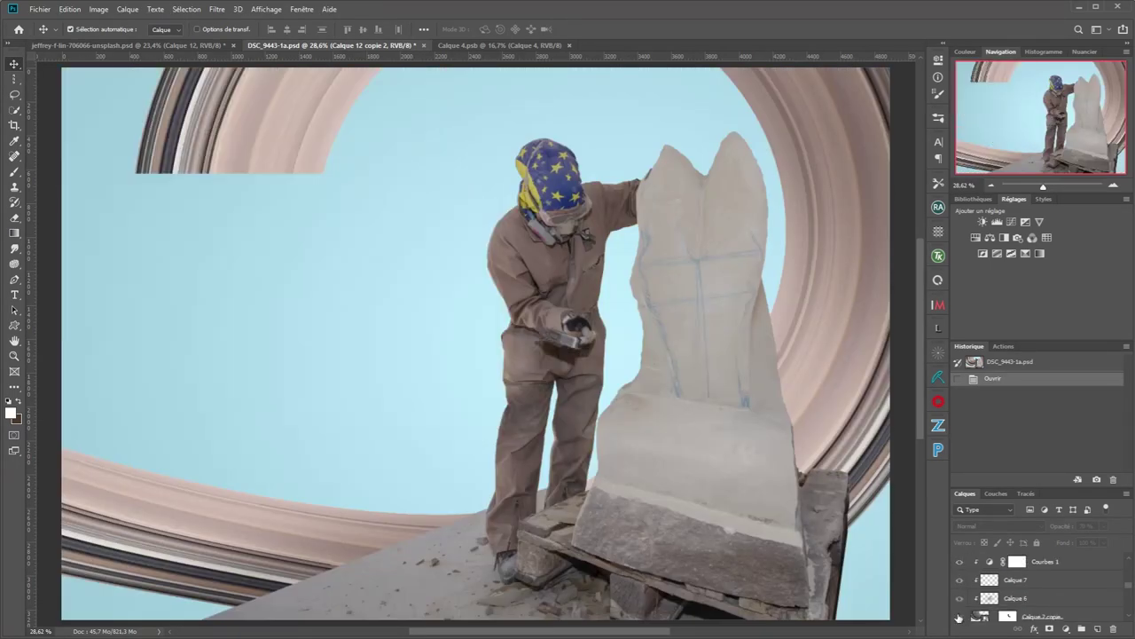
{"action": "left_click", "coordinate": [958, 616]}
{"action": "left_click", "coordinate": [959, 616]}
{"action": "left_click", "coordinate": [958, 617]}
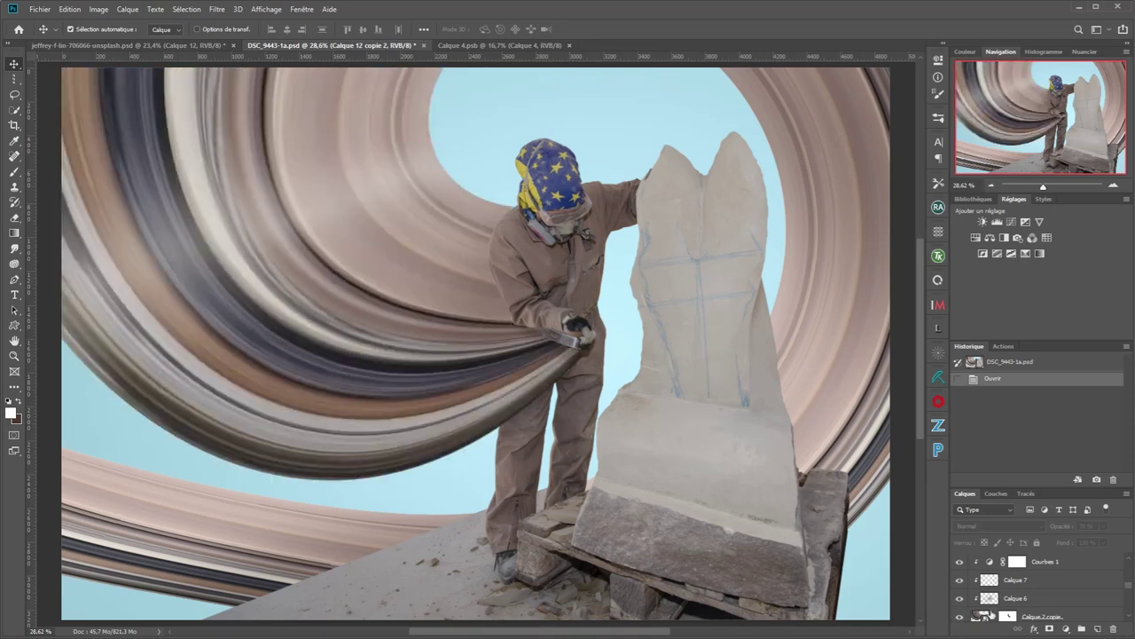
Toggle the visibility of the clipped layers Calque 6 and Calque 7 to compare the curved stripes with and without them
{"action": "scroll", "coordinate": [1132, 618], "scroll_direction": "down", "scroll_amount": 2}
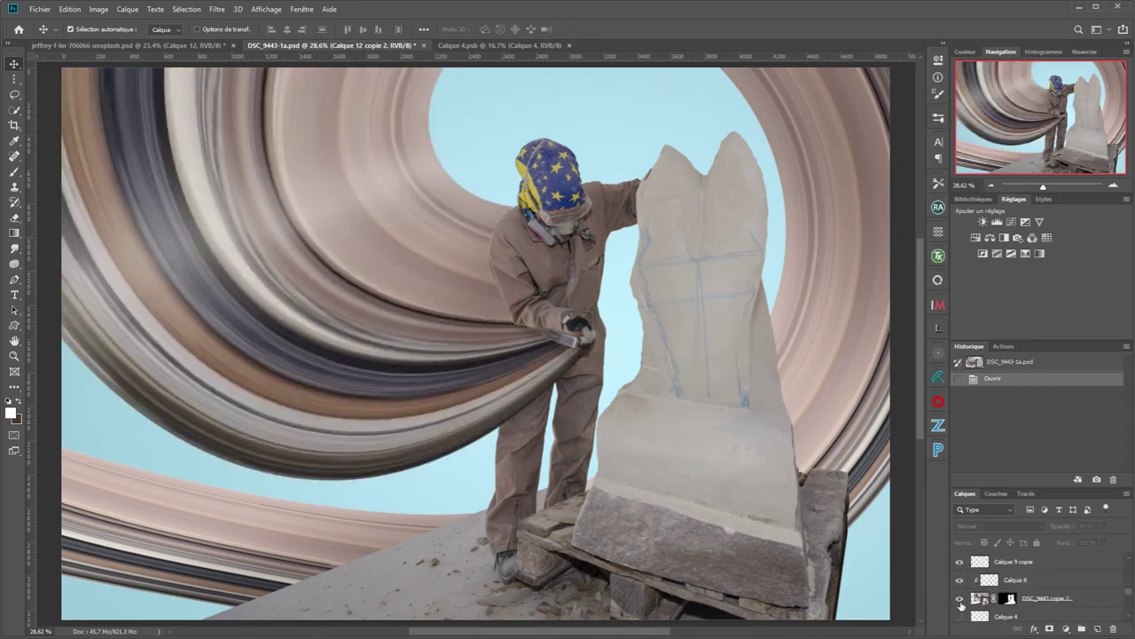
{"action": "scroll", "coordinate": [1131, 618], "scroll_direction": "down", "scroll_amount": 2}
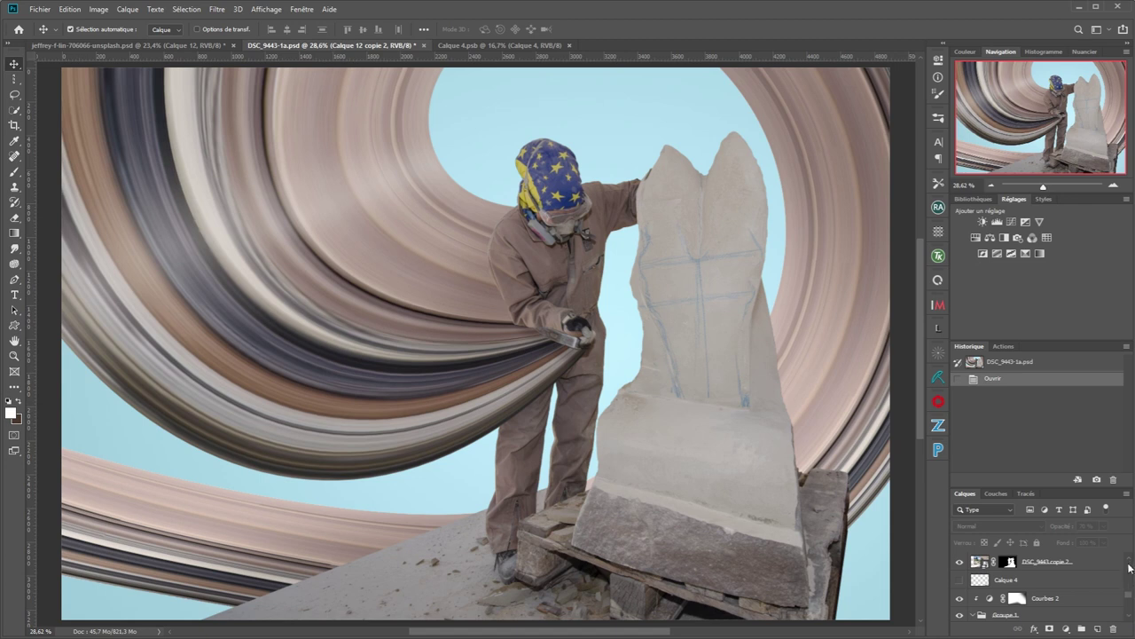
{"action": "scroll", "coordinate": [1130, 567], "scroll_direction": "up", "scroll_amount": 3}
{"action": "scroll", "coordinate": [1132, 560], "scroll_direction": "up", "scroll_amount": 2}
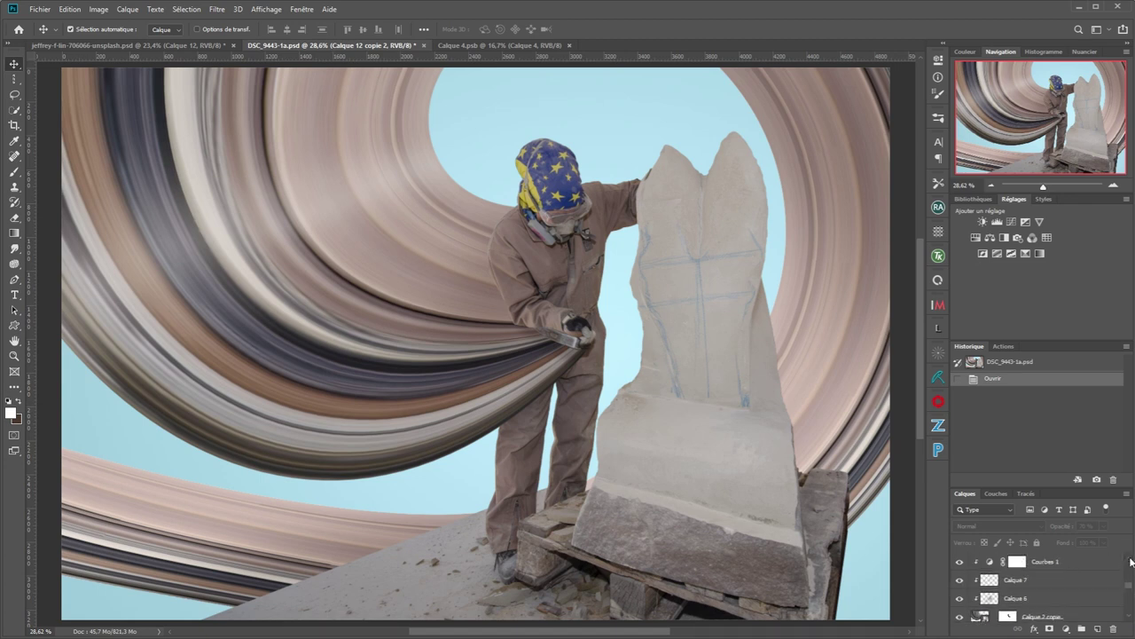
{"action": "left_click", "coordinate": [961, 600]}
{"action": "left_click", "coordinate": [959, 583]}
{"action": "left_click", "coordinate": [959, 582]}
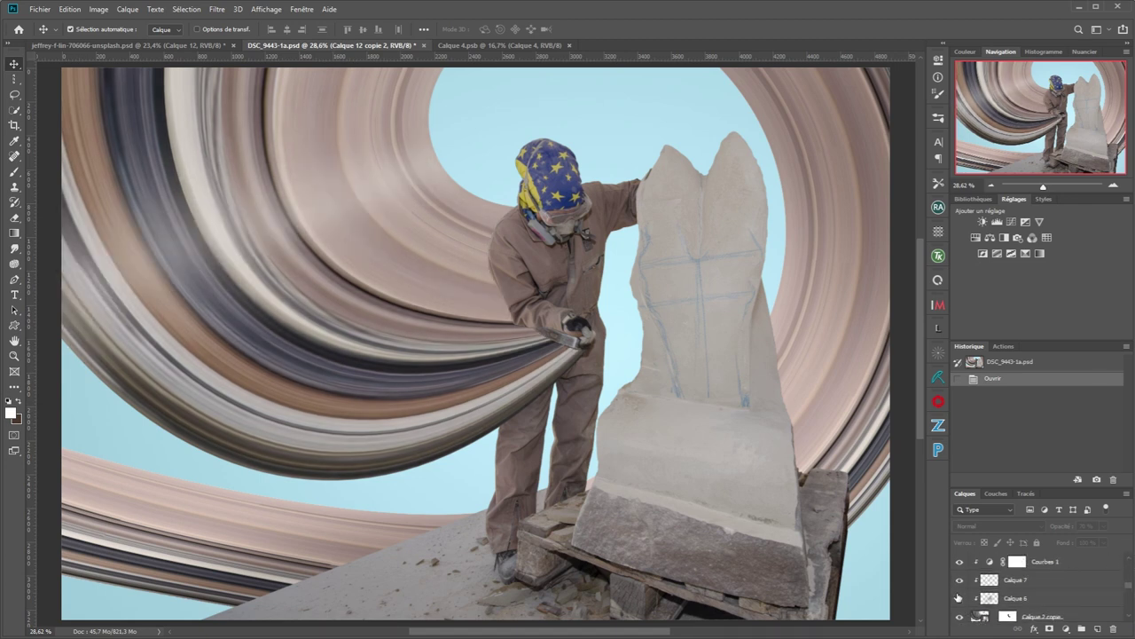
{"action": "left_click", "coordinate": [959, 600]}
Toggle the visibility of Calque 11 and Calque 10 near the end of the layer stack to compare their effect on the composition
{"action": "scroll", "coordinate": [1130, 616], "scroll_direction": "down", "scroll_amount": 4}
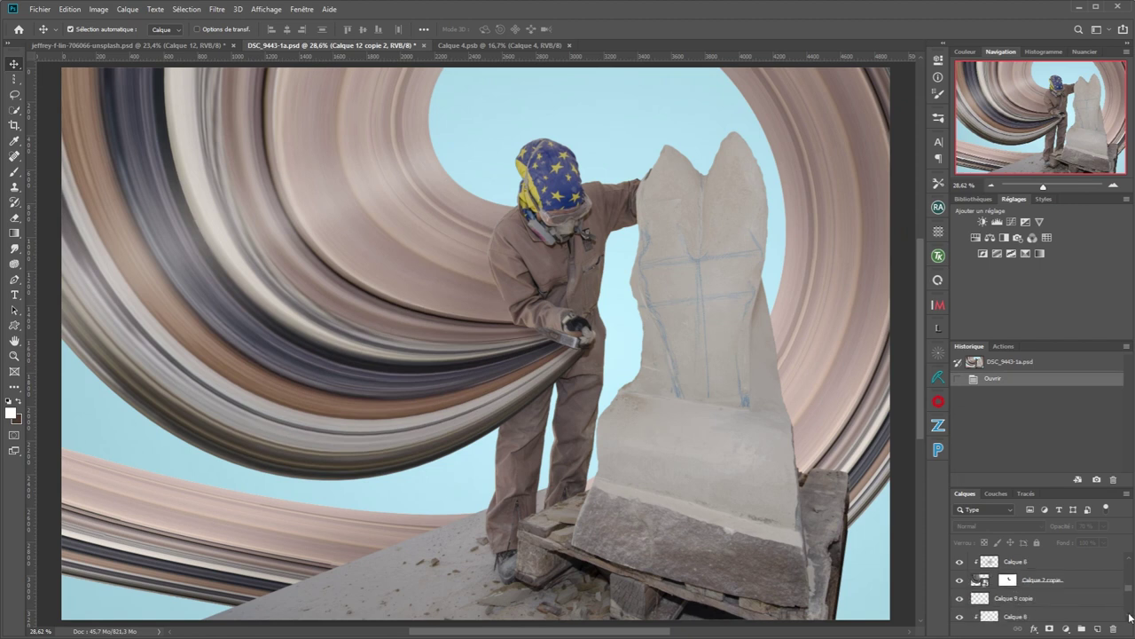
{"action": "scroll", "coordinate": [1130, 617], "scroll_direction": "down", "scroll_amount": 1}
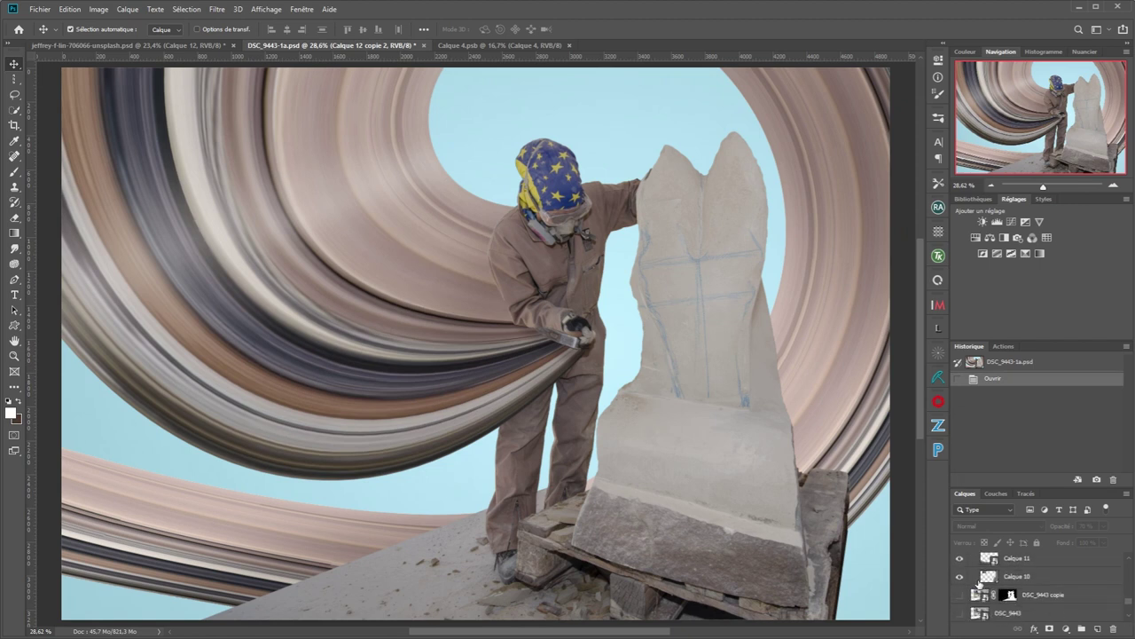
{"action": "left_click", "coordinate": [960, 558]}
{"action": "left_click", "coordinate": [960, 559]}
{"action": "left_click", "coordinate": [960, 559]}
{"action": "left_click", "coordinate": [960, 559]}
{"action": "left_click", "coordinate": [958, 578]}
{"action": "left_click", "coordinate": [958, 579]}
Enlarge the crop frame beyond the canvas on all sides to expose the full stripe spiral, the trailing ribbon and the hidden pallet
{"action": "scroll", "coordinate": [499, 408], "scroll_direction": "down", "scroll_amount": 9}
{"action": "key", "text": "c"}
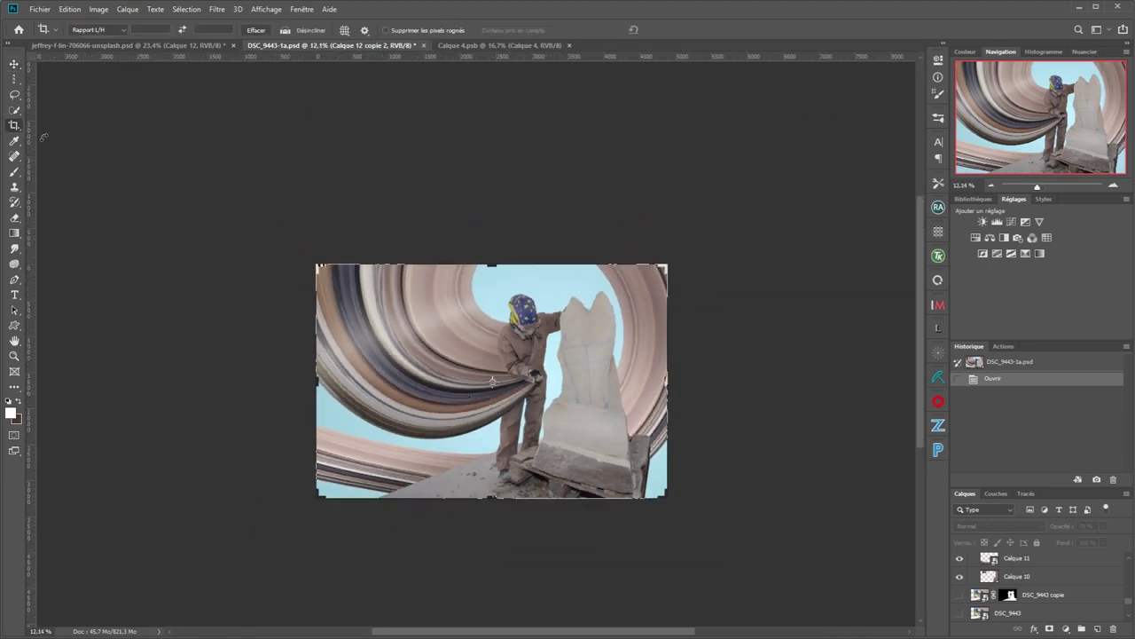
{"action": "left_click", "coordinate": [395, 325]}
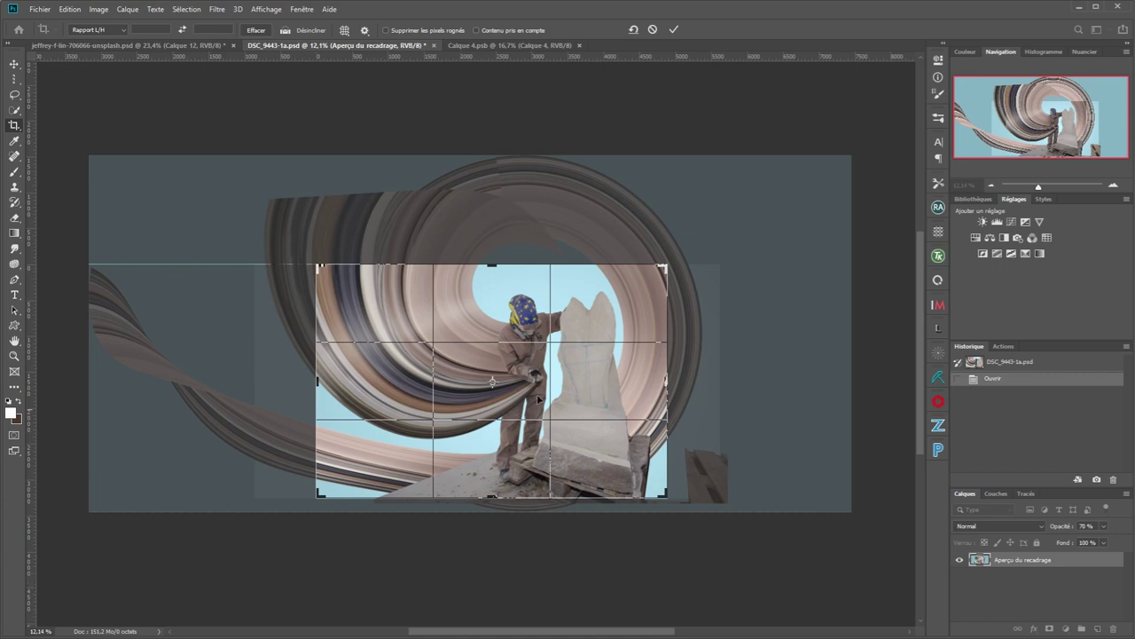
{"action": "left_click_drag", "start_coordinate": [317, 268], "coordinate": [201, 210]}
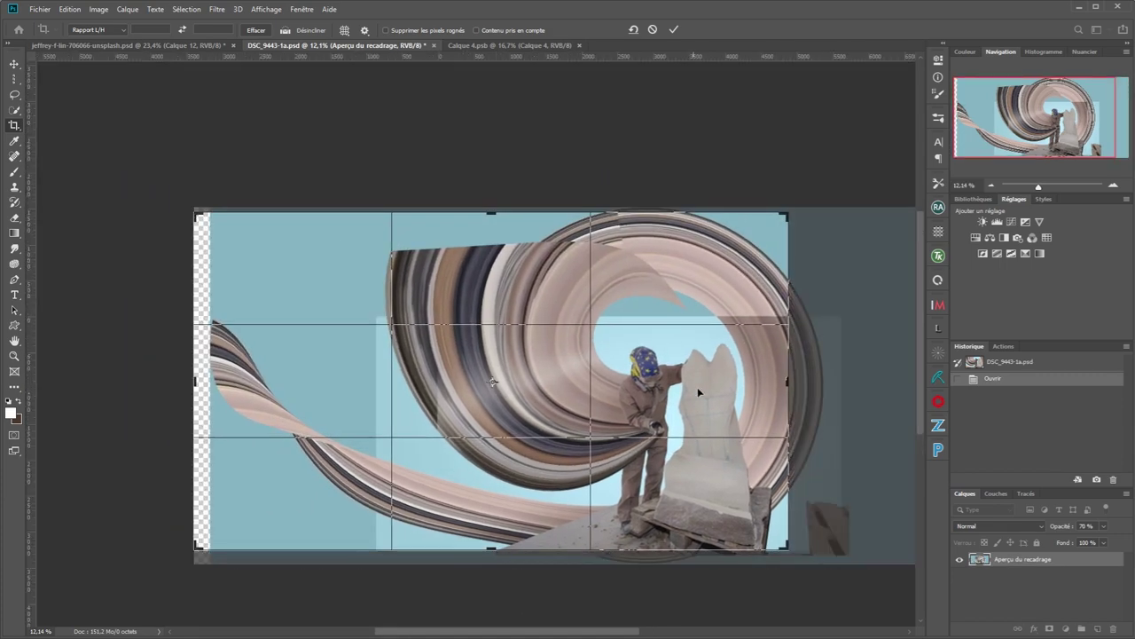
{"action": "left_click_drag", "start_coordinate": [797, 383], "coordinate": [859, 383]}
{"action": "left_click_drag", "start_coordinate": [492, 543], "coordinate": [498, 564]}
{"action": "key", "text": "ctrl+r"}
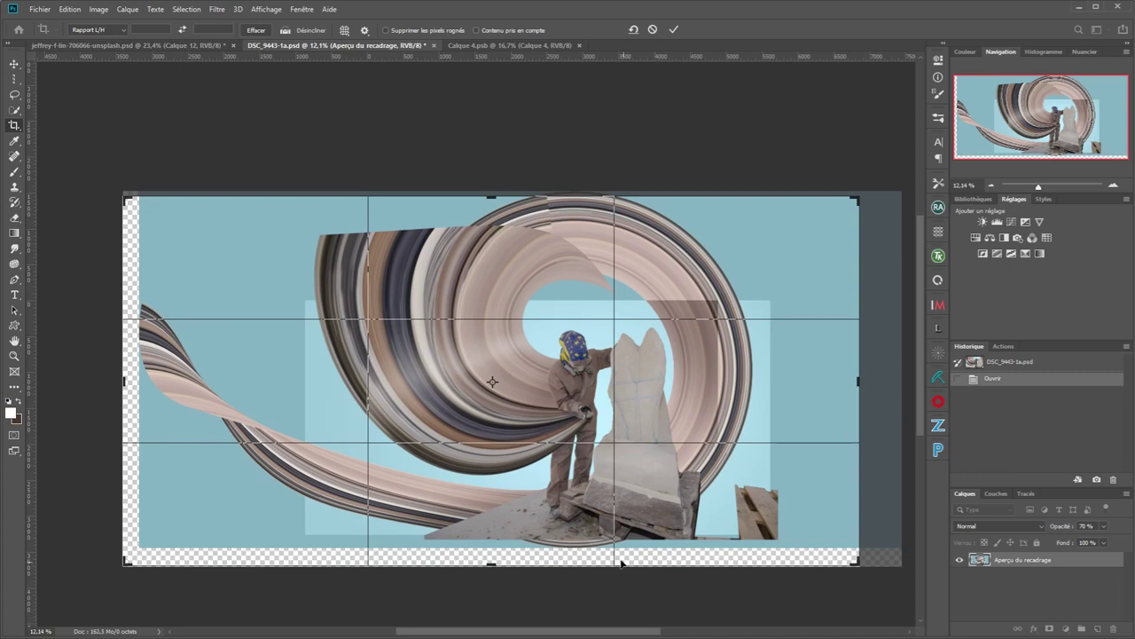
{"action": "mouse_move", "coordinate": [572, 439]}
{"action": "left_mouse_down"}
{"action": "mouse_move", "coordinate": [557, 431]}
{"action": "mouse_move", "coordinate": [558, 443]}
{"action": "left_mouse_up"}
{"action": "scroll", "coordinate": [557, 442], "scroll_direction": "up", "scroll_amount": 2}
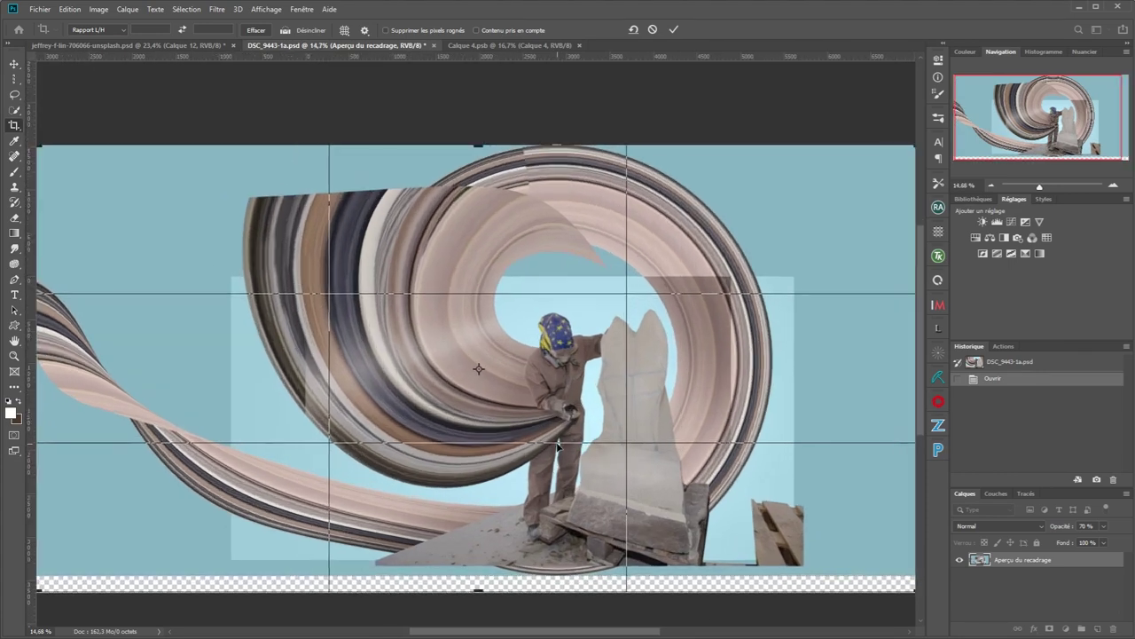
{"action": "scroll", "coordinate": [554, 450], "scroll_direction": "down", "scroll_amount": 1}
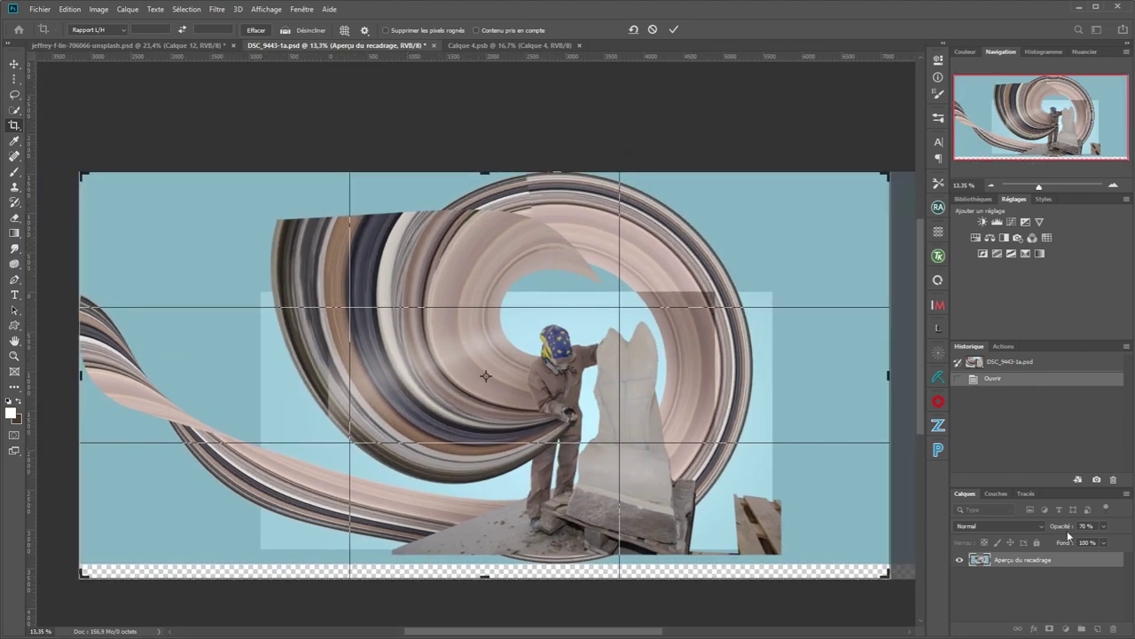